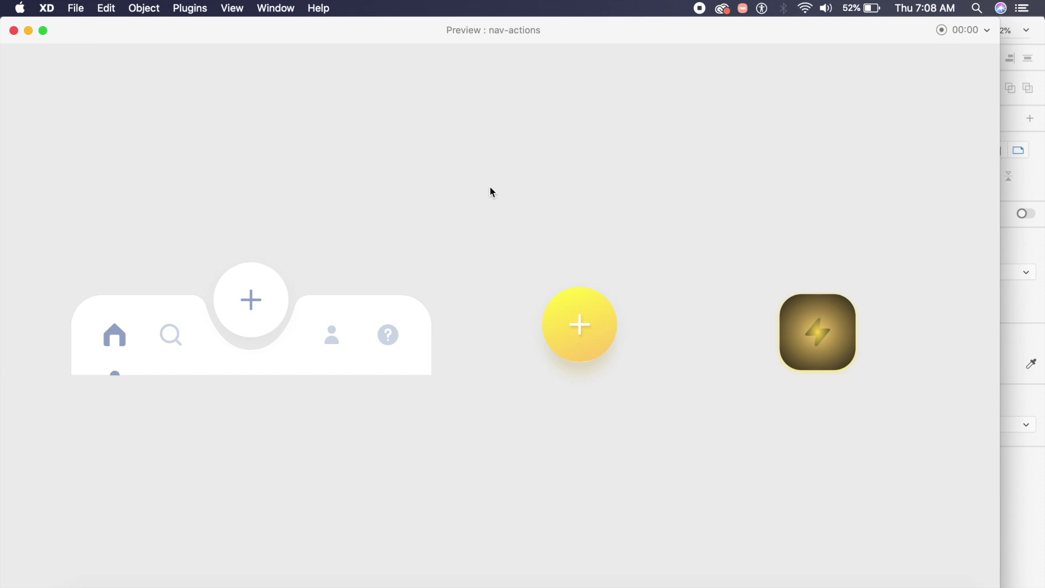
- Play the prototype preview, opening and closing the navigation bar's plus menu and the yellow plus menu and triggering the lightning button
{"action": "left_click", "coordinate": [276, 314]}
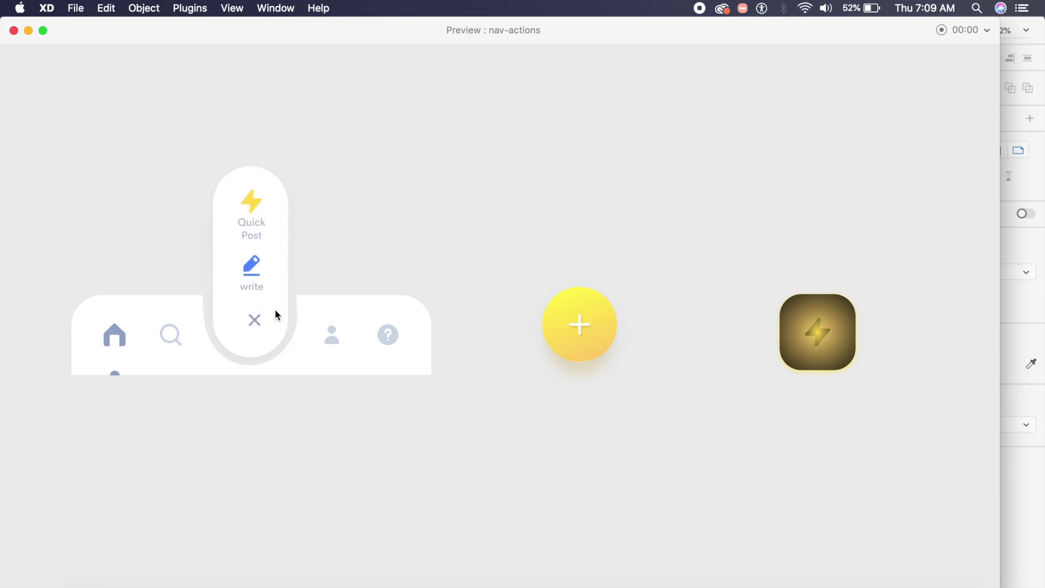
{"action": "left_click", "coordinate": [251, 326]}
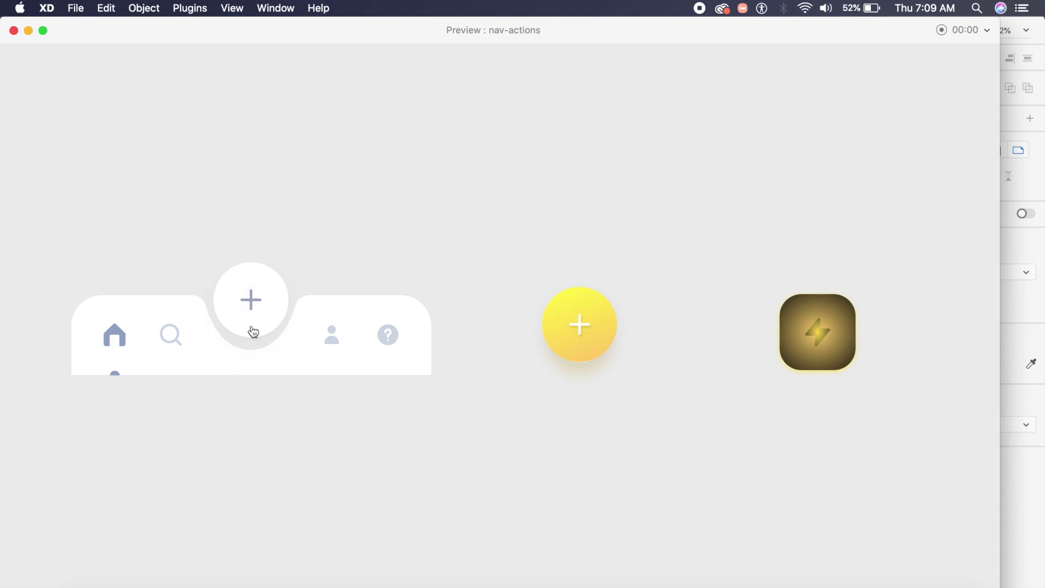
{"action": "left_click", "coordinate": [568, 336]}
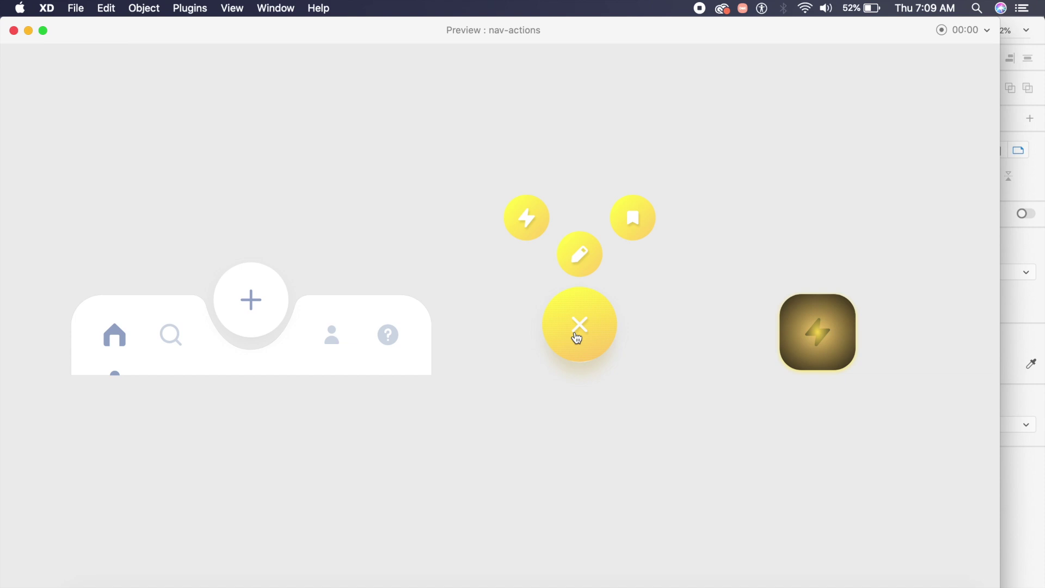
{"action": "left_click", "coordinate": [574, 331]}
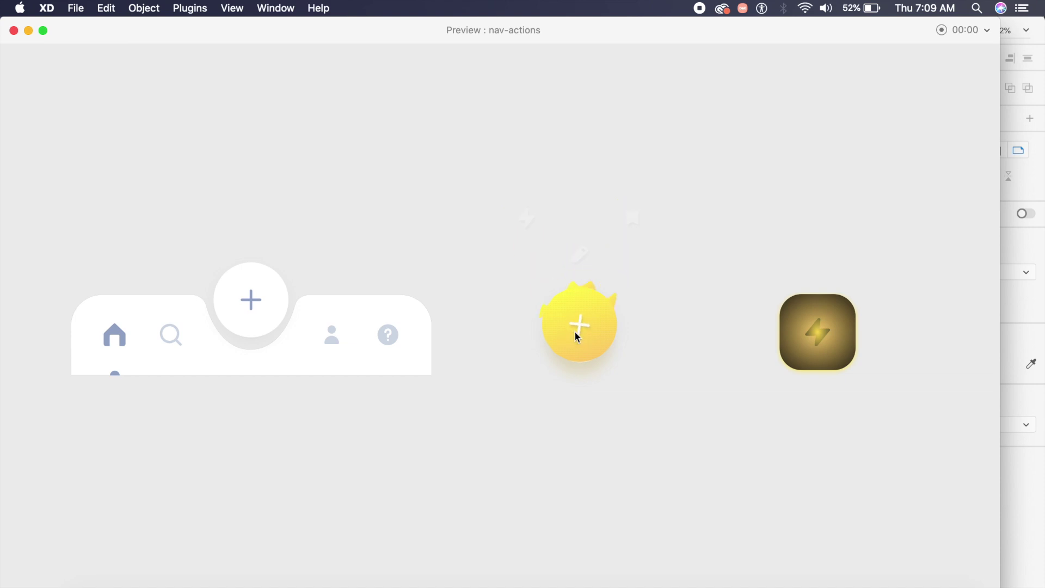
{"action": "left_click", "coordinate": [827, 335]}
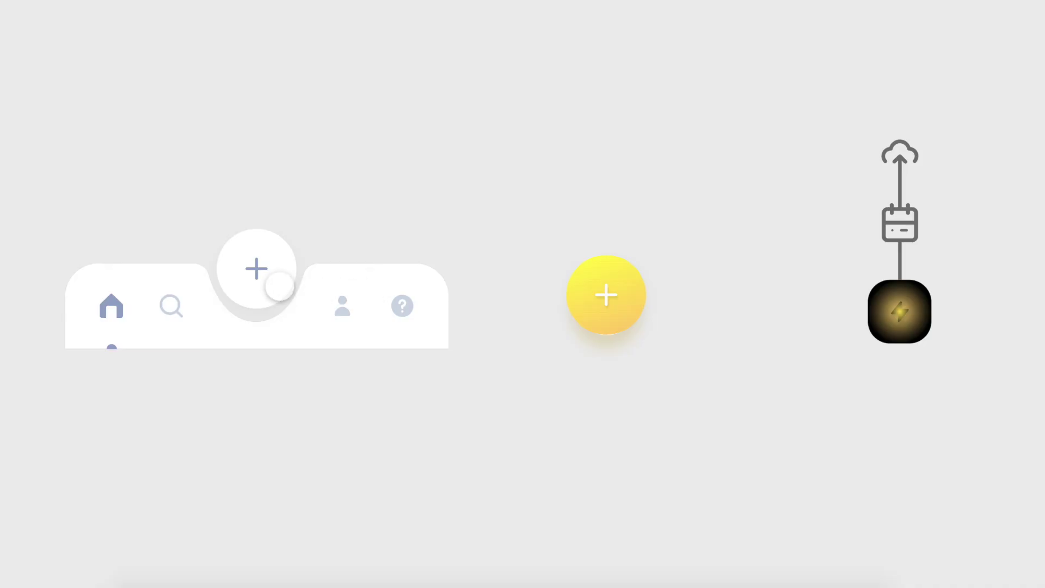
{"action": "left_click", "coordinate": [271, 294]}
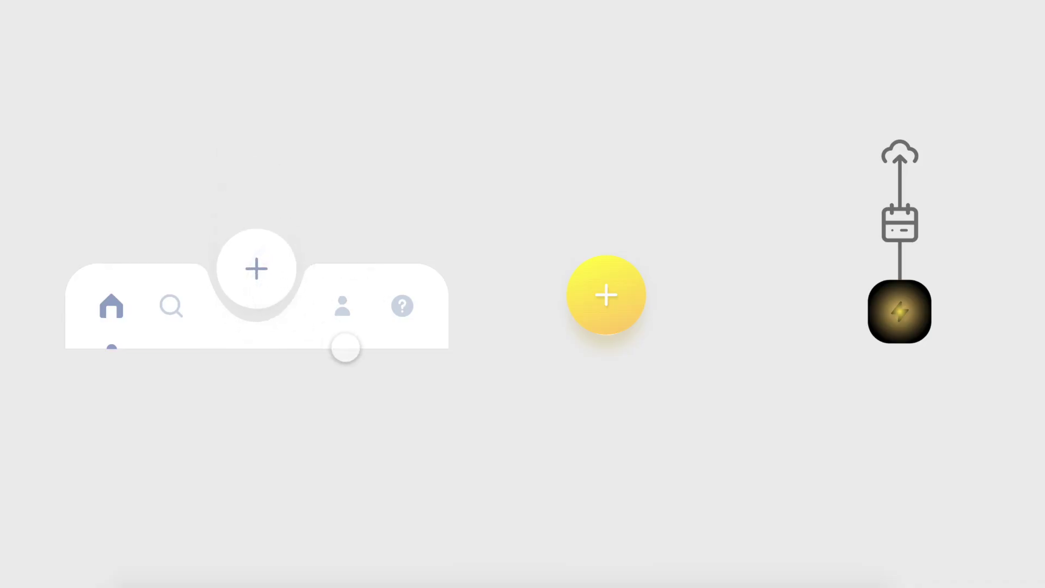
{"action": "left_click", "coordinate": [581, 290]}
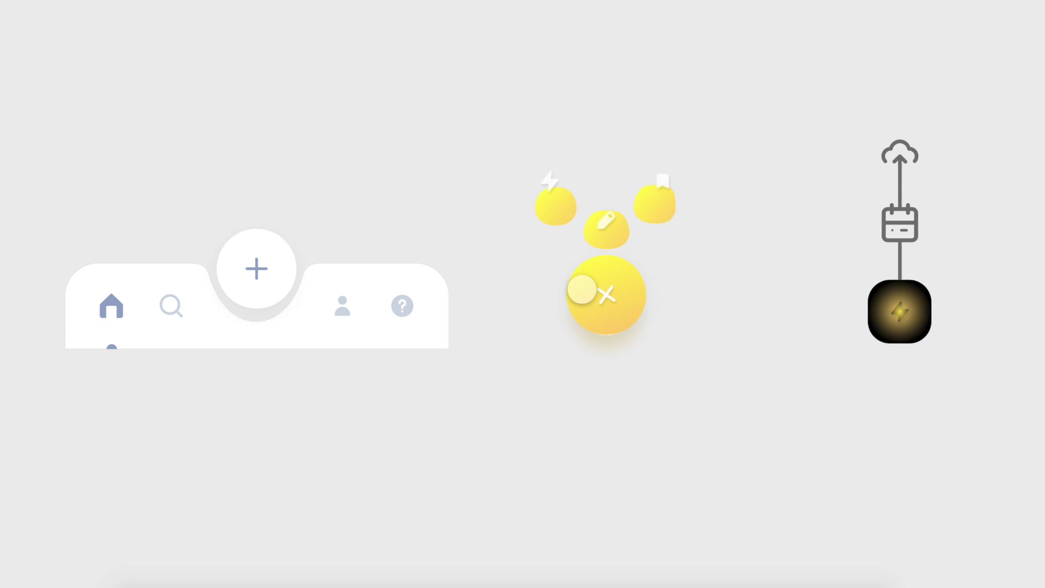
{"action": "left_click", "coordinate": [604, 302]}
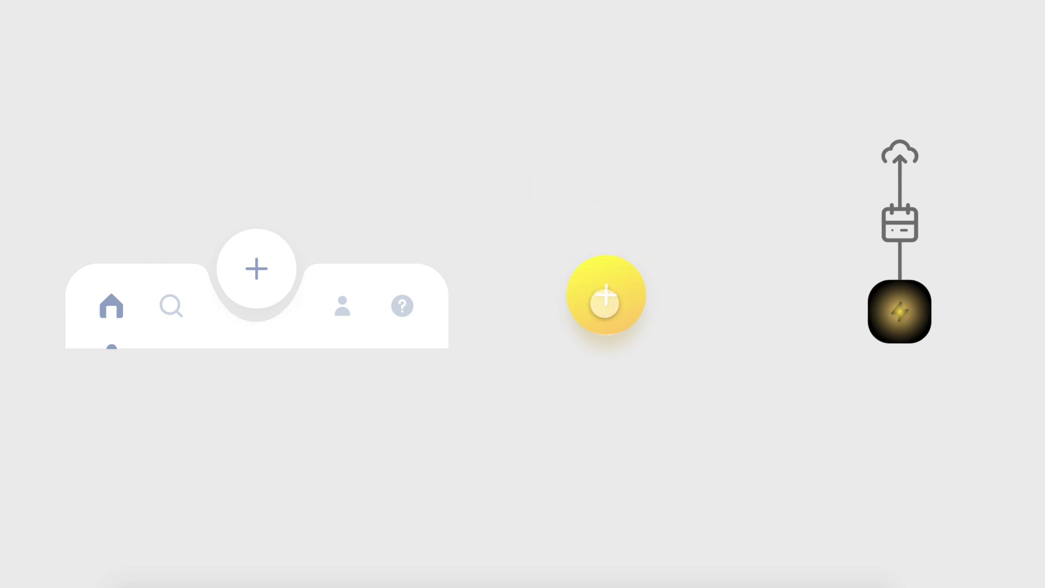
{"action": "left_click", "coordinate": [892, 316]}
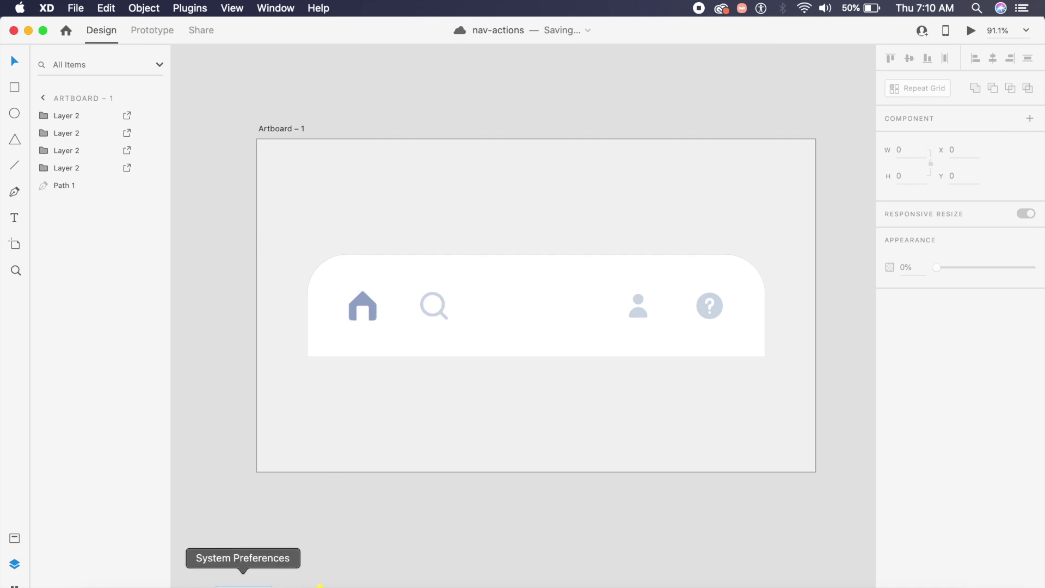
- Switch to Firefox to view the Eva Icons page, and return to Adobe XD
{"action": "left_click", "coordinate": [303, 576]}
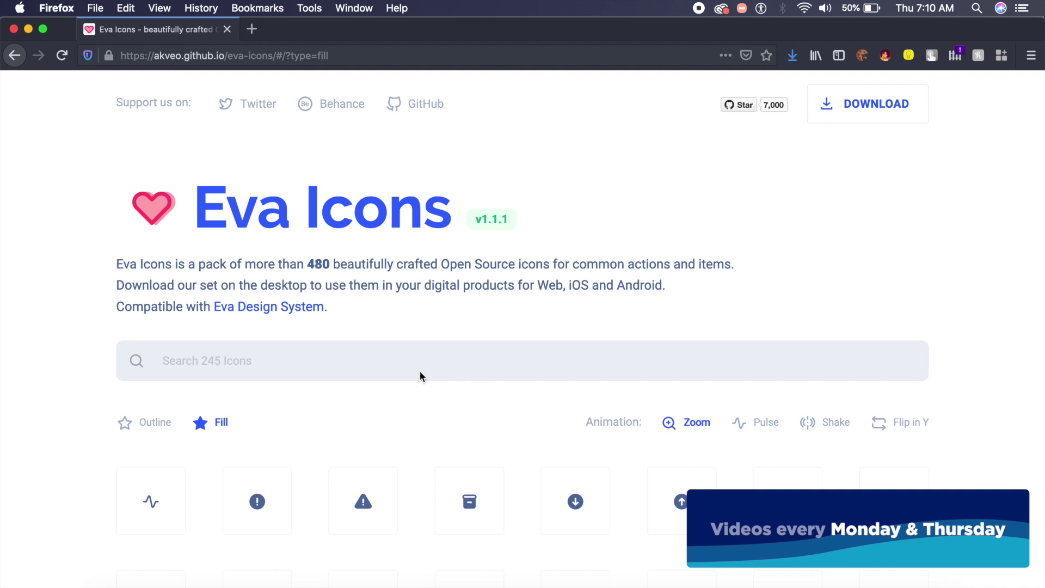
{"action": "key", "text": "super+Tab"}
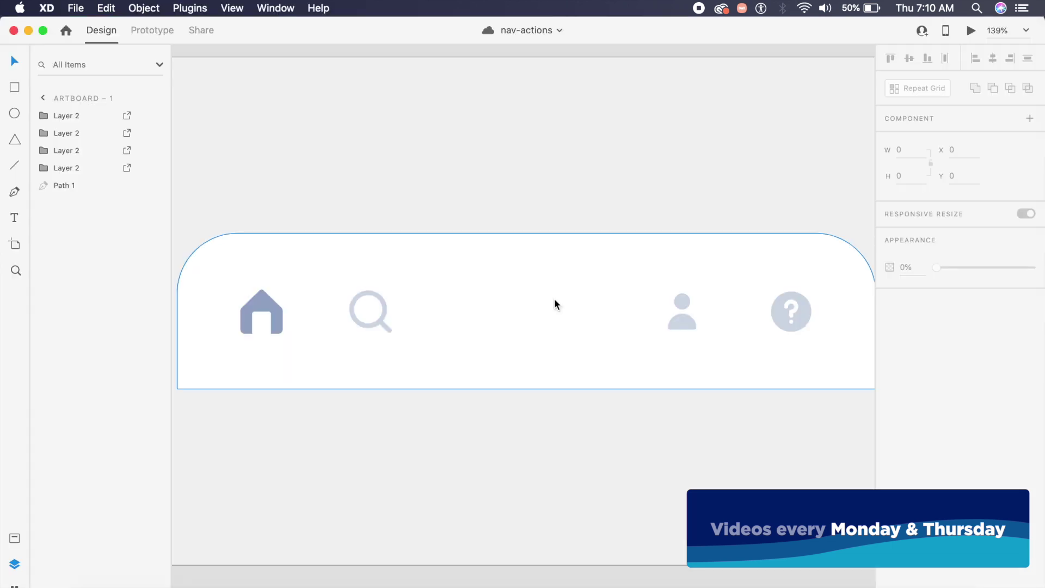
- Add four anchor points along the top edge of the navigation bar path, between the search and profile icons
{"action": "double_click", "coordinate": [430, 233]}
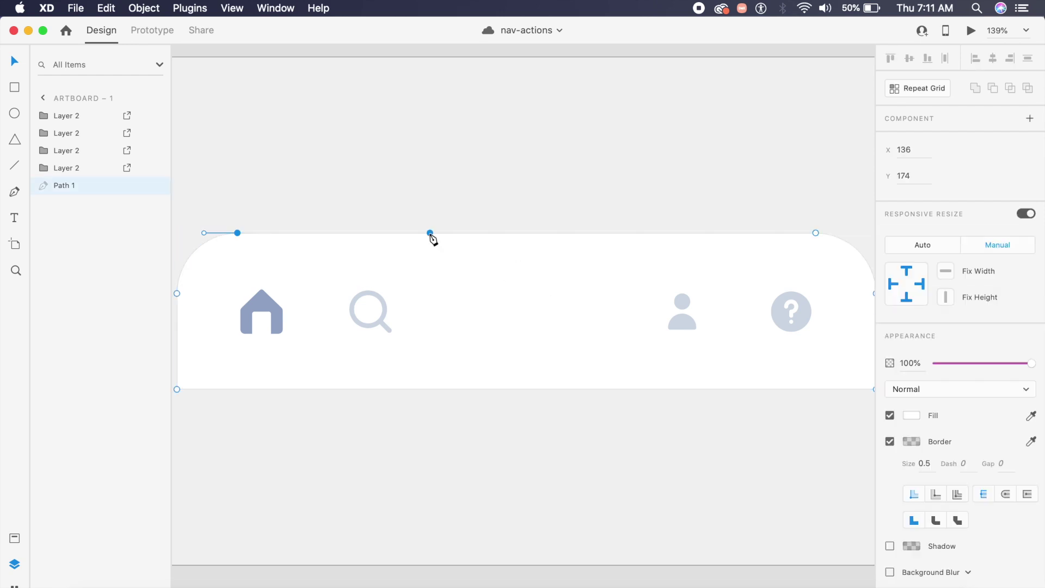
{"action": "key", "text": "Delete"}
{"action": "scroll", "coordinate": [322, 248], "scroll_direction": "left", "scroll_amount": 2}
{"action": "scroll", "coordinate": [241, 276], "scroll_direction": "right", "scroll_amount": 5}
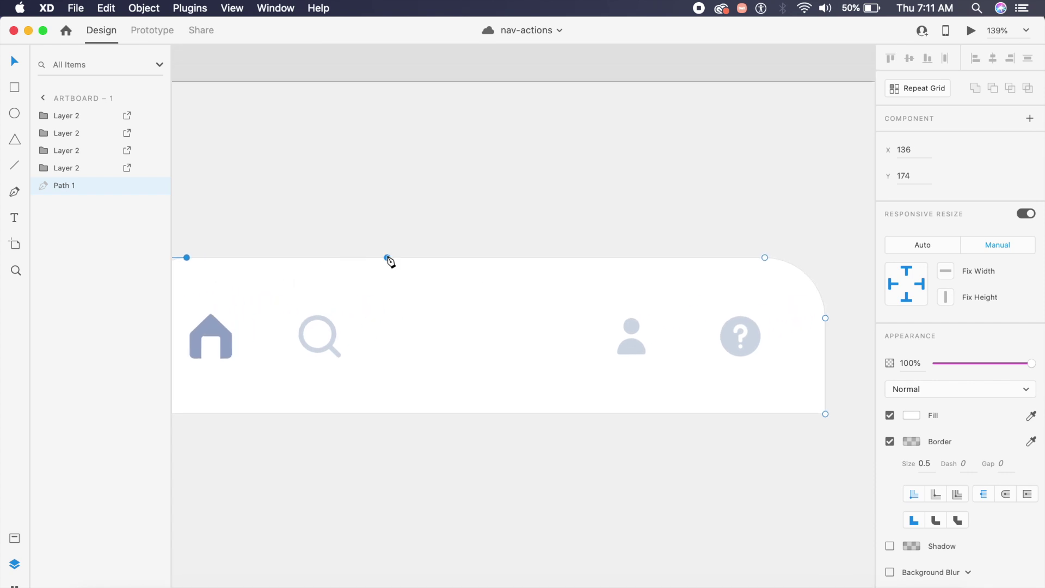
{"action": "double_click", "coordinate": [387, 257]}
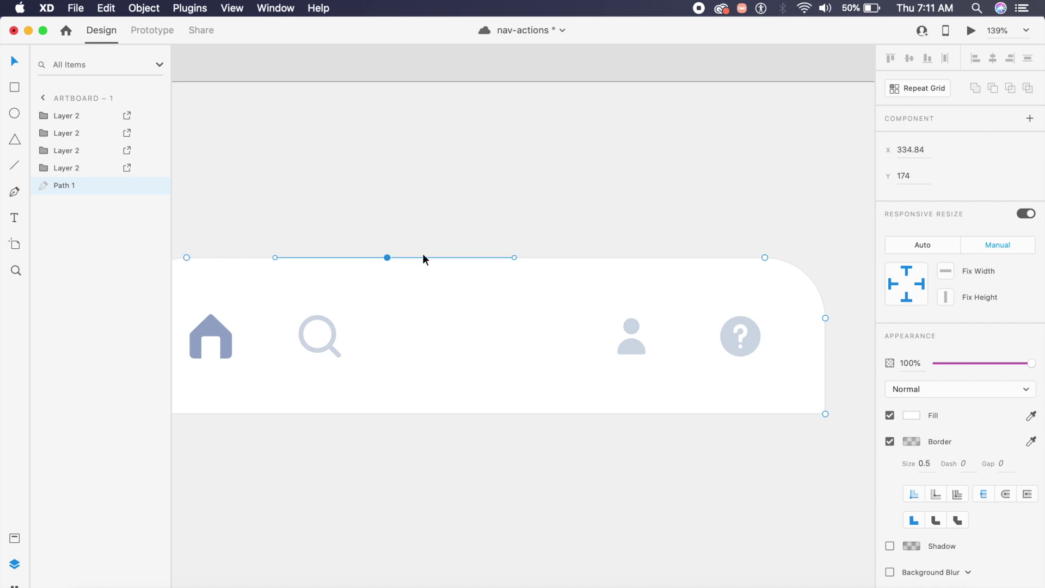
{"action": "left_click", "coordinate": [419, 258]}
{"action": "left_click_drag", "start_coordinate": [518, 258], "coordinate": [553, 259]}
{"action": "left_click", "coordinate": [552, 257]}
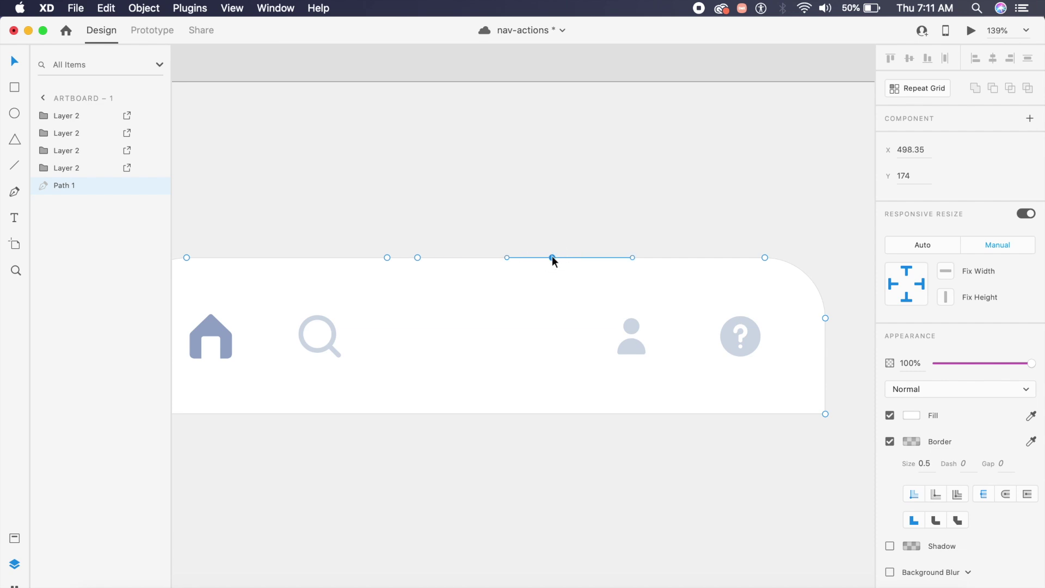
{"action": "left_click", "coordinate": [580, 257]}
- Pull the two inner anchor points down to form a notch, to about X 387, Y 281 and X 474, Y 285
{"action": "left_click_drag", "start_coordinate": [419, 257], "coordinate": [417, 299]}
{"action": "left_click_drag", "start_coordinate": [552, 258], "coordinate": [538, 354]}
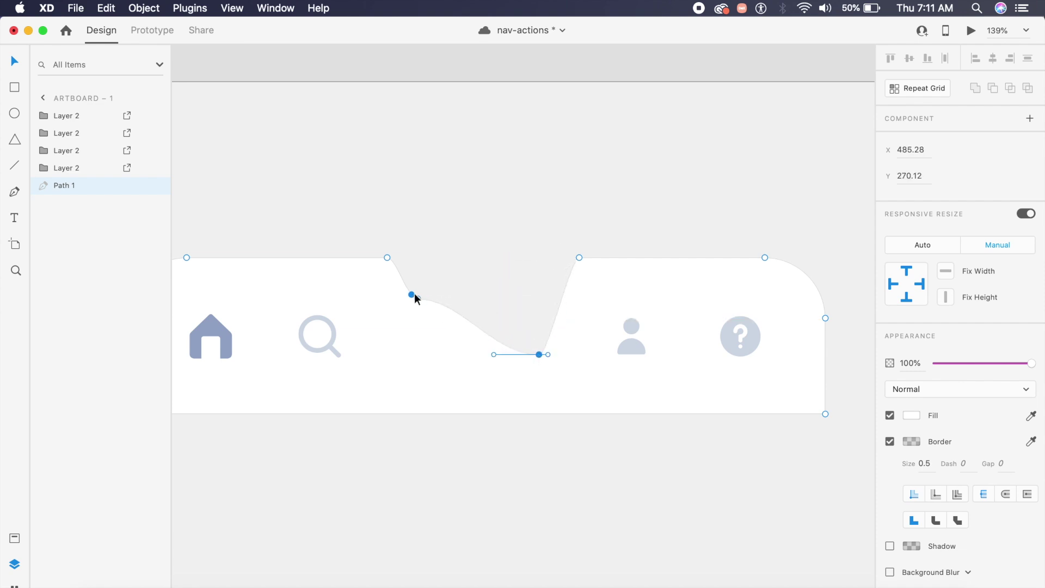
{"action": "left_click_drag", "start_coordinate": [418, 298], "coordinate": [438, 359]}
{"action": "mouse_move", "coordinate": [539, 354]}
{"action": "left_mouse_down"}
{"action": "mouse_move", "coordinate": [518, 369]}
{"action": "mouse_move", "coordinate": [527, 370]}
{"action": "left_mouse_up"}
{"action": "left_click_drag", "start_coordinate": [437, 358], "coordinate": [440, 367]}
- Convert the notch's two bottom anchor points to smooth curves and adjust their handles to round its base
{"action": "double_click", "coordinate": [440, 366]}
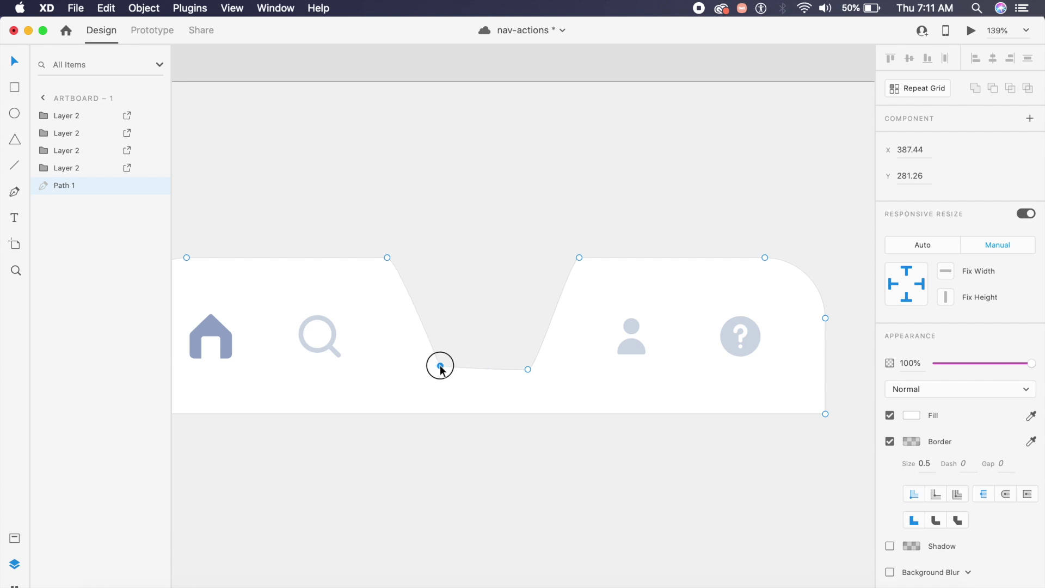
{"action": "double_click", "coordinate": [440, 365]}
{"action": "left_click", "coordinate": [528, 370]}
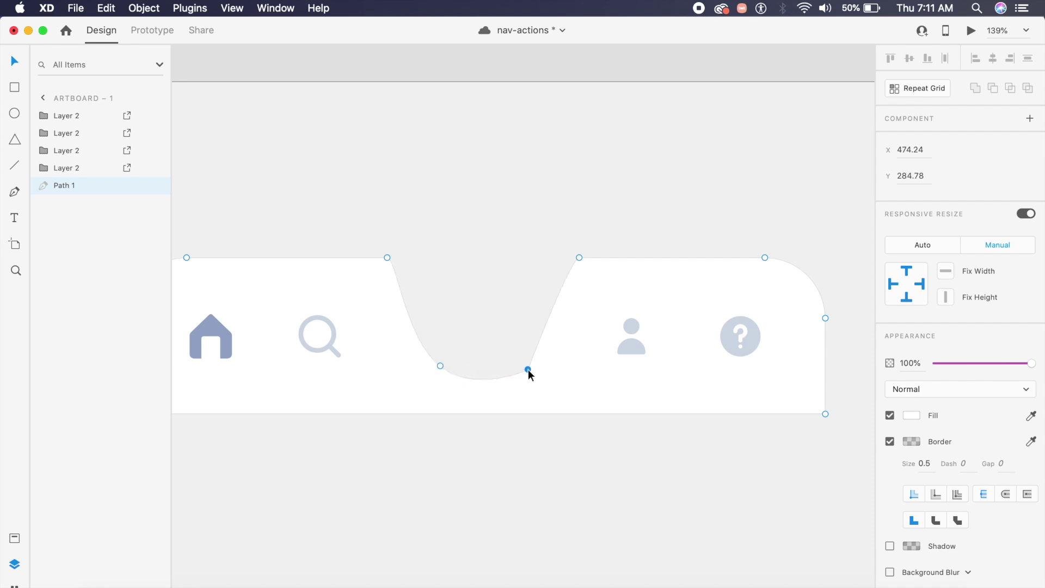
{"action": "double_click", "coordinate": [527, 370]}
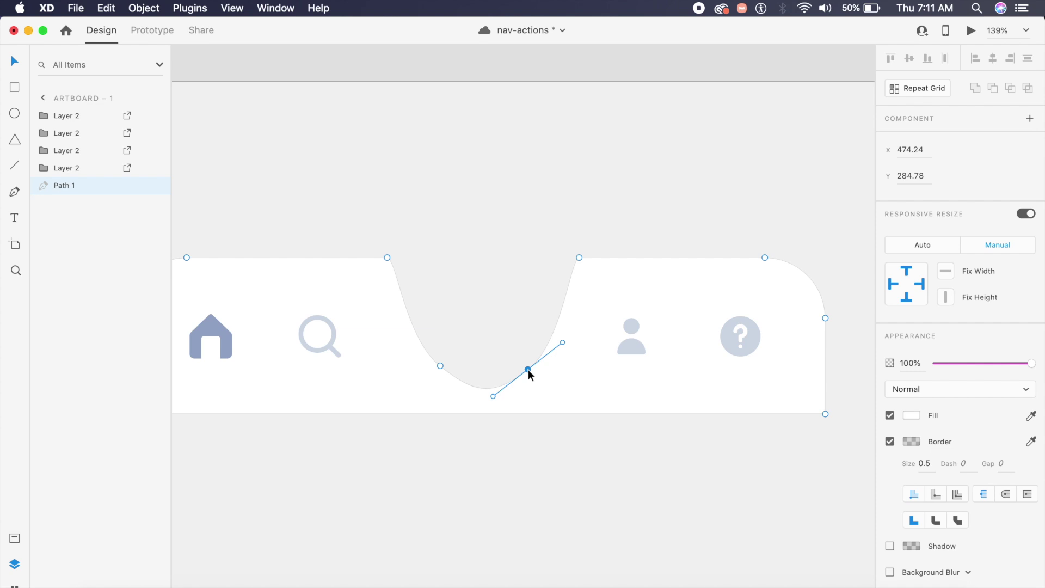
{"action": "left_click_drag", "start_coordinate": [493, 397], "coordinate": [498, 389]}
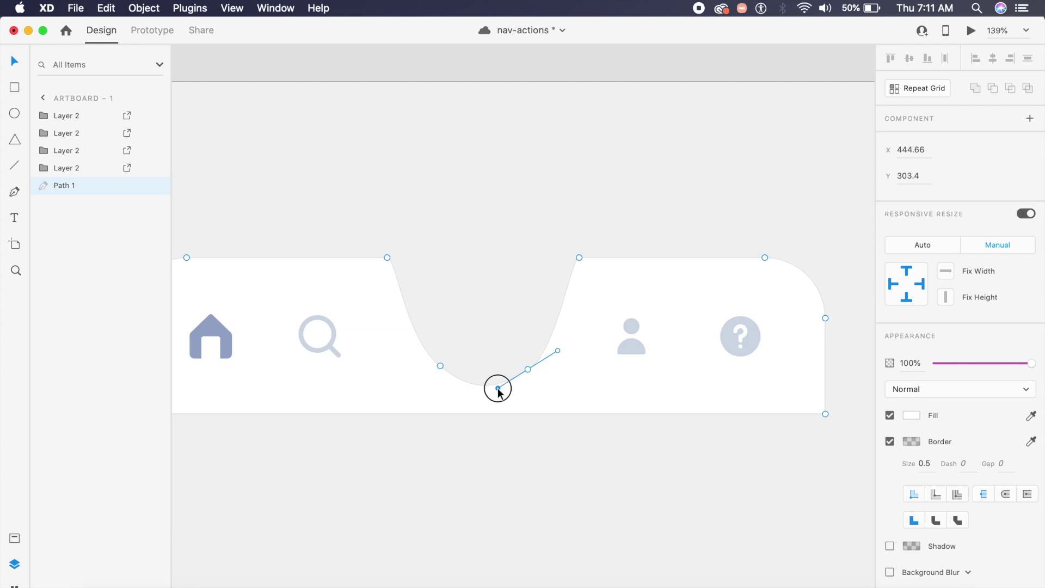
{"action": "left_click", "coordinate": [440, 366]}
{"action": "left_click_drag", "start_coordinate": [475, 393], "coordinate": [474, 392]}
{"action": "left_click", "coordinate": [490, 468]}
- Round the notch's upper-left corner by curving its anchor point and shortening both handles, and save the document
{"action": "scroll", "coordinate": [491, 469], "scroll_direction": "down", "scroll_amount": 5}
{"action": "scroll", "coordinate": [491, 468], "scroll_direction": "up", "scroll_amount": 10}
{"action": "left_click", "coordinate": [350, 275]}
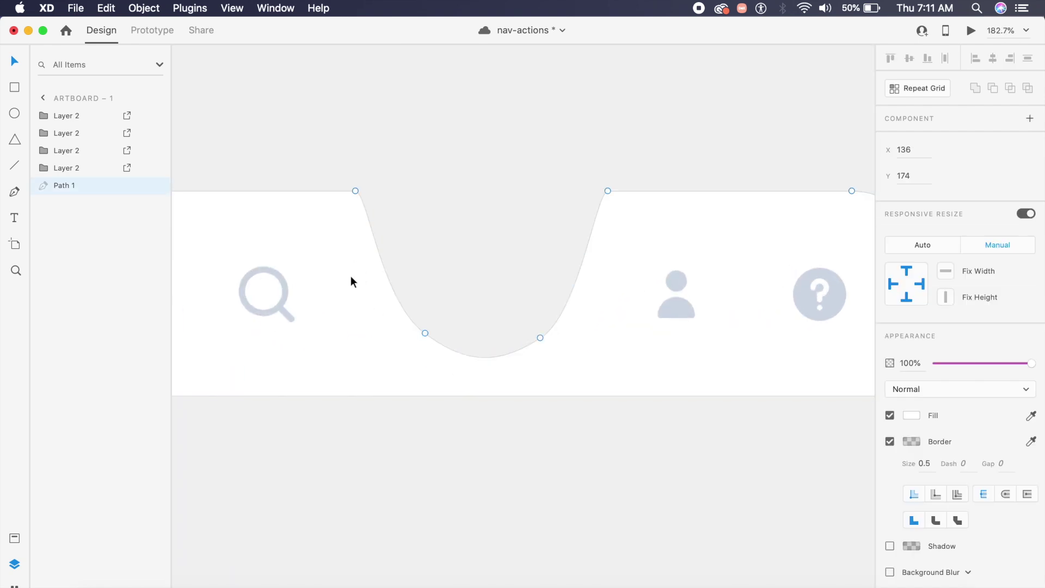
{"action": "scroll", "coordinate": [351, 276], "scroll_direction": "up", "scroll_amount": 8}
{"action": "double_click", "coordinate": [455, 200]}
{"action": "double_click", "coordinate": [455, 199]}
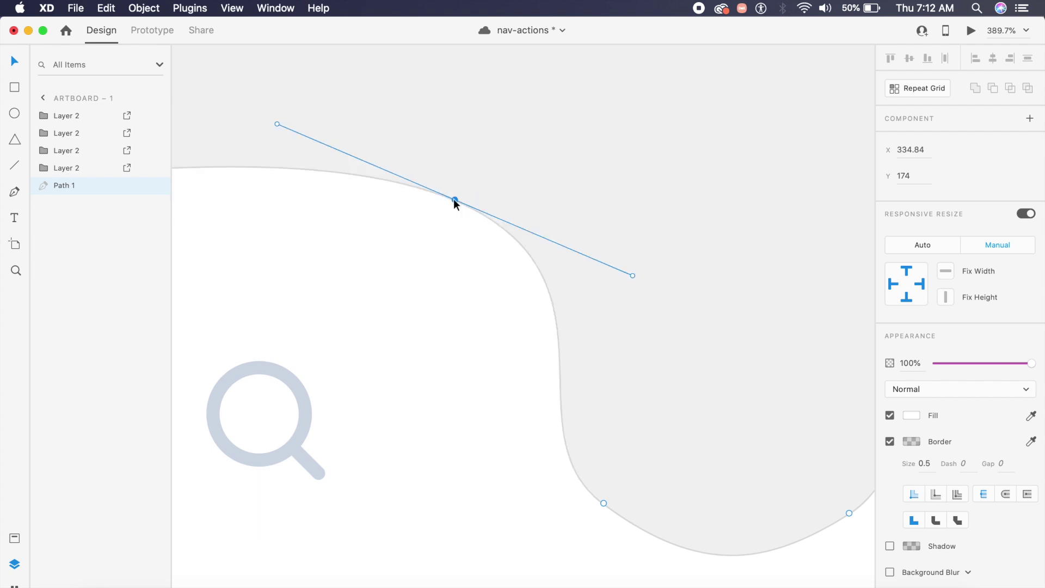
{"action": "scroll", "coordinate": [454, 200], "scroll_direction": "down", "scroll_amount": 5}
{"action": "left_click_drag", "start_coordinate": [364, 162], "coordinate": [454, 200]}
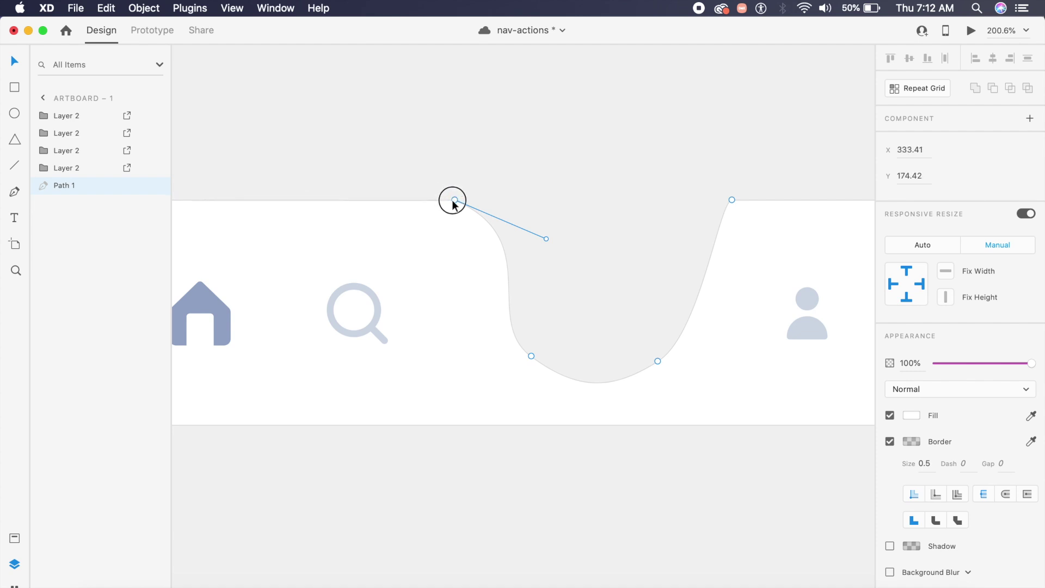
{"action": "left_click_drag", "start_coordinate": [547, 238], "coordinate": [503, 230]}
{"action": "left_click", "coordinate": [635, 199]}
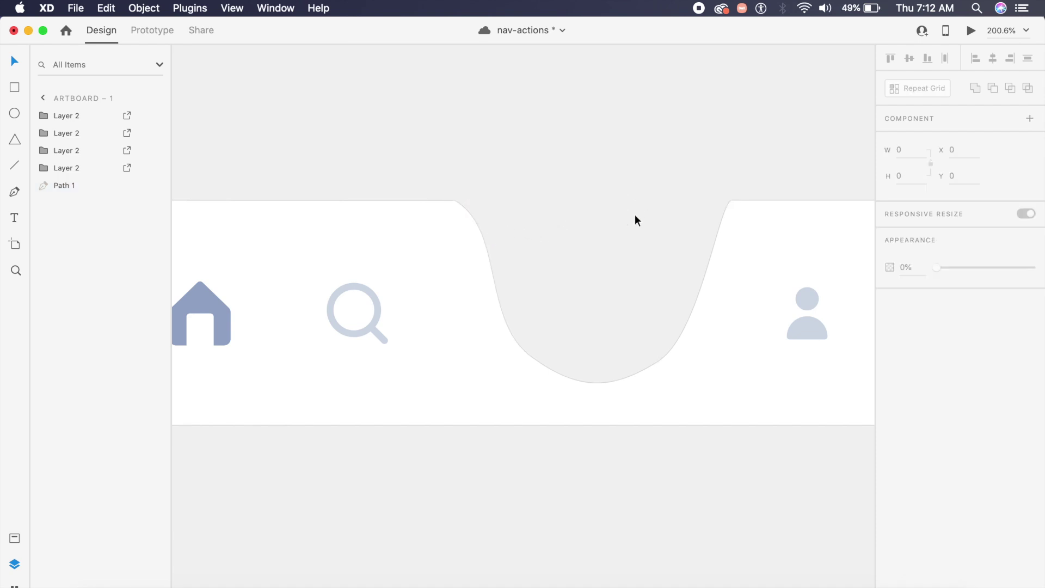
{"action": "scroll", "coordinate": [635, 215], "scroll_direction": "down", "scroll_amount": 5}
{"action": "scroll", "coordinate": [634, 215], "scroll_direction": "up", "scroll_amount": 4}
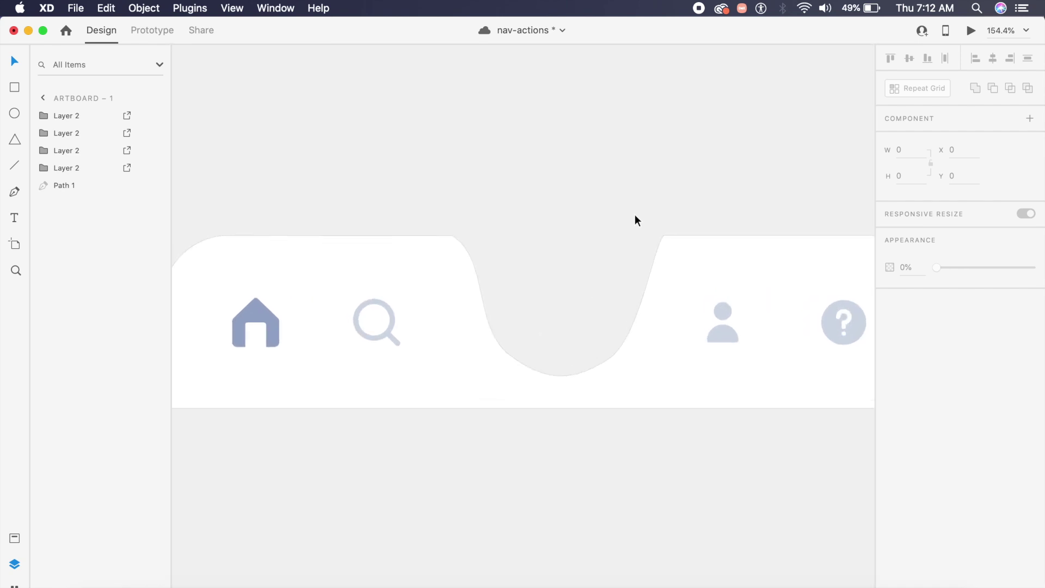
{"action": "key", "text": "super+s"}
- Draw a vertical rectangle of about 125 by 235 reaching down into the notch
{"action": "scroll", "coordinate": [588, 275], "scroll_direction": "right", "scroll_amount": 1}
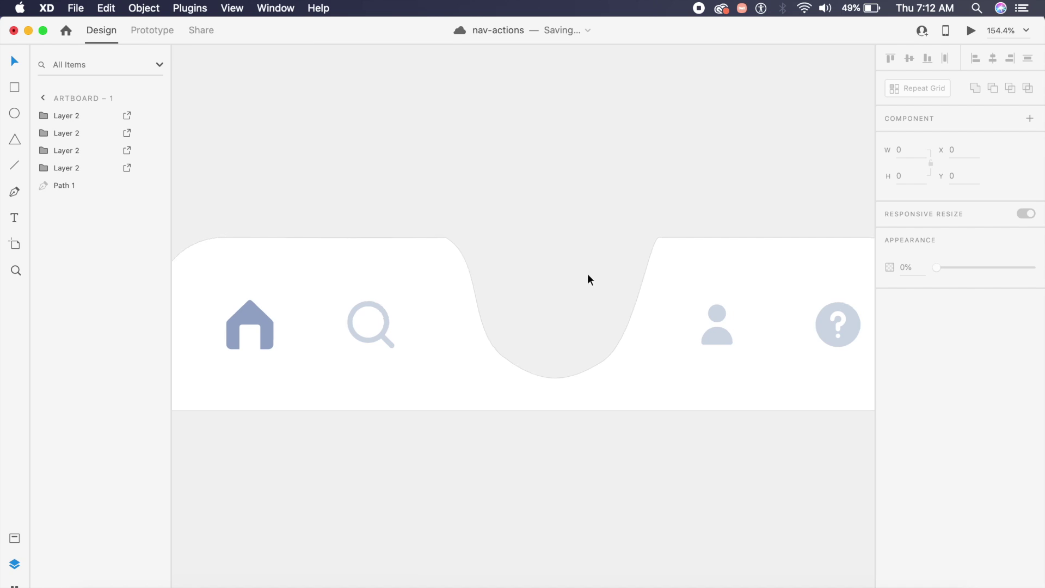
{"action": "scroll", "coordinate": [508, 109], "scroll_direction": "down", "scroll_amount": 5}
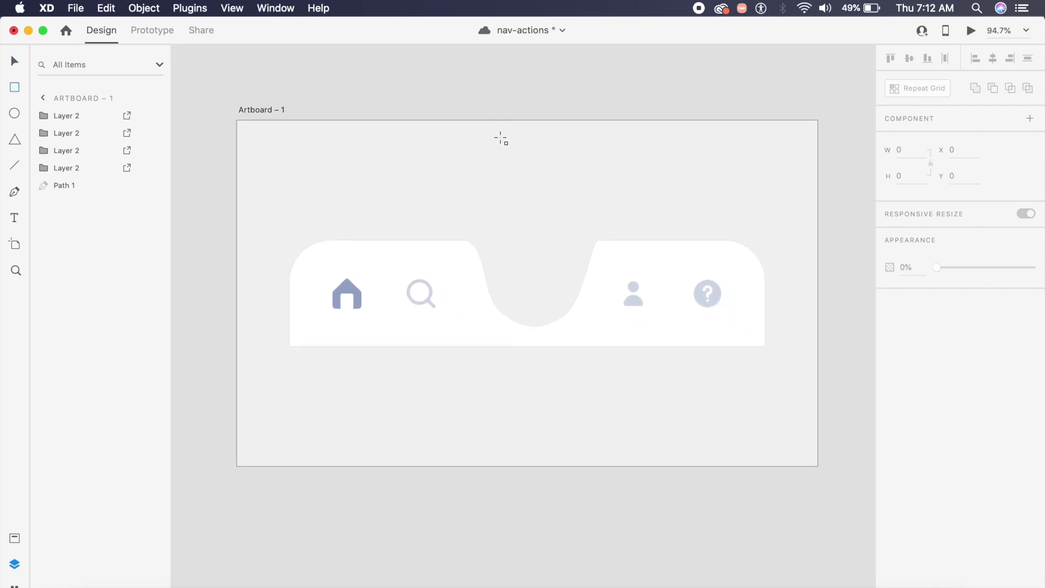
{"action": "mouse_move", "coordinate": [492, 132]}
{"action": "left_mouse_down"}
{"action": "mouse_move", "coordinate": [546, 271]}
{"action": "mouse_move", "coordinate": [577, 294]}
{"action": "left_mouse_up"}
{"action": "key", "text": "Escape"}
{"action": "key", "text": "v"}
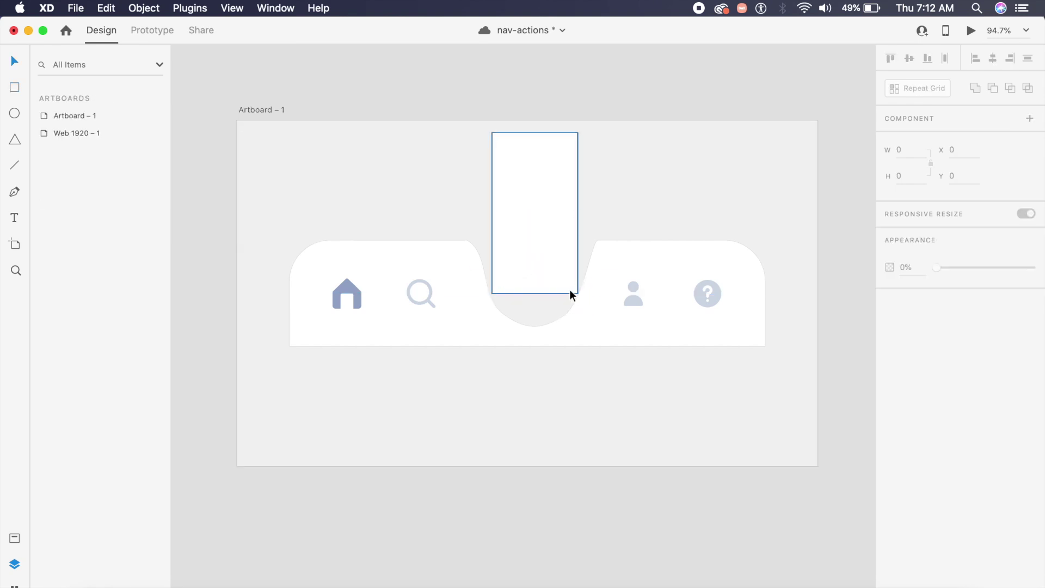
- Move the rectangle, the navigation bar and its icons together 80 units down the artboard
{"action": "left_click", "coordinate": [564, 287]}
{"action": "left_click_drag", "start_coordinate": [339, 211], "coordinate": [770, 430]}
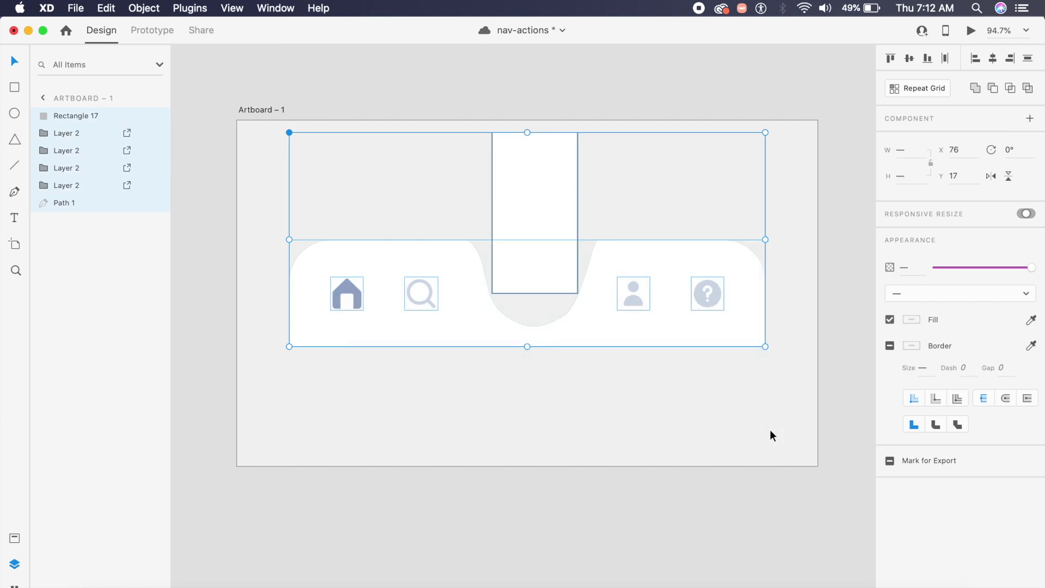
{"action": "key", "text": "shift+Down"}
{"action": "key", "text": "shift+Down"}
{"action": "key", "text": "shift+Down"}
{"action": "key", "text": "shift+Down"}
{"action": "key", "text": "shift+Down"}
{"action": "key", "text": "shift+Down"}
{"action": "key", "text": "shift+Down"}
{"action": "key", "text": "shift+Down"}
{"action": "key", "text": "shift+Down"}
{"action": "key", "text": "shift+Down"}
{"action": "key", "text": "shift+Down"}
{"action": "left_click", "coordinate": [753, 246]}
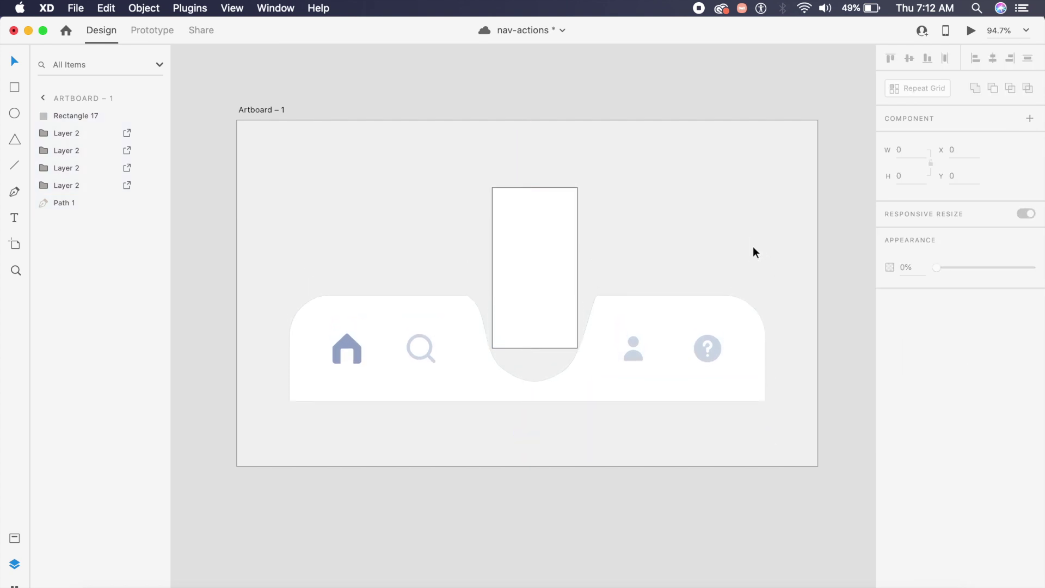
- Set the rectangle's corner radius to 1000 to make a pill shape
{"action": "scroll", "coordinate": [753, 246], "scroll_direction": "down", "scroll_amount": 2}
{"action": "scroll", "coordinate": [753, 246], "scroll_direction": "left", "scroll_amount": 1}
{"action": "left_click", "coordinate": [571, 278]}
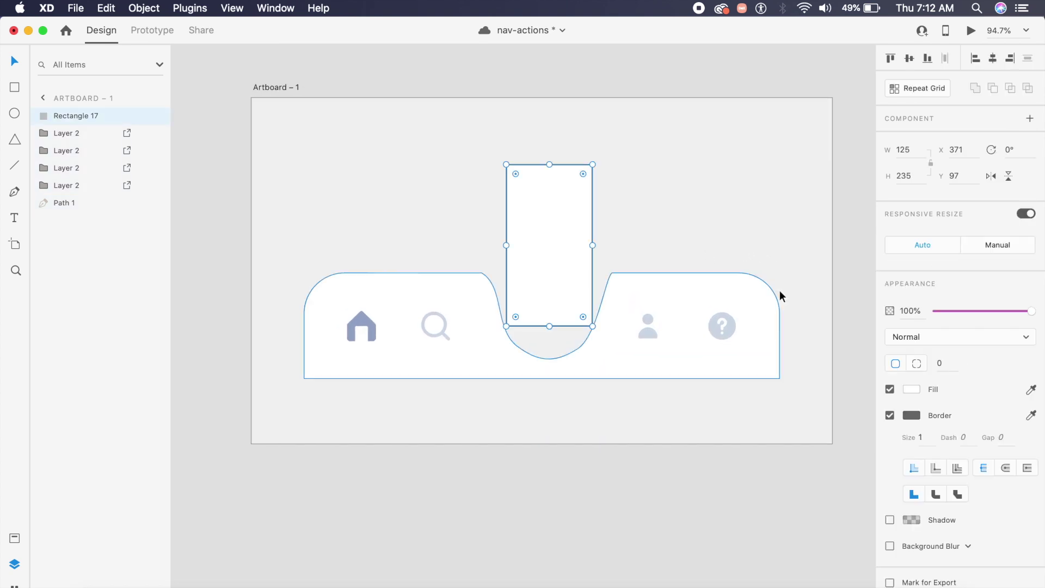
{"action": "left_click", "coordinate": [944, 364]}
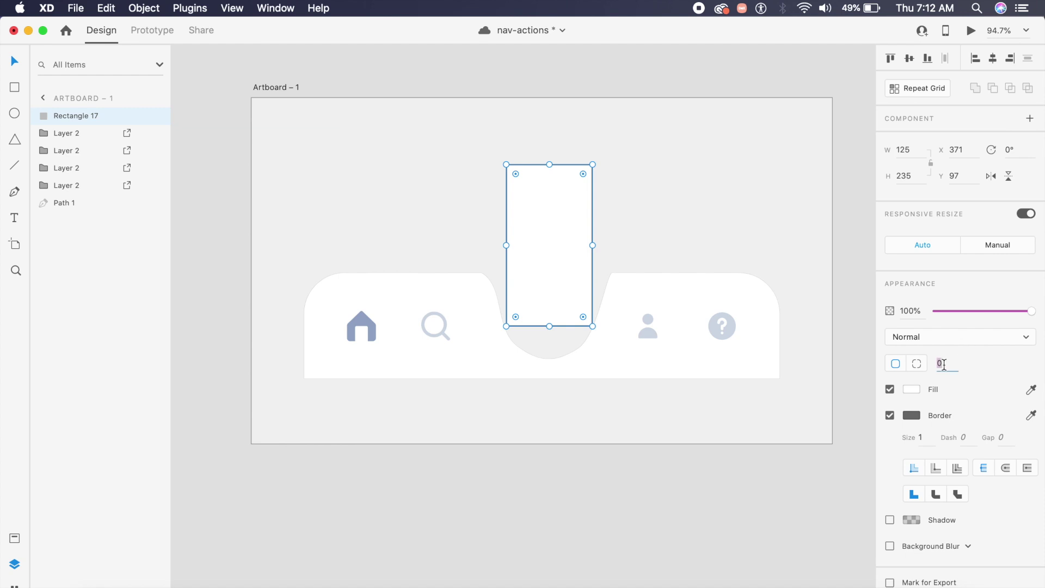
{"action": "type", "text": "1000"}
{"action": "key", "text": "Return"}
- Lower the pill shape into the notch and extend its top edge upward to a height of 310
{"action": "left_click", "coordinate": [654, 206]}
{"action": "left_click_drag", "start_coordinate": [543, 278], "coordinate": [544, 299]}
{"action": "left_click", "coordinate": [677, 226]}
{"action": "left_click", "coordinate": [539, 294]}
{"action": "left_click_drag", "start_coordinate": [549, 186], "coordinate": [549, 135]}
{"action": "left_click", "coordinate": [638, 174]}
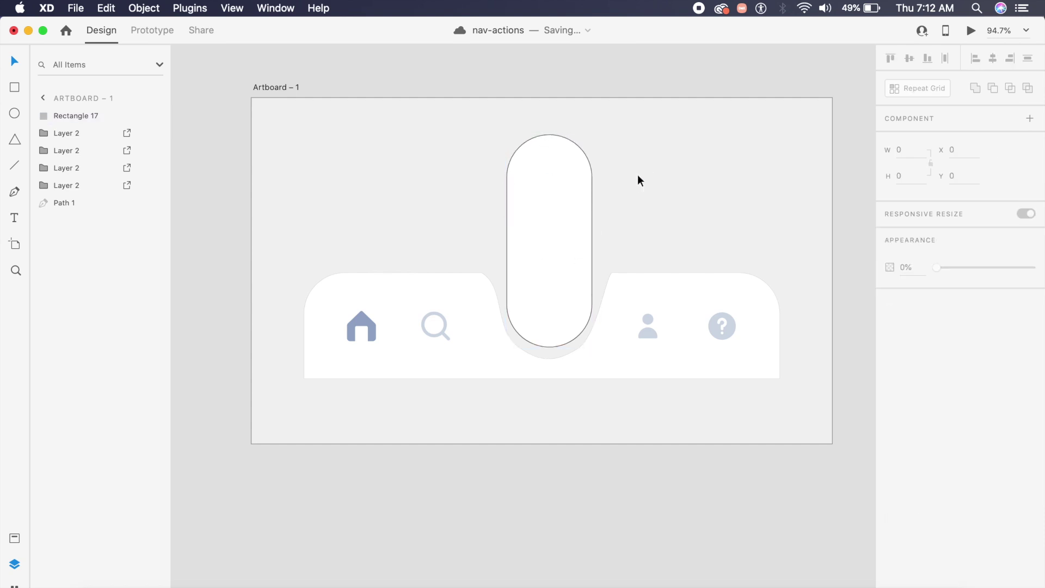
- Remove the pill shape's border and turn on its shadow
{"action": "left_click", "coordinate": [528, 259]}
{"action": "left_click", "coordinate": [890, 416]}
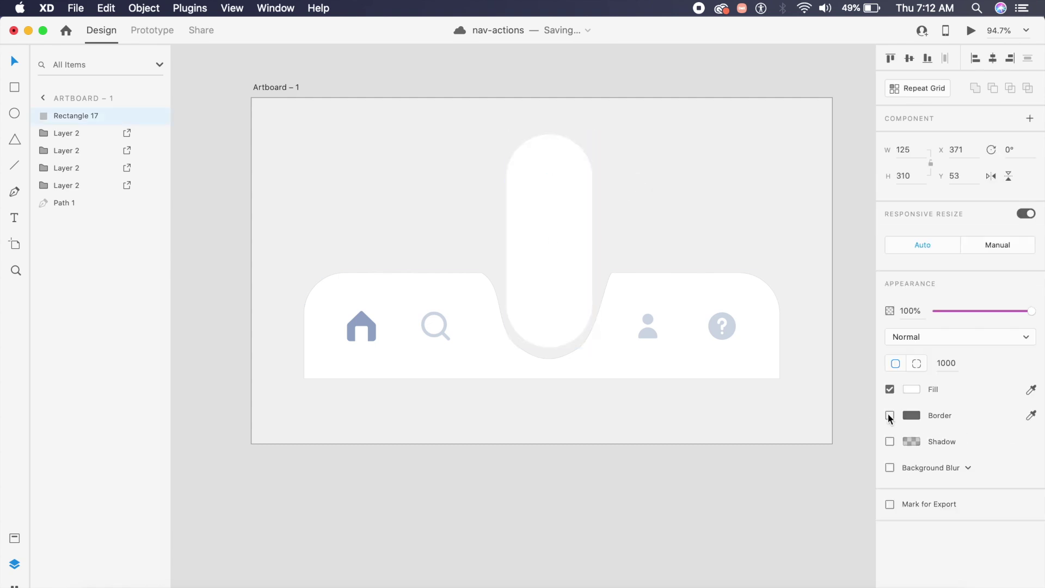
{"action": "left_click", "coordinate": [891, 441]}
{"action": "left_click", "coordinate": [817, 467]}
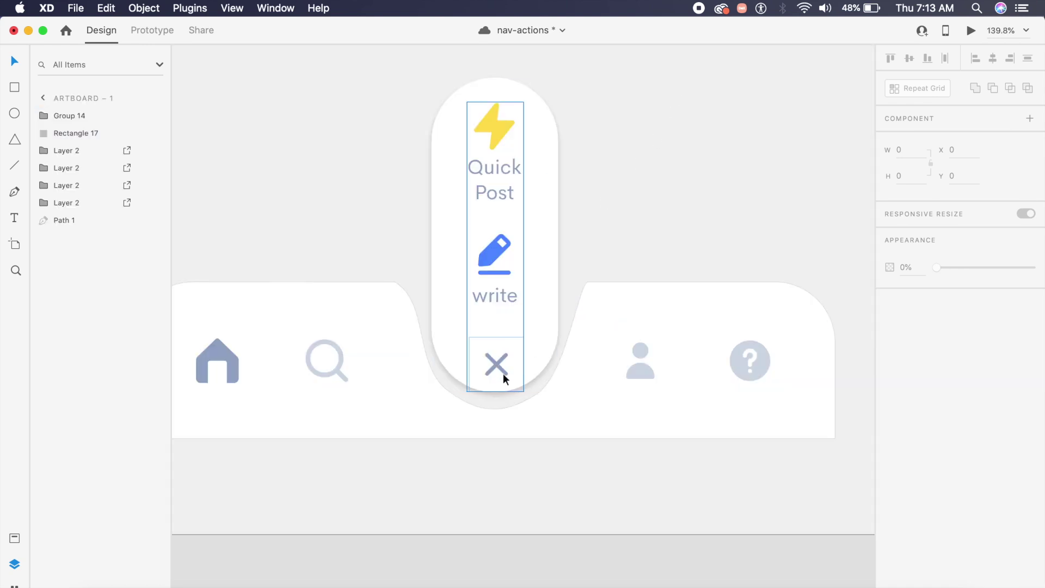
- Shift the close icon, the write group and the Quick Post group upward inside the pill shape, keeping them evenly spaced
{"action": "double_click", "coordinate": [493, 378]}
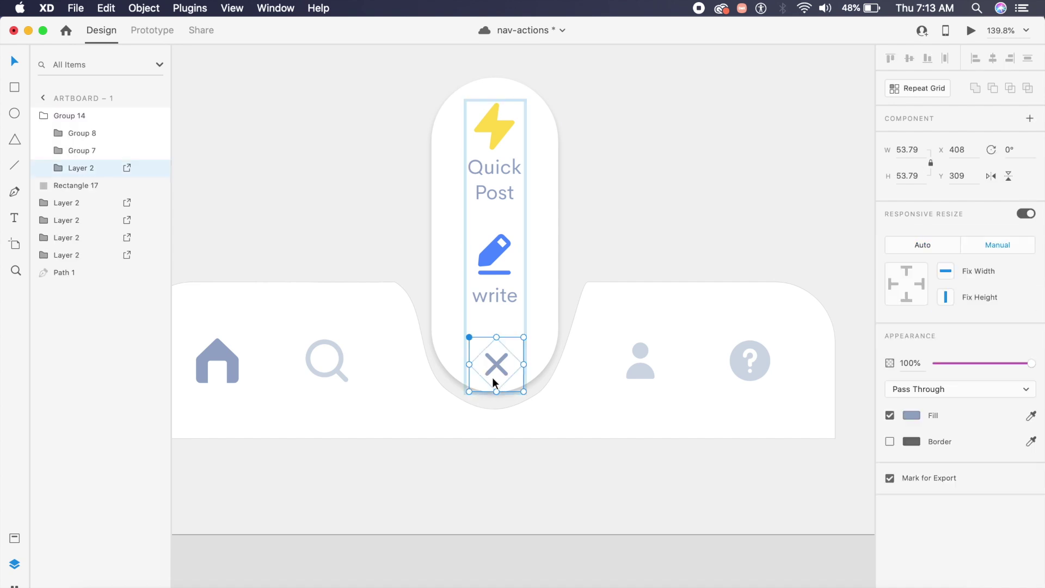
{"action": "mouse_move", "coordinate": [496, 361]}
{"action": "left_mouse_down"}
{"action": "mouse_move", "coordinate": [497, 325]}
{"action": "mouse_move", "coordinate": [498, 342]}
{"action": "left_mouse_up"}
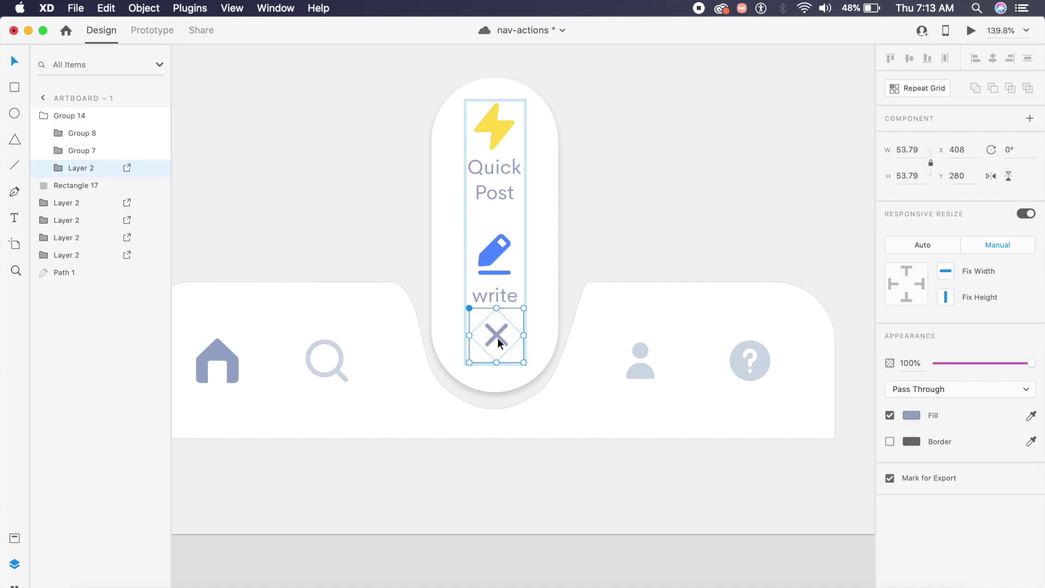
{"action": "left_click_drag", "start_coordinate": [499, 298], "coordinate": [501, 274]}
{"action": "mouse_move", "coordinate": [509, 171]}
{"action": "left_mouse_down"}
{"action": "mouse_move", "coordinate": [510, 143]}
{"action": "mouse_move", "coordinate": [509, 155]}
{"action": "left_mouse_up"}
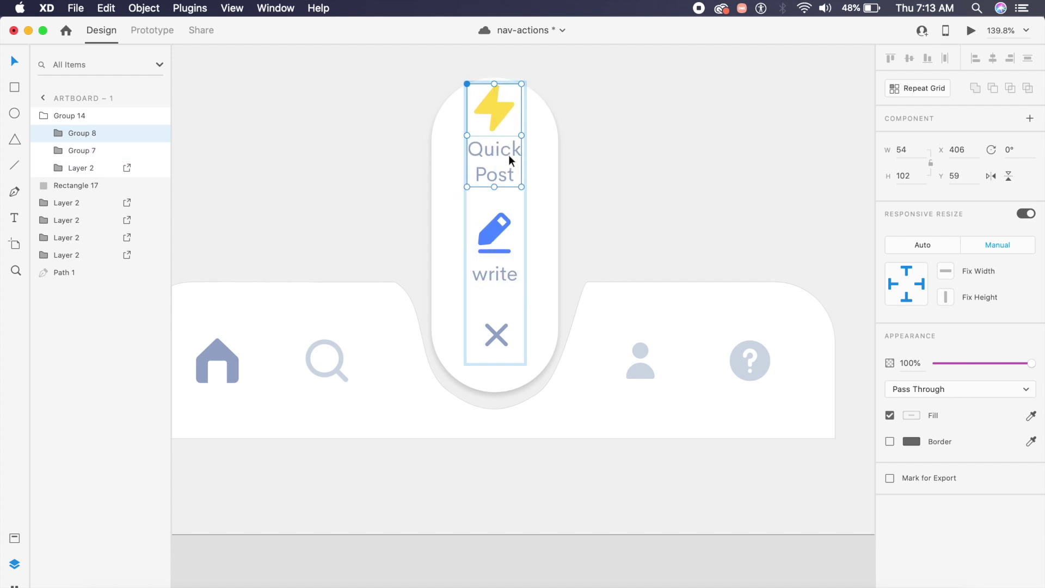
- Extend the pill shape's top edge slightly upward to leave room above the Quick Post icon
{"action": "left_click", "coordinate": [534, 181]}
{"action": "mouse_move", "coordinate": [494, 78]}
{"action": "left_mouse_down"}
{"action": "mouse_move", "coordinate": [492, 51]}
{"action": "mouse_move", "coordinate": [493, 64]}
{"action": "left_mouse_up"}
{"action": "left_click", "coordinate": [599, 142]}
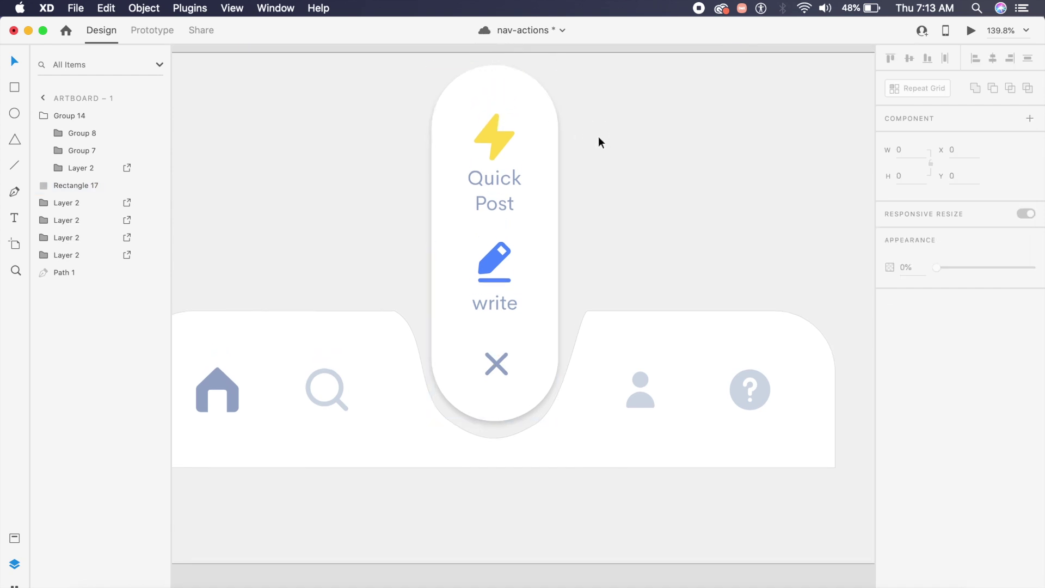
{"action": "key", "text": "super+0"}
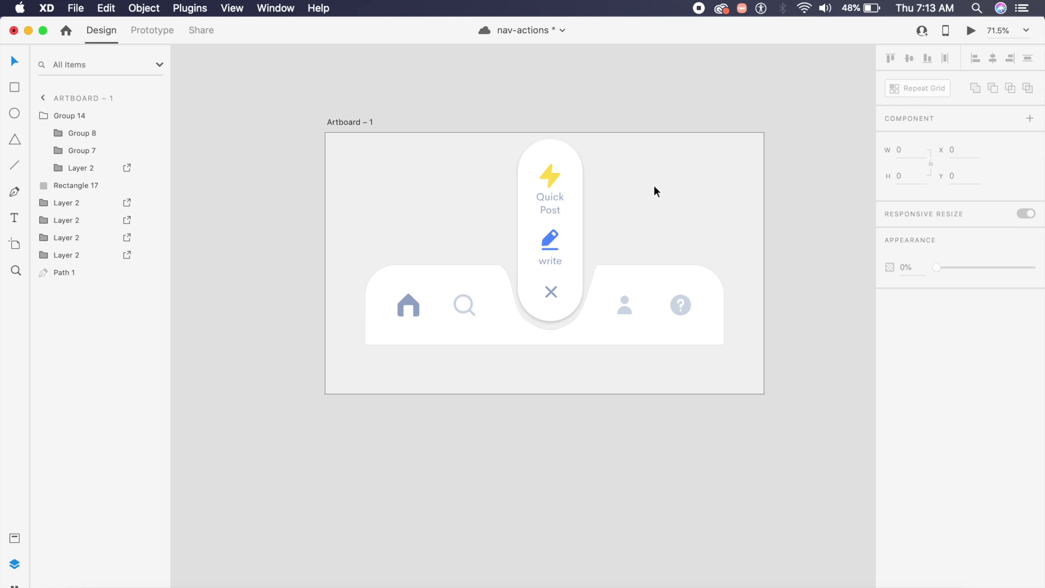
- Move the navigation bar, its icons and the pill menu together 40 units down the artboard
{"action": "left_click_drag", "start_coordinate": [401, 210], "coordinate": [690, 375]}
{"action": "key", "text": "shift+Down"}
{"action": "key", "text": "shift+Down"}
{"action": "key", "text": "shift+Down"}
{"action": "key", "text": "shift+Down"}
{"action": "left_click", "coordinate": [638, 406]}
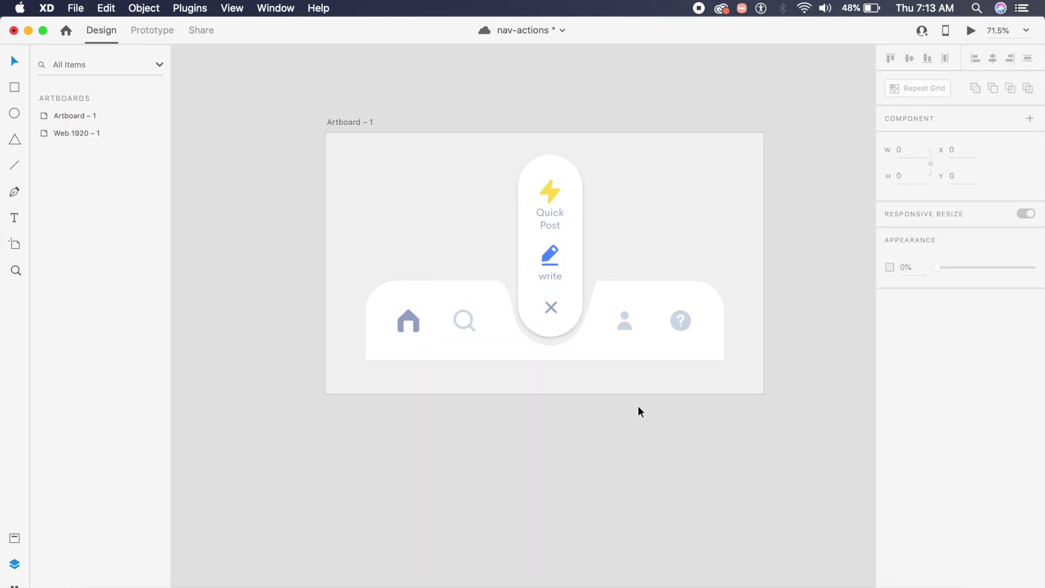
- Shrink the pill shape from its top edge into a 127 by 127 circle resting in the notch
{"action": "scroll", "coordinate": [641, 400], "scroll_direction": "up", "scroll_amount": 2}
{"action": "scroll", "coordinate": [642, 400], "scroll_direction": "up", "scroll_amount": 3}
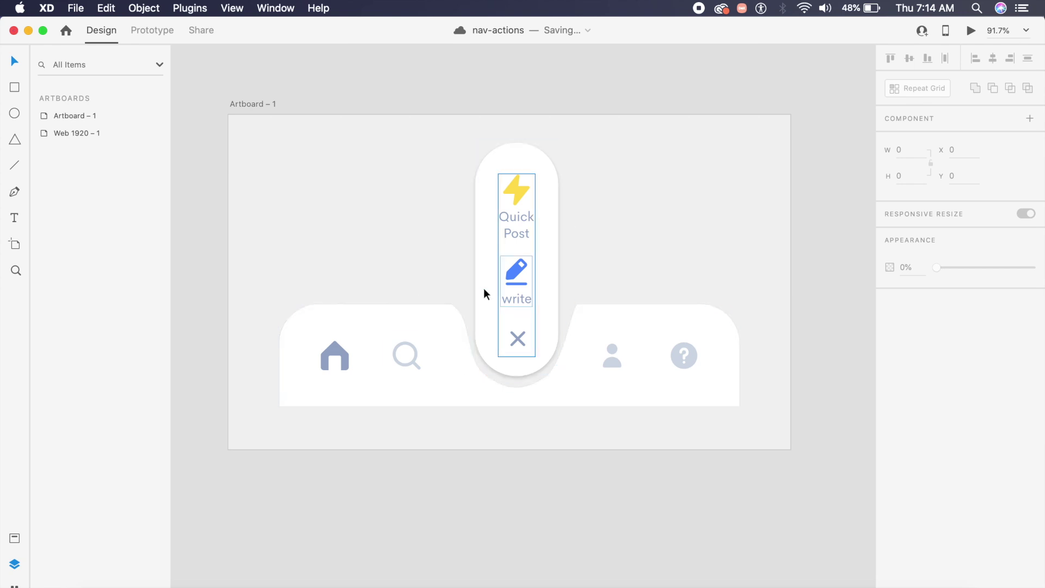
{"action": "scroll", "coordinate": [483, 289], "scroll_direction": "up", "scroll_amount": 3}
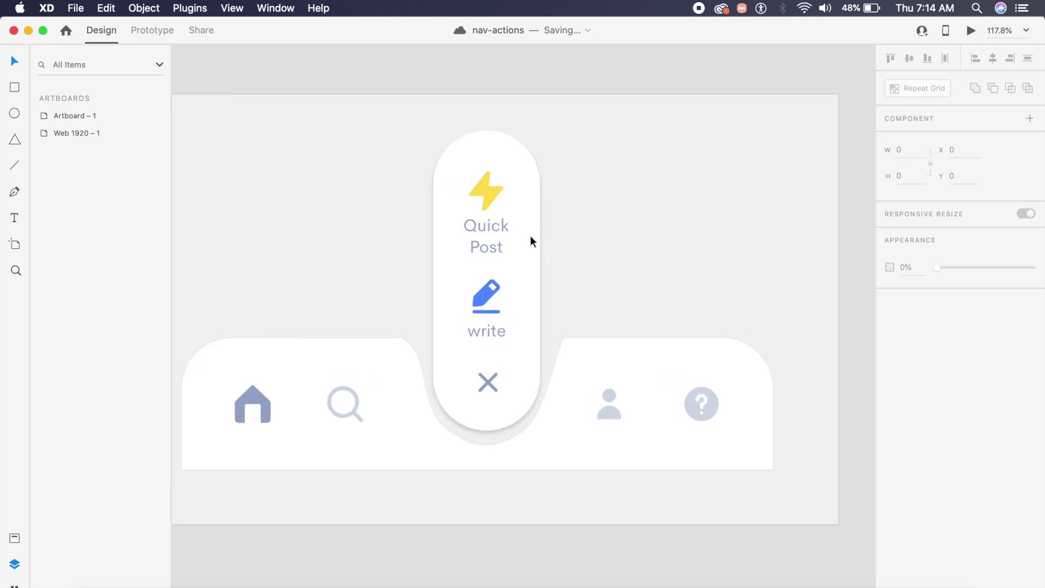
{"action": "left_click", "coordinate": [531, 235]}
{"action": "scroll", "coordinate": [530, 235], "scroll_direction": "down", "scroll_amount": 2}
{"action": "left_click_drag", "start_coordinate": [506, 156], "coordinate": [513, 316]}
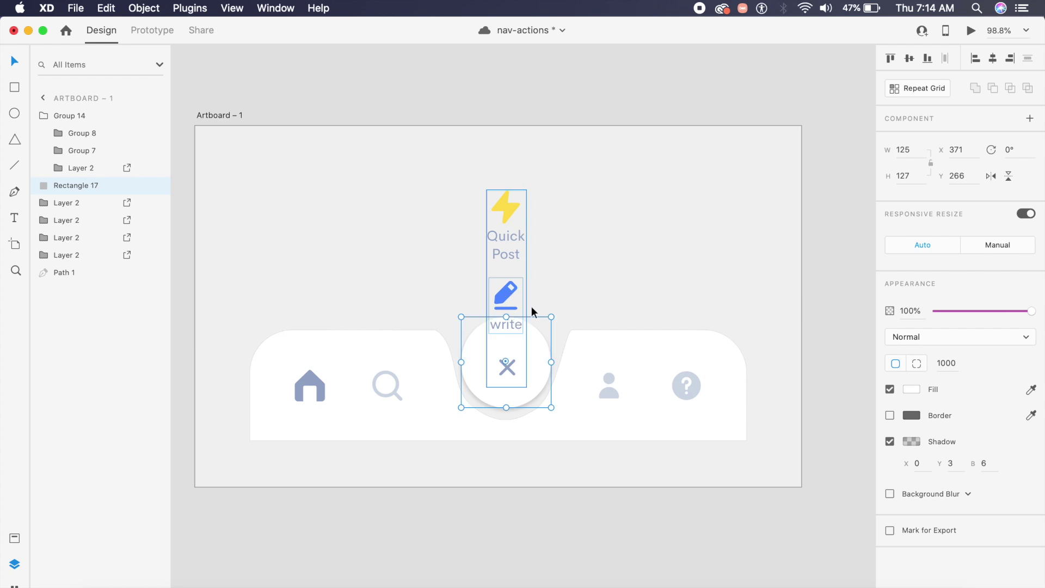
{"action": "left_click", "coordinate": [915, 155]}
{"action": "type", "text": "127"}
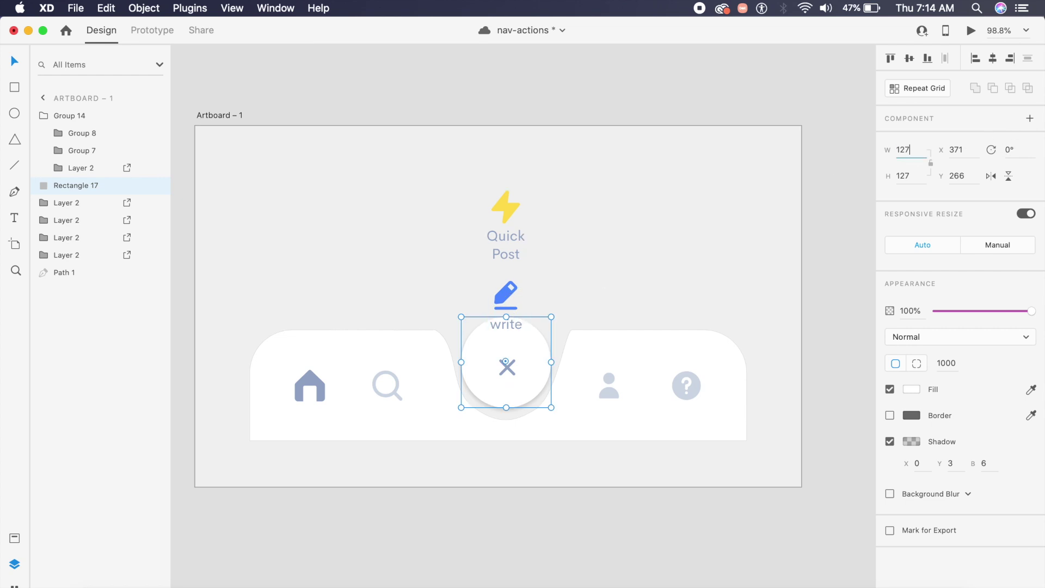
{"action": "key", "text": "Return"}
- Centre the close icon in the circle and rotate it to -45° so it forms a plus sign
{"action": "left_click", "coordinate": [668, 266]}
{"action": "scroll", "coordinate": [668, 267], "scroll_direction": "up", "scroll_amount": 5}
{"action": "scroll", "coordinate": [668, 266], "scroll_direction": "down", "scroll_amount": 2}
{"action": "scroll", "coordinate": [668, 267], "scroll_direction": "left", "scroll_amount": 2}
{"action": "left_click", "coordinate": [443, 387]}
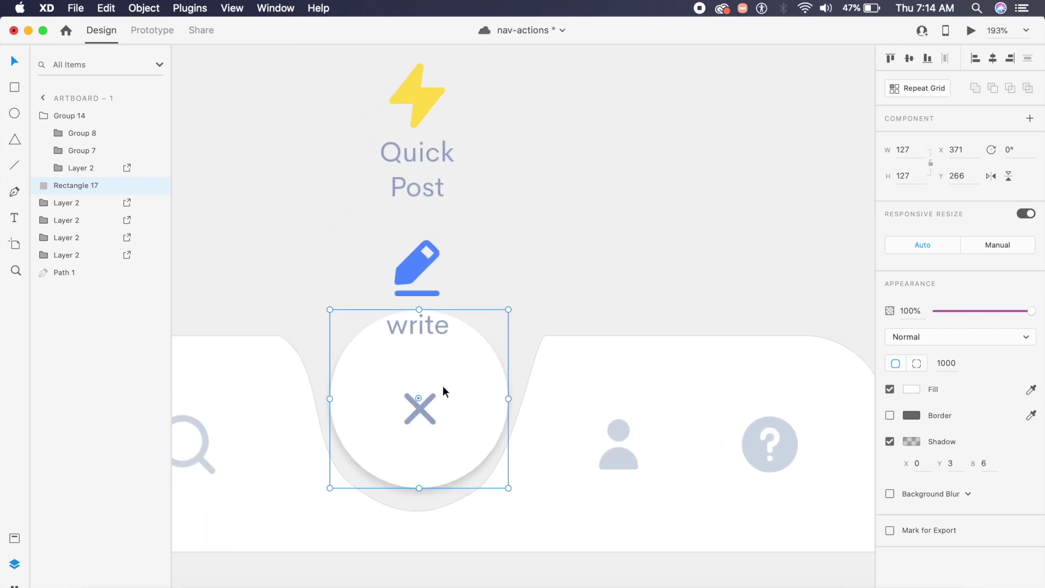
{"action": "double_click", "coordinate": [417, 407]}
{"action": "left_click_drag", "start_coordinate": [417, 406], "coordinate": [418, 397]}
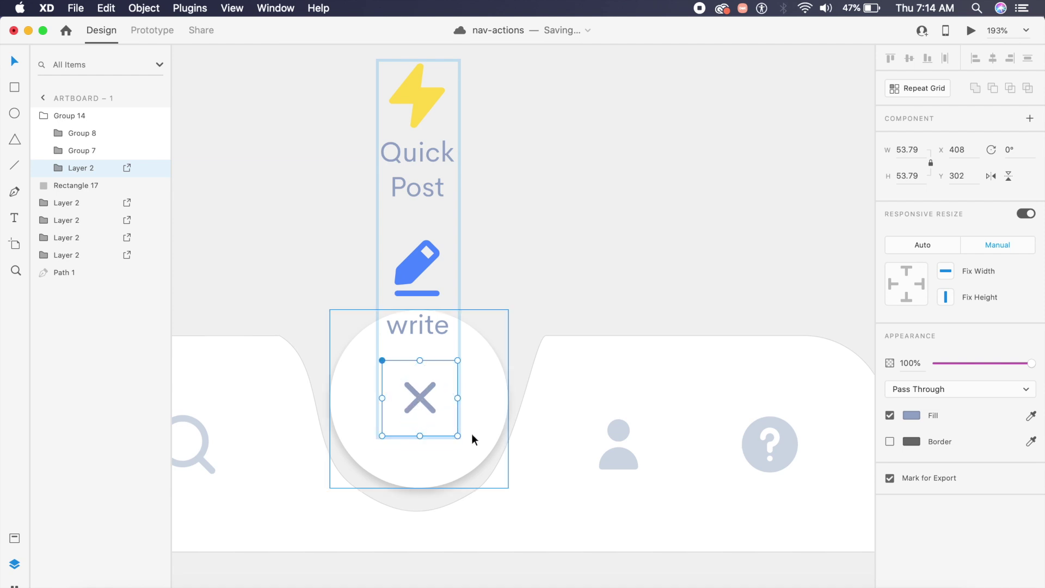
{"action": "left_click_drag", "start_coordinate": [458, 439], "coordinate": [464, 402]}
{"action": "scroll", "coordinate": [463, 408], "scroll_direction": "down", "scroll_amount": 5}
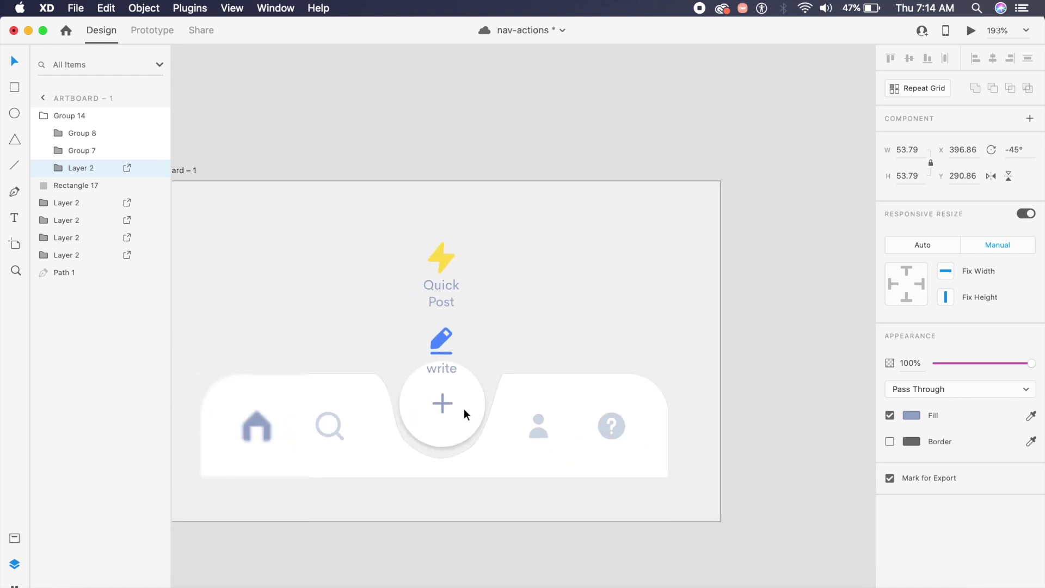
{"action": "scroll", "coordinate": [464, 408], "scroll_direction": "up", "scroll_amount": 5}
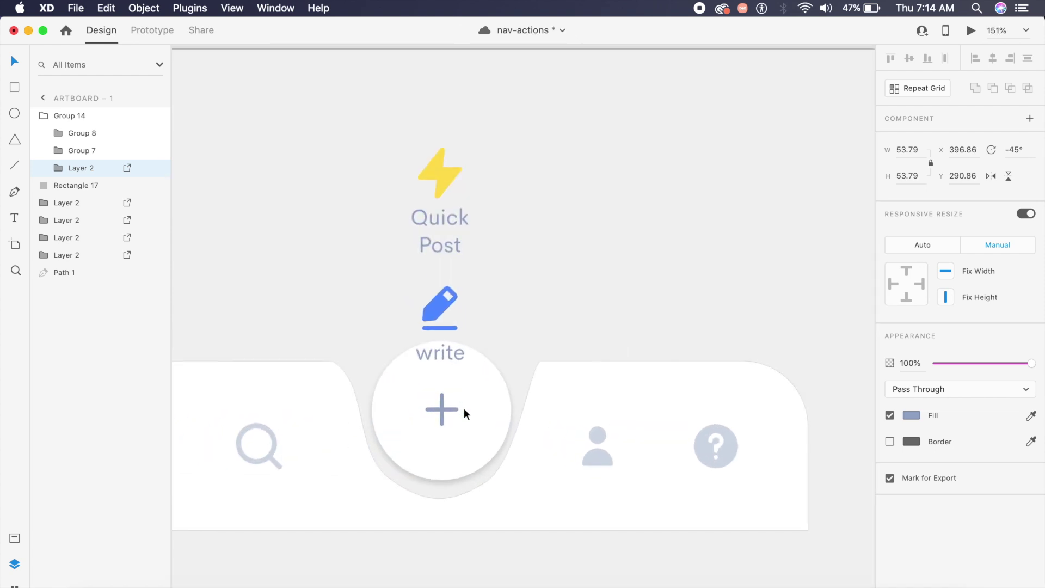
- Hide the Quick Post and write groups above the circle
{"action": "left_click", "coordinate": [439, 334]}
{"action": "left_click", "coordinate": [448, 198], "text": "shift"}
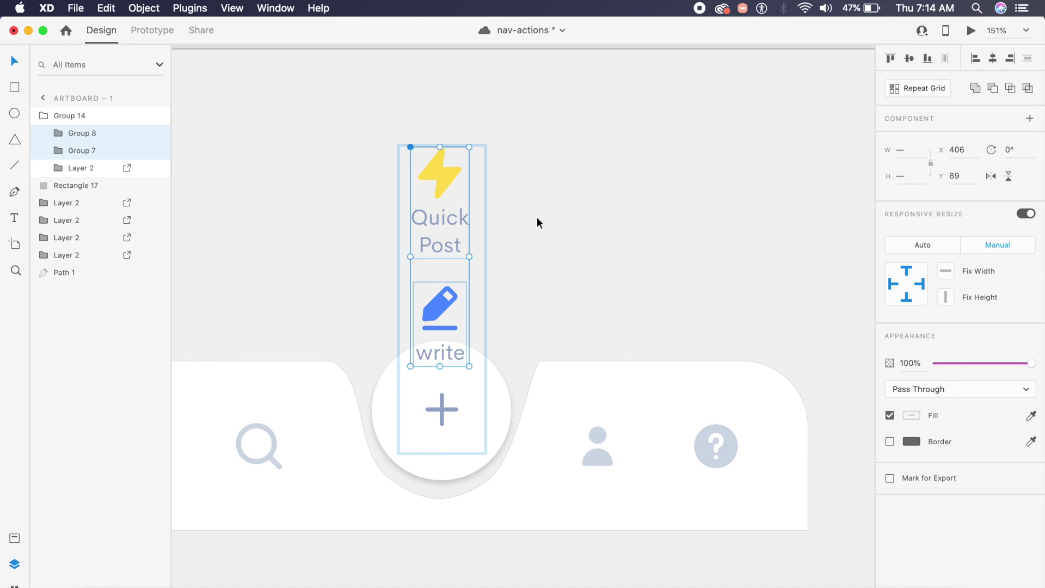
{"action": "key", "text": "super+semicolon"}
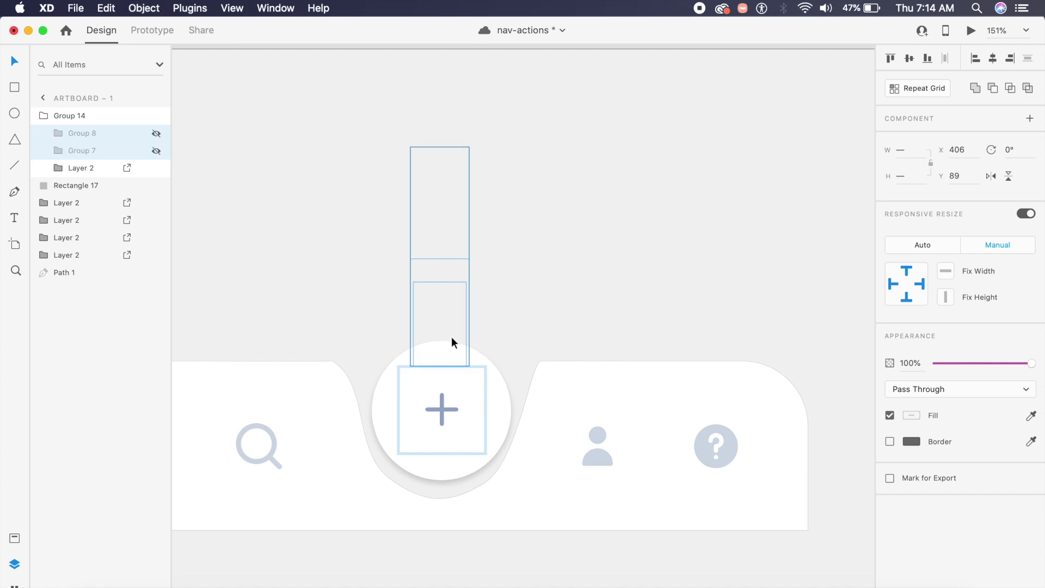
{"action": "left_click", "coordinate": [622, 314]}
{"action": "key", "text": "super+0"}
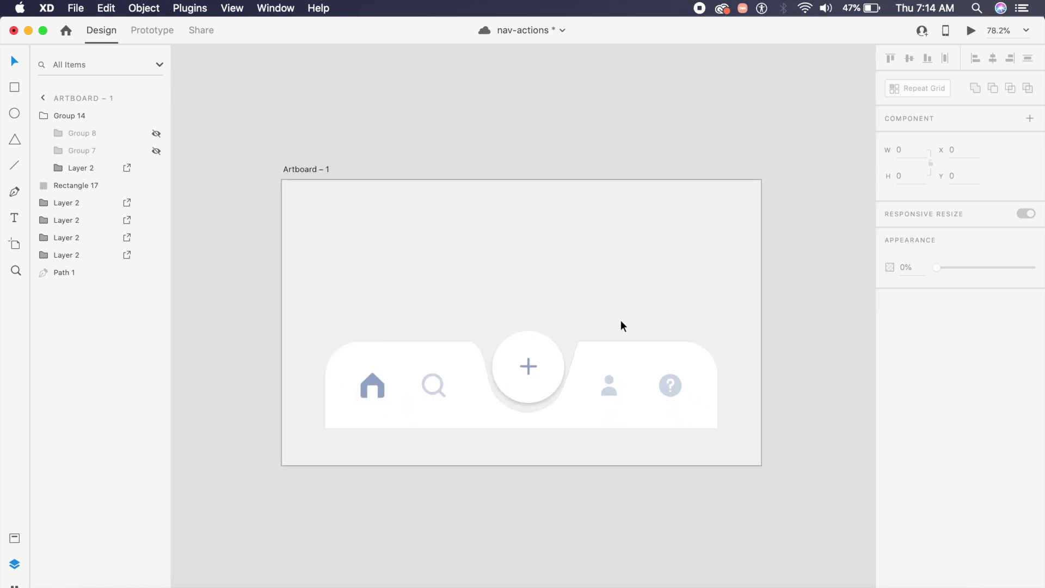
- Turn the whole navigation bar, with its icons and circular button, into one component
{"action": "scroll", "coordinate": [621, 322], "scroll_direction": "up", "scroll_amount": 3}
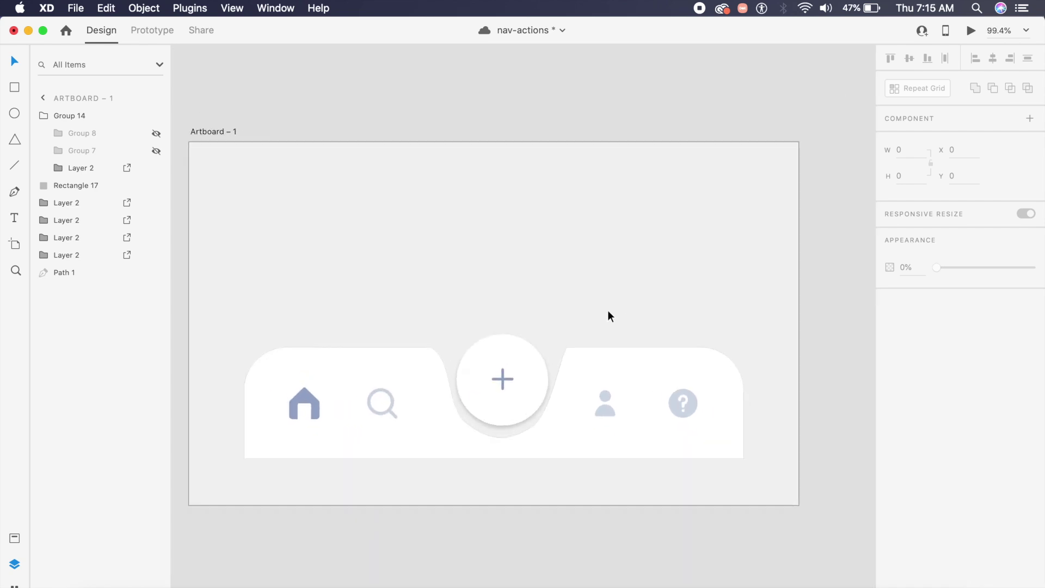
{"action": "left_click_drag", "start_coordinate": [211, 157], "coordinate": [759, 487]}
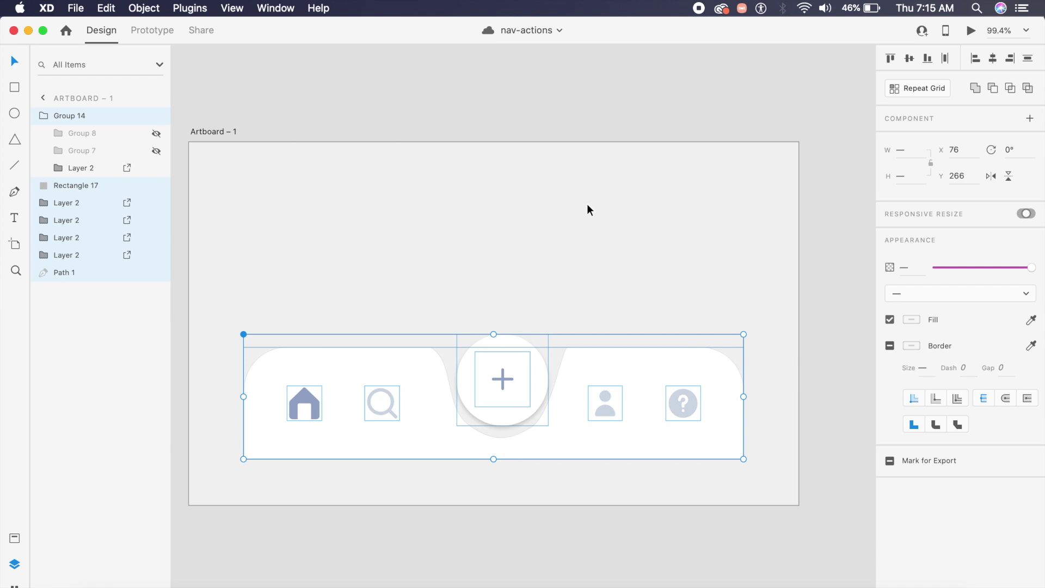
{"action": "key", "text": "super+k"}
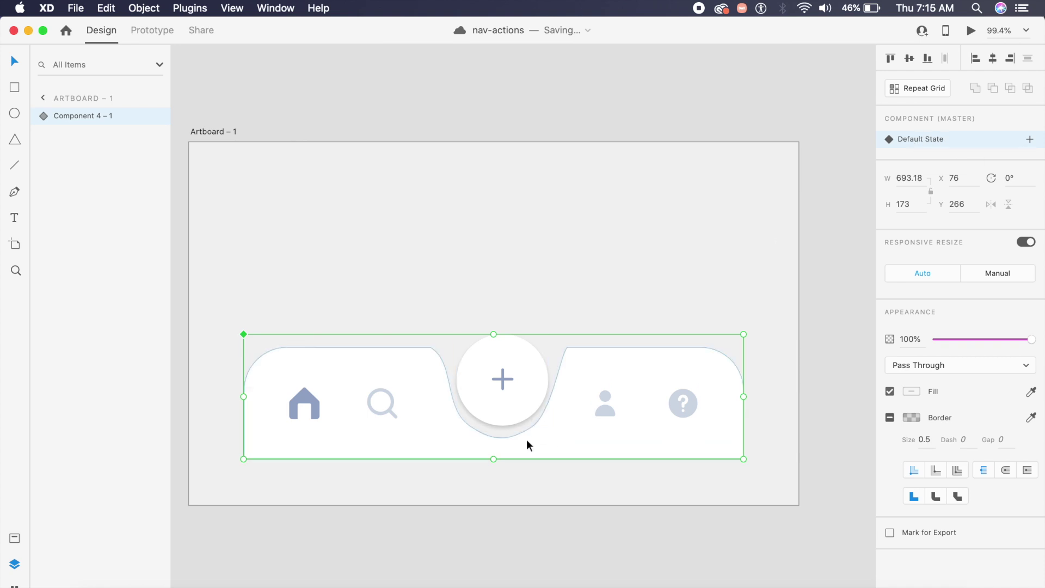
- Add a new state named Tap to the navigation bar component
{"action": "left_click", "coordinate": [1031, 141]}
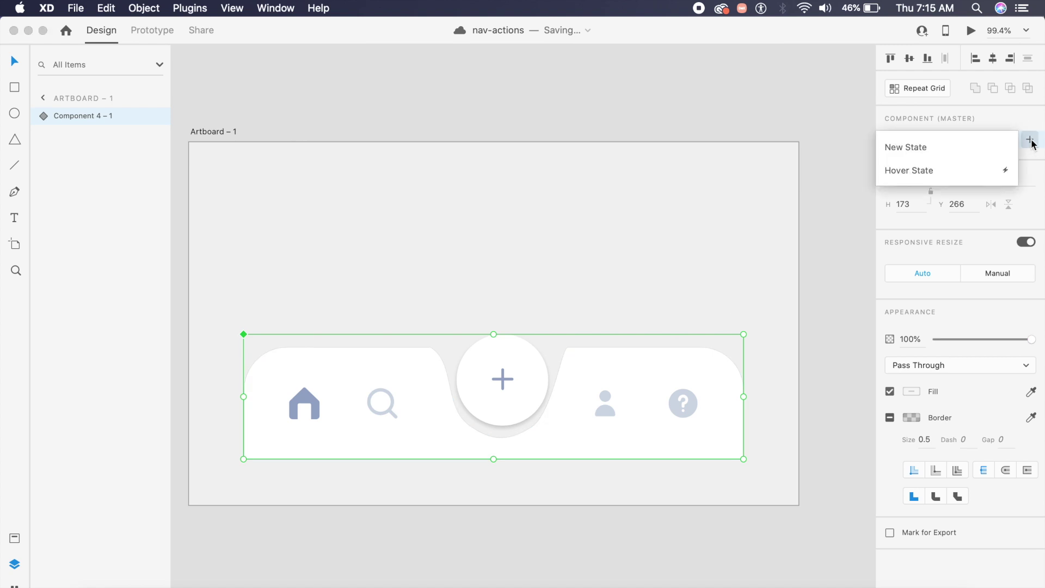
{"action": "left_click", "coordinate": [975, 149]}
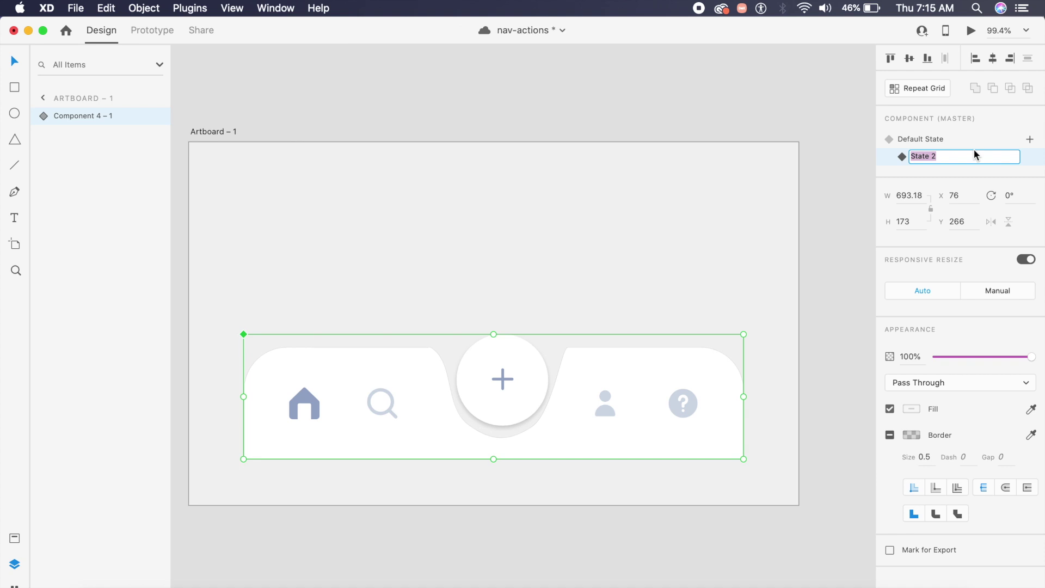
{"action": "type", "text": "Tap"}
{"action": "key", "text": "Return"}
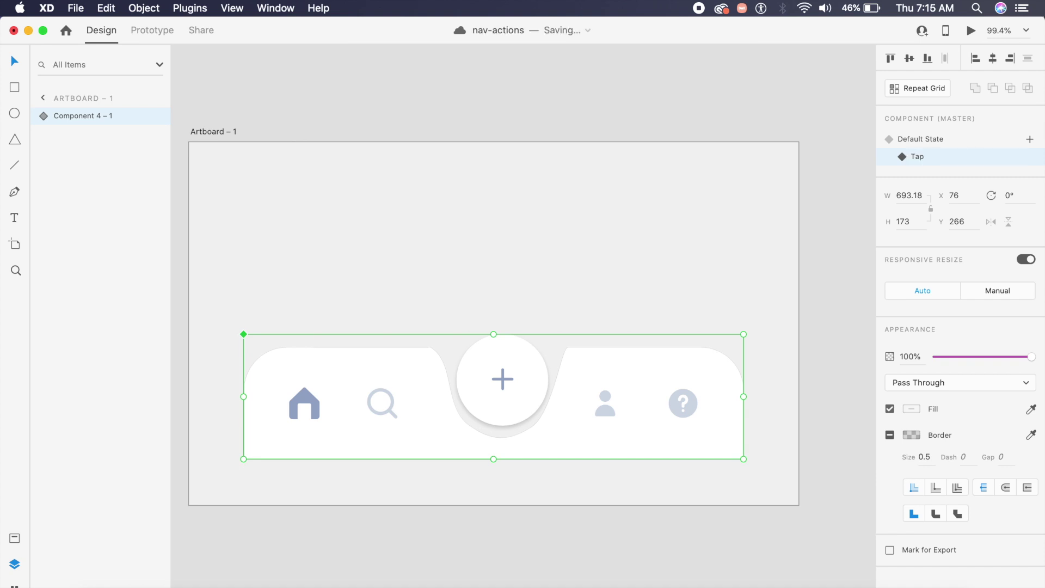
- In the Tap state, rotate the plus icon's group 45° so it forms a close icon
{"action": "left_click", "coordinate": [656, 295]}
{"action": "left_click", "coordinate": [691, 451]}
{"action": "double_click", "coordinate": [505, 385]}
{"action": "left_click_drag", "start_coordinate": [531, 409], "coordinate": [502, 404]}
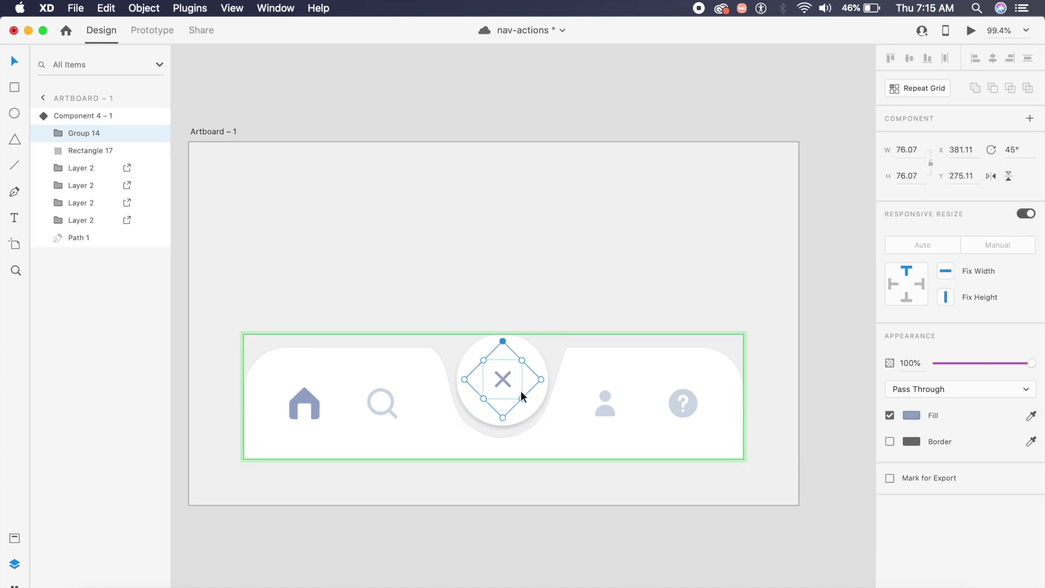
- Stretch the Tap state's circle upward into a pill 365 high and unhide the Quick Post and write groups
{"action": "left_click", "coordinate": [542, 401]}
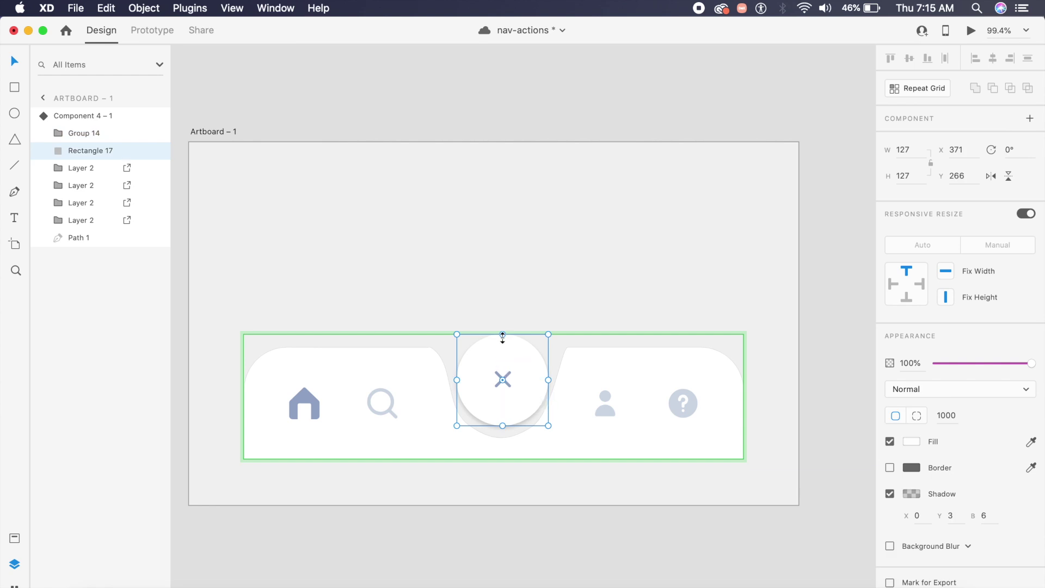
{"action": "left_click_drag", "start_coordinate": [503, 335], "coordinate": [501, 161]}
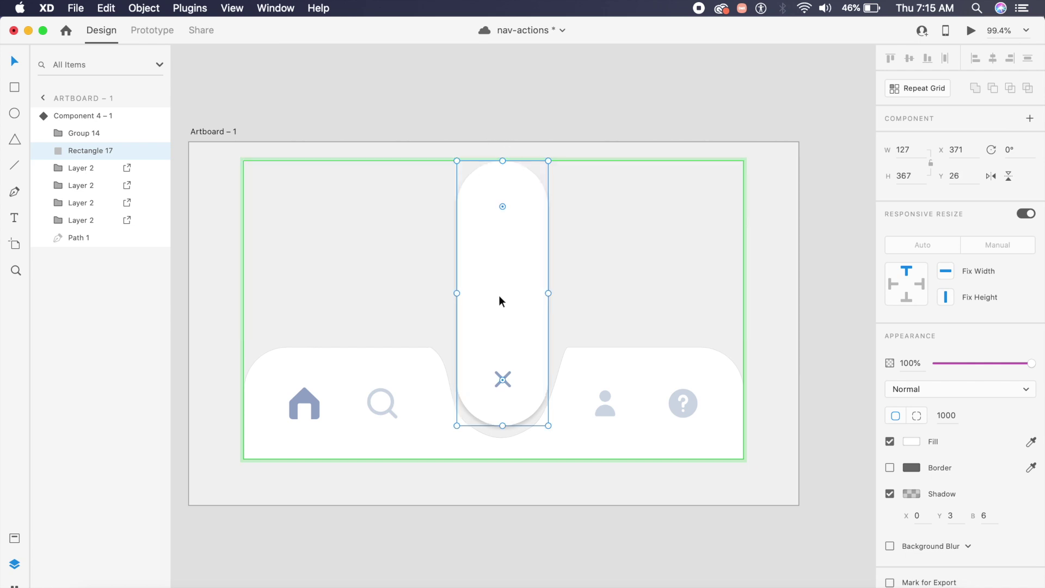
{"action": "left_click", "coordinate": [50, 135]}
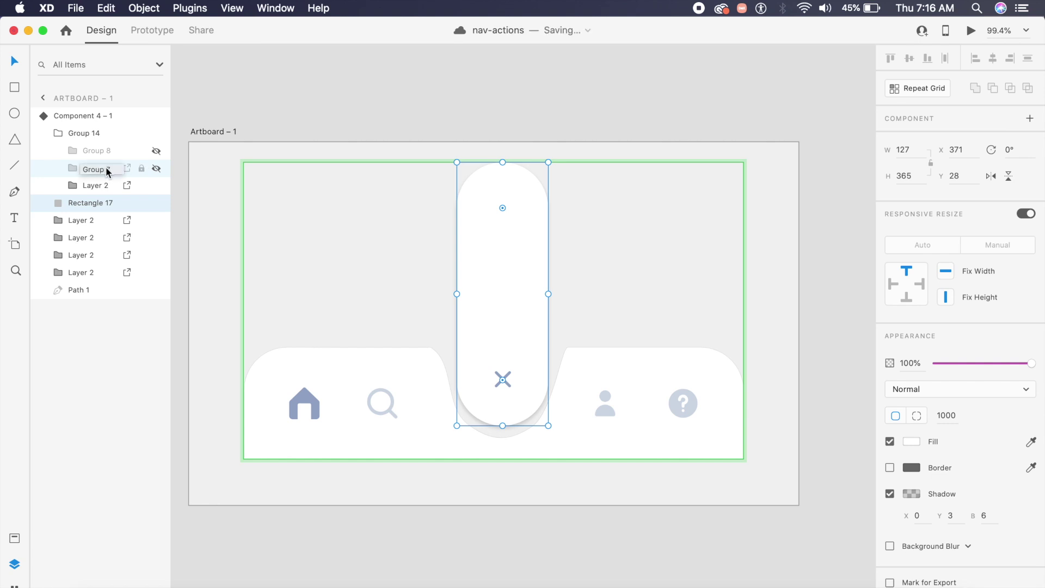
{"action": "left_click", "coordinate": [158, 169]}
{"action": "left_click", "coordinate": [157, 151]}
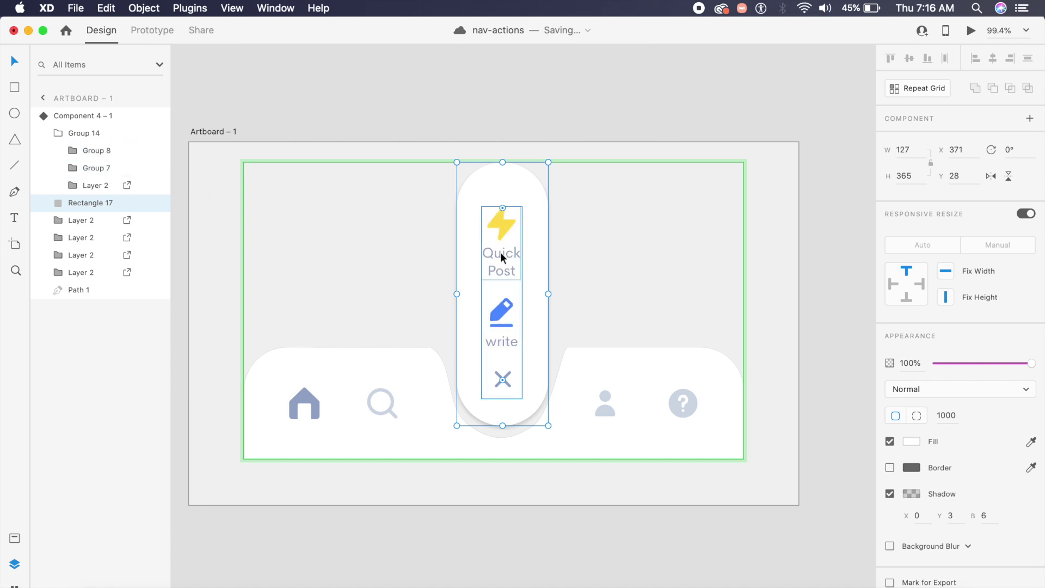
- Move the Quick Post and write groups slightly up inside the expanded pill, away from the close icon
{"action": "double_click", "coordinate": [504, 237]}
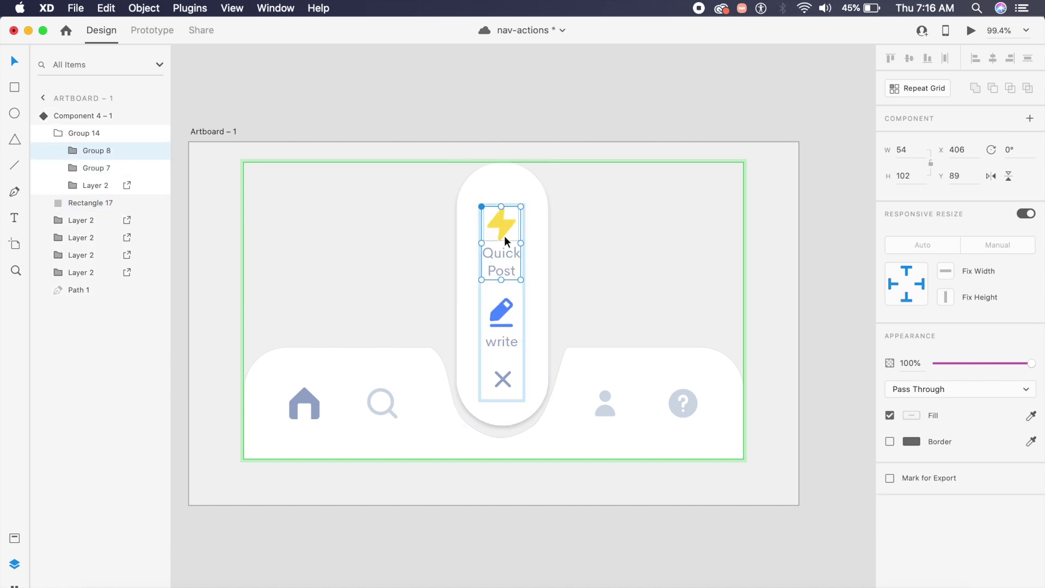
{"action": "left_click", "coordinate": [562, 315]}
{"action": "left_click", "coordinate": [515, 339]}
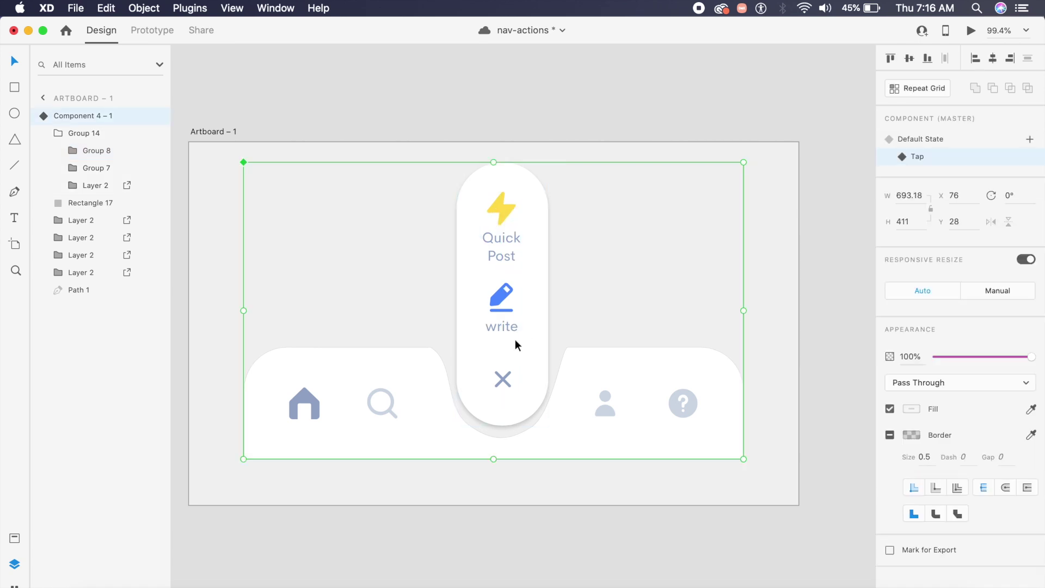
- In the Default State, give the plus button's circle a Tap-triggered Auto-Animate interaction with the Tap state as destination
{"action": "left_click", "coordinate": [921, 140]}
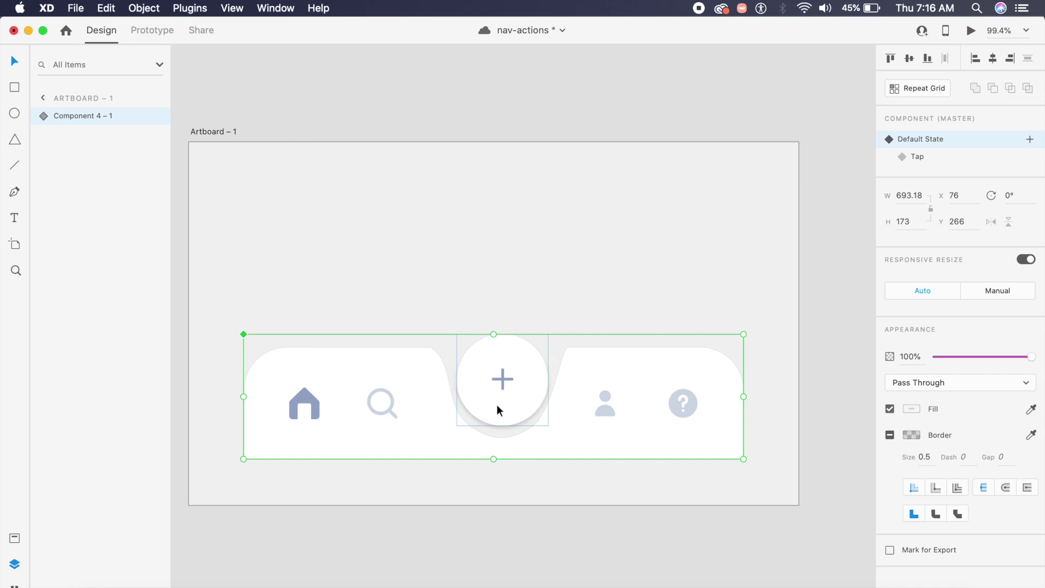
{"action": "left_click", "coordinate": [163, 36]}
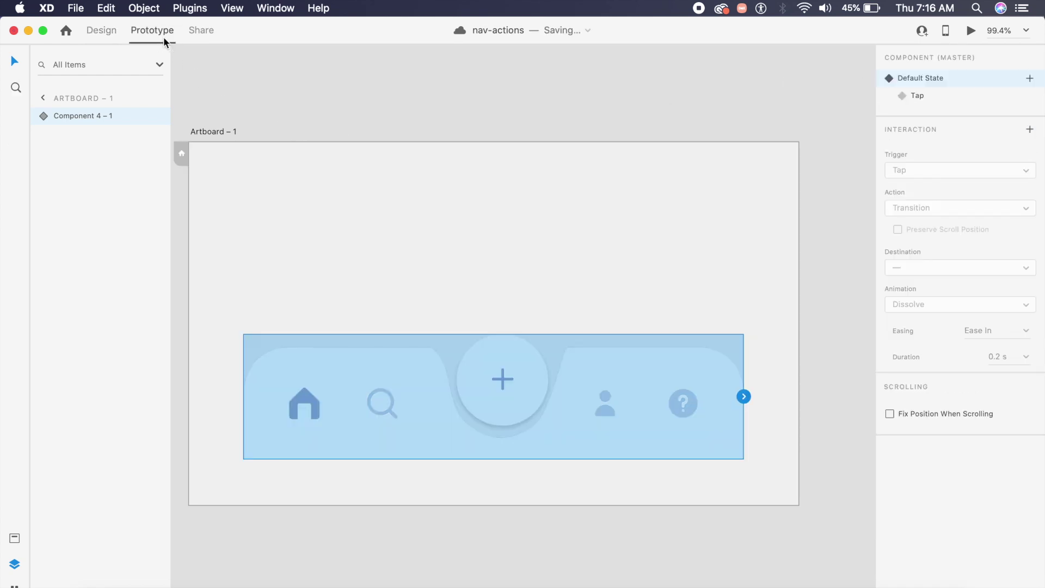
{"action": "double_click", "coordinate": [522, 381]}
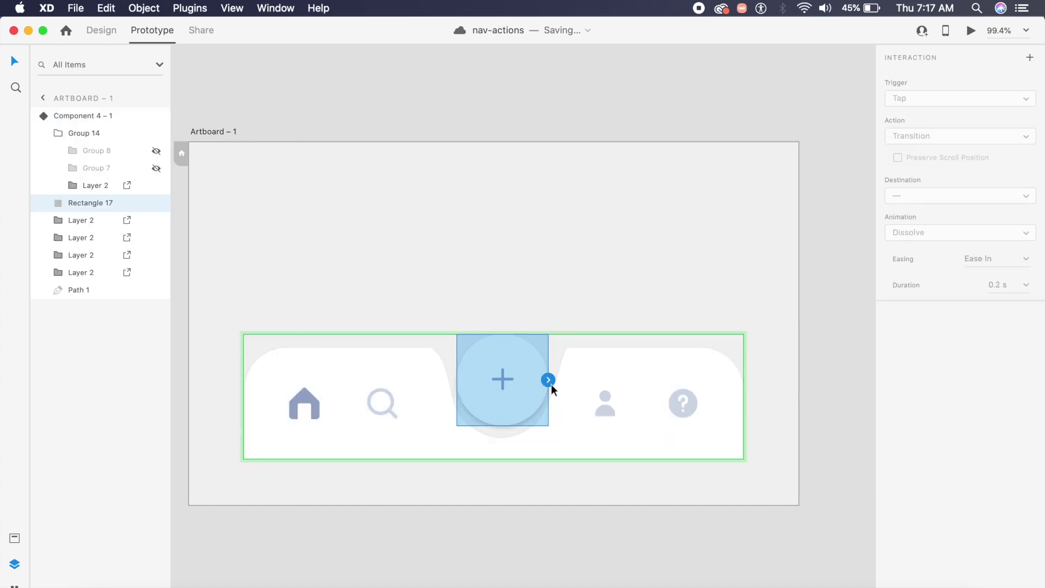
{"action": "left_click", "coordinate": [549, 380]}
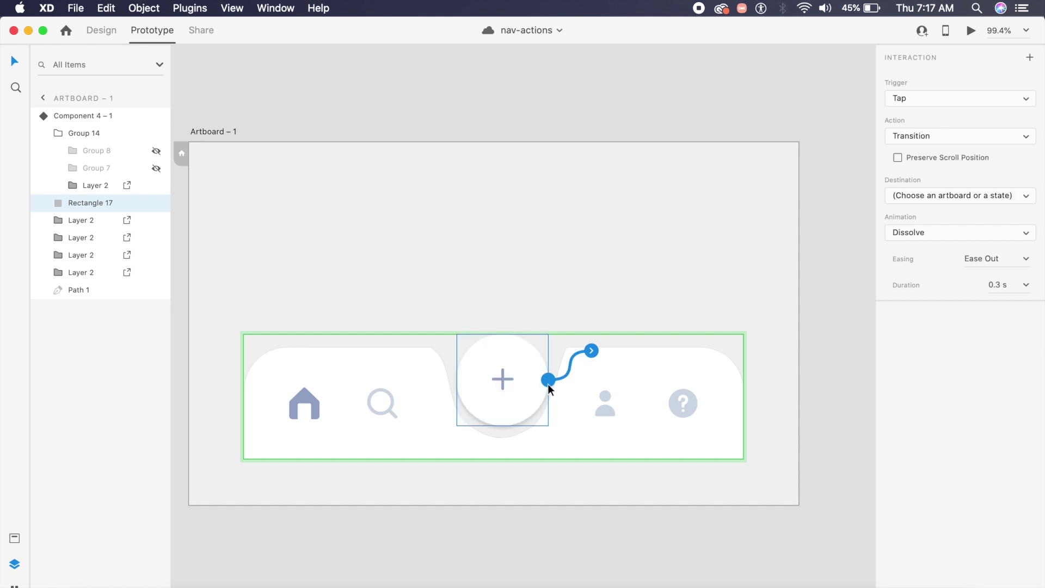
{"action": "left_click", "coordinate": [974, 101]}
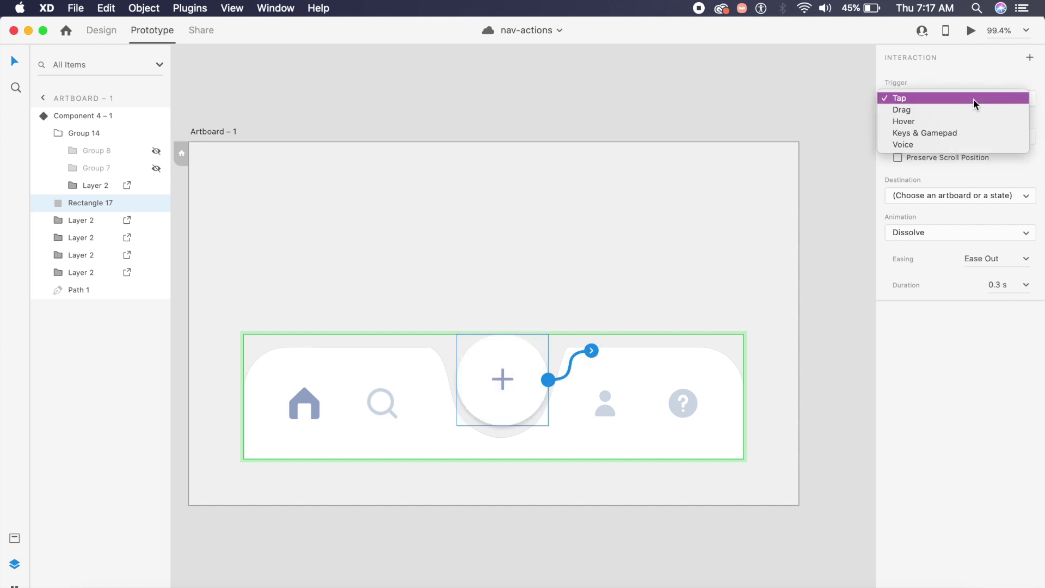
{"action": "left_click", "coordinate": [973, 100]}
{"action": "left_click", "coordinate": [974, 137]}
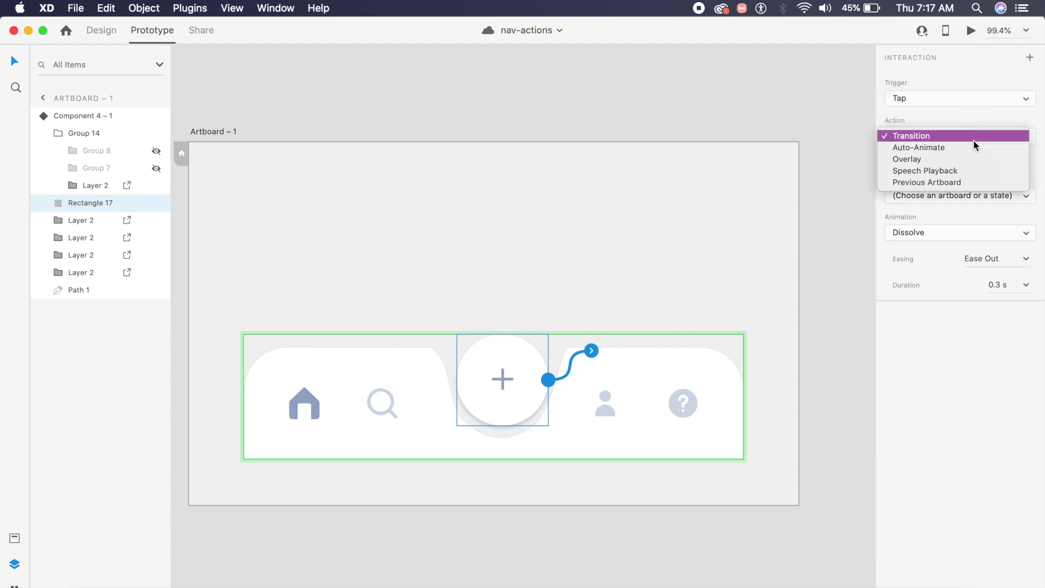
{"action": "left_click", "coordinate": [939, 148]}
{"action": "left_click", "coordinate": [950, 170]}
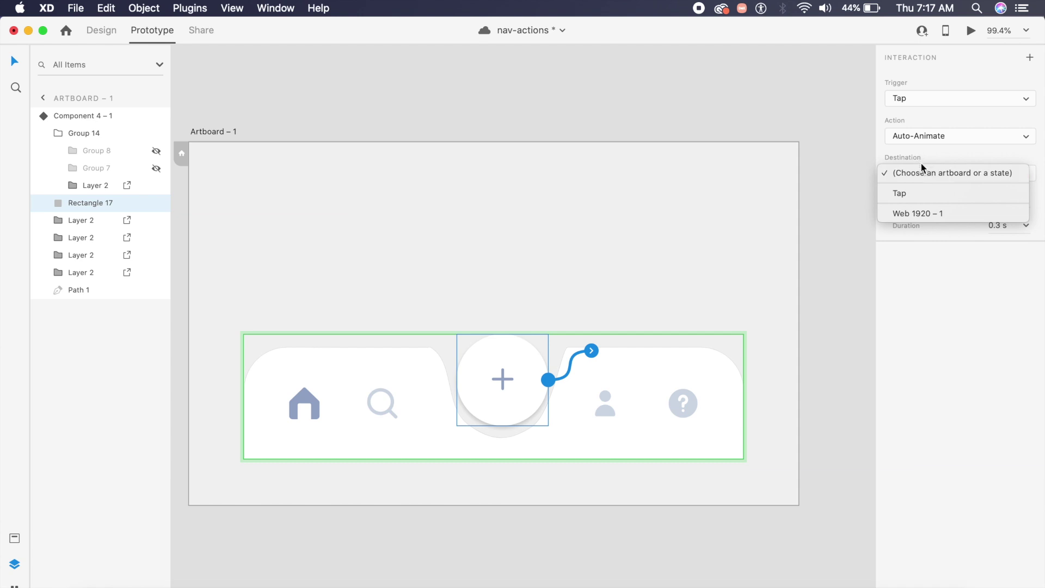
{"action": "left_click", "coordinate": [903, 194]}
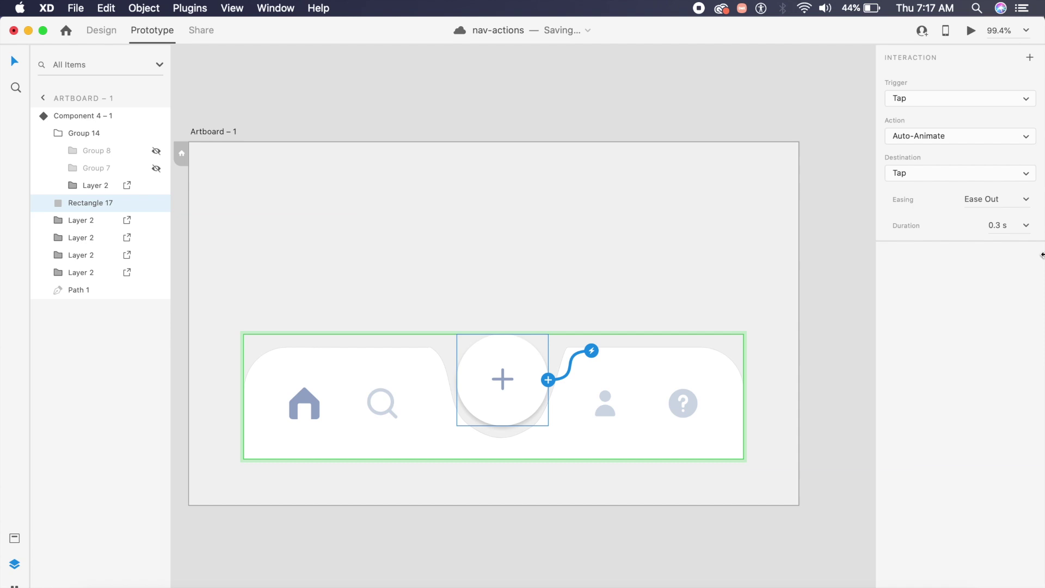
- Set the circle's interaction to Ease In-Out easing with a duration of 0.6 s
{"action": "left_click", "coordinate": [1024, 202]}
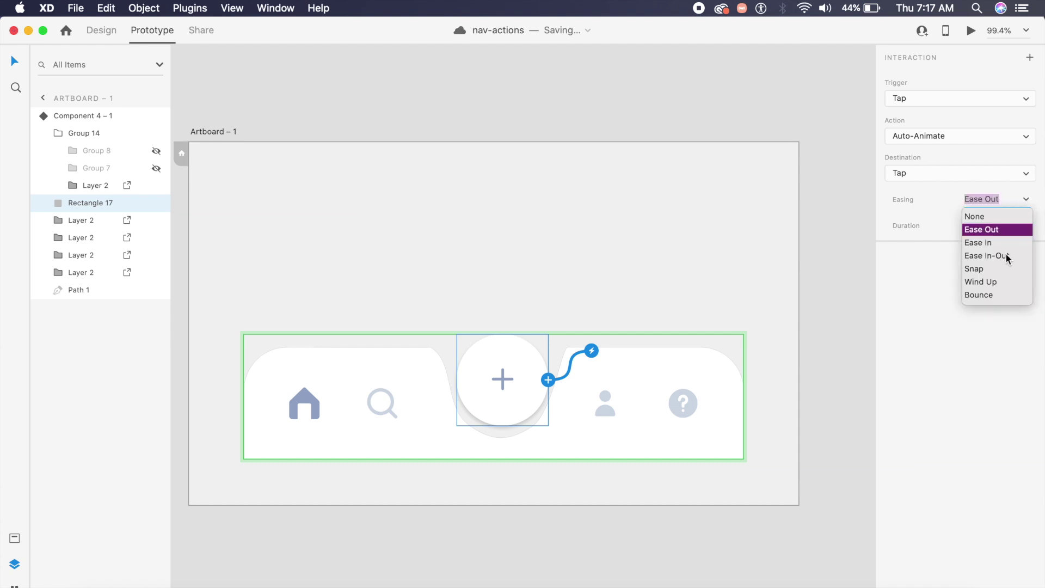
{"action": "left_click", "coordinate": [1007, 256]}
{"action": "left_click", "coordinate": [1011, 223]}
{"action": "type", "text": "0.6"}
{"action": "key", "text": "Return"}
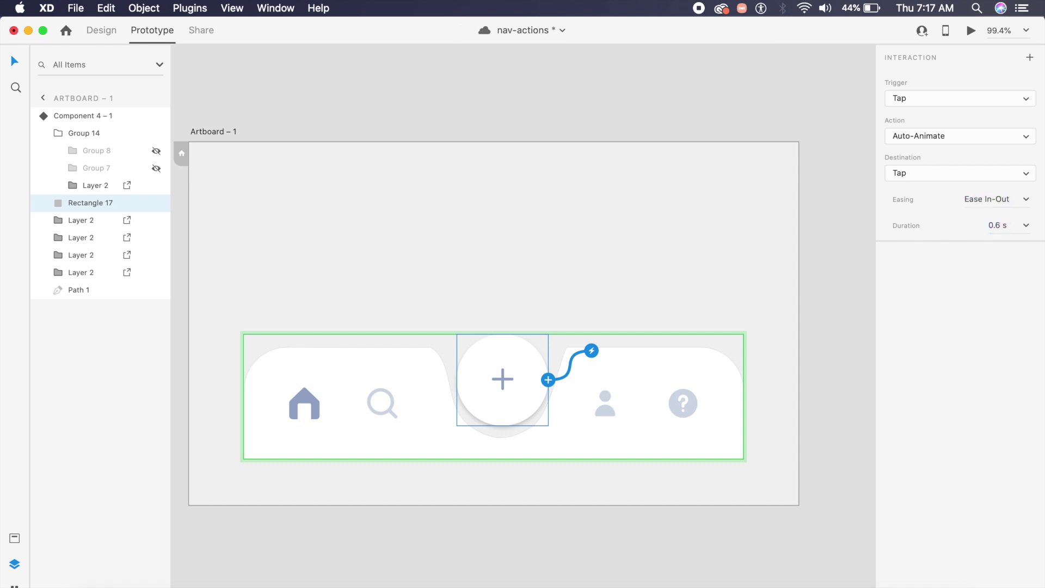
{"action": "left_click", "coordinate": [819, 194]}
- Preview the prototype, test the plus button's expansion into the action menu, and close the preview
{"action": "left_click", "coordinate": [498, 374]}
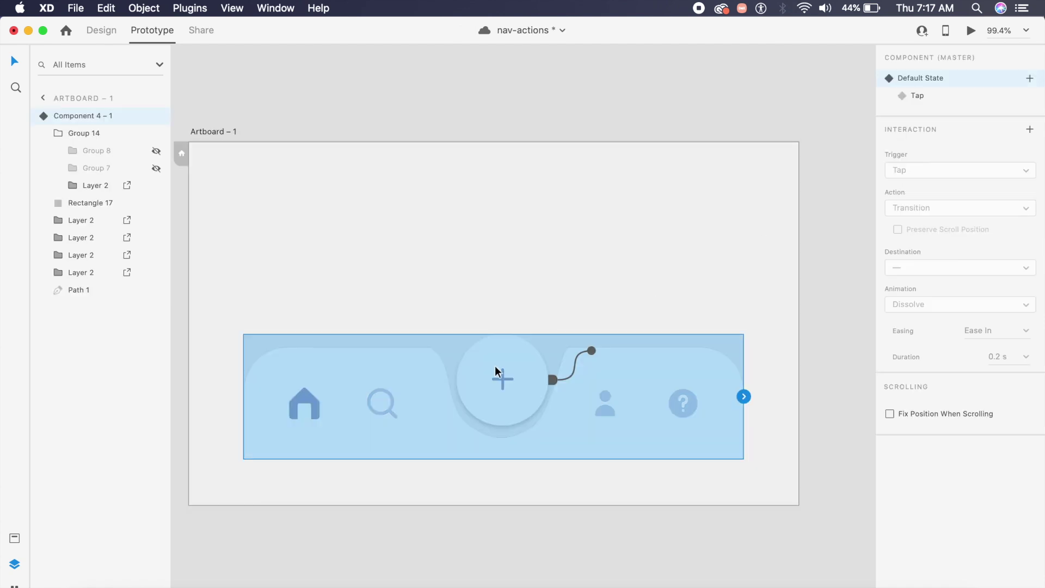
{"action": "left_click", "coordinate": [971, 31]}
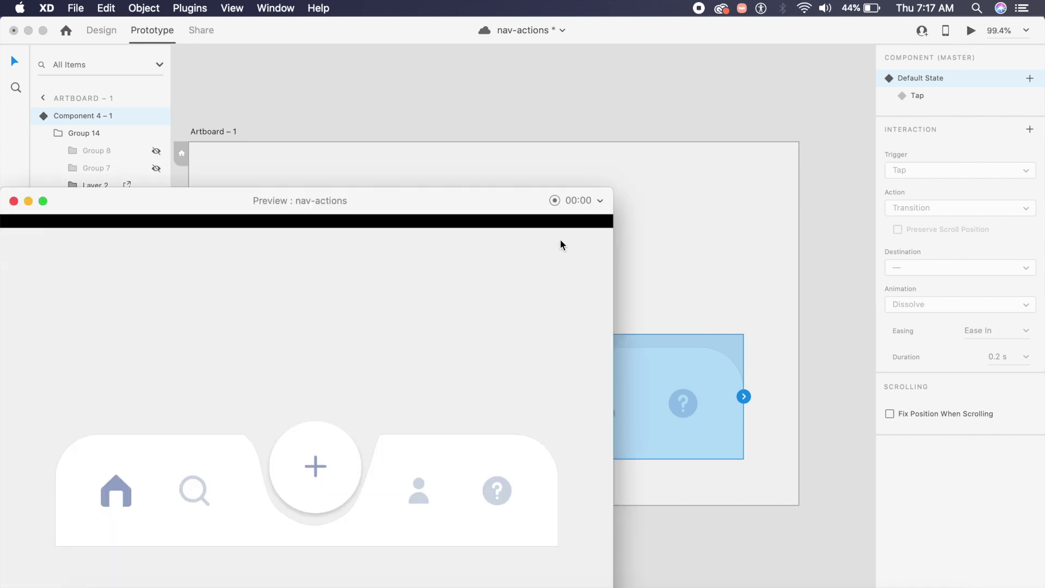
{"action": "left_click_drag", "start_coordinate": [478, 209], "coordinate": [681, 123]}
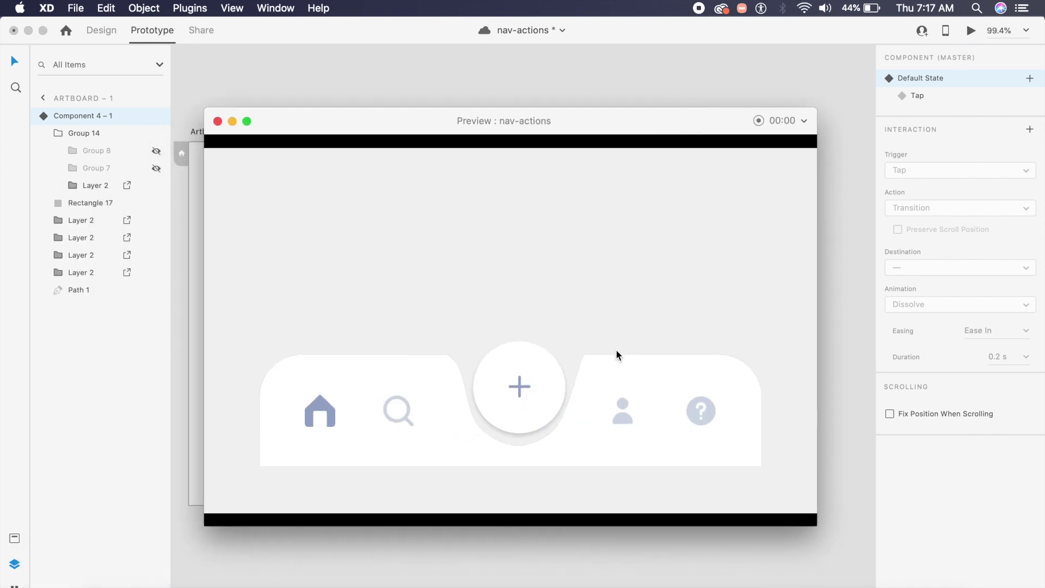
{"action": "left_click", "coordinate": [512, 415]}
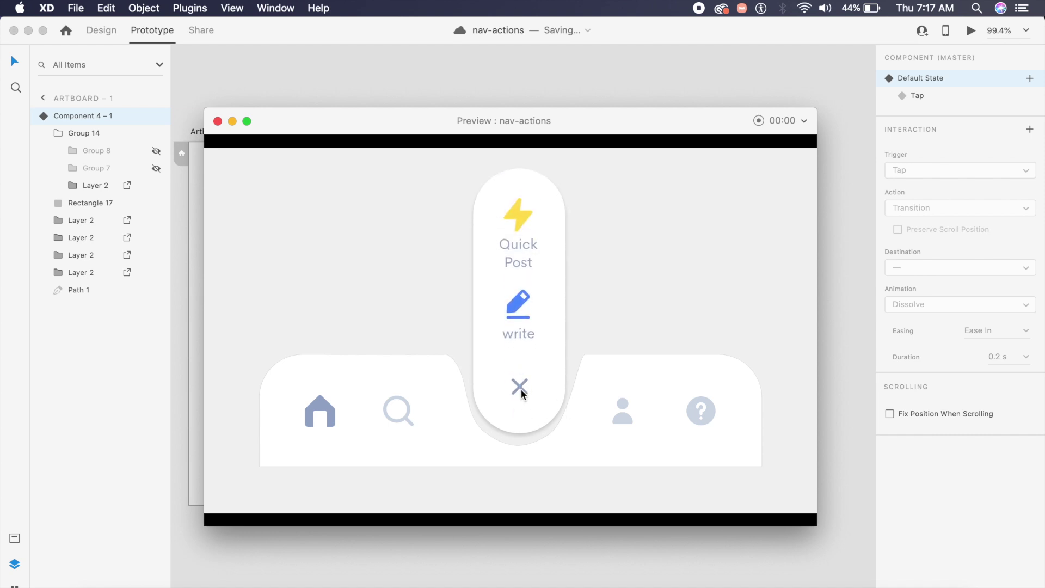
{"action": "left_click", "coordinate": [217, 121]}
{"action": "left_click", "coordinate": [505, 385]}
{"action": "left_click", "coordinate": [505, 385]}
{"action": "left_click", "coordinate": [399, 144]}
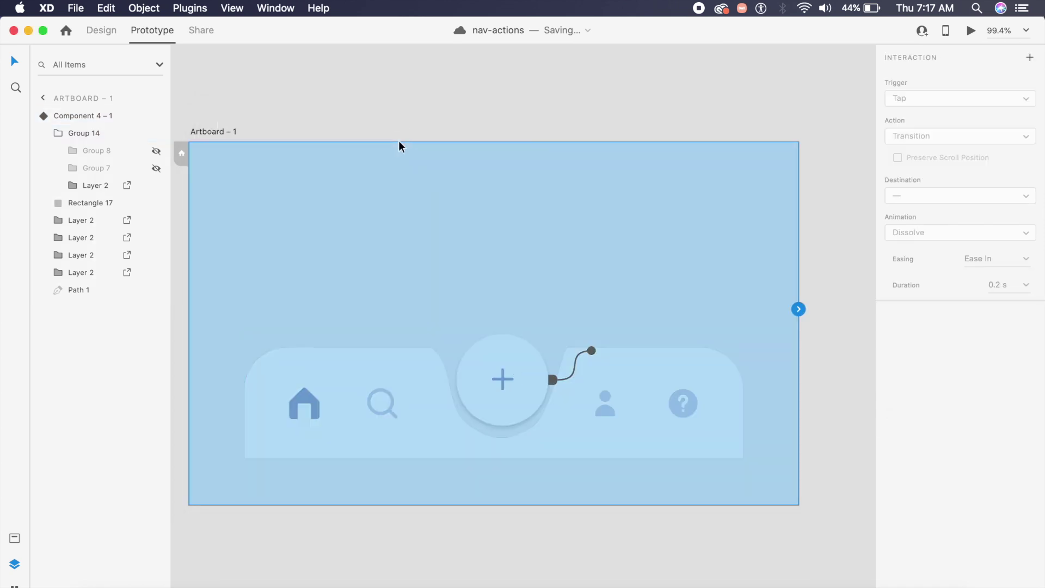
- In the Tap state, link the close icon to the Default State with a Tap-triggered Auto-Animate, and return the component to its Default State
{"action": "left_click", "coordinate": [103, 30]}
{"action": "left_click", "coordinate": [531, 380]}
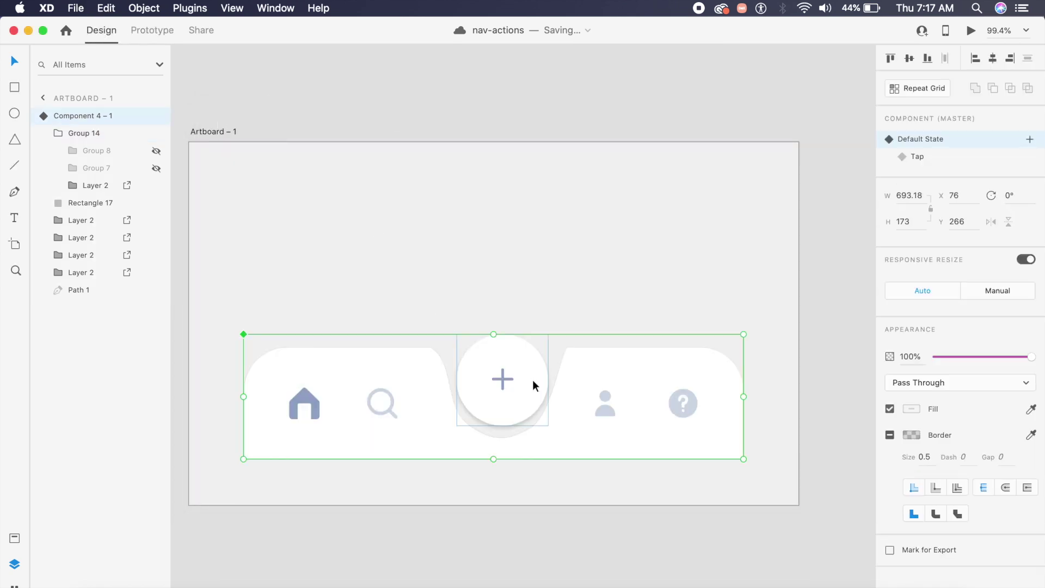
{"action": "left_click", "coordinate": [936, 158]}
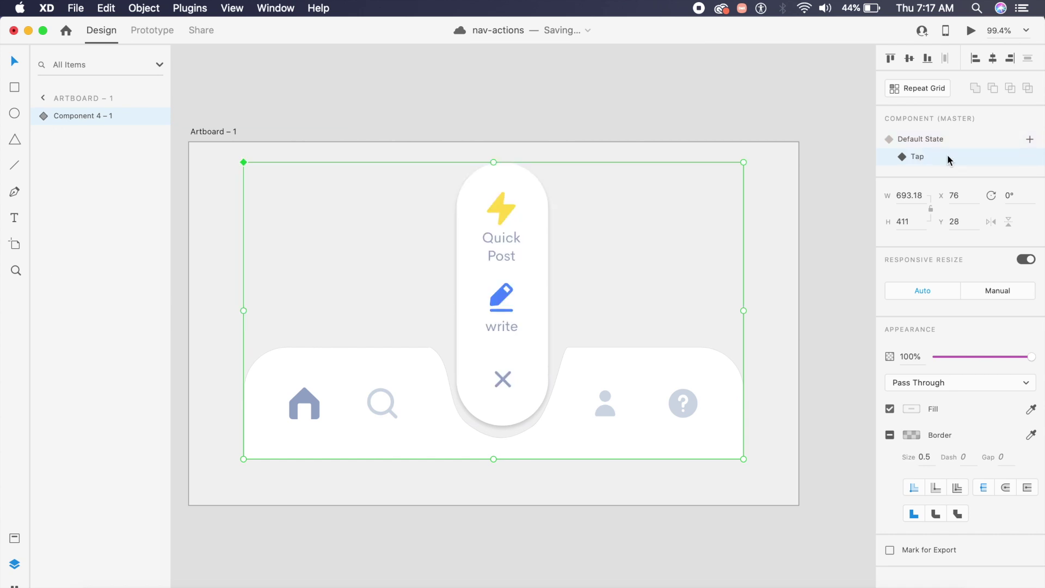
{"action": "left_click", "coordinate": [140, 32]}
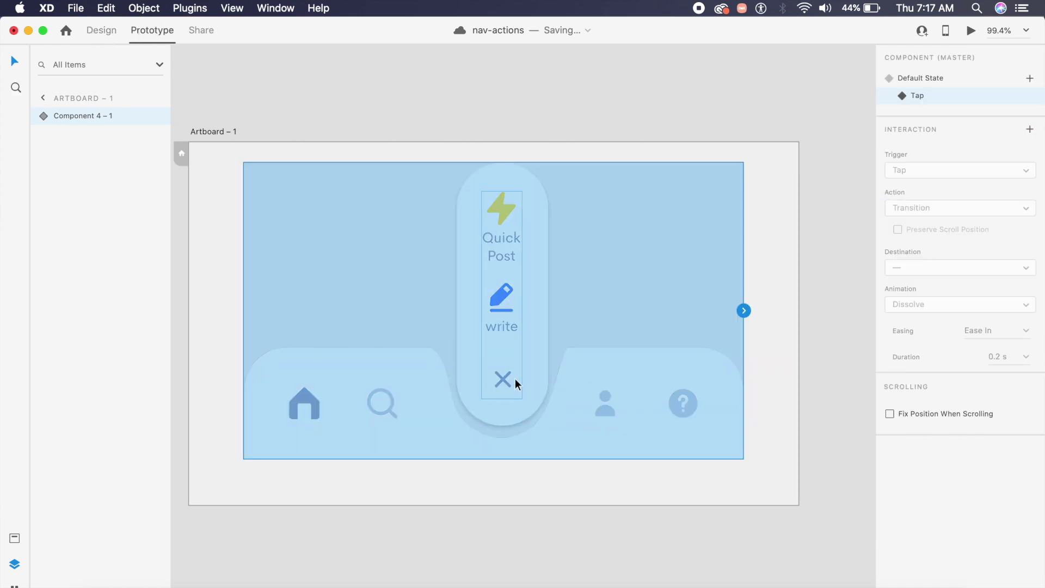
{"action": "double_click", "coordinate": [496, 381]}
{"action": "double_click", "coordinate": [497, 383]}
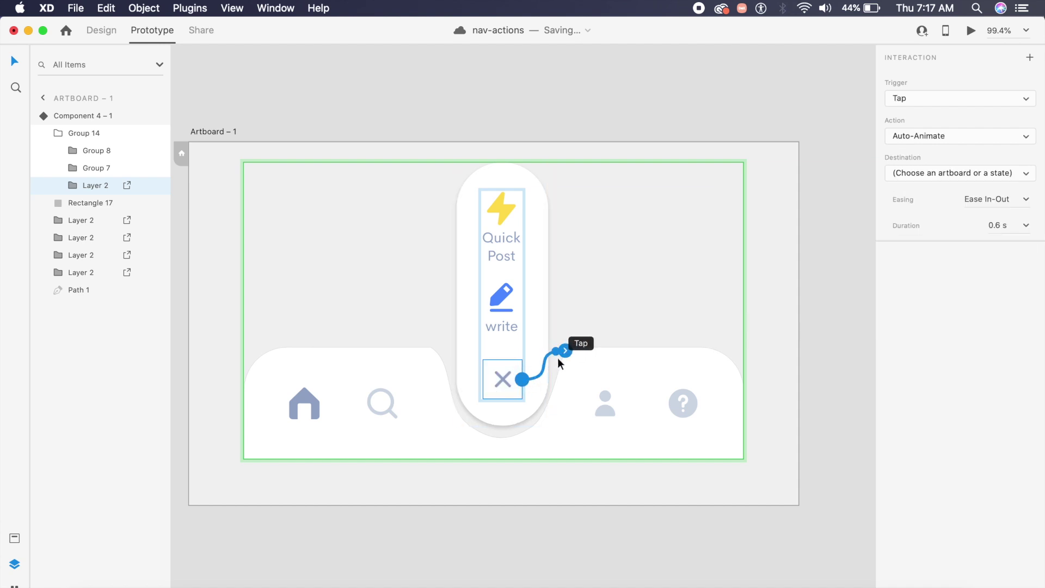
{"action": "left_click", "coordinate": [957, 174]}
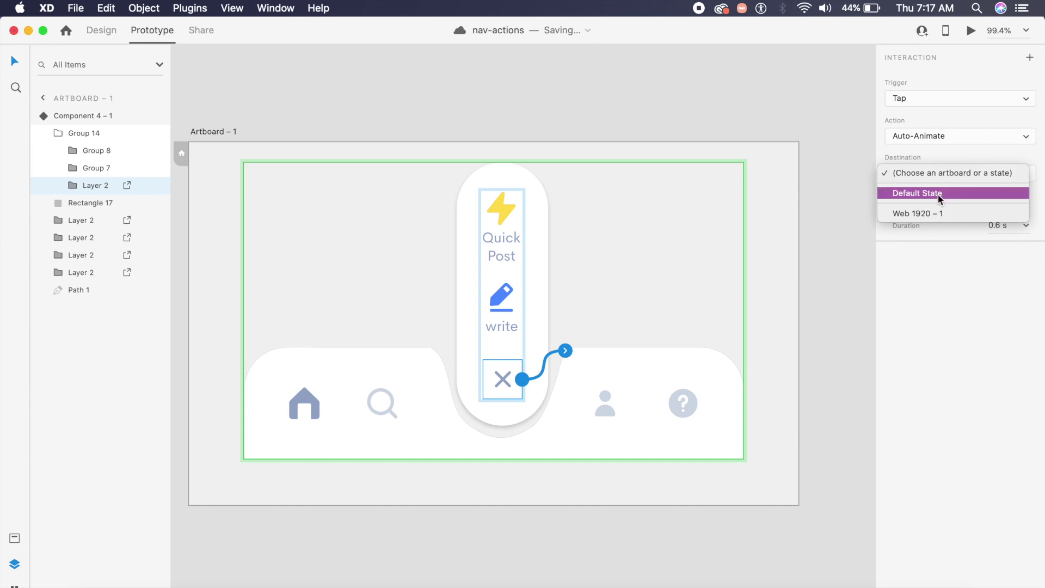
{"action": "left_click", "coordinate": [938, 194]}
{"action": "left_click", "coordinate": [815, 272]}
{"action": "left_click", "coordinate": [651, 361]}
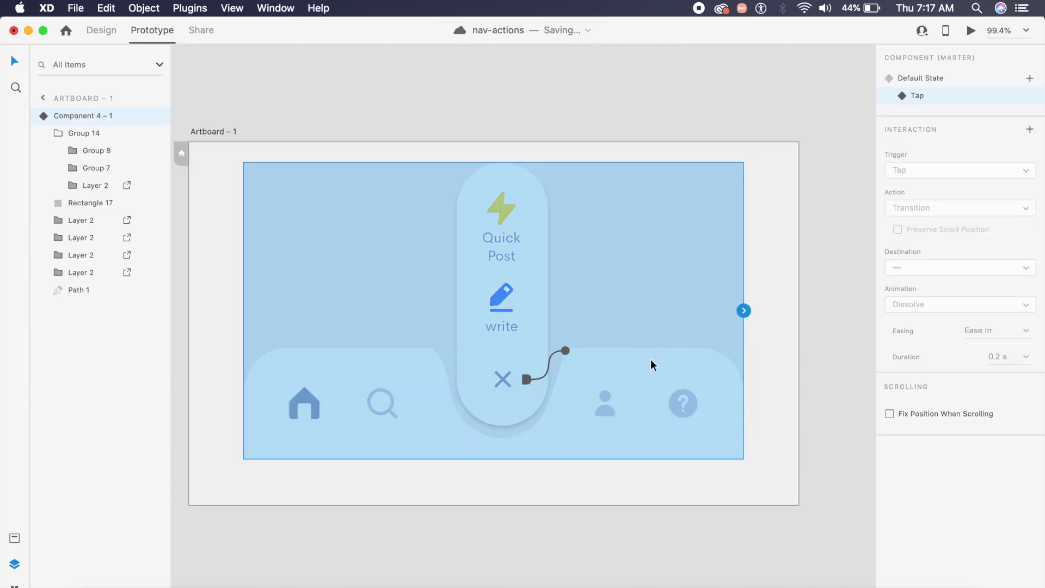
{"action": "left_click", "coordinate": [926, 78]}
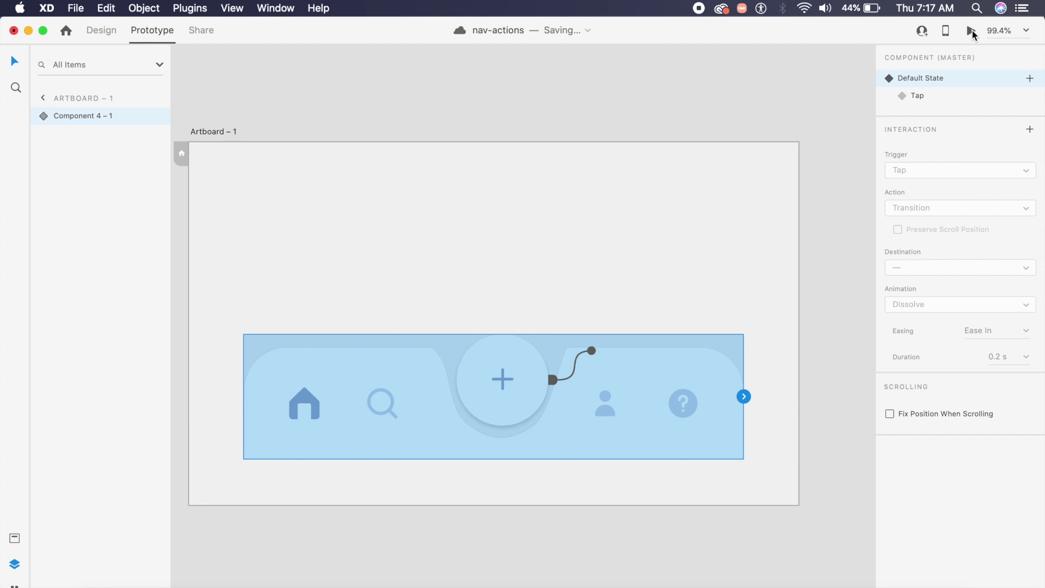
- Preview the prototype and test opening and closing the action menu with the plus and close icons
{"action": "left_click", "coordinate": [972, 31]}
{"action": "left_click", "coordinate": [536, 427]}
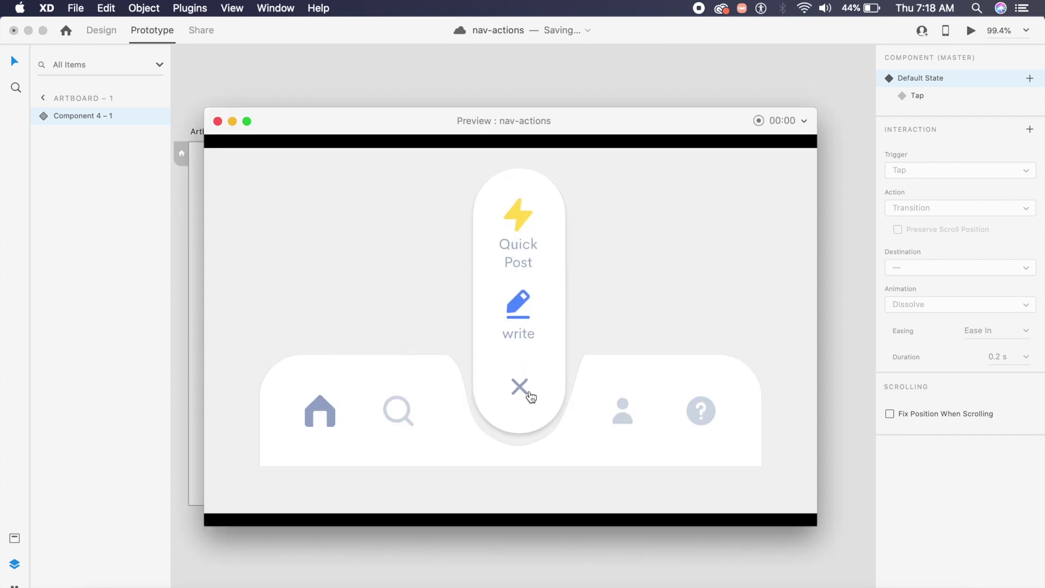
{"action": "left_click", "coordinate": [526, 397]}
{"action": "left_click", "coordinate": [524, 396]}
{"action": "left_click", "coordinate": [523, 397]}
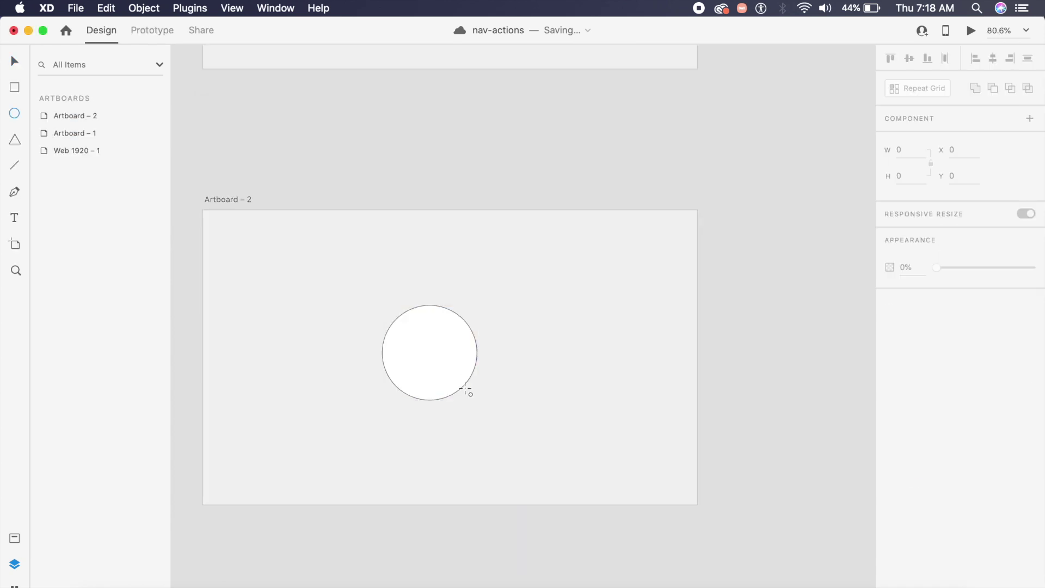
- Center the white circle, about 163 in diameter, on Artboard – 2 and remove its border
{"action": "key", "text": "v"}
{"action": "left_click", "coordinate": [430, 375]}
{"action": "left_click_drag", "start_coordinate": [430, 375], "coordinate": [452, 385]}
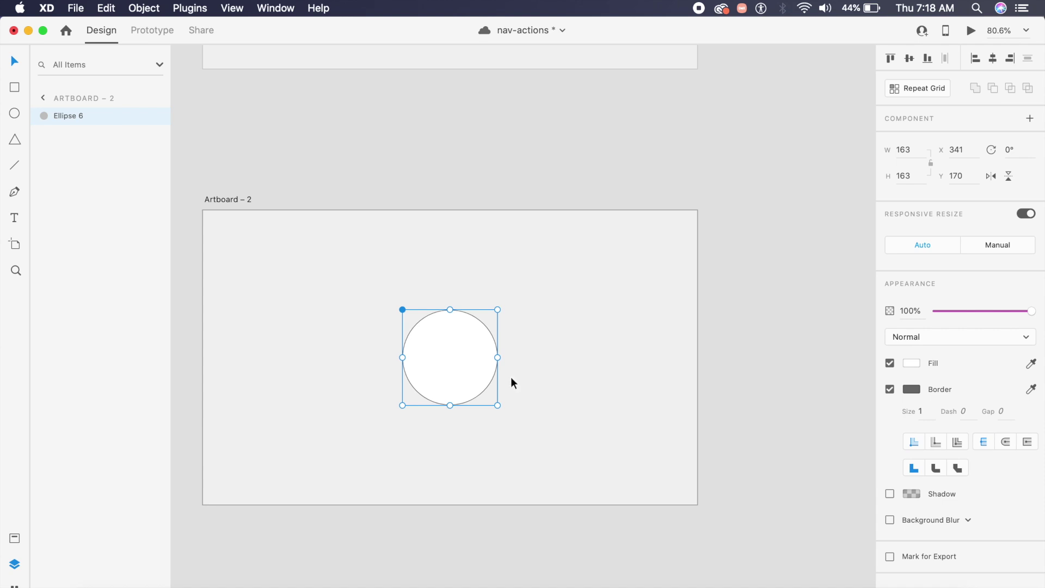
{"action": "left_click", "coordinate": [891, 390]}
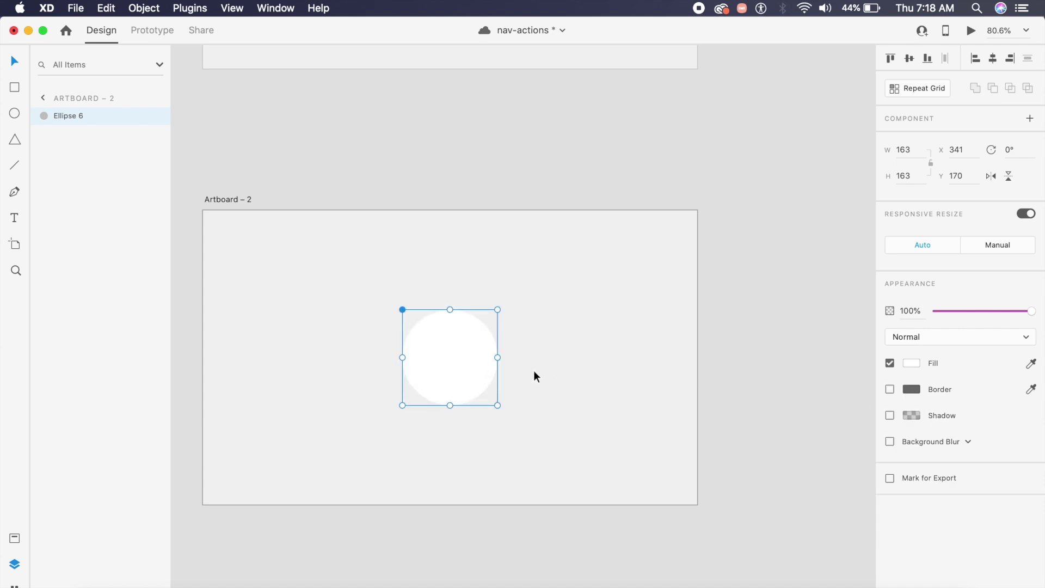
- Add a shadow to the circle with Y offset 12 and blur 24, and raise the shadow color's opacity slightly
{"action": "left_click", "coordinate": [890, 415]}
{"action": "left_click", "coordinate": [950, 437]}
{"action": "type", "text": "12"}
{"action": "left_click", "coordinate": [982, 437]}
{"action": "type", "text": "24"}
{"action": "left_click", "coordinate": [910, 416]}
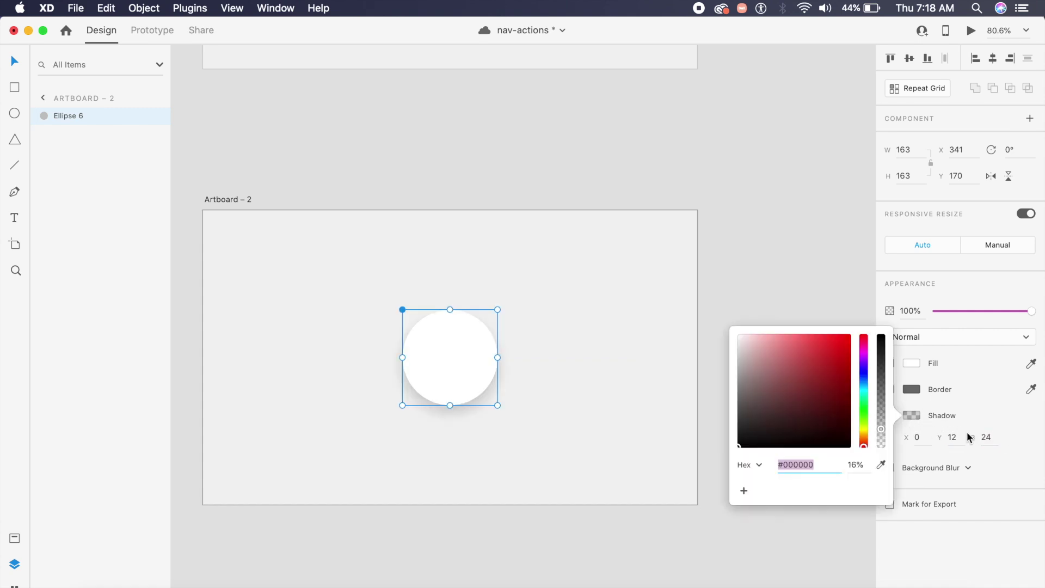
{"action": "left_click_drag", "start_coordinate": [884, 421], "coordinate": [882, 423]}
{"action": "left_click", "coordinate": [565, 401]}
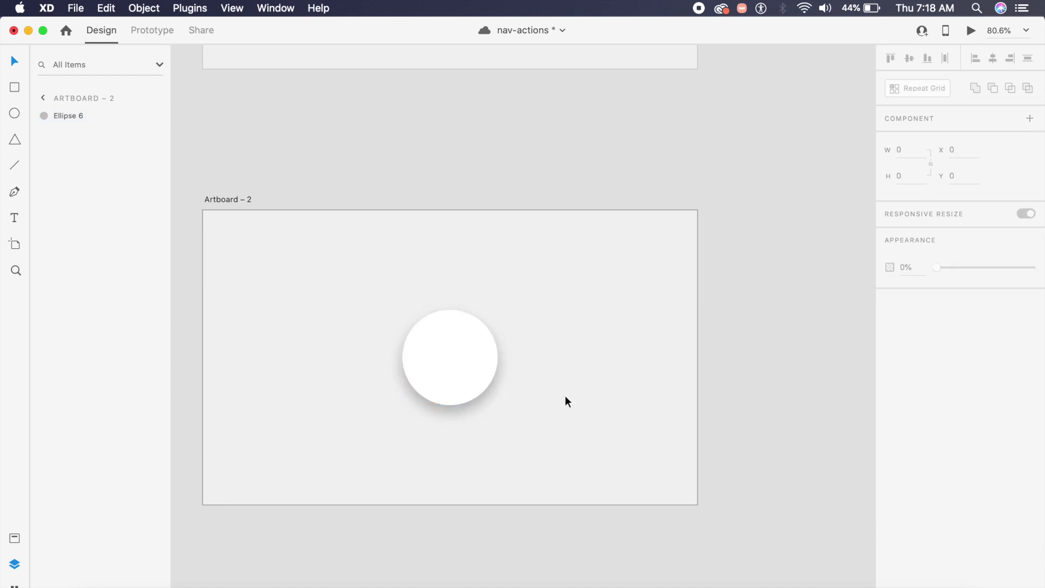
- Fill the circle with the saved #FDCE75 - #FFFF4E gradient from the document assets
{"action": "scroll", "coordinate": [565, 401], "scroll_direction": "left", "scroll_amount": 3}
{"action": "left_click", "coordinate": [531, 359]}
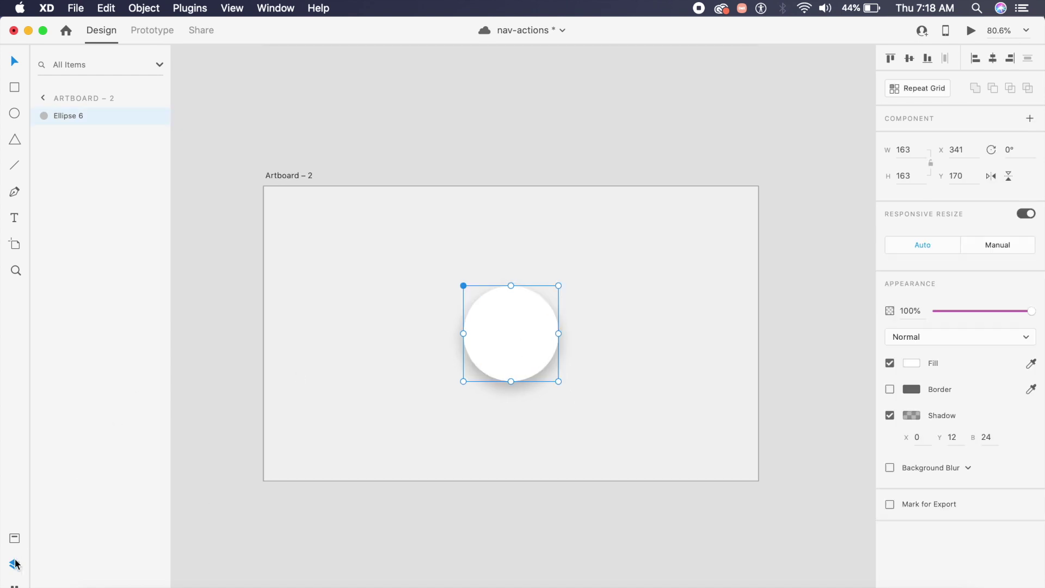
{"action": "left_click", "coordinate": [15, 539]}
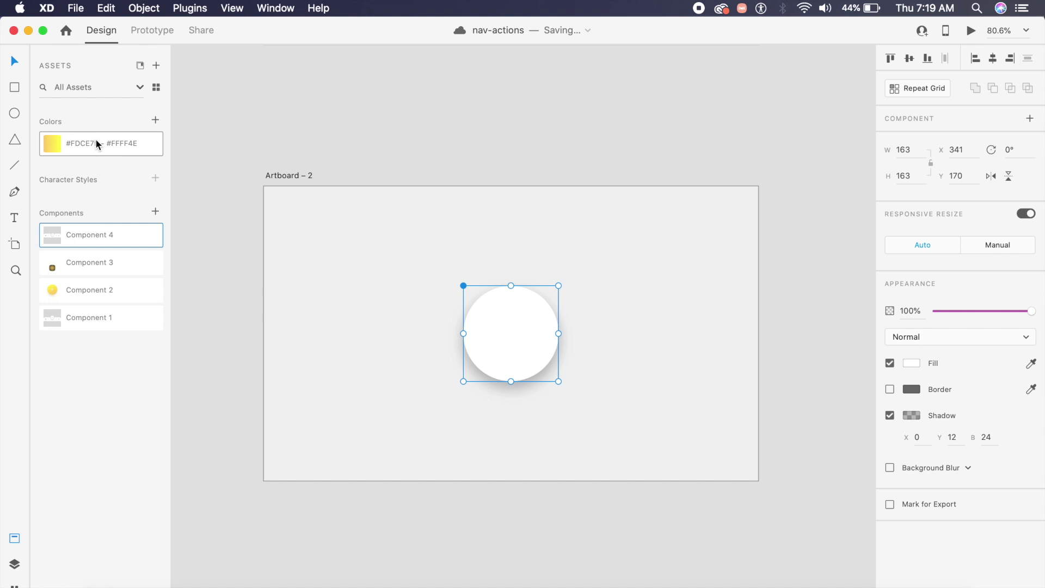
{"action": "left_click", "coordinate": [97, 140]}
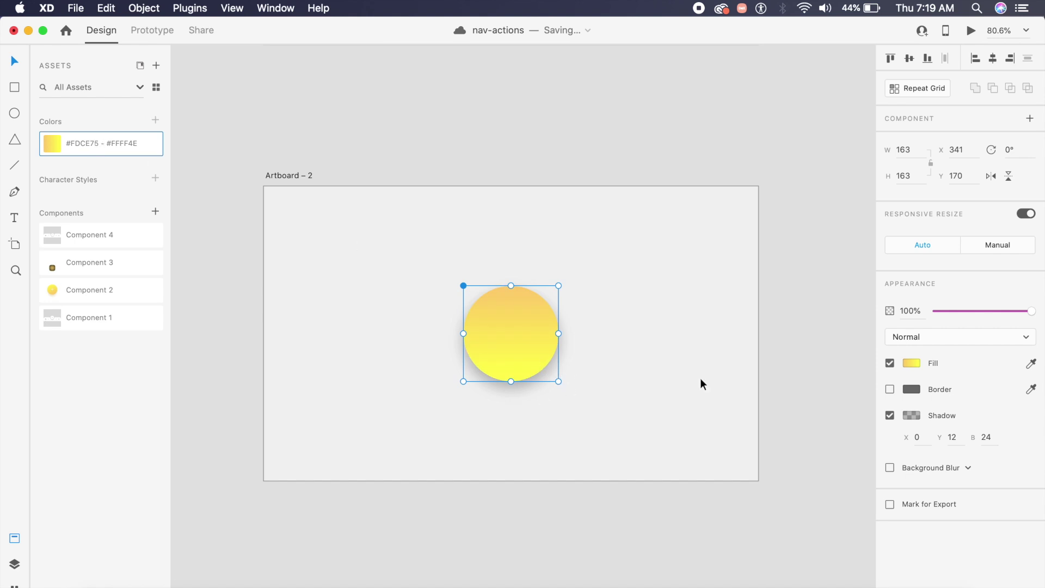
- Angle the circle's linear gradient diagonally, with bright yellow at its upper left and #FDCE75 at its lower right
{"action": "left_click", "coordinate": [913, 363]}
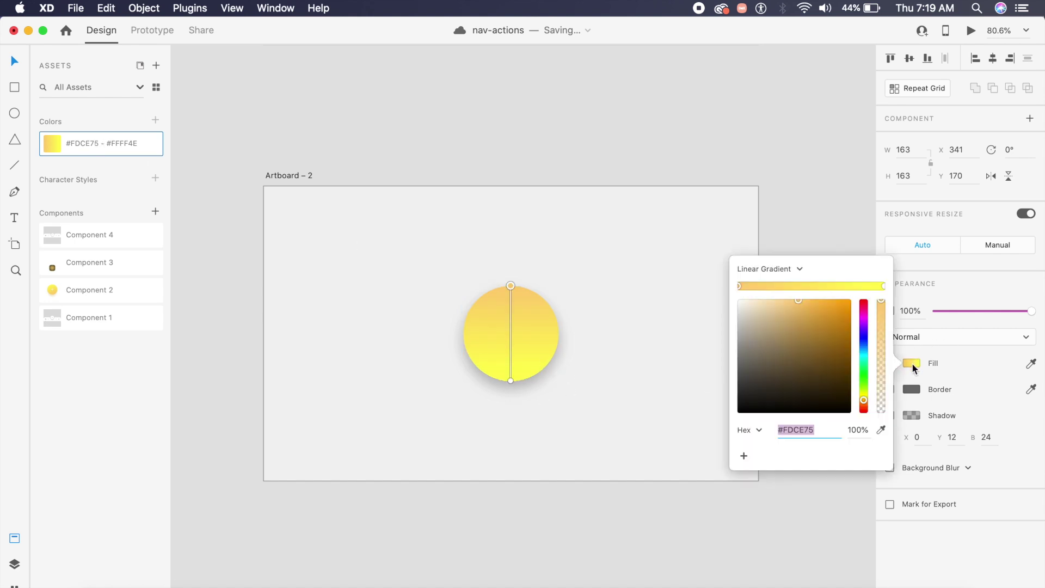
{"action": "left_click_drag", "start_coordinate": [511, 381], "coordinate": [544, 364]}
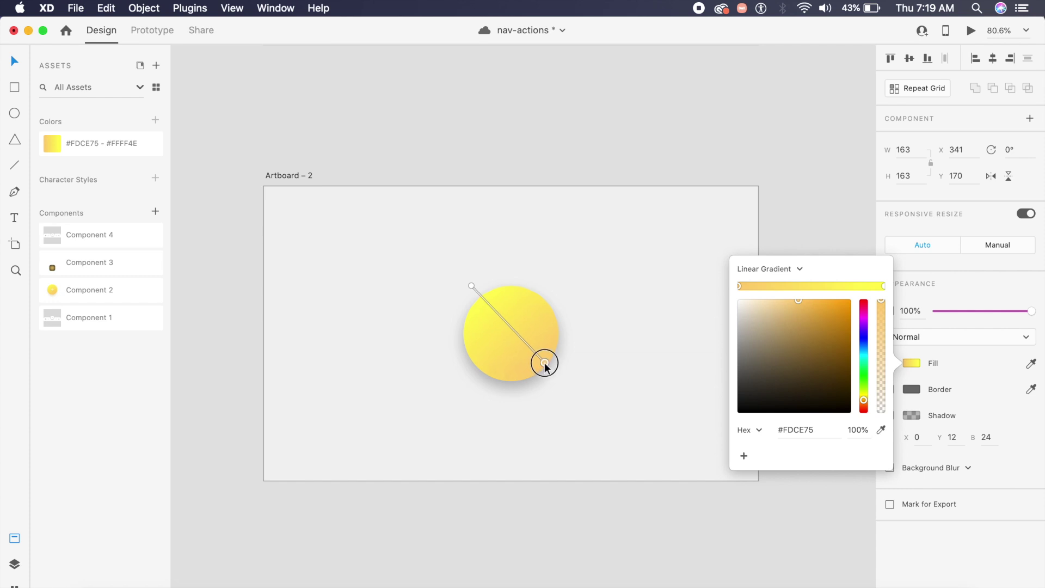
{"action": "left_click", "coordinate": [611, 406]}
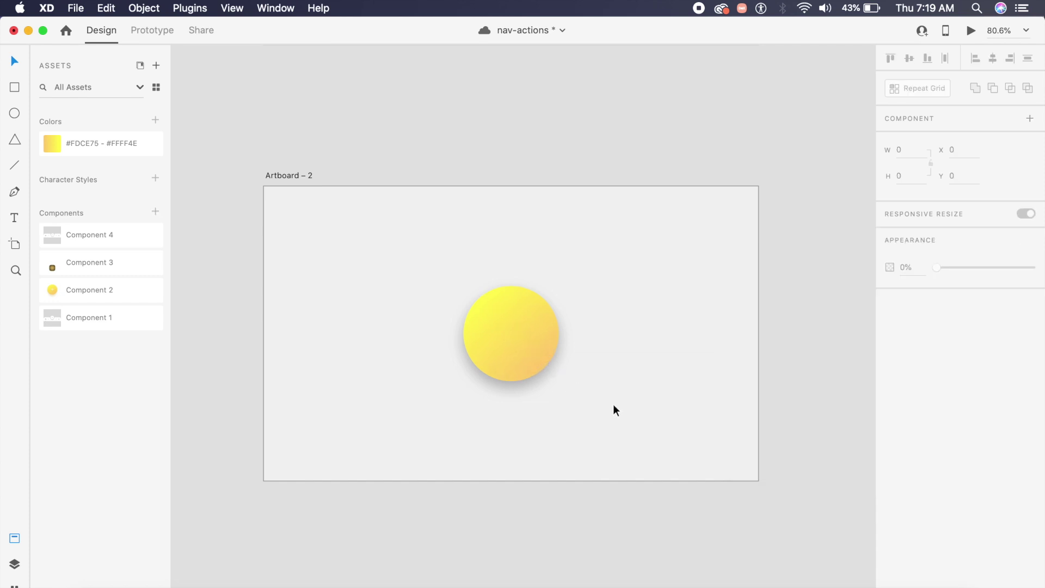
{"action": "scroll", "coordinate": [613, 404], "scroll_direction": "up", "scroll_amount": 5}
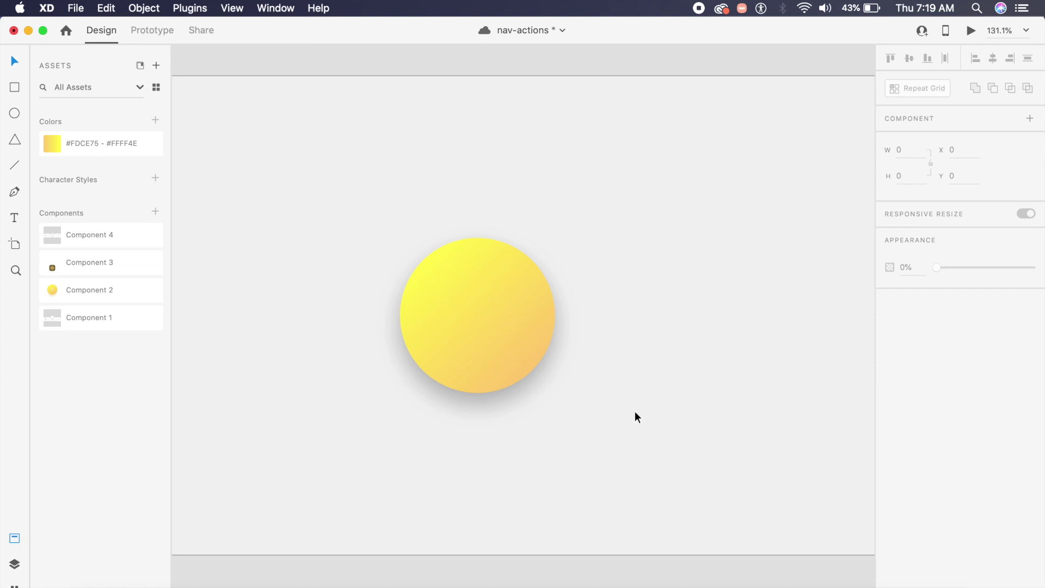
- Set the opacity of the white plus icon on the yellow circle to 80% and save the document
{"action": "scroll", "coordinate": [635, 410], "scroll_direction": "up", "scroll_amount": 3}
{"action": "left_click", "coordinate": [475, 404]}
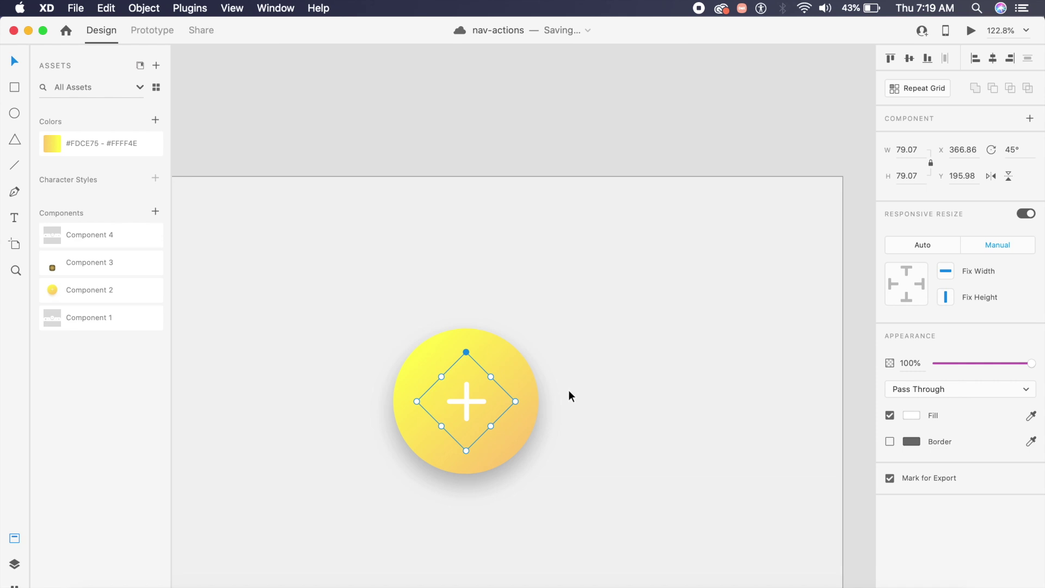
{"action": "left_click", "coordinate": [913, 363]}
{"action": "type", "text": "20"}
{"action": "key", "text": "Return"}
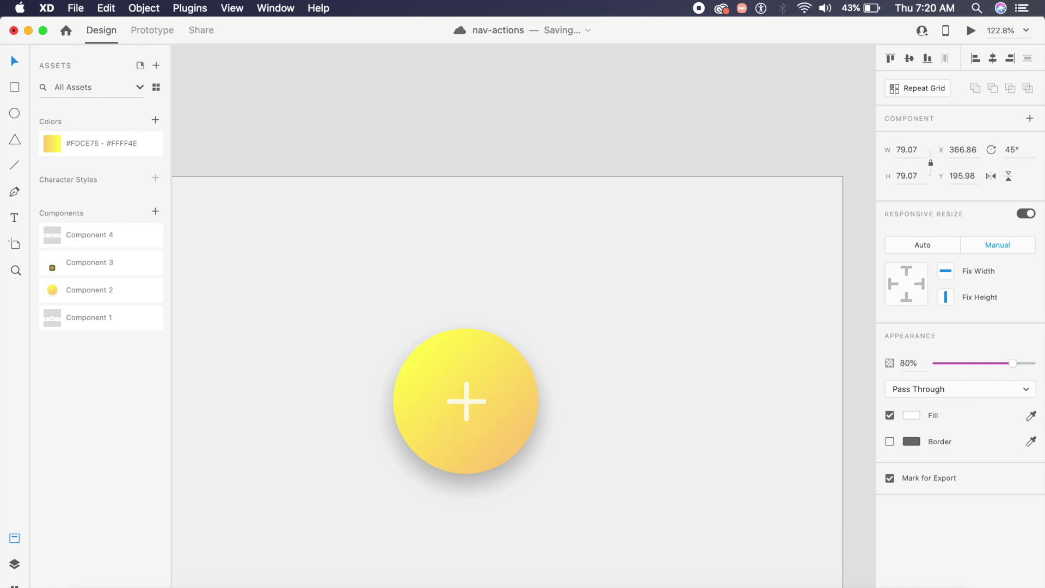
{"action": "left_click", "coordinate": [619, 397]}
{"action": "scroll", "coordinate": [620, 396], "scroll_direction": "down", "scroll_amount": 2}
{"action": "key", "text": "super+s"}
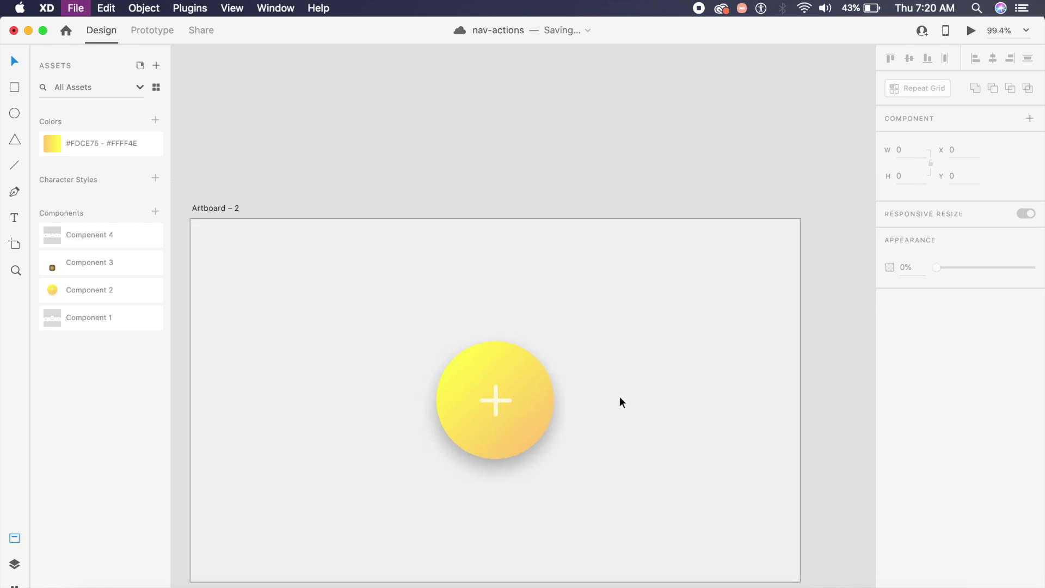
- Draw a white circle about 98 in diameter above and to the right of the yellow plus circle
{"action": "scroll", "coordinate": [619, 396], "scroll_direction": "up", "scroll_amount": 3}
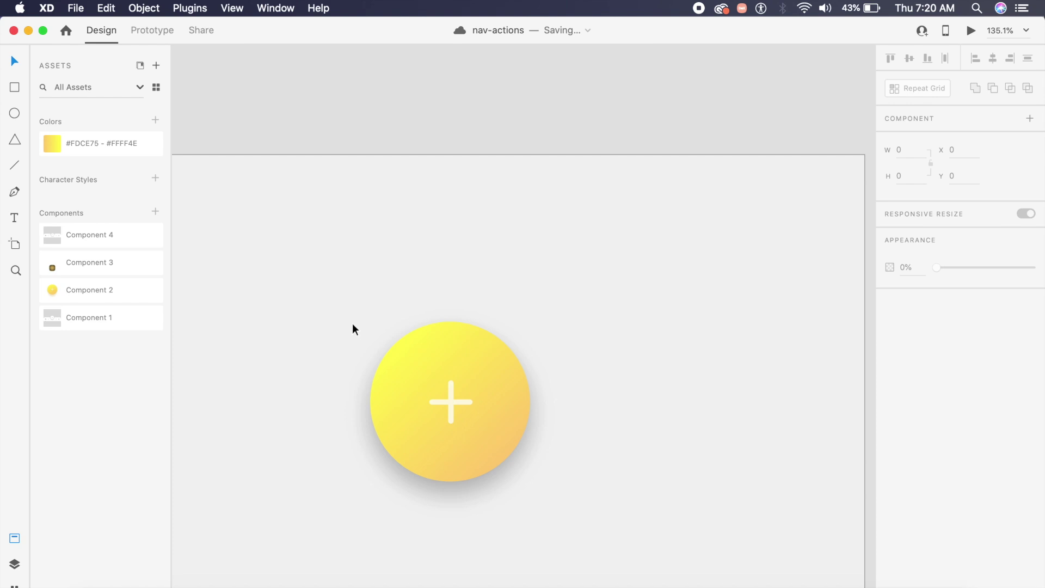
{"action": "key", "text": "e"}
{"action": "left_click_drag", "start_coordinate": [580, 287], "coordinate": [642, 329]}
{"action": "key", "text": "Escape"}
{"action": "left_click", "coordinate": [599, 306]}
{"action": "left_click_drag", "start_coordinate": [622, 326], "coordinate": [691, 364]}
{"action": "left_click_drag", "start_coordinate": [611, 315], "coordinate": [595, 349]}
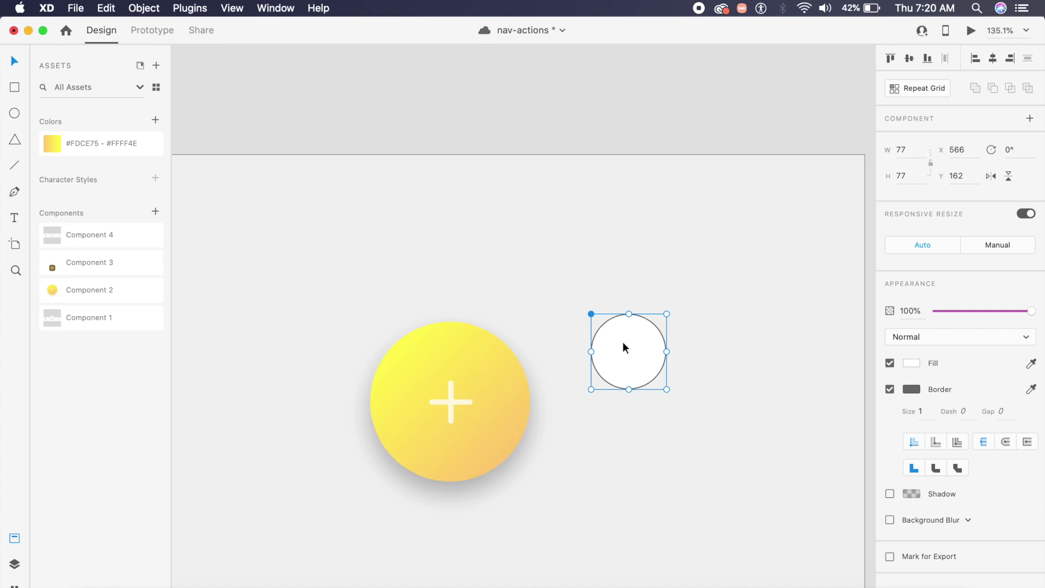
{"action": "left_click_drag", "start_coordinate": [667, 389], "coordinate": [705, 409]}
{"action": "left_click_drag", "start_coordinate": [629, 361], "coordinate": [612, 338]}
- Move the yellow circle and its plus icon straight down together to Y 290 on the artboard
{"action": "left_click_drag", "start_coordinate": [331, 274], "coordinate": [511, 495]}
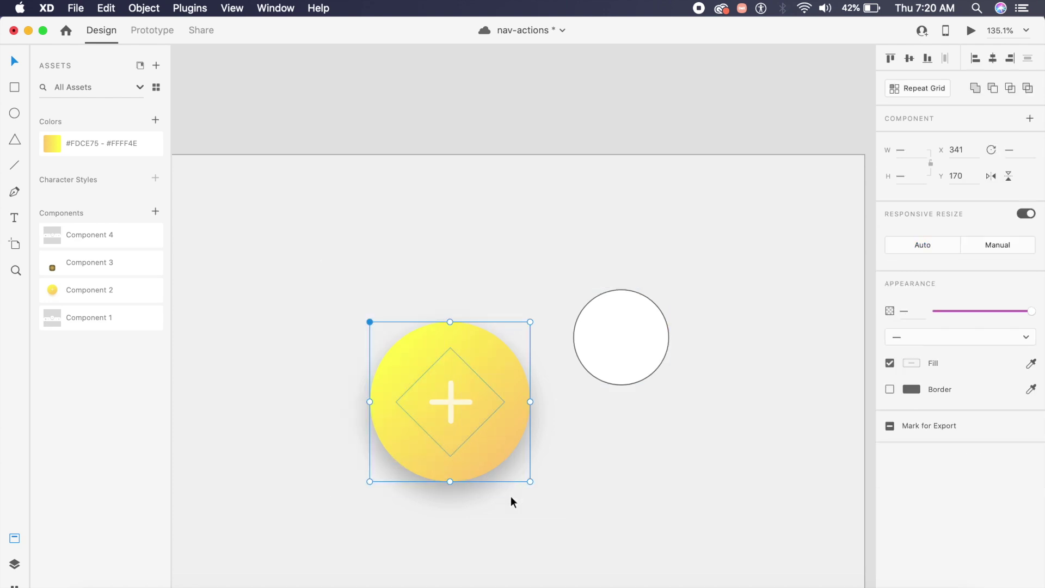
{"action": "key", "text": "shift+Down"}
{"action": "key", "text": "shift+Down"}
{"action": "key", "text": "shift+Down"}
{"action": "key", "text": "shift+Down"}
{"action": "key", "text": "shift+Down"}
{"action": "key", "text": "shift+Down"}
{"action": "key", "text": "shift+Down"}
{"action": "key", "text": "shift+Down"}
{"action": "key", "text": "shift+Down"}
{"action": "key", "text": "shift+Down"}
{"action": "key", "text": "shift+Down"}
{"action": "scroll", "coordinate": [511, 495], "scroll_direction": "down", "scroll_amount": 5}
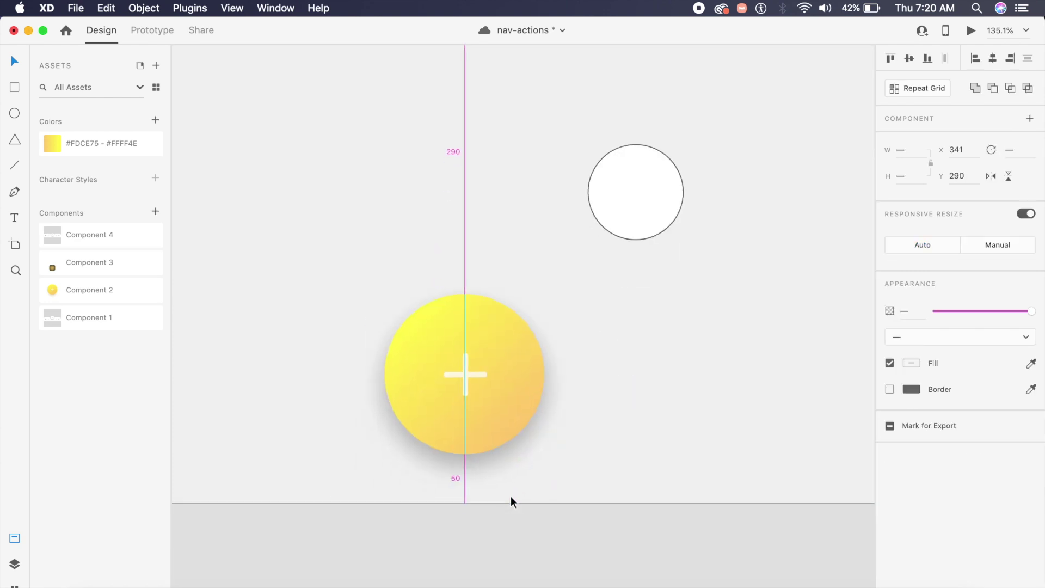
{"action": "left_click", "coordinate": [593, 436]}
- Remove the small circle's border and fill it with the saved #FDCE75 - #FFFF4E gradient, angled diagonally with bright yellow at its upper left
{"action": "scroll", "coordinate": [593, 436], "scroll_direction": "up", "scroll_amount": 3}
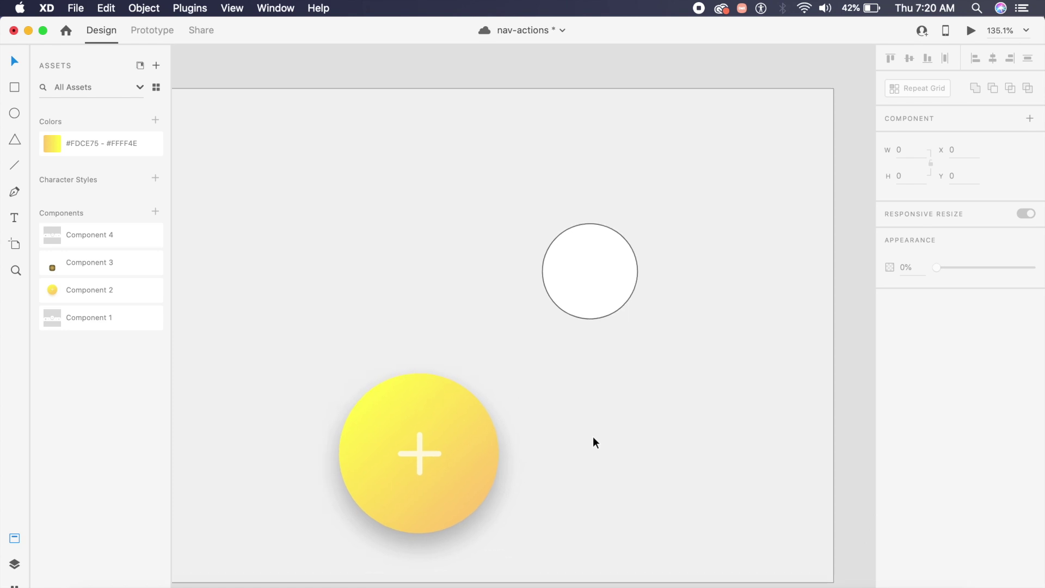
{"action": "left_click", "coordinate": [595, 302]}
{"action": "left_click", "coordinate": [890, 389]}
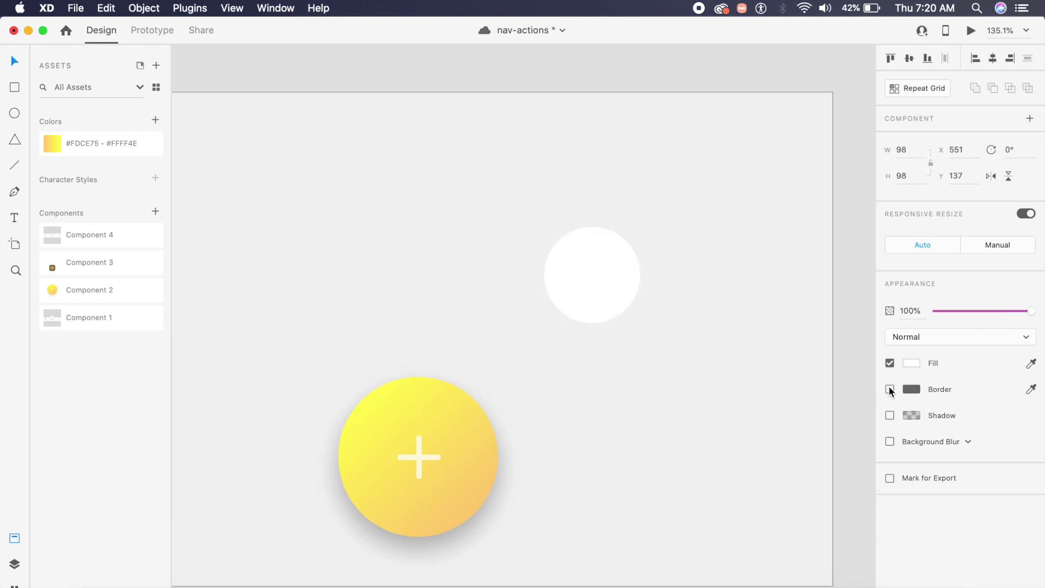
{"action": "left_click", "coordinate": [108, 143]}
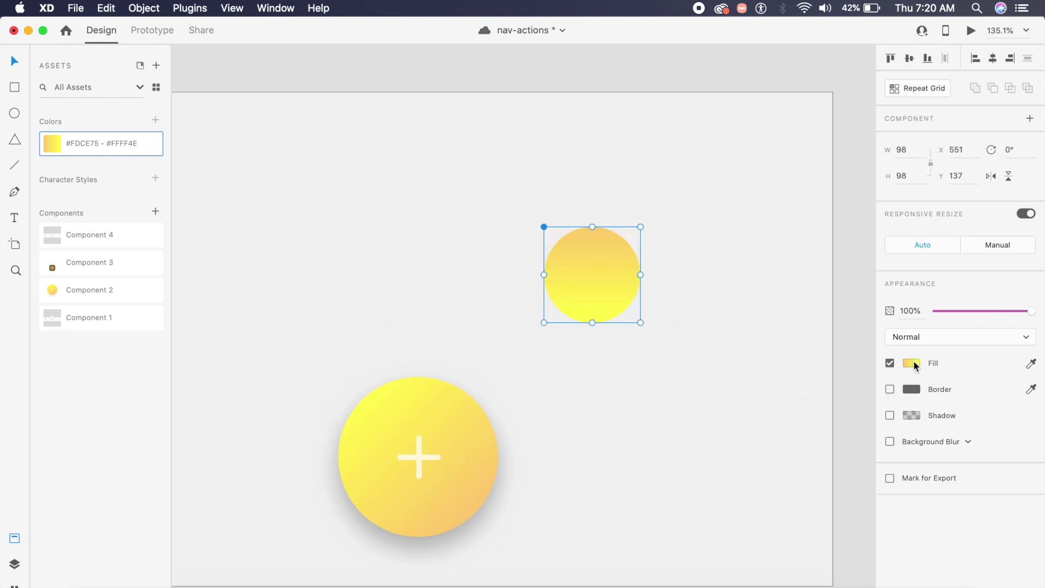
{"action": "left_click", "coordinate": [911, 363]}
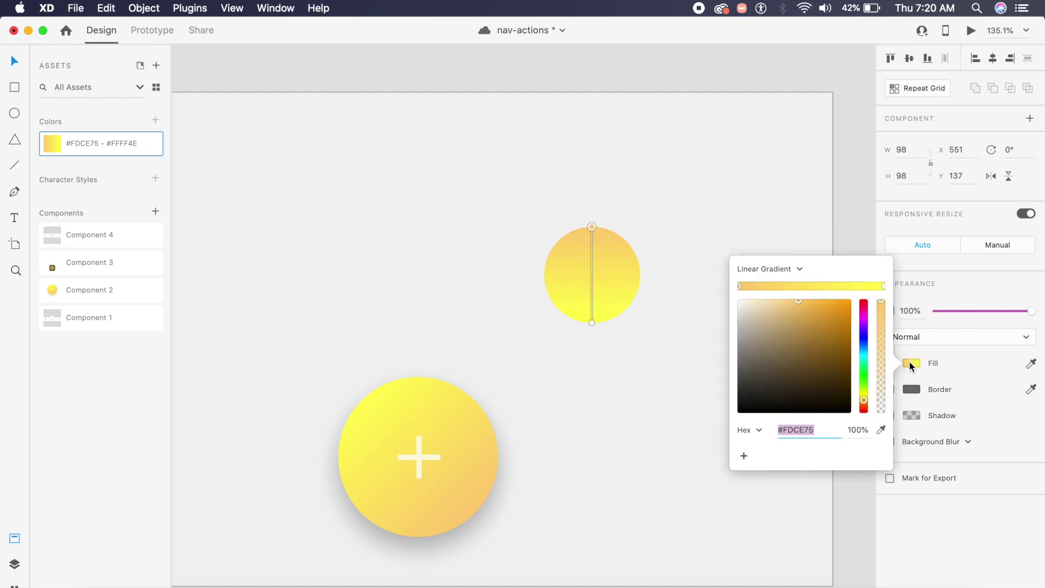
{"action": "left_click_drag", "start_coordinate": [592, 322], "coordinate": [553, 294]}
{"action": "left_click", "coordinate": [665, 380]}
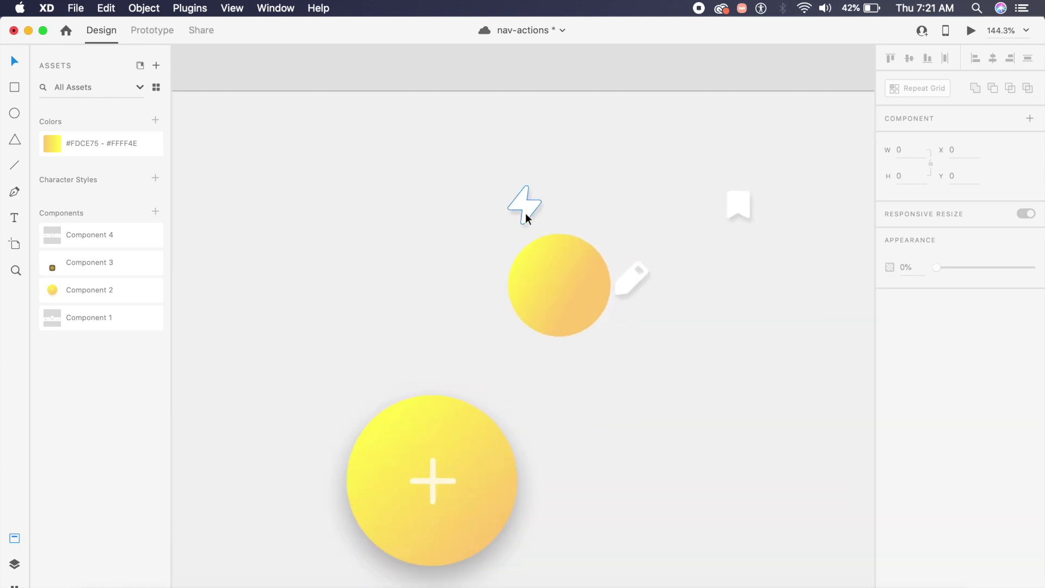
- Save the document and place a duplicate of the small gradient circle to the right of the original
{"action": "key", "text": "super+s"}
{"action": "left_click", "coordinate": [669, 250]}
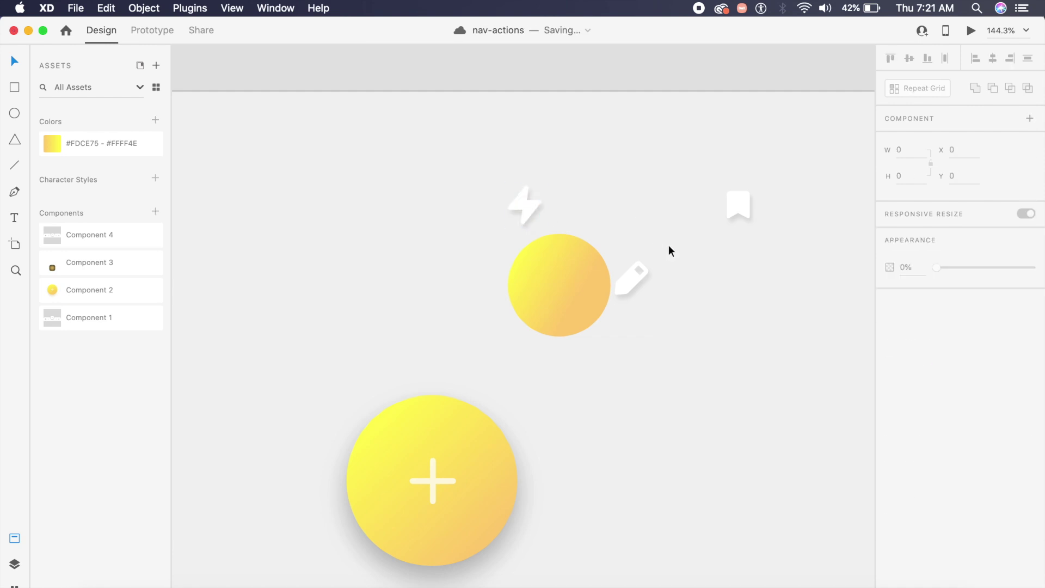
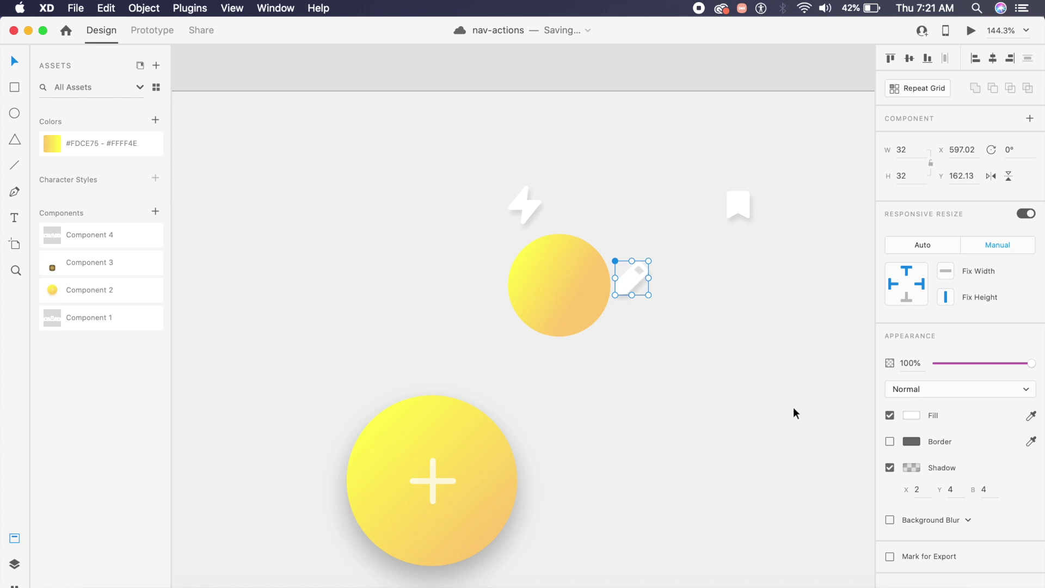
{"action": "mouse_move", "coordinate": [576, 317]}
{"action": "left_mouse_down"}
{"action": "mouse_move", "coordinate": [572, 341]}
{"action": "mouse_move", "coordinate": [761, 353]}
{"action": "left_mouse_up"}
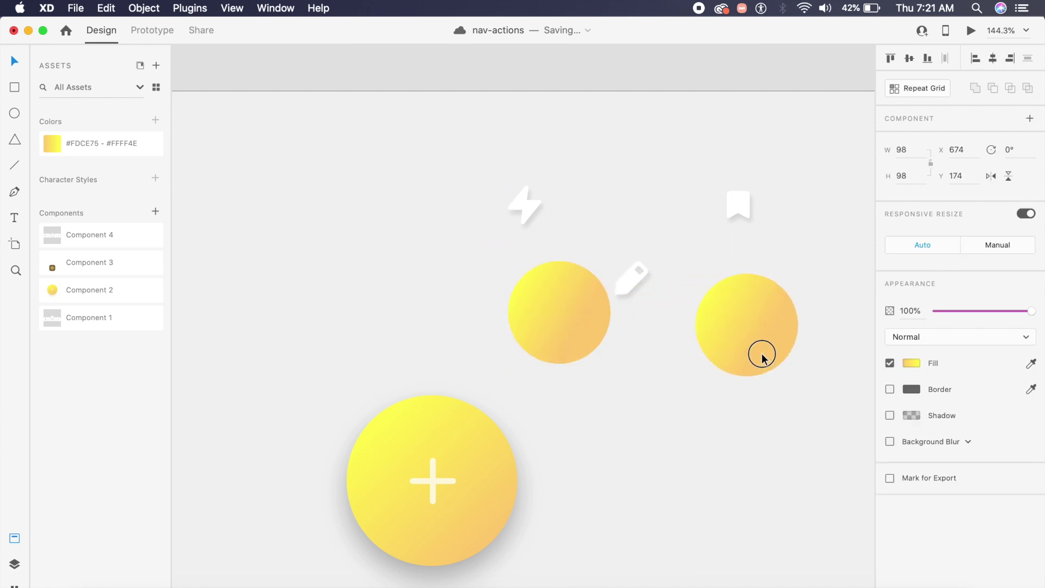
- Edit the path of the original small circle and add anchor points on its upper-left and upper-right edges
{"action": "left_click", "coordinate": [554, 334]}
{"action": "double_click", "coordinate": [555, 333]}
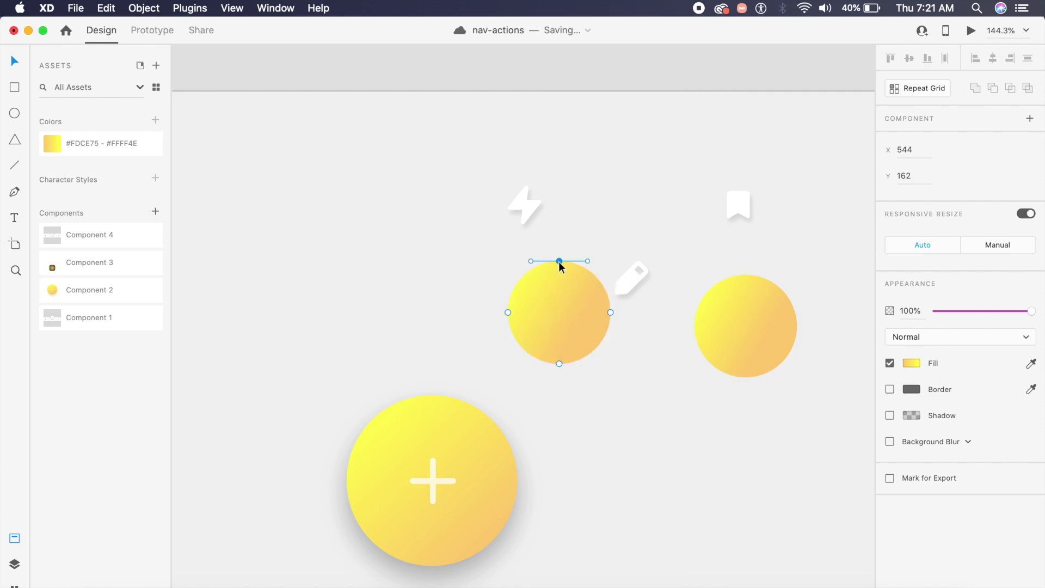
{"action": "left_click", "coordinate": [524, 276]}
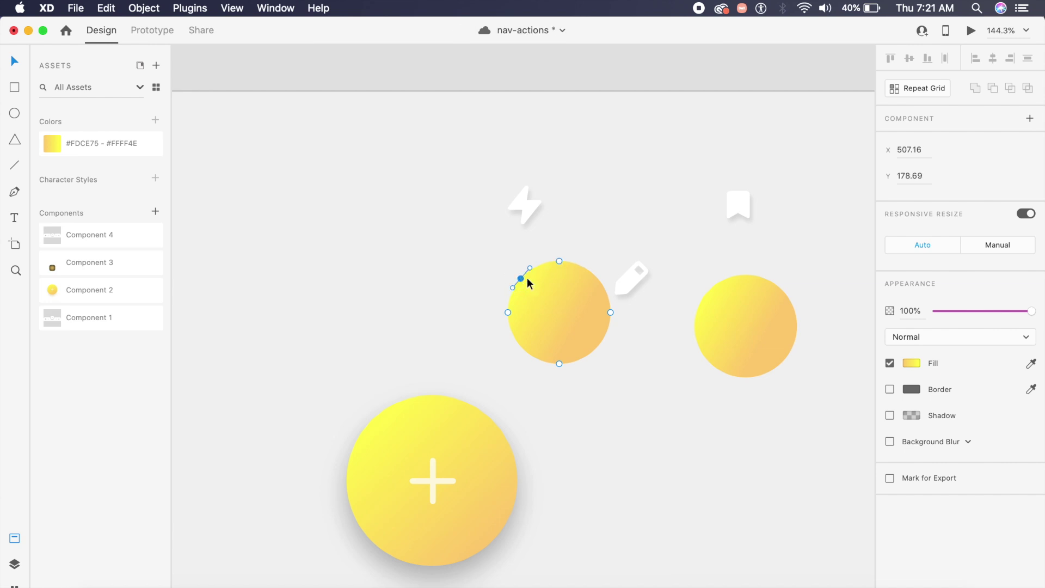
{"action": "left_click", "coordinate": [599, 281]}
- Pull the shape's left and right side anchor points down well below its lowest center point
{"action": "left_click_drag", "start_coordinate": [508, 313], "coordinate": [510, 364]}
{"action": "left_click_drag", "start_coordinate": [611, 312], "coordinate": [609, 378]}
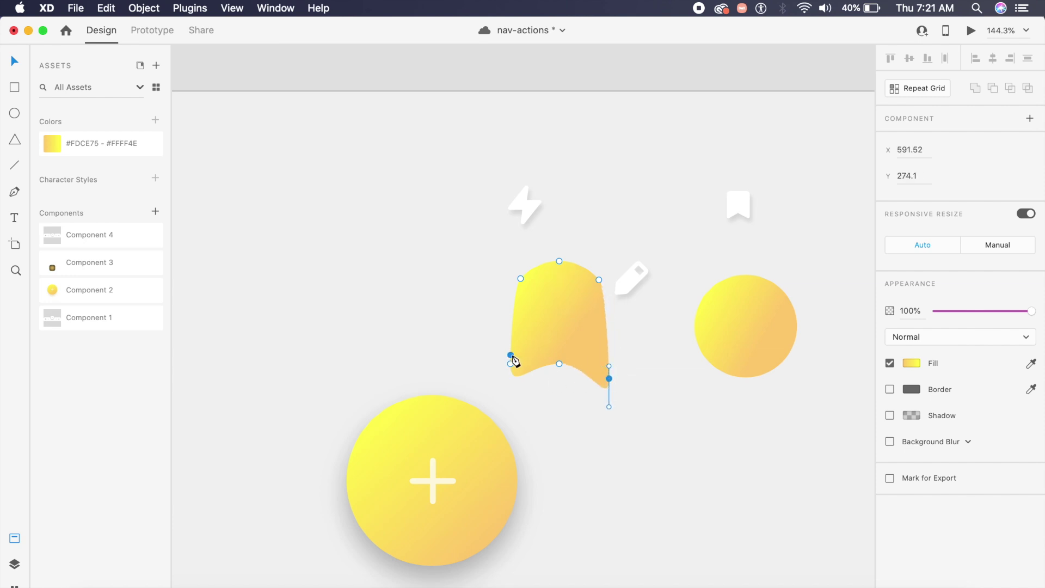
{"action": "left_click_drag", "start_coordinate": [511, 363], "coordinate": [511, 412]}
{"action": "left_click_drag", "start_coordinate": [609, 379], "coordinate": [607, 411]}
- Lower the three upper anchor points and bring both leg ends inward to form a thin arch about 81 wide and 79 high
{"action": "left_click_drag", "start_coordinate": [519, 277], "coordinate": [521, 367]}
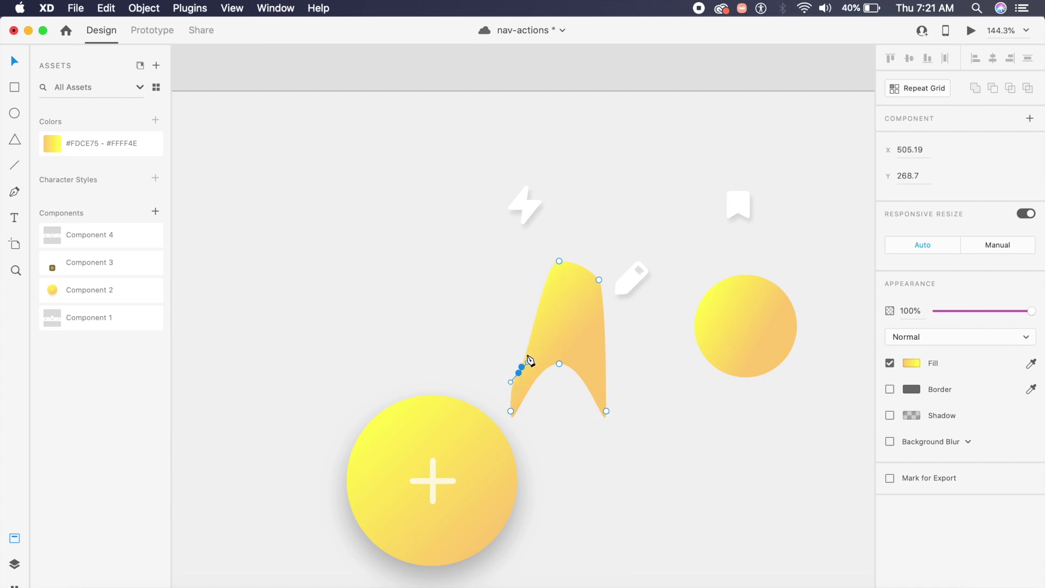
{"action": "left_click_drag", "start_coordinate": [560, 261], "coordinate": [556, 351]}
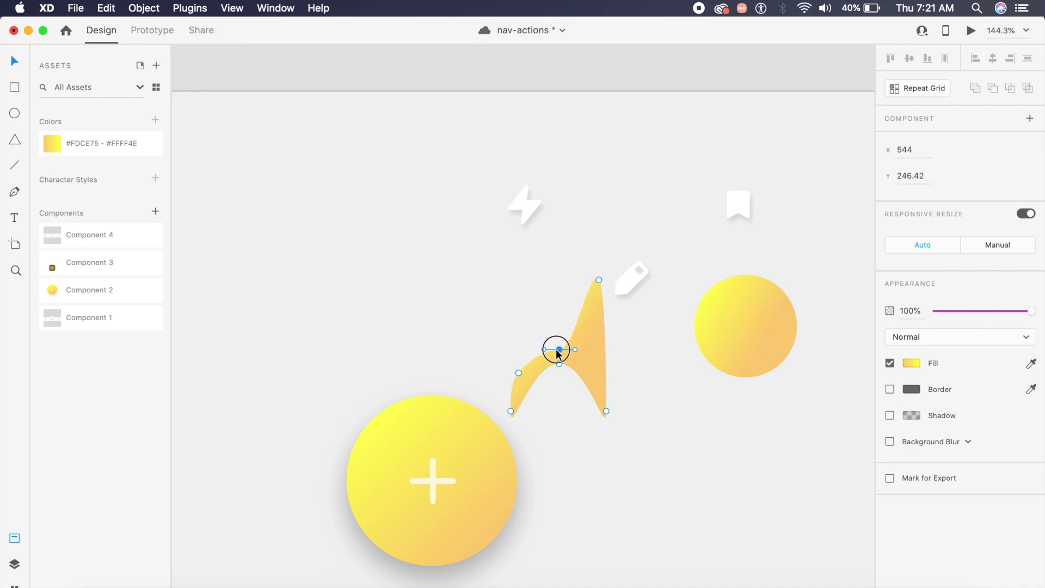
{"action": "left_click_drag", "start_coordinate": [599, 280], "coordinate": [597, 373]}
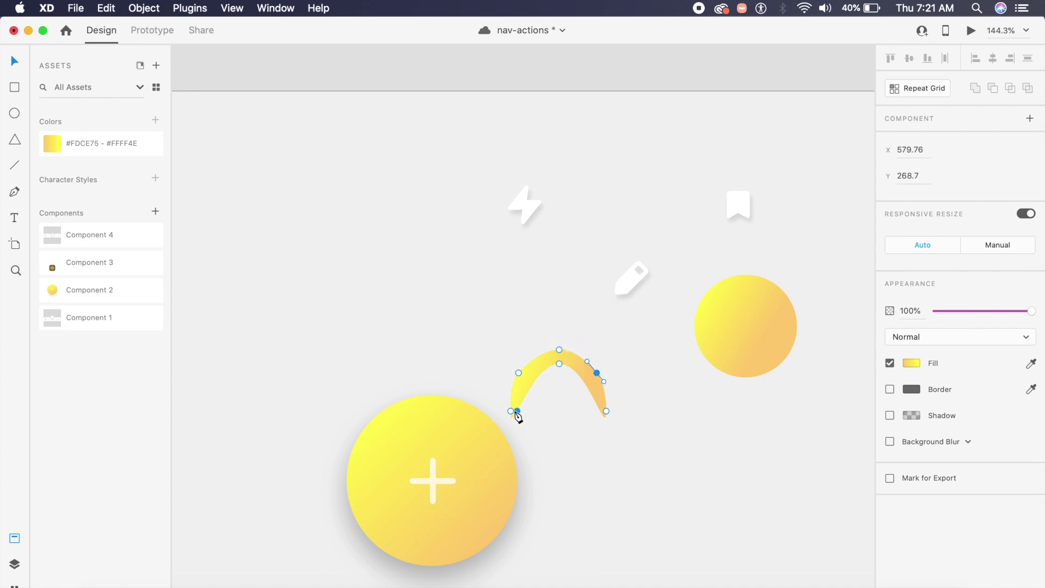
{"action": "left_click_drag", "start_coordinate": [512, 412], "coordinate": [518, 427]}
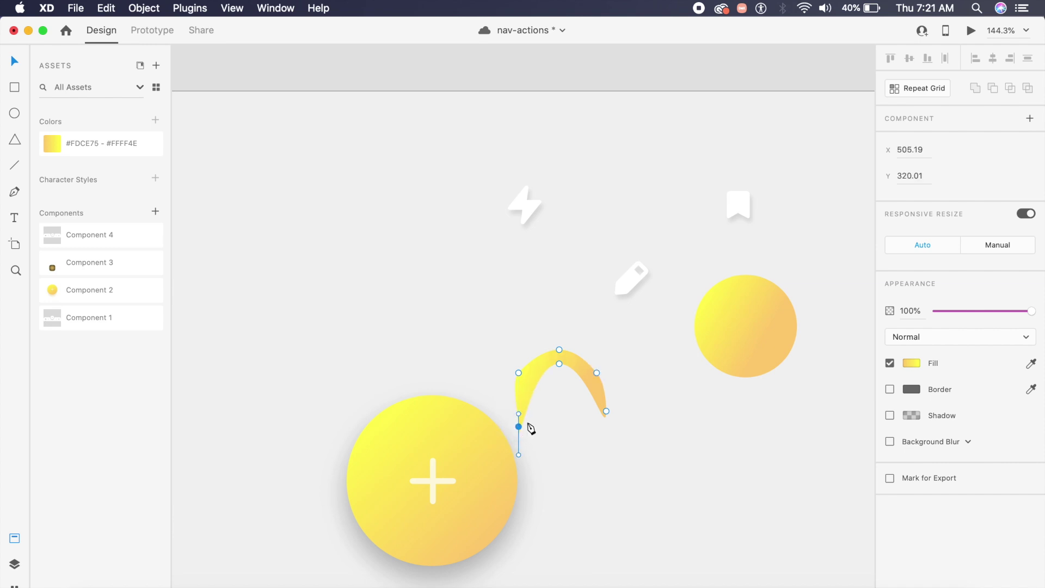
{"action": "left_click_drag", "start_coordinate": [605, 411], "coordinate": [596, 427]}
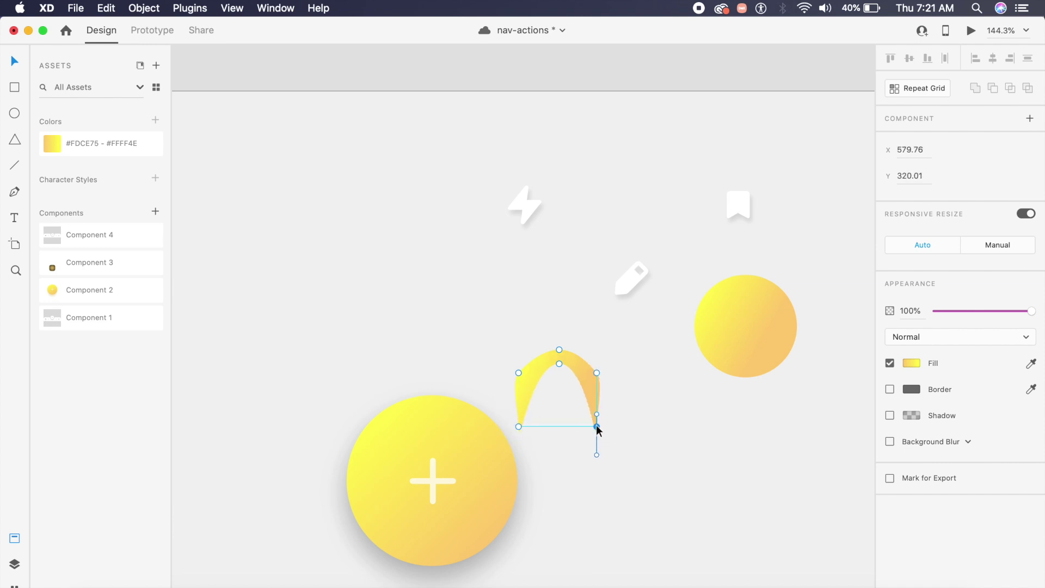
- Finish editing the arch path, show the layers of Artboard – 2 with the arch selected, and save the document
{"action": "left_click", "coordinate": [628, 427]}
{"action": "left_click", "coordinate": [593, 378]}
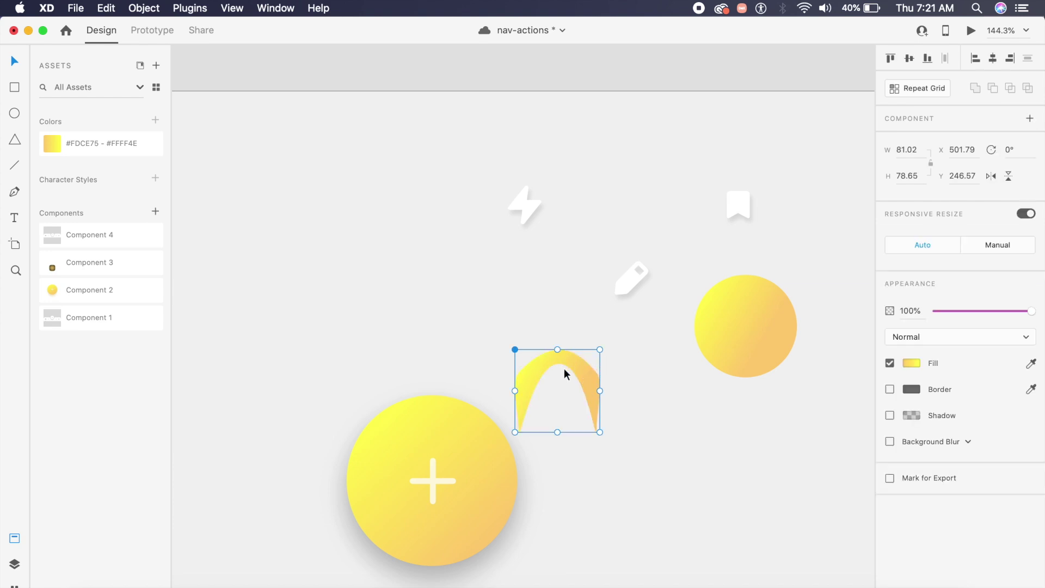
{"action": "left_click", "coordinate": [15, 563]}
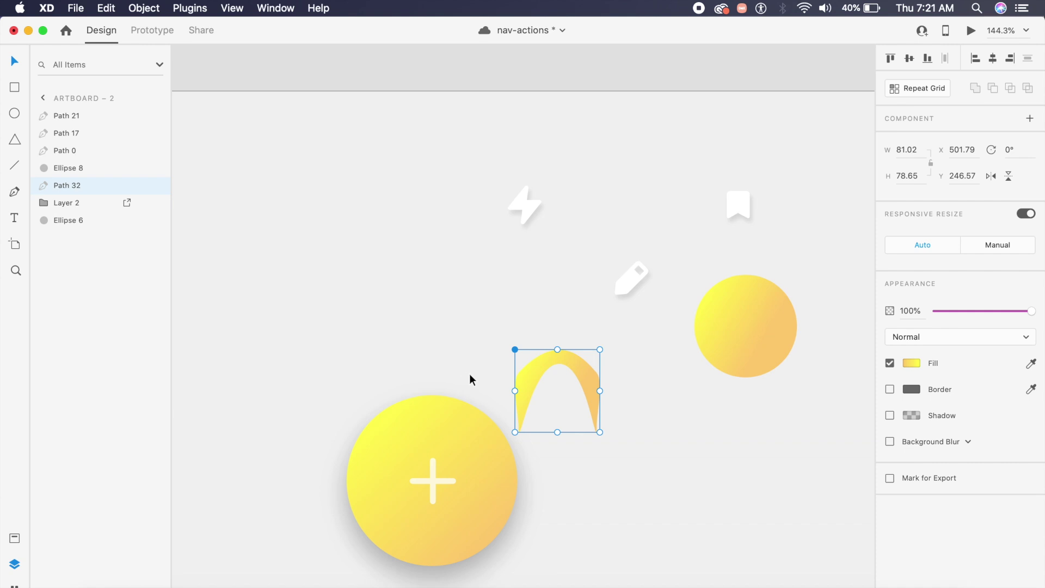
{"action": "key", "text": "super+s"}
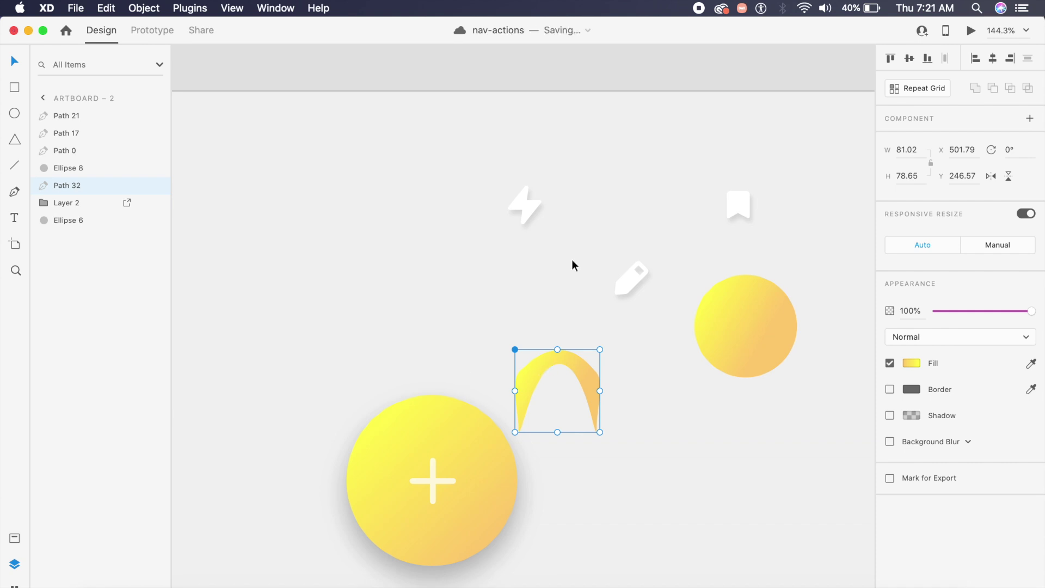
- Move the bolt, bookmark and pencil icons above the plus circle, with the bolt and bookmark spread apart and higher than the pencil
{"action": "left_click_drag", "start_coordinate": [493, 144], "coordinate": [332, 217]}
{"action": "left_click", "coordinate": [600, 246]}
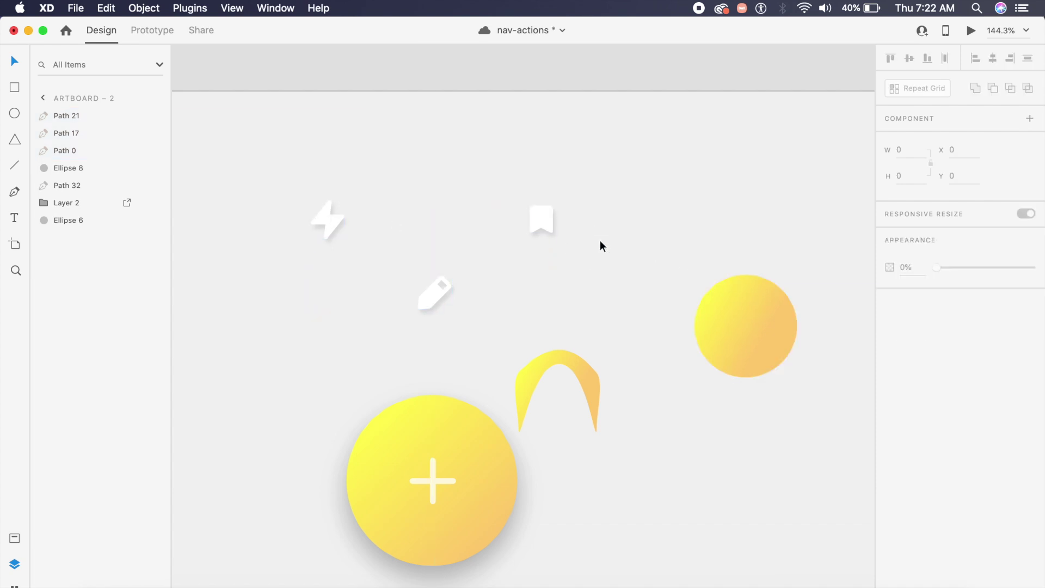
{"action": "left_click_drag", "start_coordinate": [533, 225], "coordinate": [553, 201]}
{"action": "left_click_drag", "start_coordinate": [335, 227], "coordinate": [327, 196]}
{"action": "left_click", "coordinate": [433, 245]}
- Duplicate the gradient arch twice, placing the copies side by side below and to its right
{"action": "scroll", "coordinate": [582, 361], "scroll_direction": "down", "scroll_amount": 2}
{"action": "scroll", "coordinate": [581, 361], "scroll_direction": "left", "scroll_amount": 1}
{"action": "left_click", "coordinate": [603, 355]}
{"action": "left_click_drag", "start_coordinate": [610, 357], "coordinate": [824, 444]}
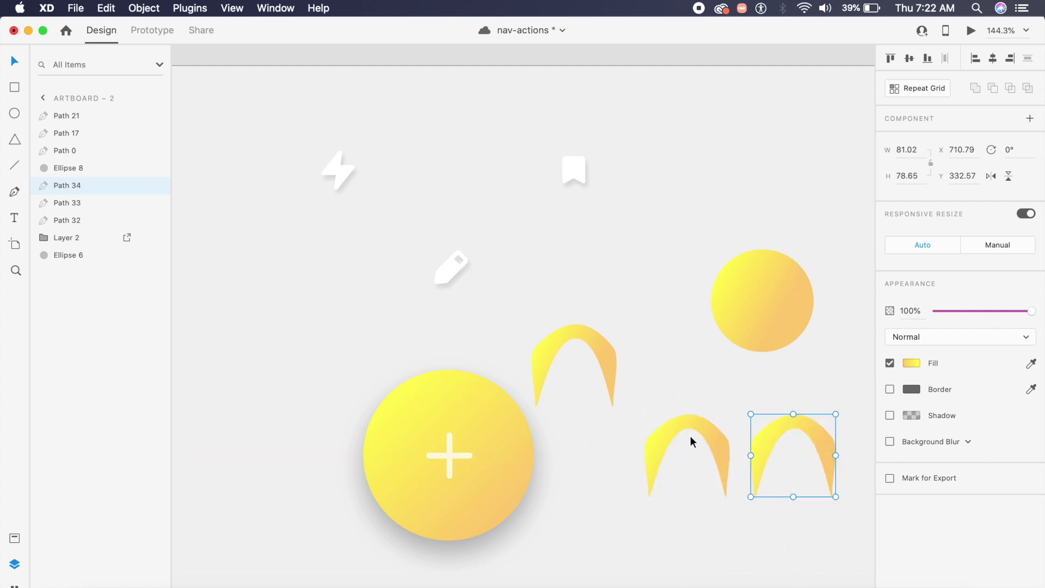
- Place the three arches over the upper left, top center and upper right of the large plus circle
{"action": "left_click_drag", "start_coordinate": [602, 366], "coordinate": [448, 427]}
{"action": "left_click_drag", "start_coordinate": [697, 439], "coordinate": [496, 399]}
{"action": "left_click_drag", "start_coordinate": [806, 426], "coordinate": [499, 411]}
- Rename the three arch layers first1, first2 and first3, from the left arch to the right one
{"action": "left_click", "coordinate": [94, 202]}
{"action": "double_click", "coordinate": [77, 218]}
{"action": "type", "text": "fir"}
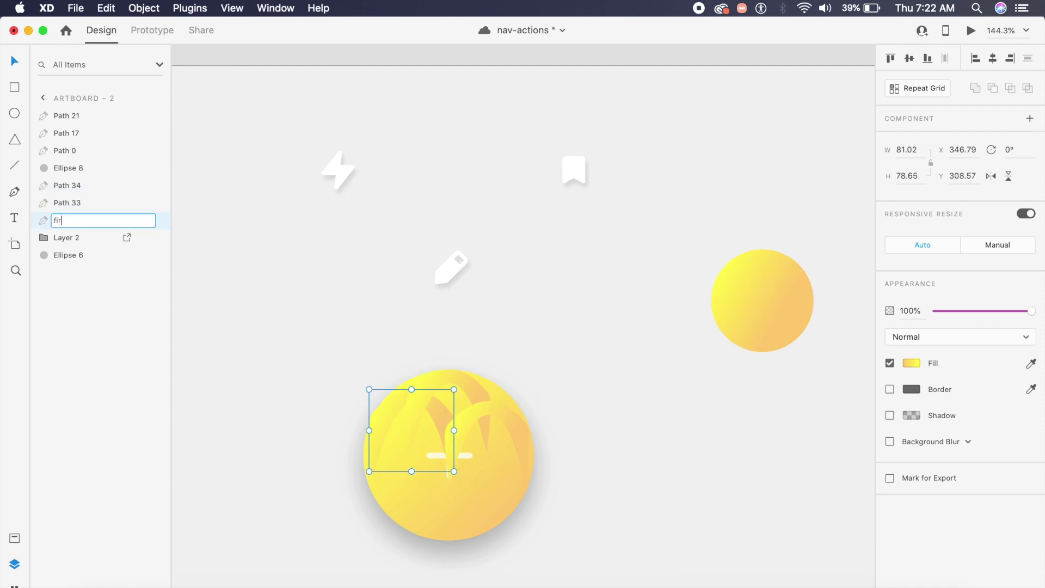
{"action": "type", "text": "st1"}
{"action": "key", "text": "Return"}
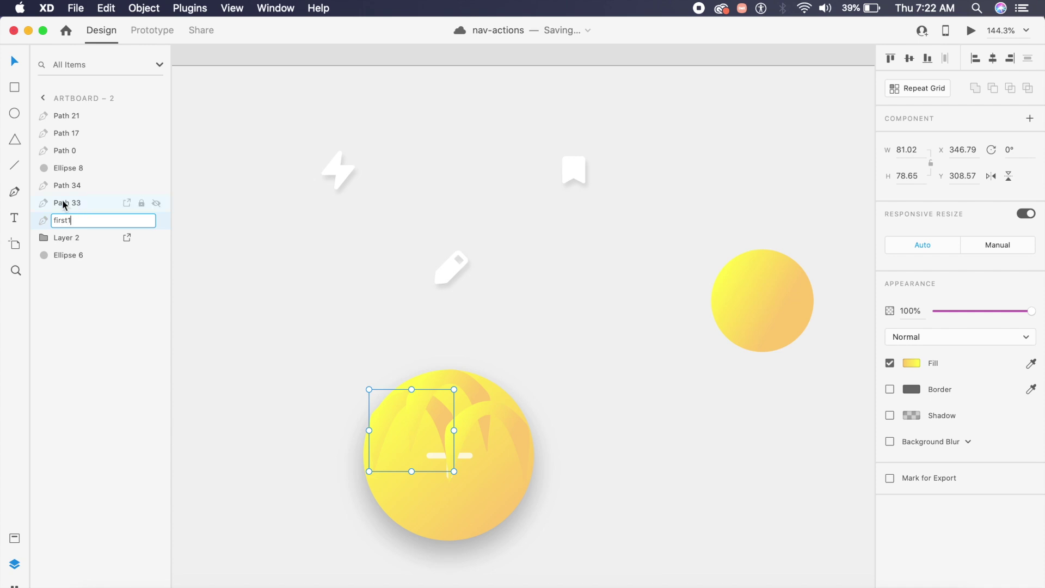
{"action": "double_click", "coordinate": [69, 203]}
{"action": "type", "text": "first2"}
{"action": "double_click", "coordinate": [69, 186]}
{"action": "type", "text": "fi"}
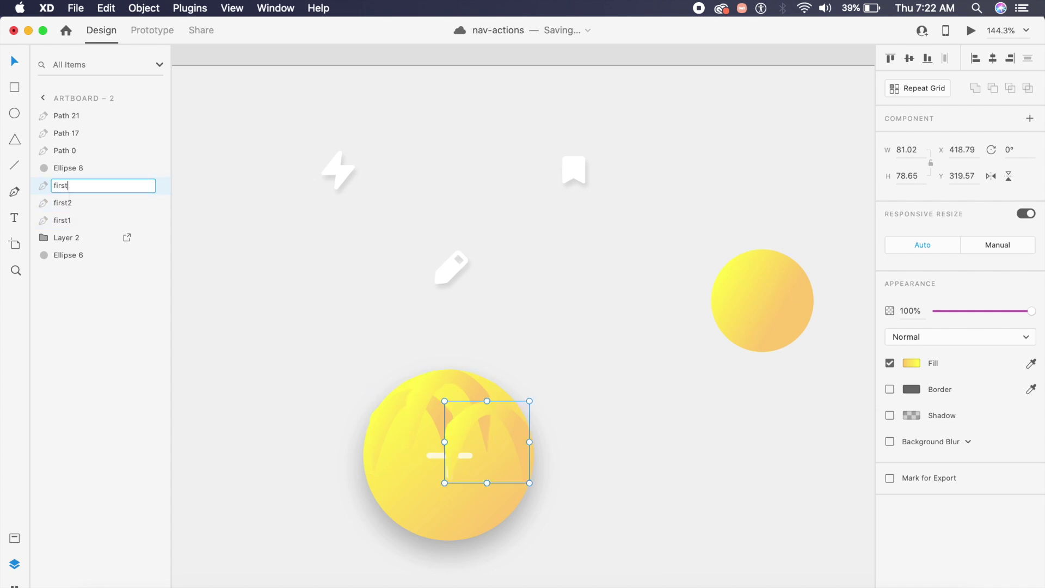
{"action": "left_click", "coordinate": [299, 402]}
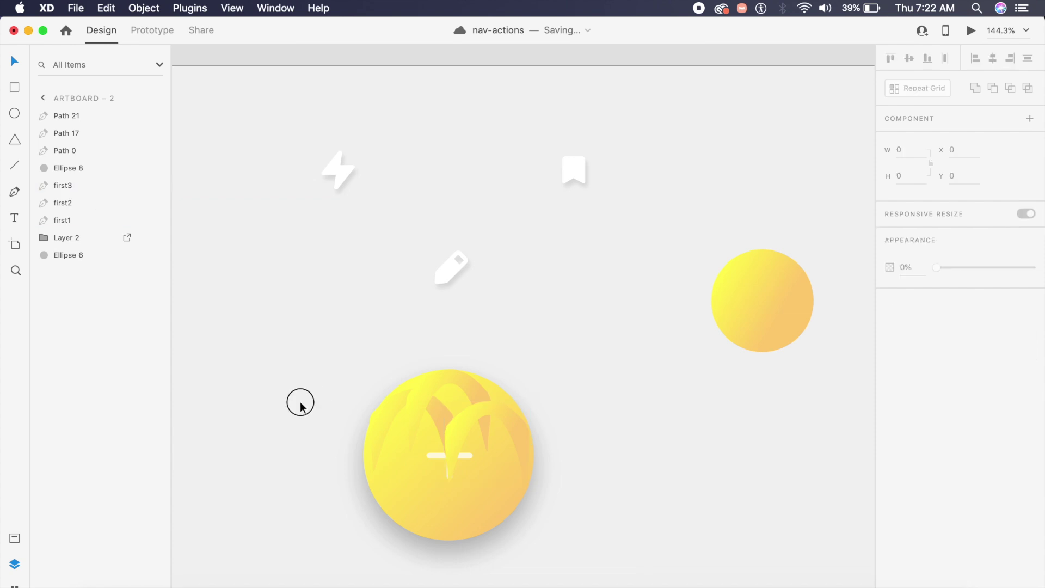
- Send the arches first1, first2 and first3 together to the back, behind the large plus circle
{"action": "left_click", "coordinate": [494, 420]}
{"action": "left_click", "coordinate": [512, 419]}
{"action": "left_click", "coordinate": [460, 400], "text": "shift"}
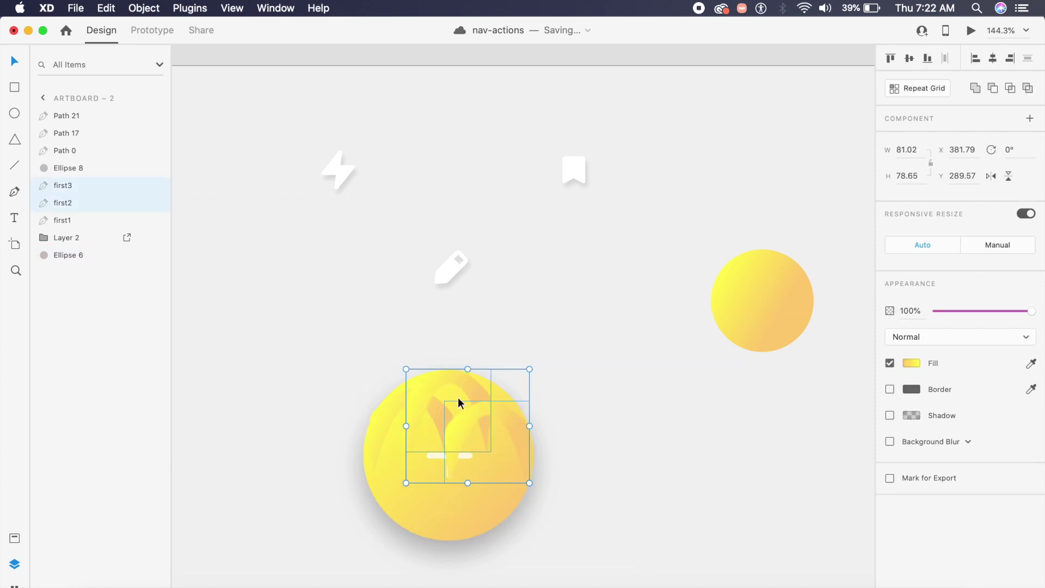
{"action": "left_click", "coordinate": [397, 408], "text": "shift"}
{"action": "key", "text": "super+shift+bracketleft"}
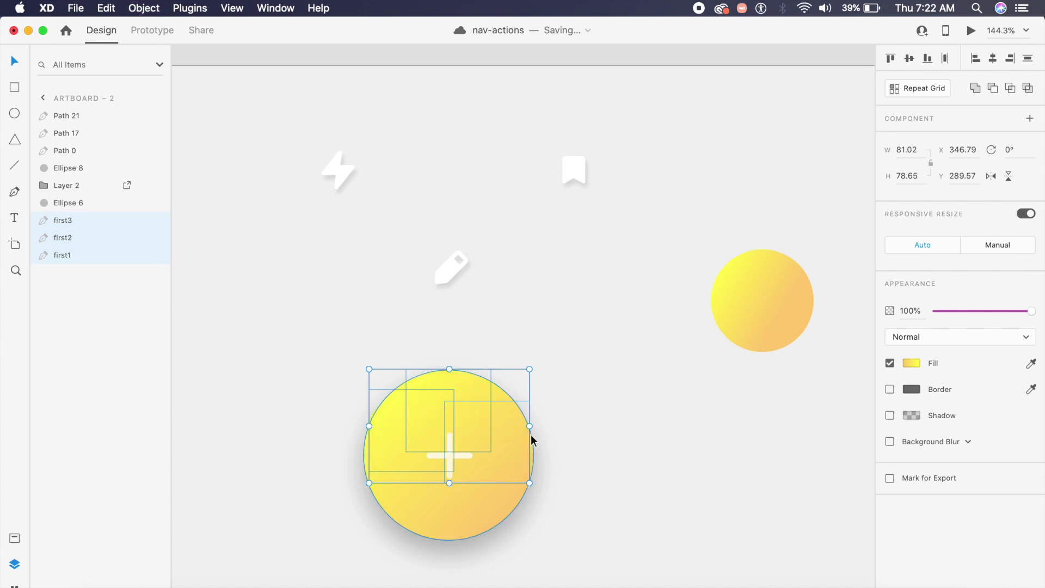
{"action": "left_click", "coordinate": [621, 461]}
- Make two duplicates of the small gradient circle, one beside it and one below
{"action": "left_click", "coordinate": [736, 300]}
{"action": "left_click_drag", "start_coordinate": [736, 299], "coordinate": [663, 459]}
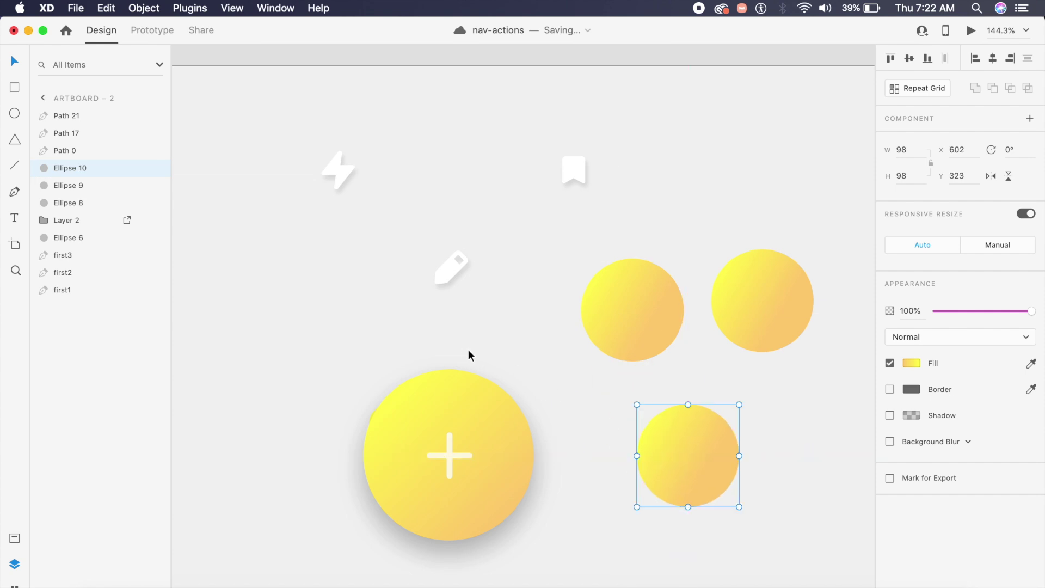
- Turn the three white icons, the large plus button and the three arches into one component, excluding the small gradient circles
{"action": "left_click_drag", "start_coordinate": [574, 223], "coordinate": [789, 525]}
{"action": "left_click", "coordinate": [789, 525]}
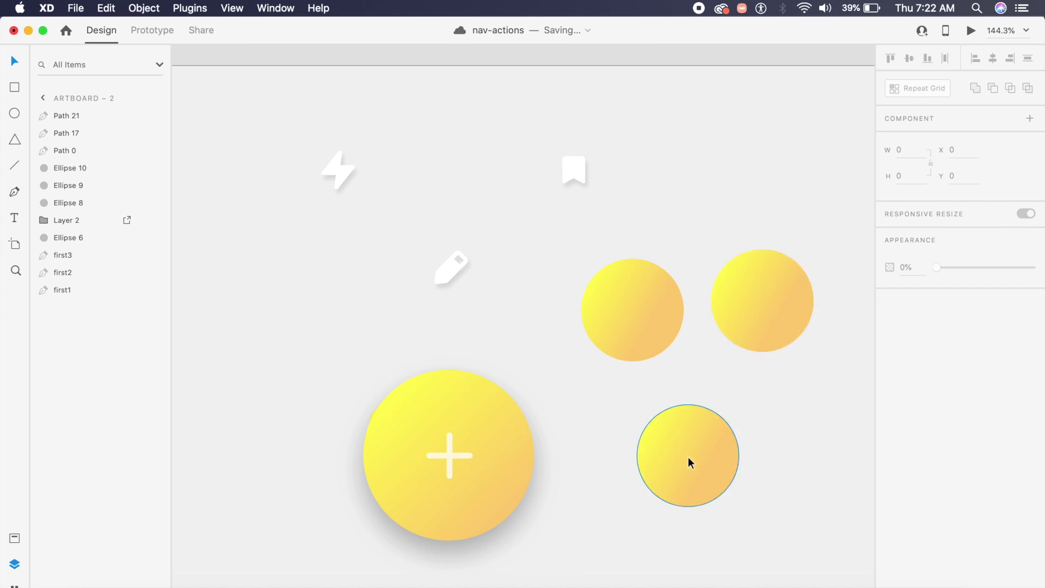
{"action": "left_click_drag", "start_coordinate": [274, 129], "coordinate": [570, 526]}
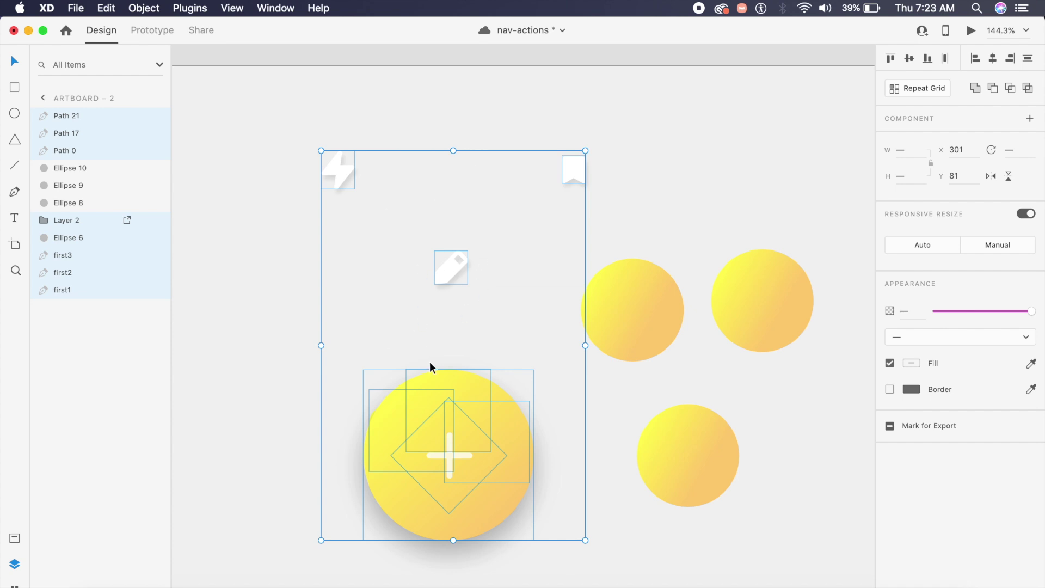
{"action": "key", "text": "super+k"}
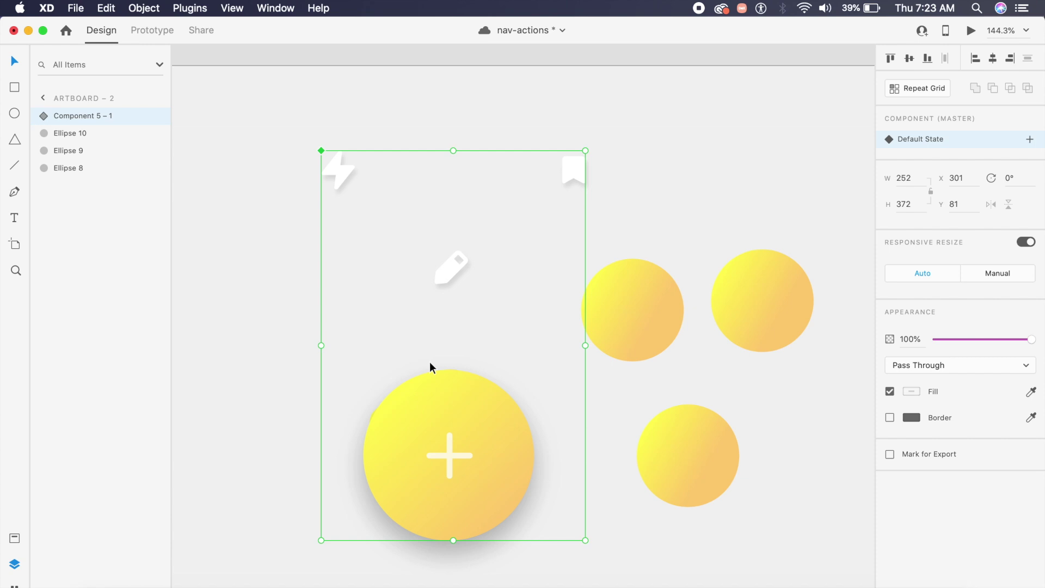
- Add a new state named Tap to the component
{"action": "left_click", "coordinate": [1031, 140]}
{"action": "left_click", "coordinate": [926, 146]}
{"action": "type", "text": "T"}
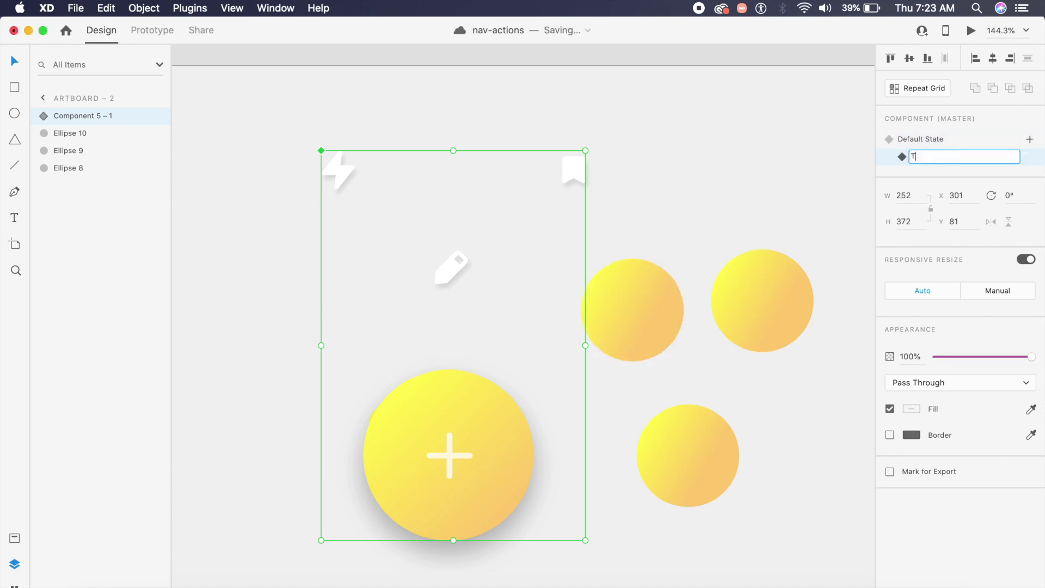
{"action": "type", "text": "ap"}
{"action": "key", "text": "Return"}
- Move the small circle overlapping the component's right edge up above the other ones, and expand the component's layers in its Default State
{"action": "left_click", "coordinate": [699, 199]}
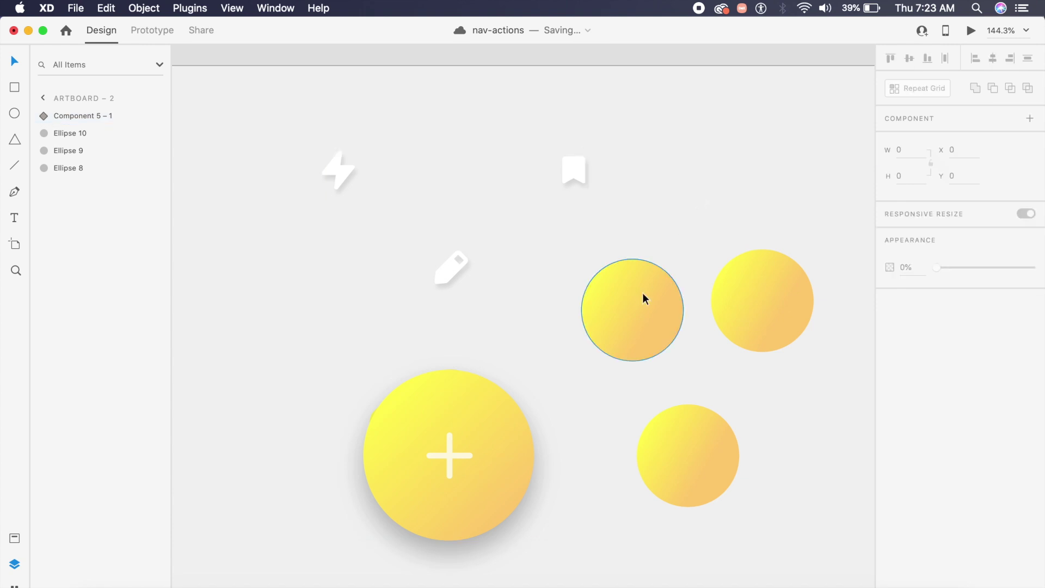
{"action": "left_click", "coordinate": [644, 302]}
{"action": "left_click", "coordinate": [956, 143]}
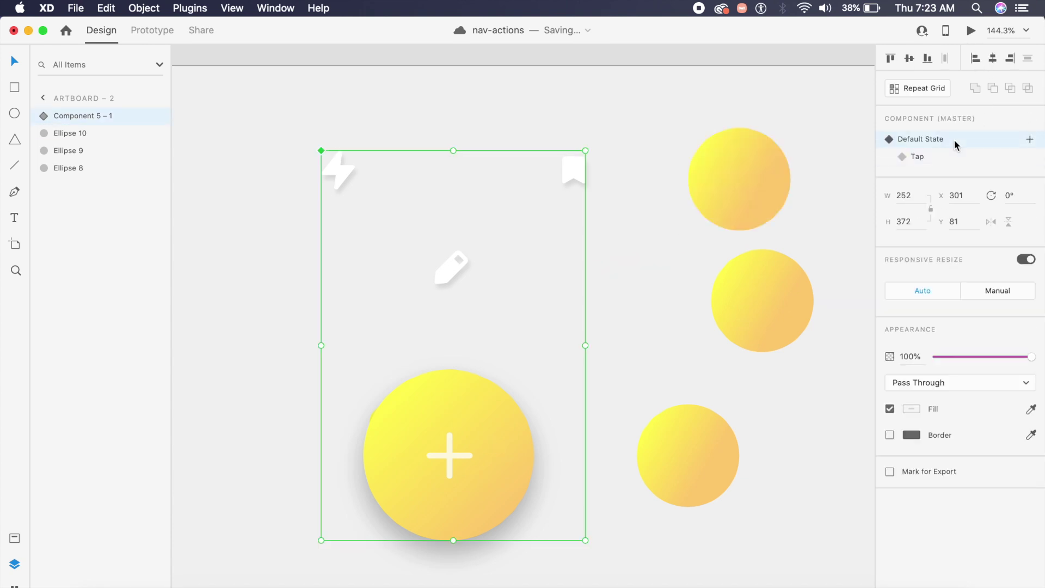
{"action": "left_click", "coordinate": [44, 115]}
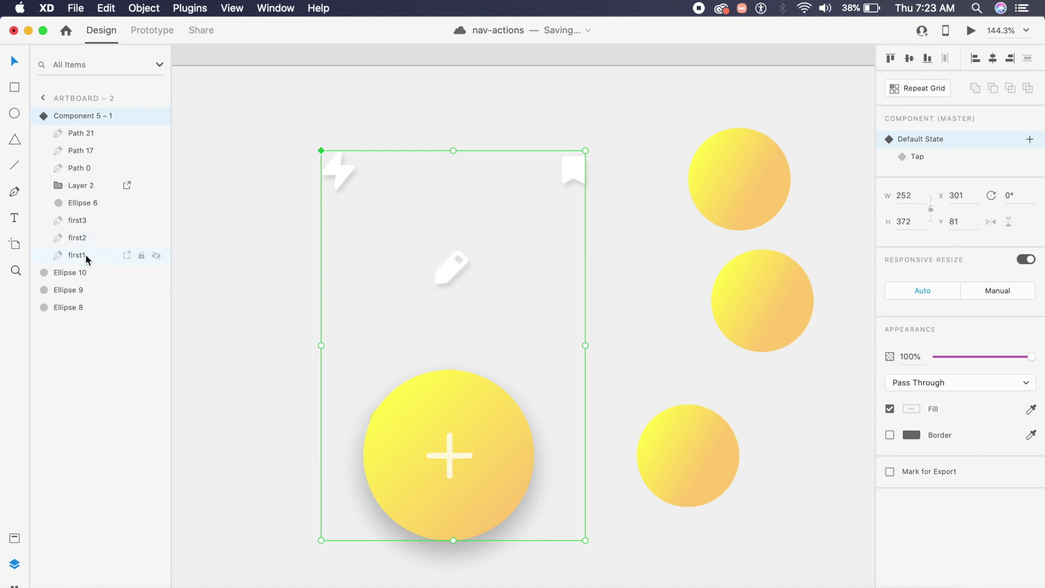
- In the component's Tap state, delete the arch layers first1, first2 and first3
{"action": "left_click", "coordinate": [920, 157]}
{"action": "left_click", "coordinate": [45, 115]}
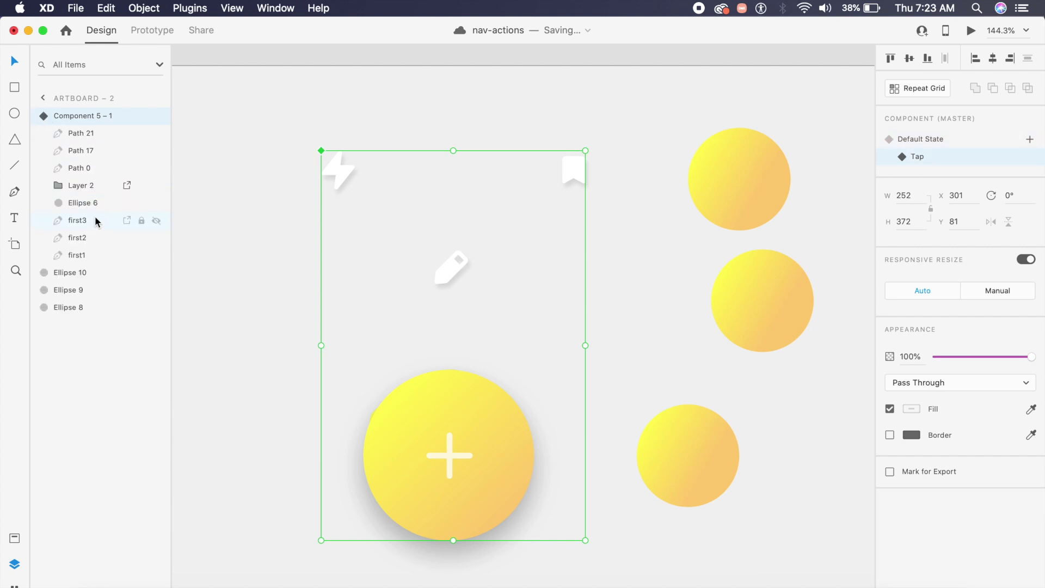
{"action": "left_click", "coordinate": [96, 221]}
{"action": "left_click", "coordinate": [93, 255], "text": "shift"}
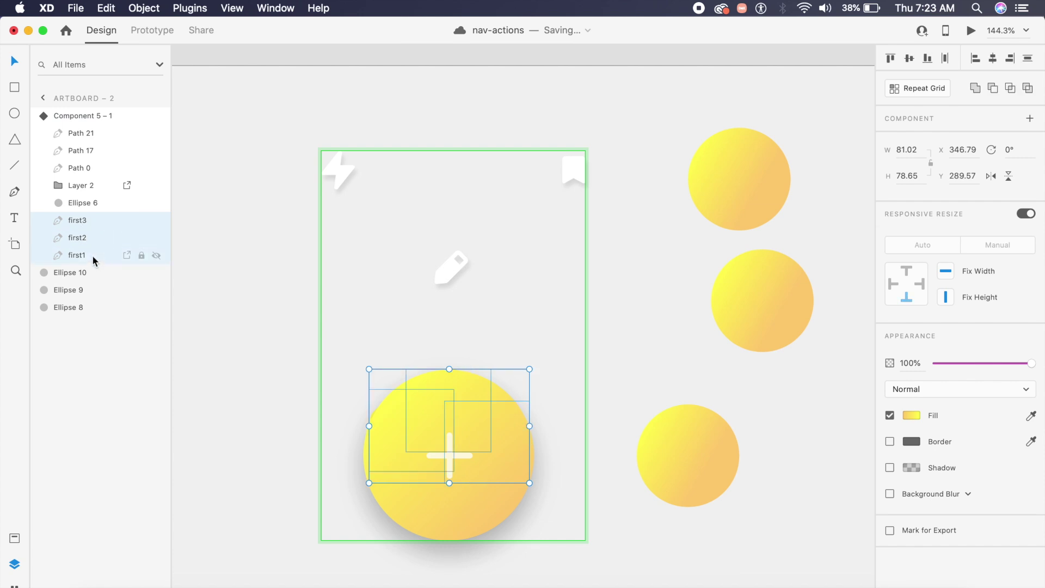
{"action": "key", "text": "Delete"}
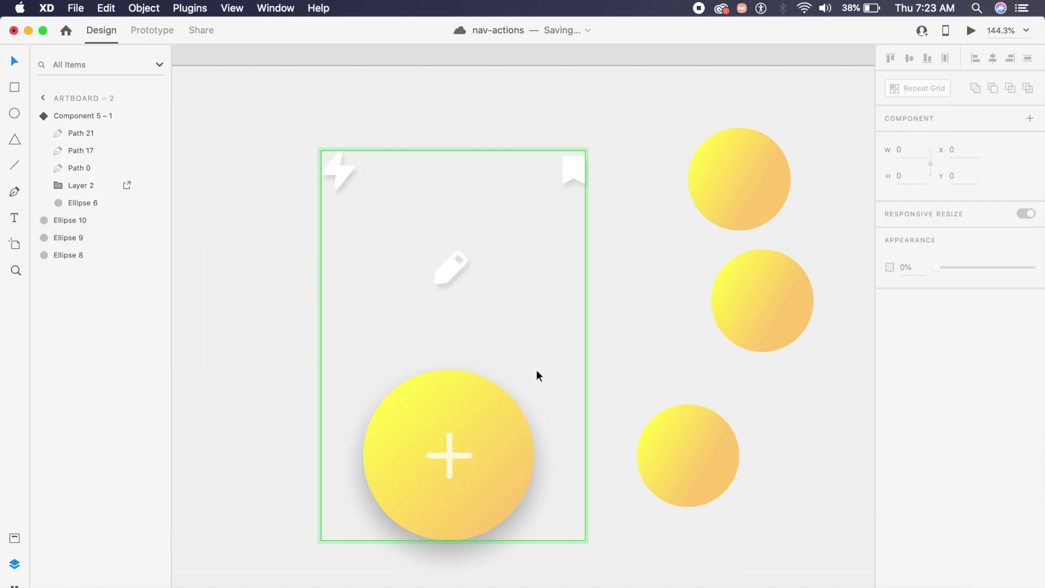
- Copy the three small gradient circles and paste them inside the component's Tap state
{"action": "left_click", "coordinate": [639, 436]}
{"action": "left_click", "coordinate": [743, 274], "text": "shift"}
{"action": "left_click", "coordinate": [728, 185], "text": "shift"}
{"action": "key", "text": "super+c"}
{"action": "left_click", "coordinate": [487, 418]}
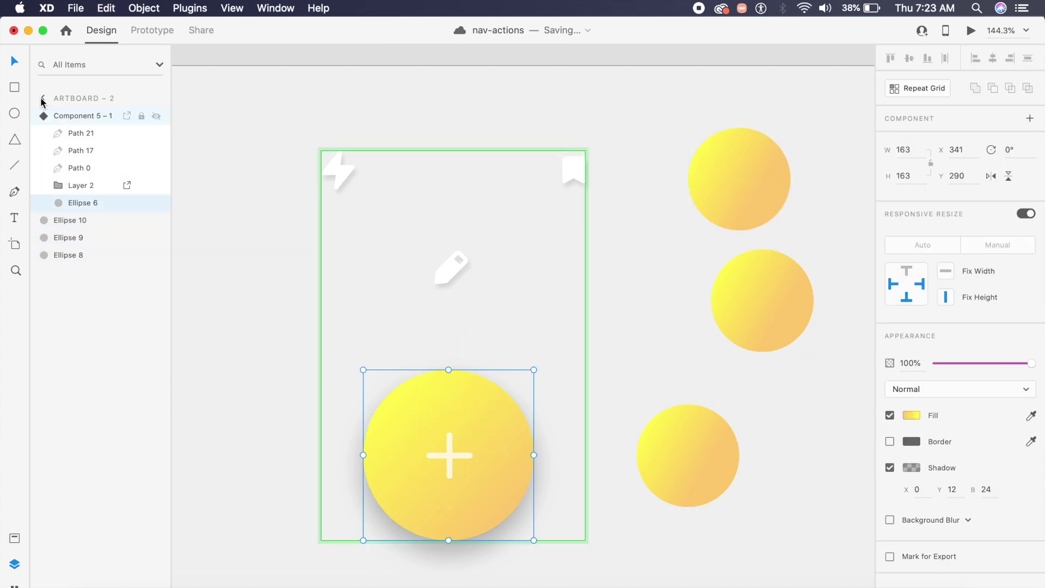
{"action": "key", "text": "super+v"}
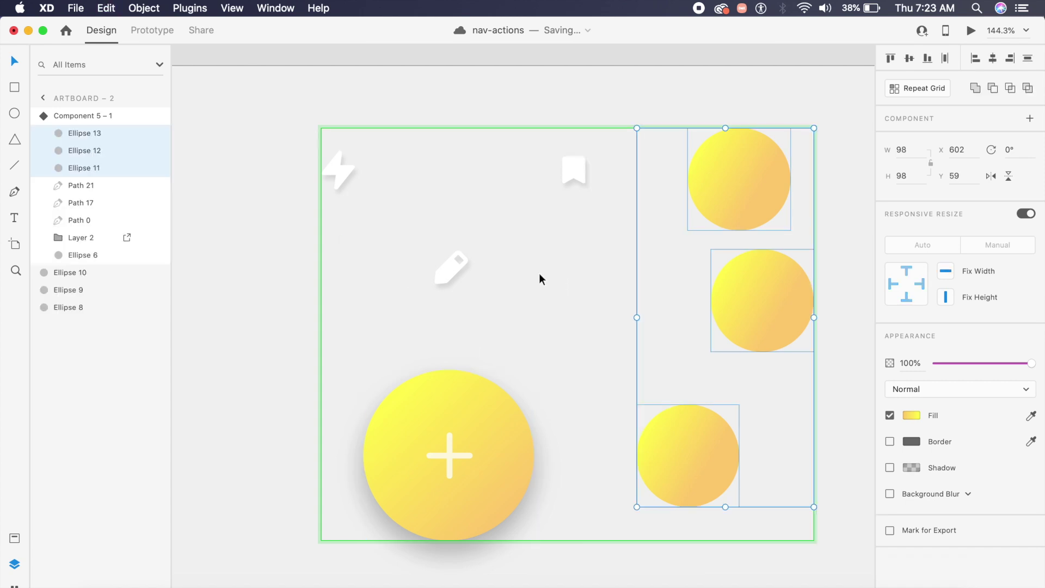
- Shift the three pasted circles together about 100 px to the left, off their originals
{"action": "key", "text": "shift+Left"}
{"action": "key", "text": "shift+Left"}
{"action": "key", "text": "shift+Left"}
{"action": "key", "text": "shift+Left"}
{"action": "key", "text": "shift+Left"}
{"action": "key", "text": "shift+Left"}
{"action": "key", "text": "shift+Left"}
{"action": "key", "text": "shift+Left"}
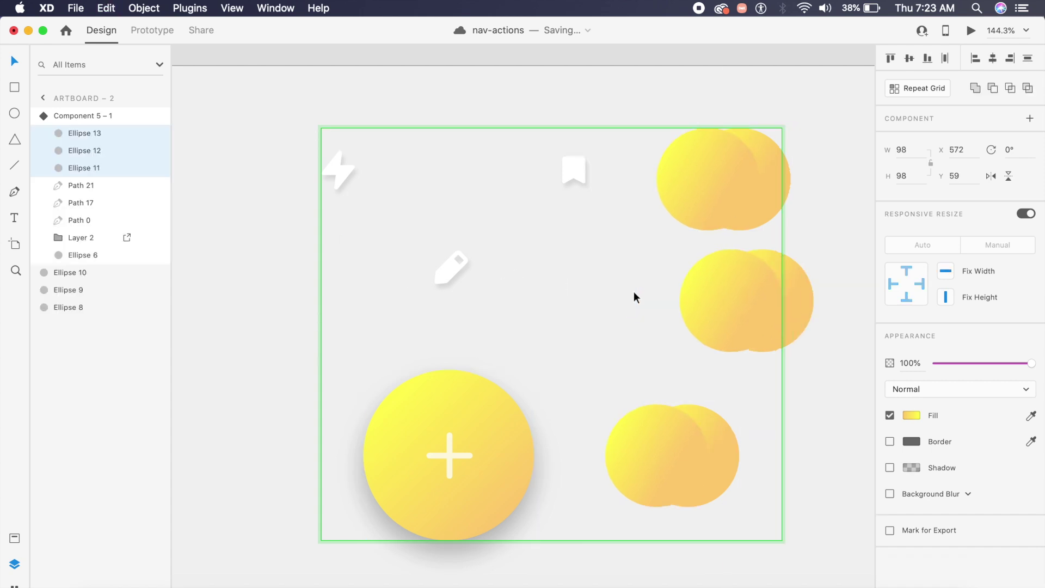
{"action": "key", "text": "shift+Left"}
{"action": "key", "text": "shift+Left"}
{"action": "key", "text": "shift+Left"}
- Delete the three original small circles outside the component
{"action": "left_click", "coordinate": [871, 441]}
{"action": "scroll", "coordinate": [873, 441], "scroll_direction": "right", "scroll_amount": 2}
{"action": "left_click", "coordinate": [684, 469]}
{"action": "key", "text": "BackSpace"}
{"action": "left_click", "coordinate": [737, 320]}
{"action": "key", "text": "BackSpace"}
{"action": "left_click", "coordinate": [691, 174]}
{"action": "scroll", "coordinate": [690, 175], "scroll_direction": "left", "scroll_amount": 1}
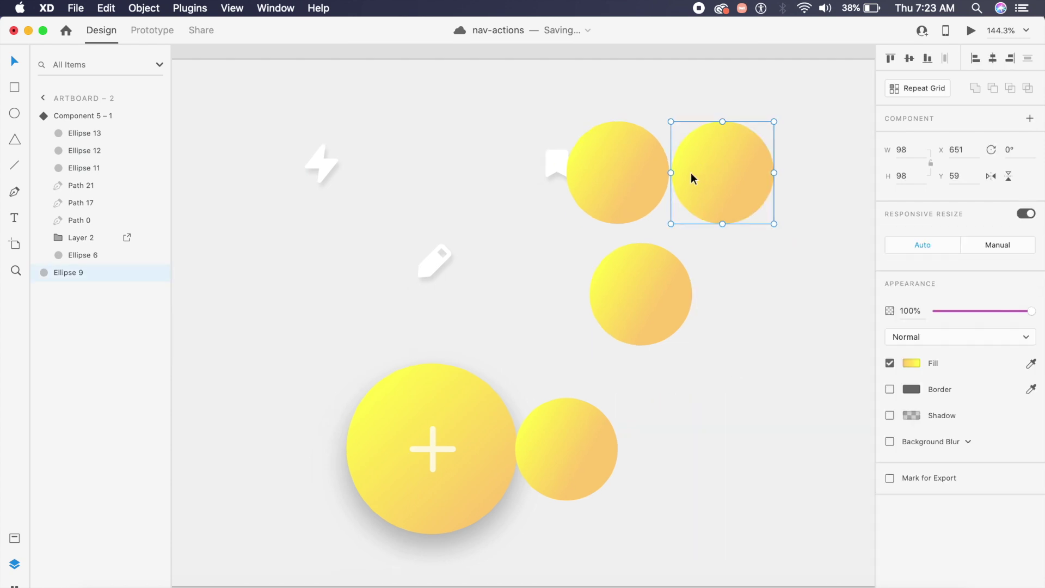
{"action": "scroll", "coordinate": [691, 172], "scroll_direction": "left", "scroll_amount": 3}
{"action": "scroll", "coordinate": [691, 172], "scroll_direction": "down", "scroll_amount": 2}
{"action": "key", "text": "BackSpace"}
{"action": "scroll", "coordinate": [711, 201], "scroll_direction": "up", "scroll_amount": 2}
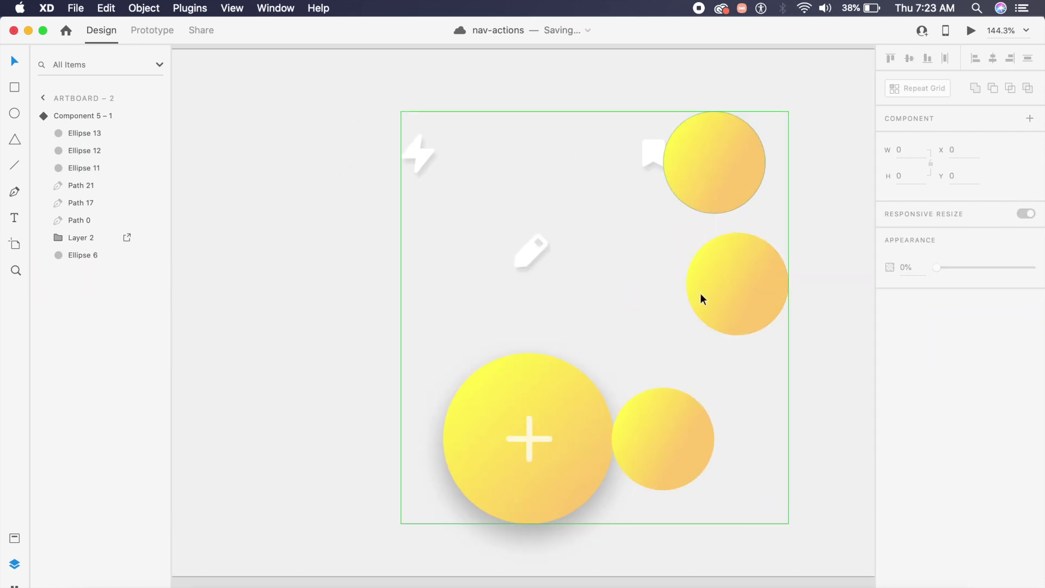
- Place the middle pasted circle centered on the pencil icon and move it backward until it lies behind the icon
{"action": "left_click", "coordinate": [731, 325]}
{"action": "left_click_drag", "start_coordinate": [730, 322], "coordinate": [521, 291]}
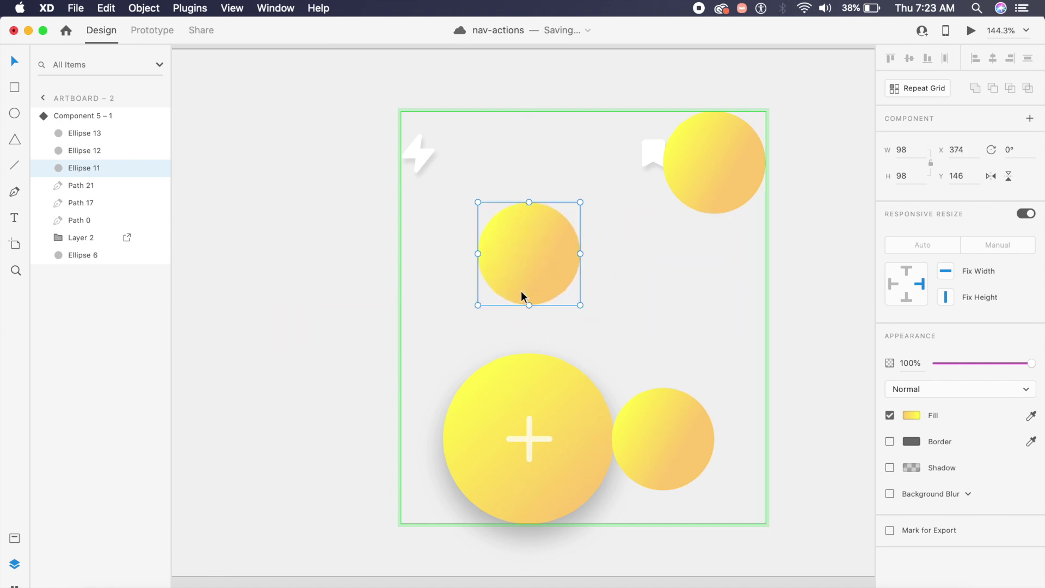
{"action": "key", "text": "super+bracketleft"}
{"action": "key", "text": "super+bracketleft"}
{"action": "key", "text": "super+bracketleft"}
{"action": "key", "text": "super+bracketleft"}
- Place the remaining two circles on the bookmark and lightning icons, and layer them behind those icons
{"action": "left_click_drag", "start_coordinate": [682, 177], "coordinate": [652, 175]}
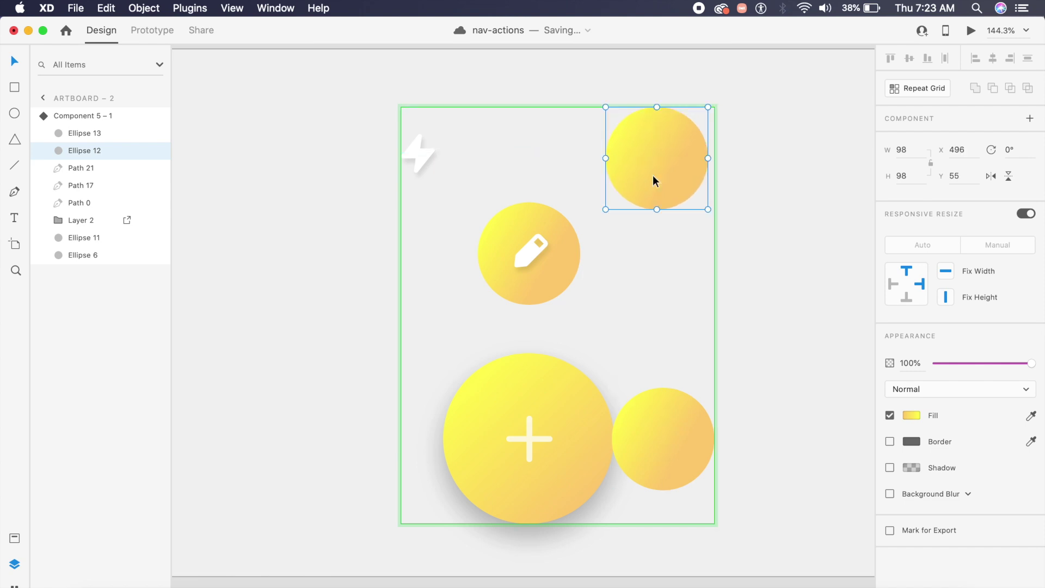
{"action": "key", "text": "super+bracketleft"}
{"action": "key", "text": "super+bracketleft"}
{"action": "key", "text": "Escape"}
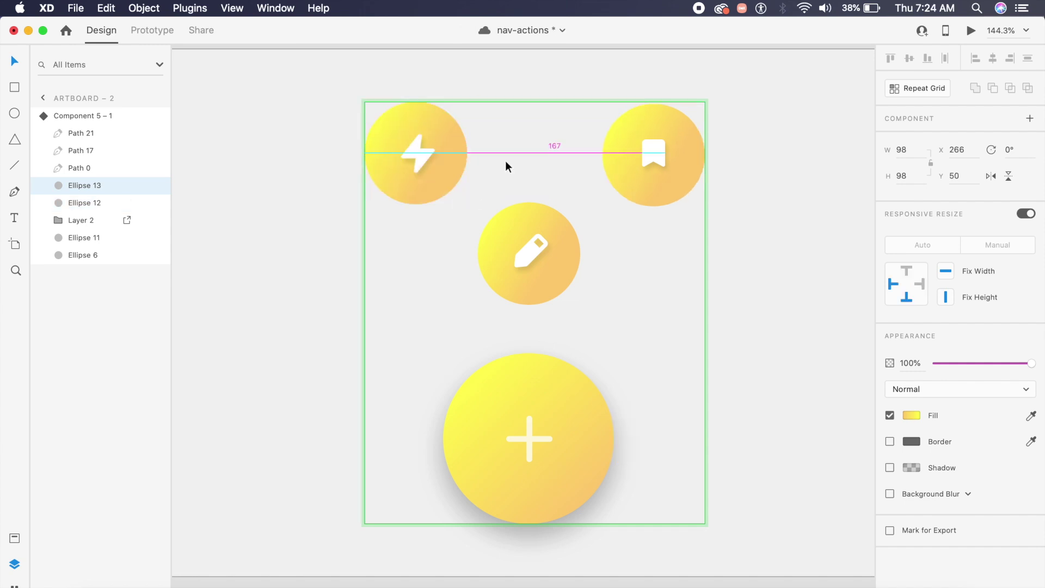
- Nudge the circle behind the lightning icon 5 px to the right and save the document
{"action": "key", "text": "Right"}
{"action": "key", "text": "Right"}
{"action": "key", "text": "Right"}
{"action": "key", "text": "Right"}
{"action": "key", "text": "Right"}
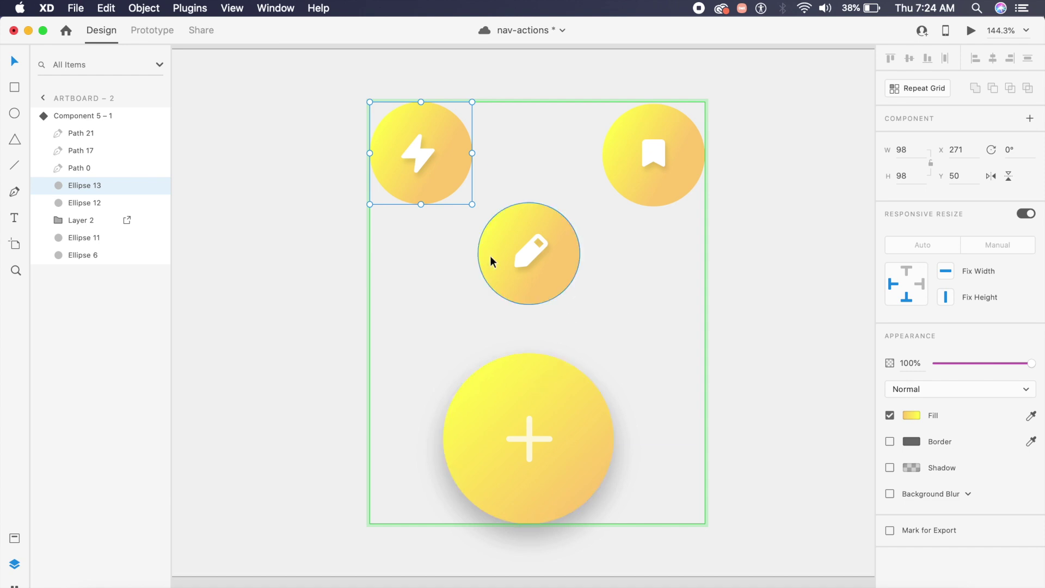
{"action": "key", "text": "super+s"}
- Add an anchor point on the upper left and upper right edge of the lightning icon's circle
{"action": "double_click", "coordinate": [438, 169]}
{"action": "key", "text": "Escape"}
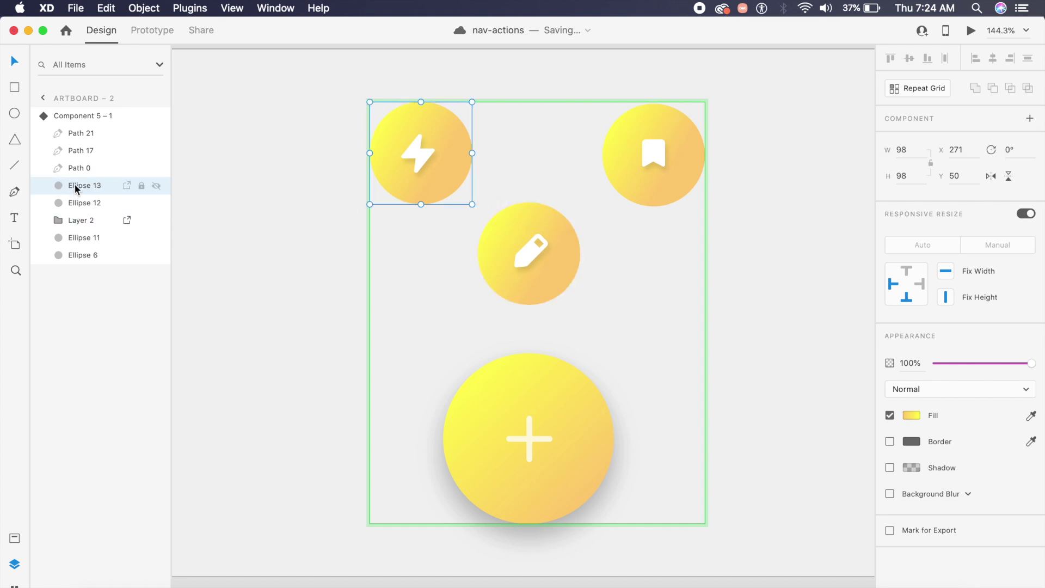
{"action": "scroll", "coordinate": [469, 337], "scroll_direction": "up", "scroll_amount": 3}
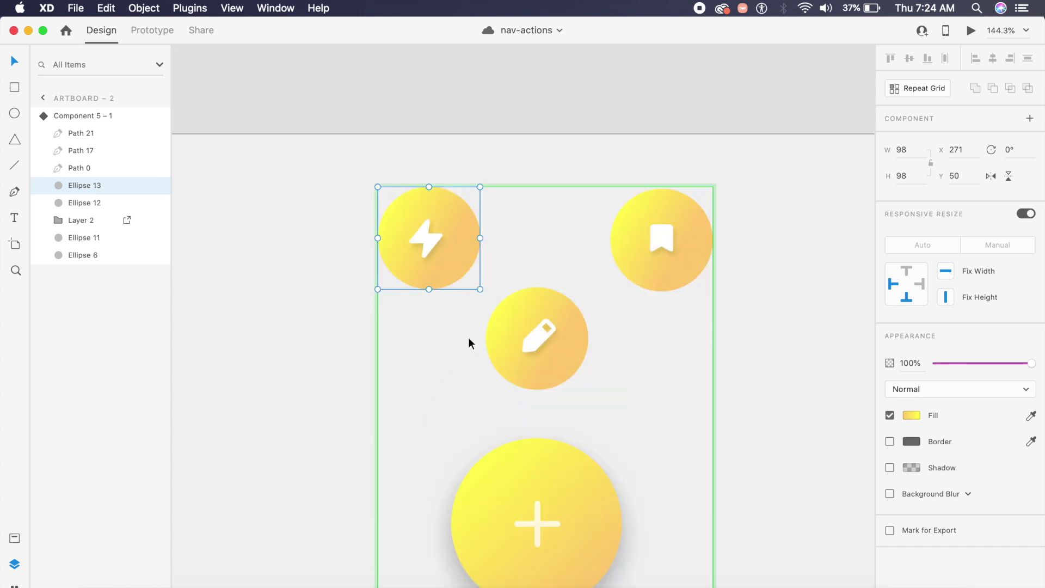
{"action": "scroll", "coordinate": [468, 338], "scroll_direction": "up", "scroll_amount": 5}
{"action": "scroll", "coordinate": [468, 337], "scroll_direction": "up", "scroll_amount": 3}
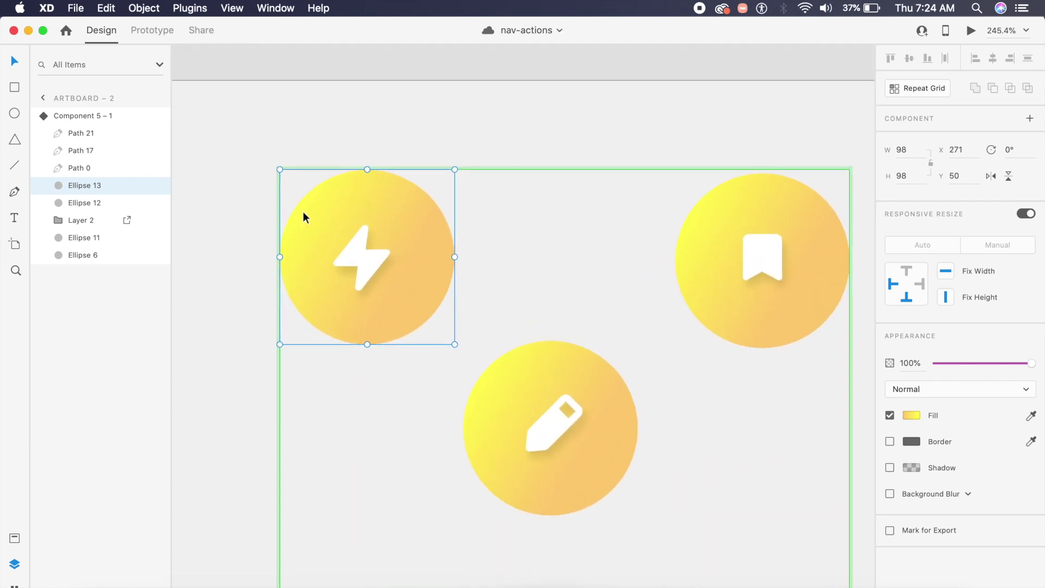
{"action": "key", "text": "p"}
{"action": "left_click", "coordinate": [303, 202]}
{"action": "double_click", "coordinate": [299, 203]}
{"action": "left_click", "coordinate": [432, 198]}
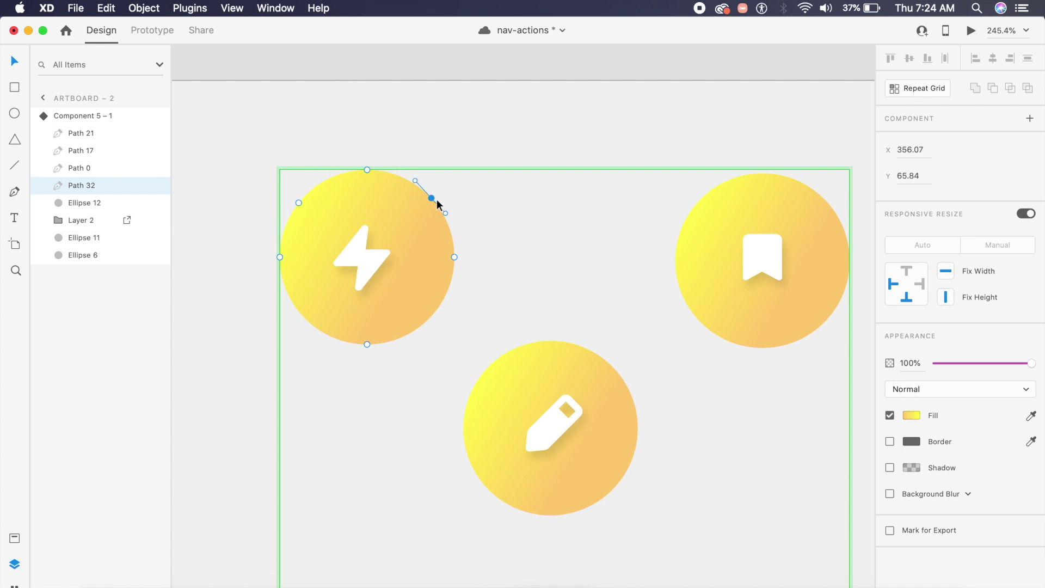
- Add anchor points on the upper left and upper right edges of the pencil and bookmark icons' circles
{"action": "left_click", "coordinate": [553, 353]}
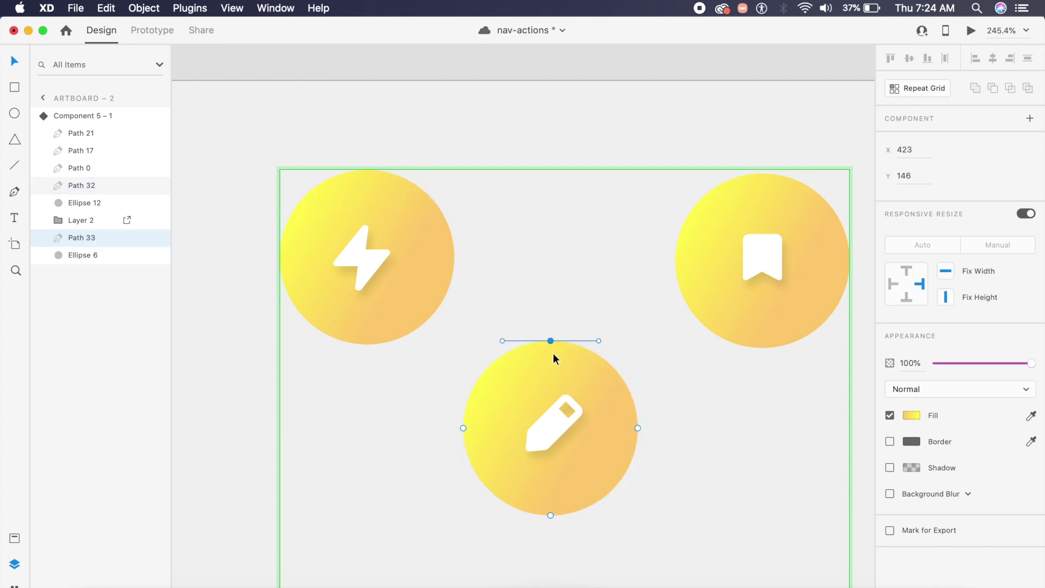
{"action": "left_click", "coordinate": [483, 375]}
{"action": "left_click", "coordinate": [611, 366]}
{"action": "left_click", "coordinate": [690, 213]}
{"action": "left_click", "coordinate": [690, 212]}
{"action": "left_click", "coordinate": [833, 210]}
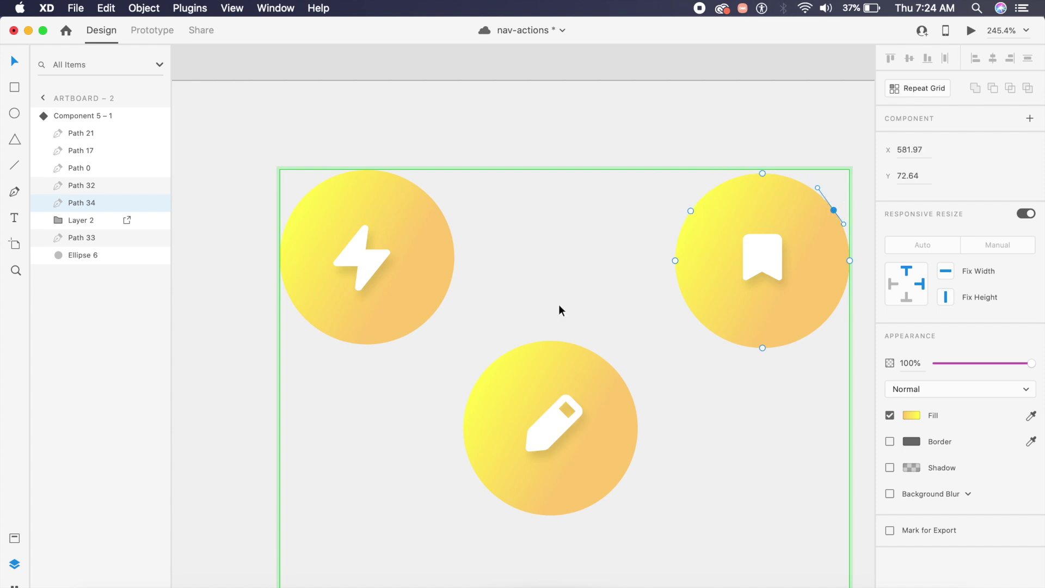
- Rename the circle layers First1 for the lightning icon, First2 for the pencil and First3 for the bookmark
{"action": "left_click", "coordinate": [434, 279]}
{"action": "key", "text": "Escape"}
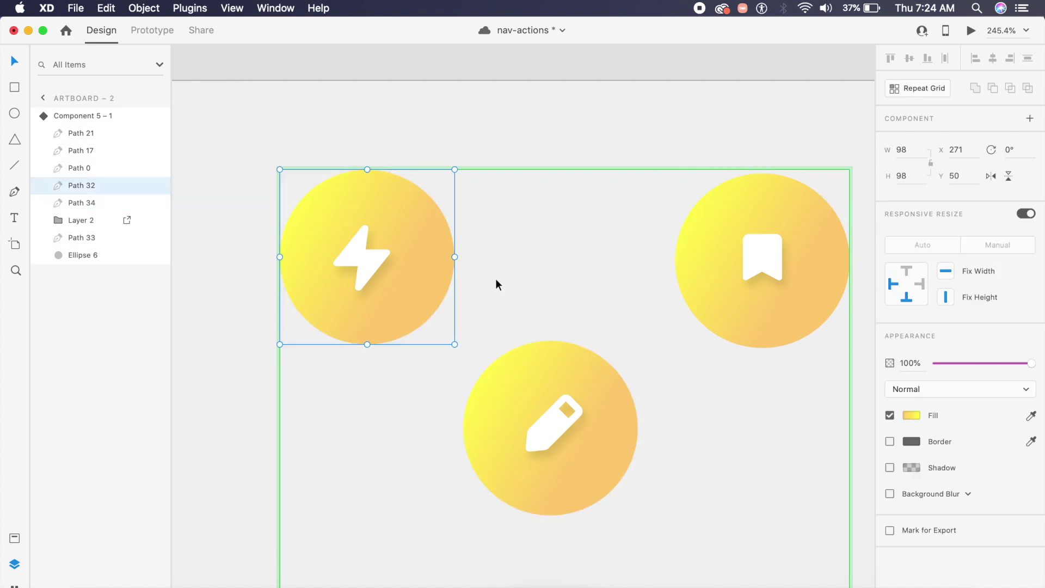
{"action": "double_click", "coordinate": [95, 186]}
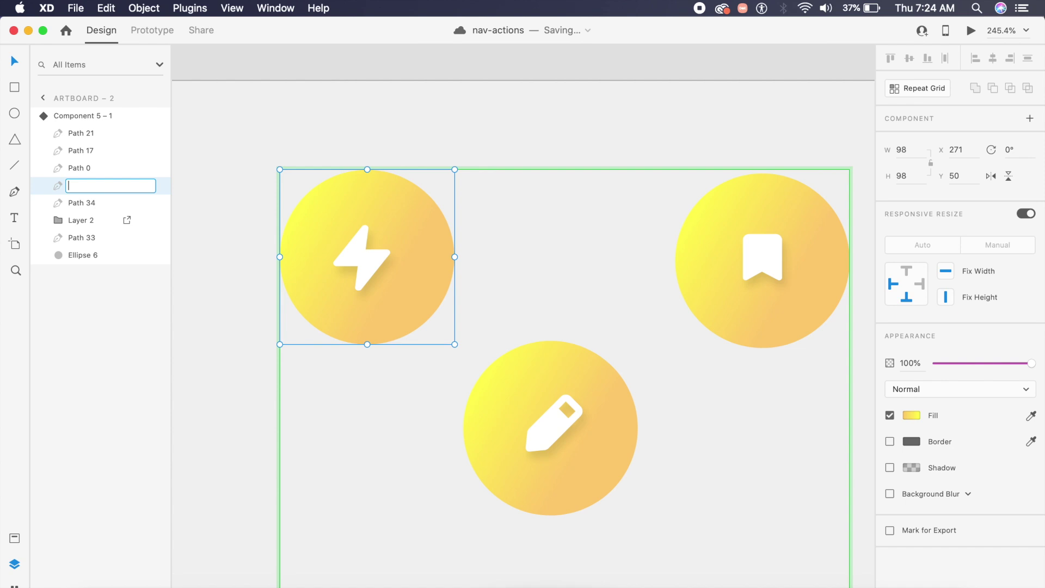
{"action": "type", "text": "1"}
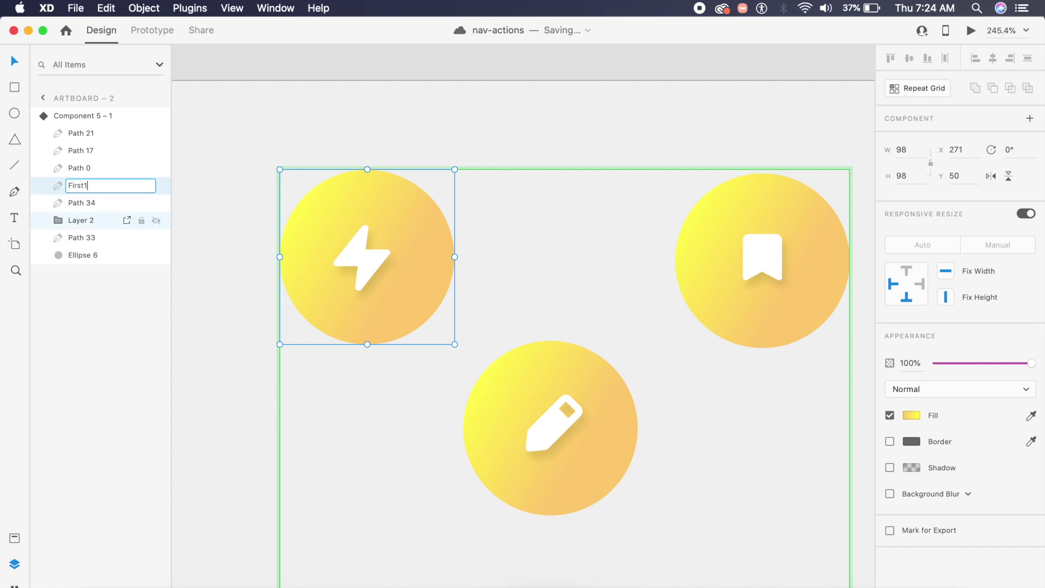
{"action": "left_click", "coordinate": [577, 381]}
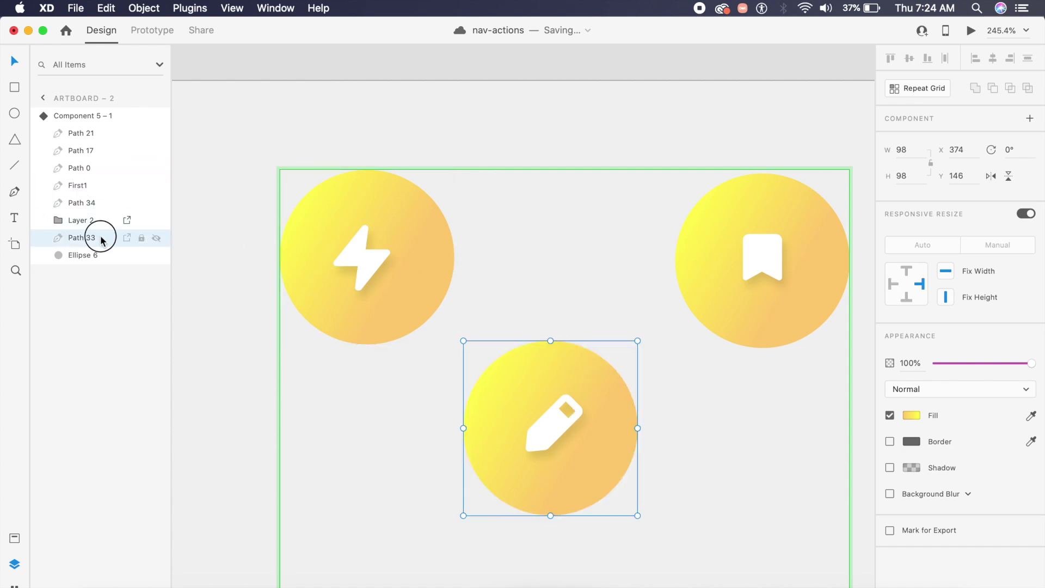
{"action": "double_click", "coordinate": [80, 238]}
{"action": "type", "text": "First2"}
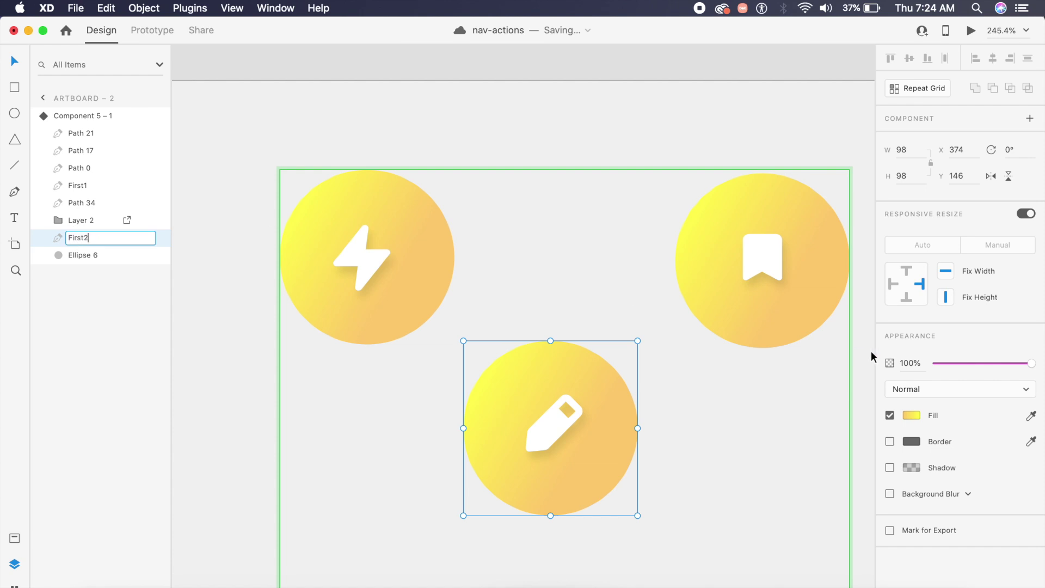
{"action": "double_click", "coordinate": [755, 312]}
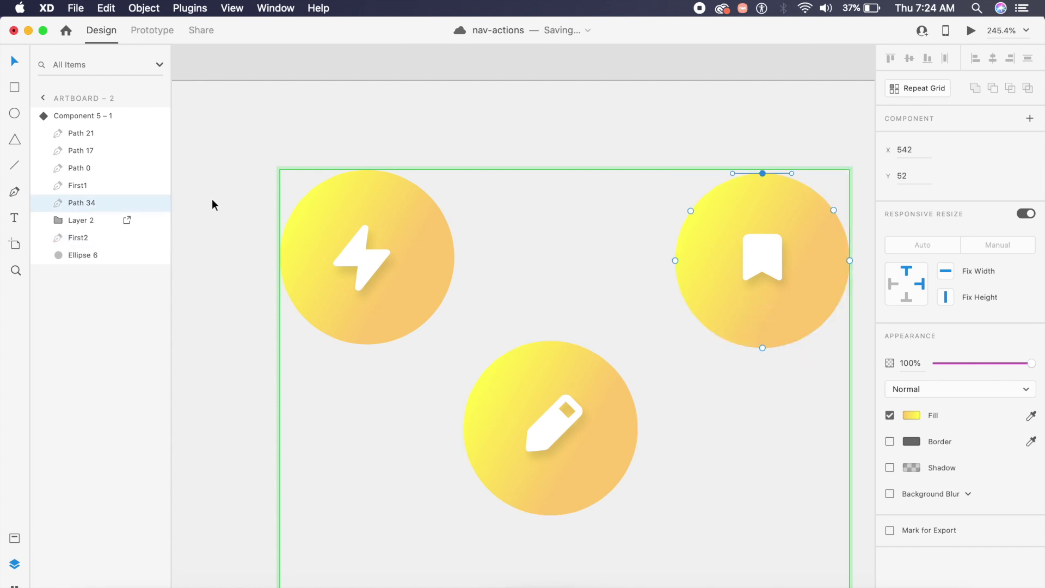
{"action": "double_click", "coordinate": [83, 205]}
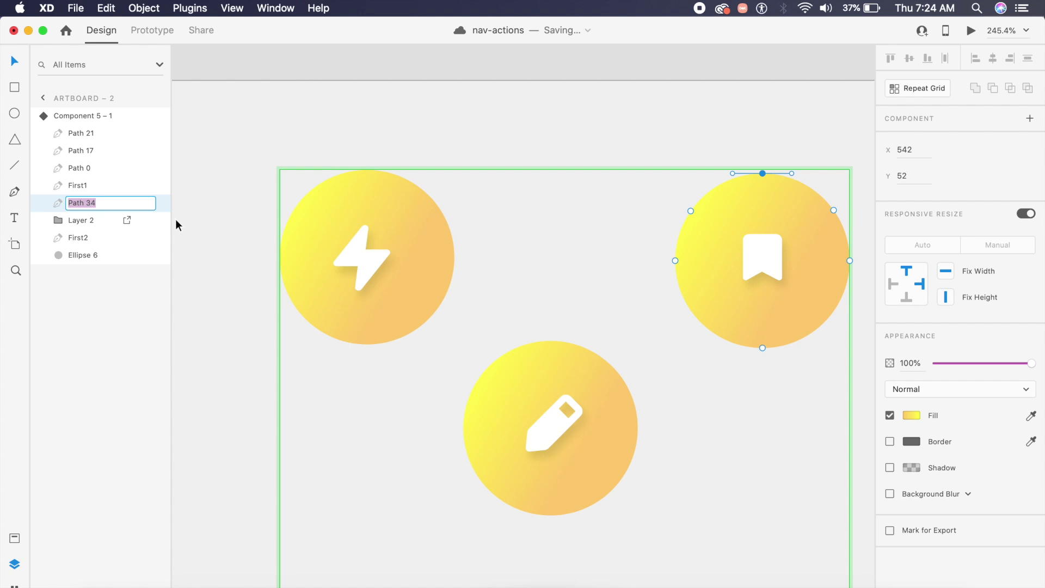
{"action": "type", "text": "F"}
{"action": "key", "text": "Return"}
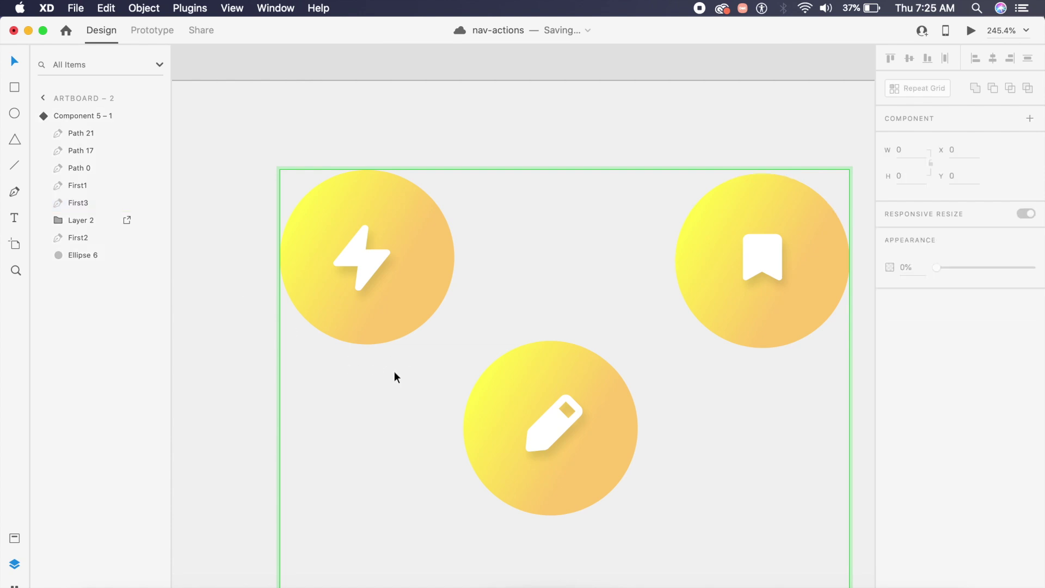
- Rotate the plus icon in the Tap state to 0° so that it forms a cross
{"action": "scroll", "coordinate": [394, 372], "scroll_direction": "down", "scroll_amount": 3}
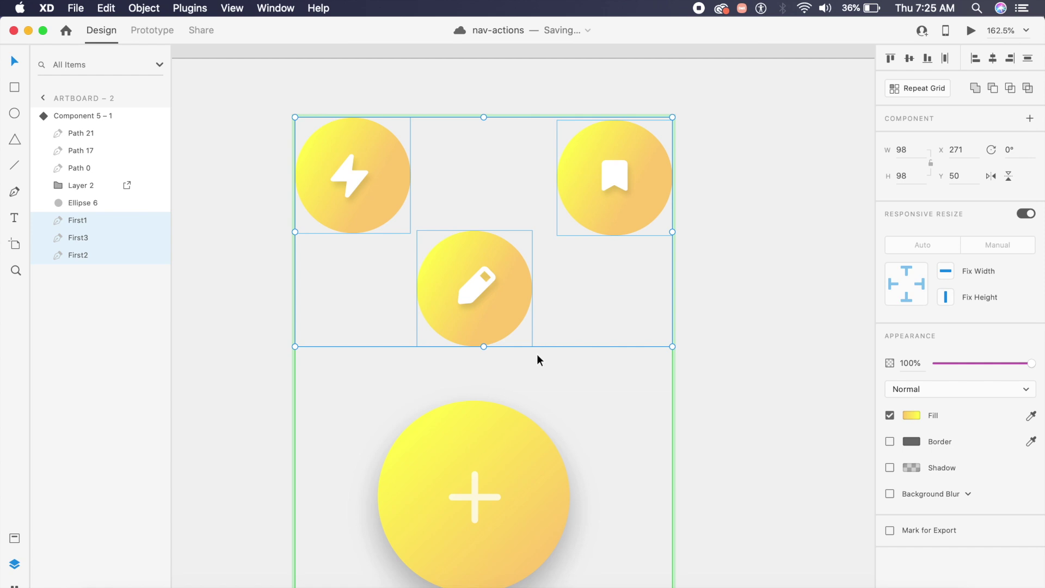
{"action": "left_click", "coordinate": [493, 498]}
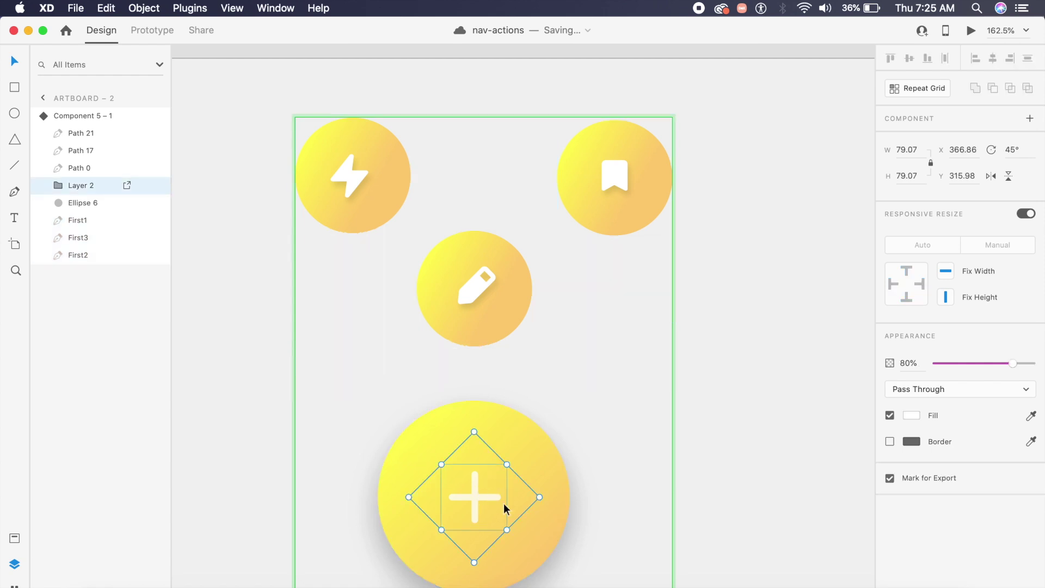
{"action": "left_click_drag", "start_coordinate": [544, 497], "coordinate": [506, 465]}
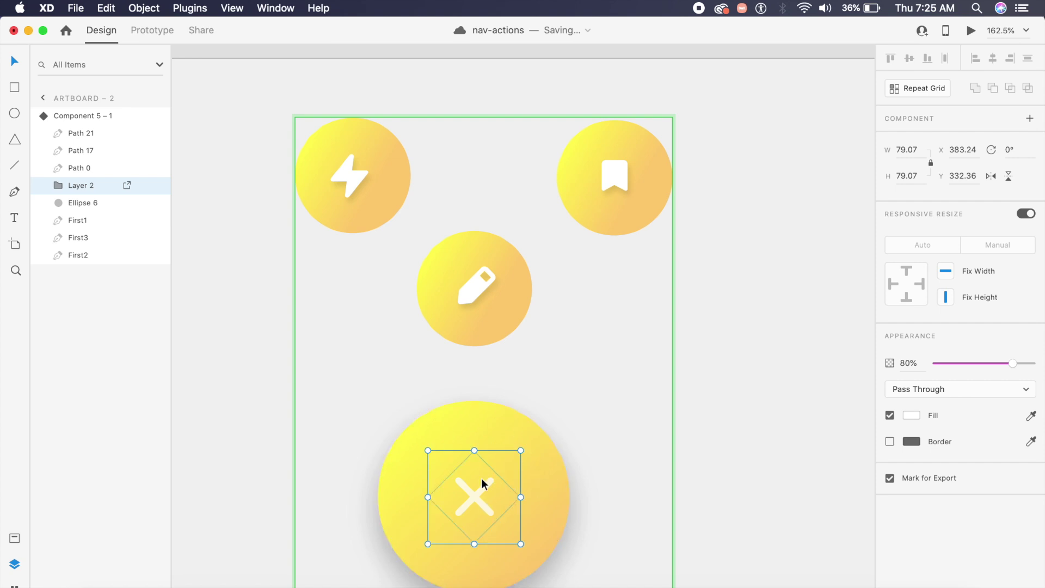
{"action": "scroll", "coordinate": [482, 482], "scroll_direction": "down", "scroll_amount": 5}
{"action": "left_click", "coordinate": [551, 464]}
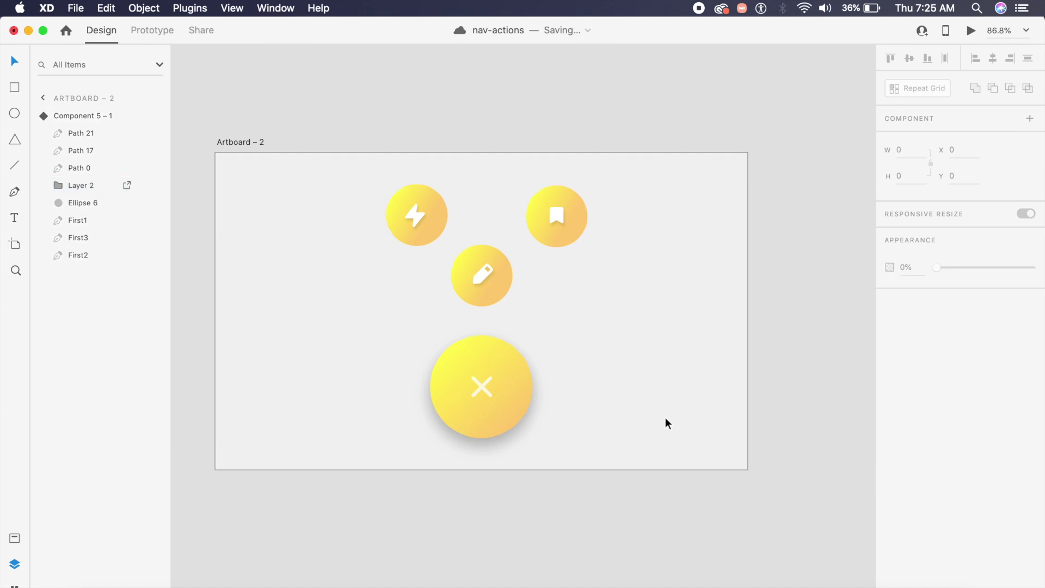
- Hide the lightning, pencil and bookmark icons in the component's Default State
{"action": "left_click", "coordinate": [470, 407]}
{"action": "left_click", "coordinate": [921, 140]}
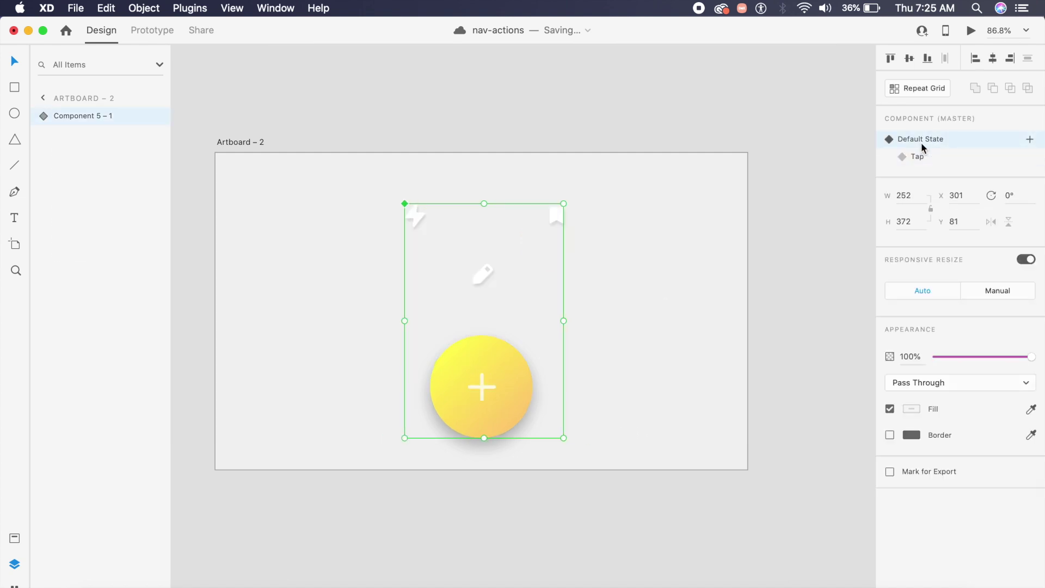
{"action": "double_click", "coordinate": [414, 216]}
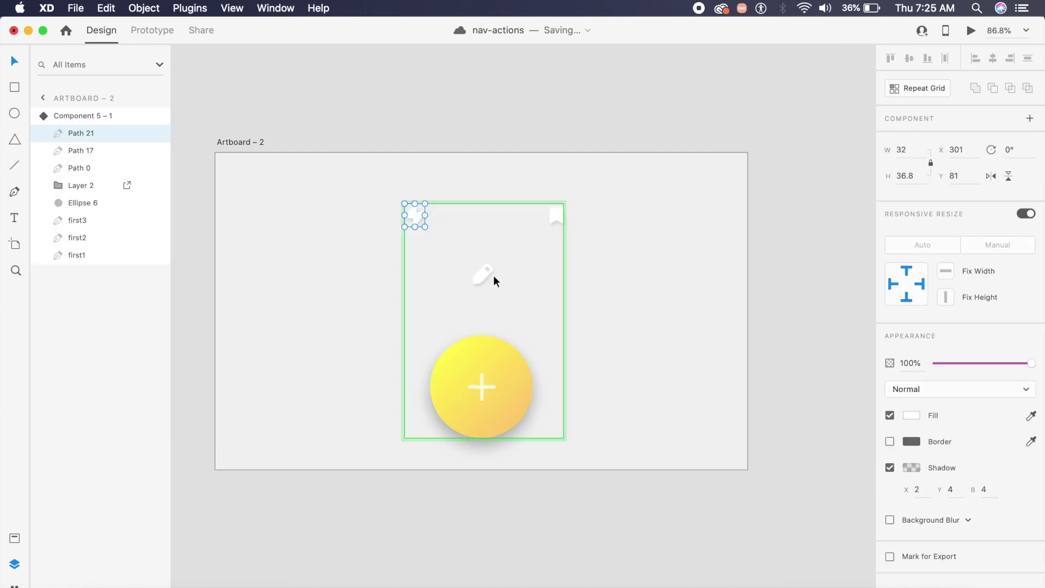
{"action": "left_click", "coordinate": [481, 274], "text": "shift"}
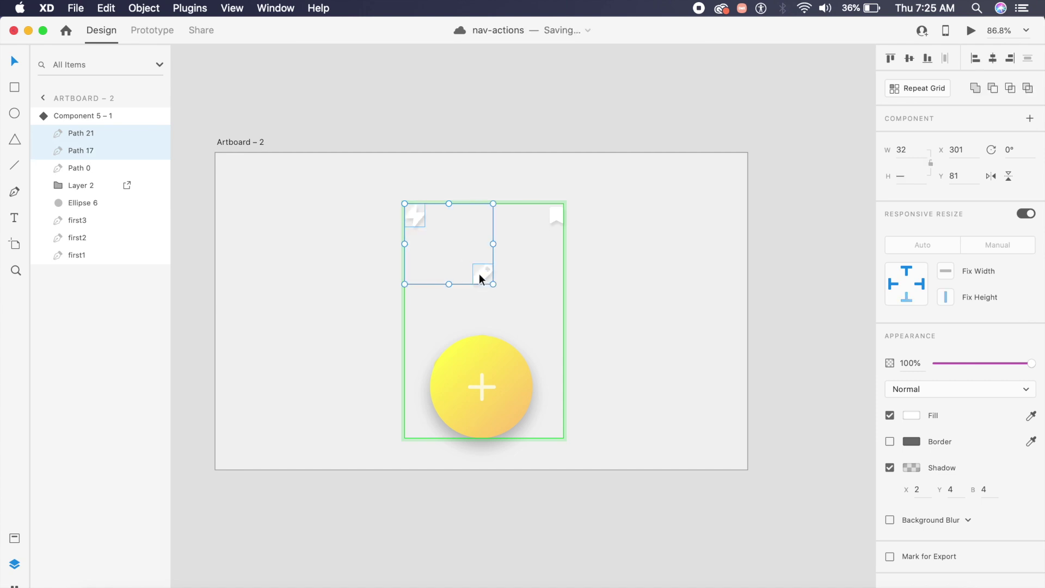
{"action": "left_click", "coordinate": [553, 216], "text": "shift"}
{"action": "key", "text": "super+comma"}
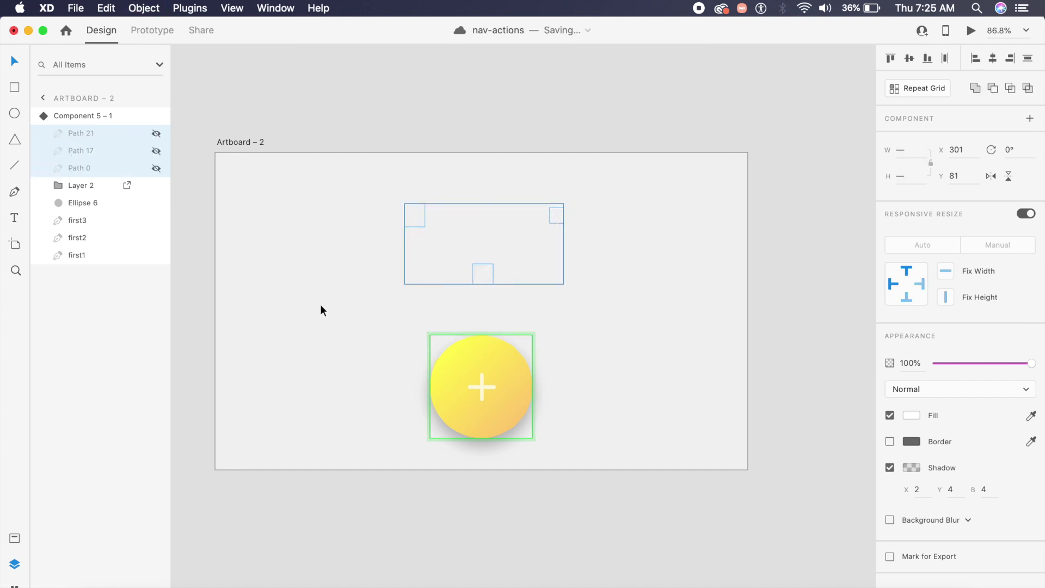
- Make the lightning, pencil and bookmark icons visible again in the component's Tap state
{"action": "left_click", "coordinate": [294, 285]}
{"action": "left_click", "coordinate": [474, 368]}
{"action": "left_click", "coordinate": [928, 157]}
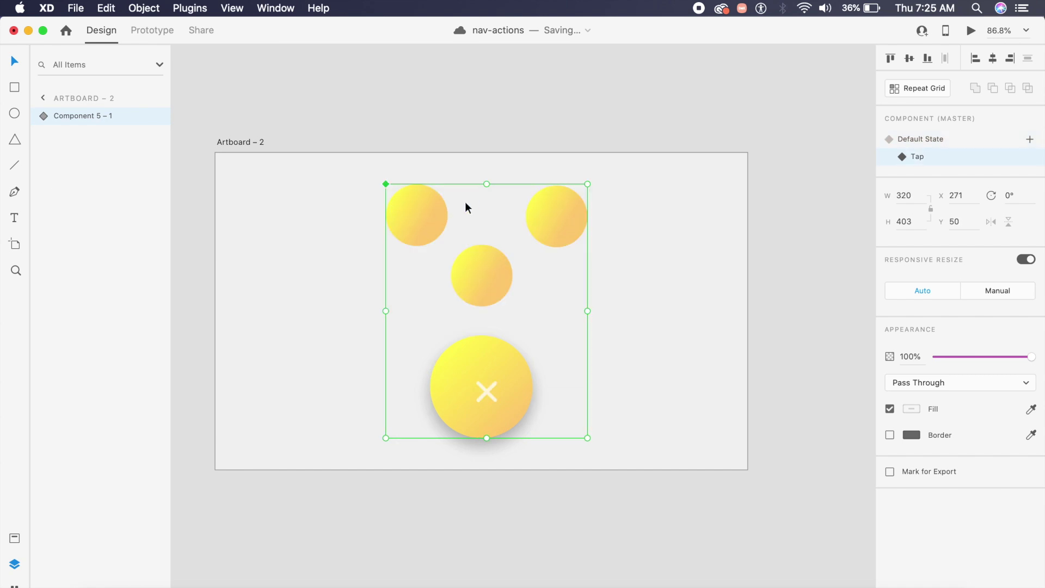
{"action": "double_click", "coordinate": [413, 227]}
{"action": "left_click", "coordinate": [156, 168]}
{"action": "left_click", "coordinate": [156, 151]}
{"action": "left_click", "coordinate": [157, 133]}
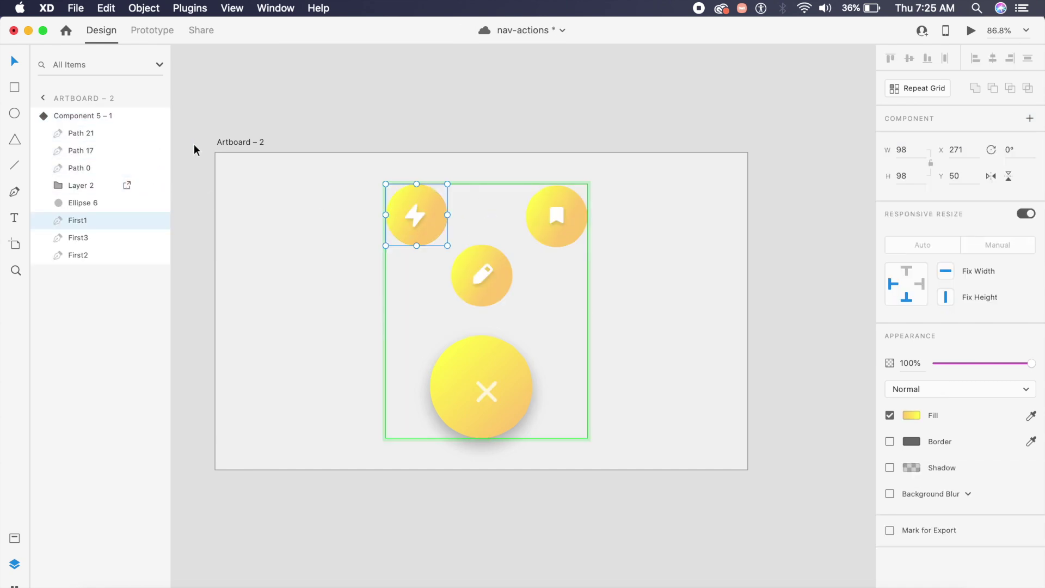
- Prototype the Default State's large yellow circle to Auto-Animate to the Tap state on tap
{"action": "left_click", "coordinate": [292, 202]}
{"action": "left_click", "coordinate": [483, 280]}
{"action": "left_click", "coordinate": [900, 140]}
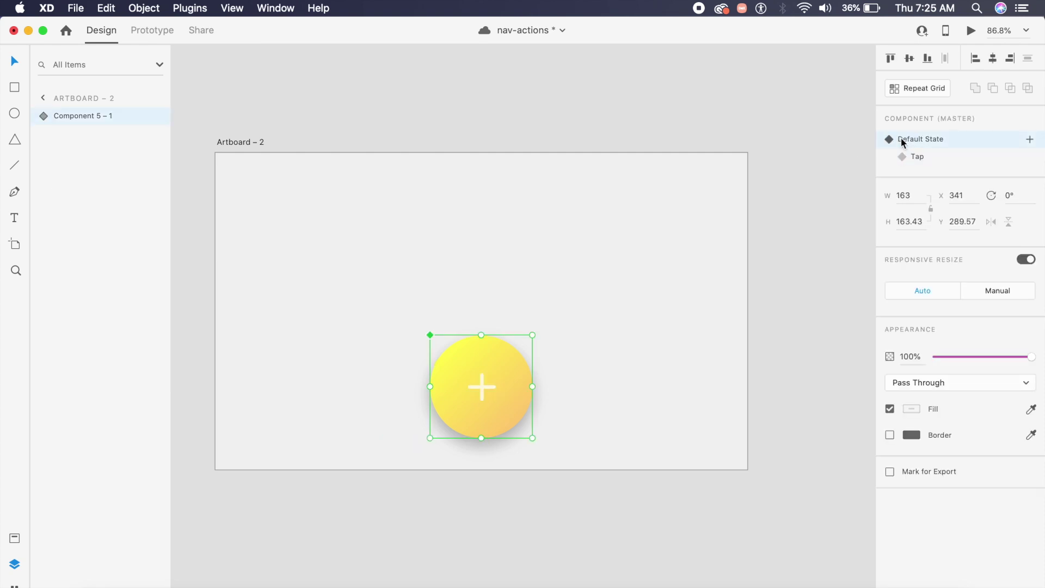
{"action": "left_click", "coordinate": [153, 31]}
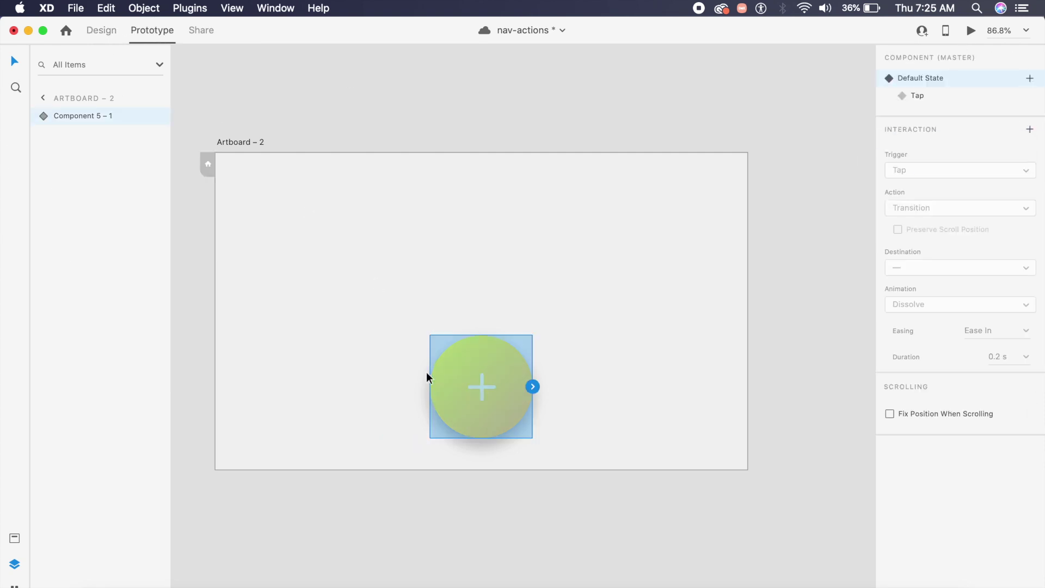
{"action": "double_click", "coordinate": [486, 376]}
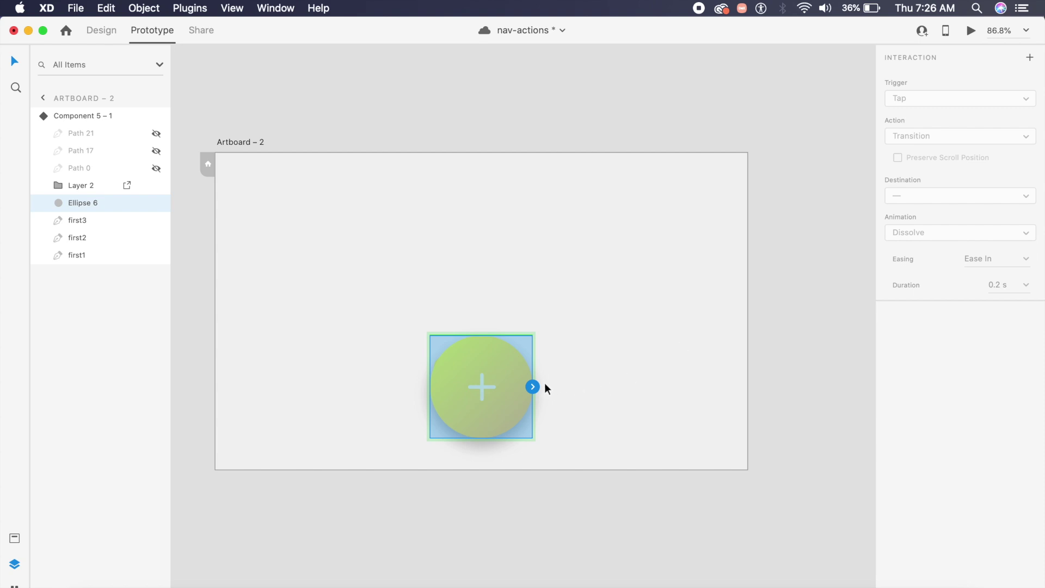
{"action": "left_click", "coordinate": [534, 386]}
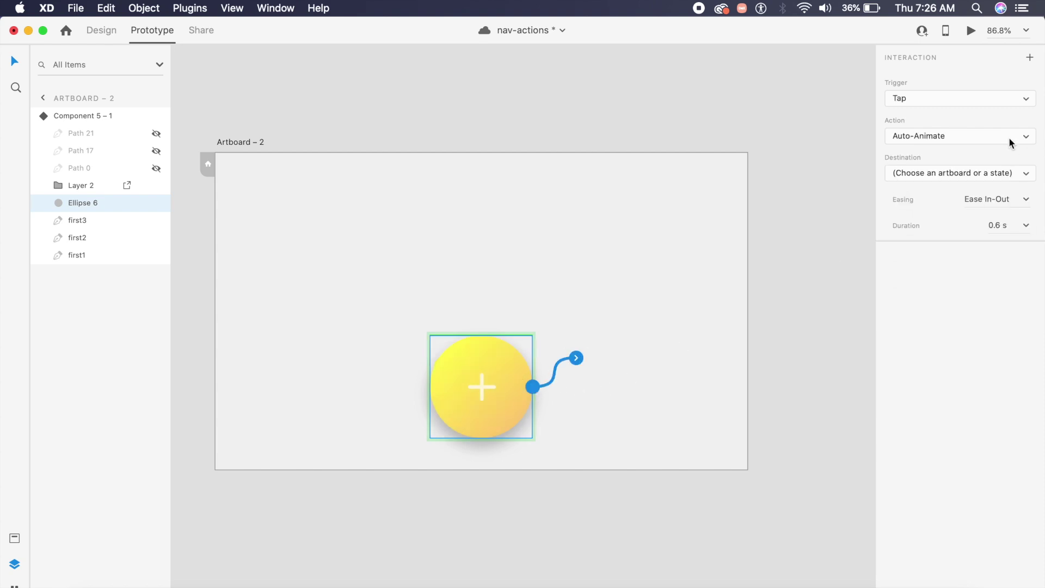
{"action": "left_click", "coordinate": [983, 173]}
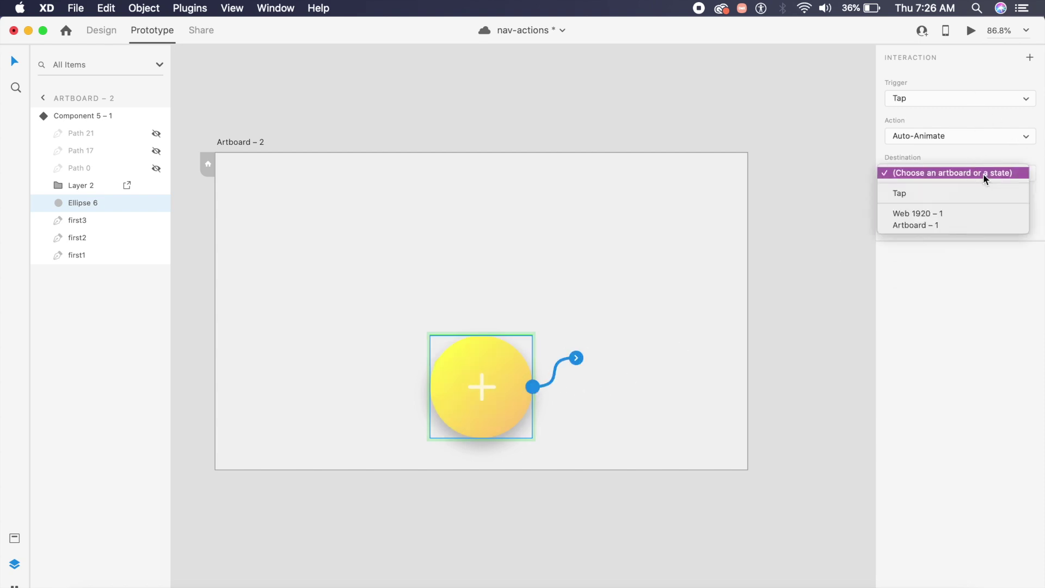
{"action": "left_click", "coordinate": [922, 196]}
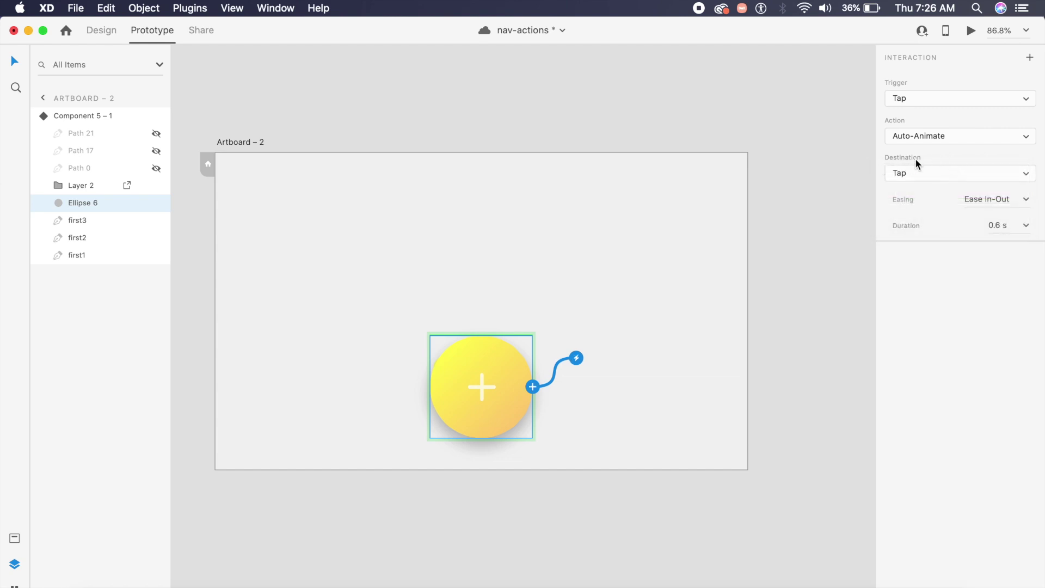
- Set the large circle's interaction to Ease Out easing with a duration of 0.3 s
{"action": "left_click", "coordinate": [1026, 211]}
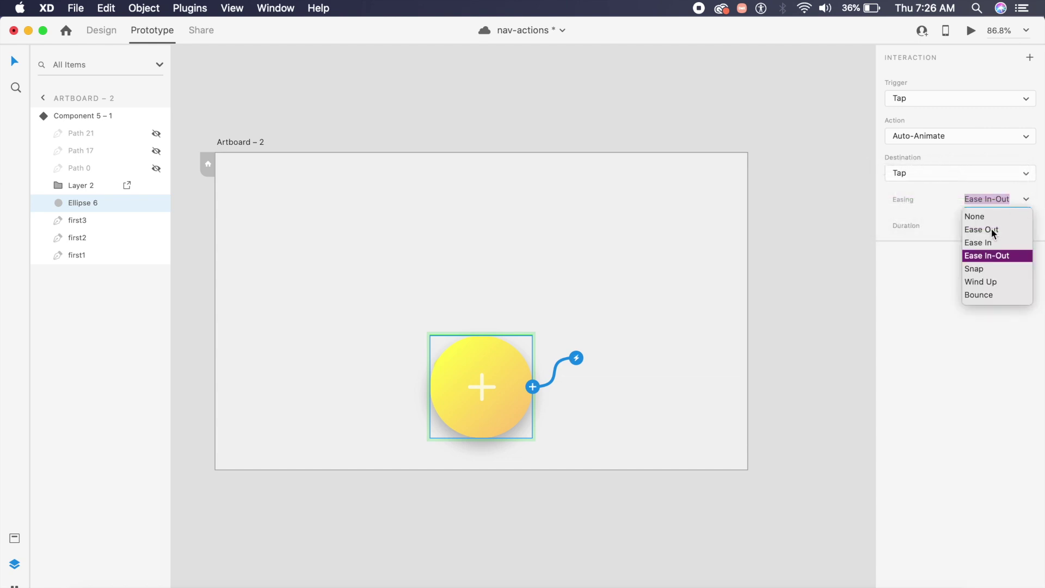
{"action": "left_click", "coordinate": [990, 227]}
{"action": "left_click", "coordinate": [1007, 225]}
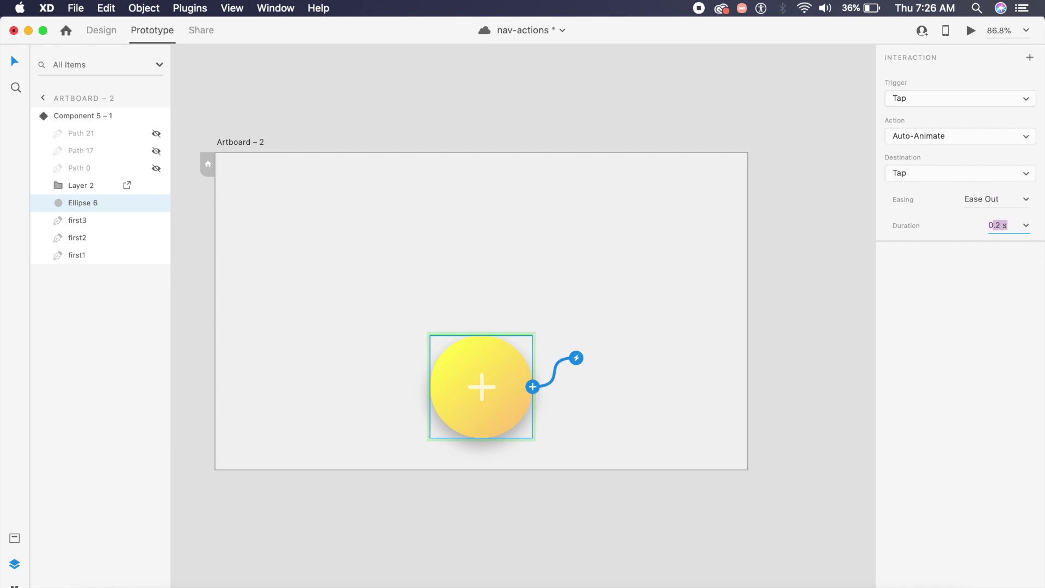
{"action": "type", "text": "3"}
{"action": "left_click", "coordinate": [611, 389]}
- Prototype the Tap state's cross icon to Auto-Animate back to the Default State on tap
{"action": "left_click", "coordinate": [479, 390]}
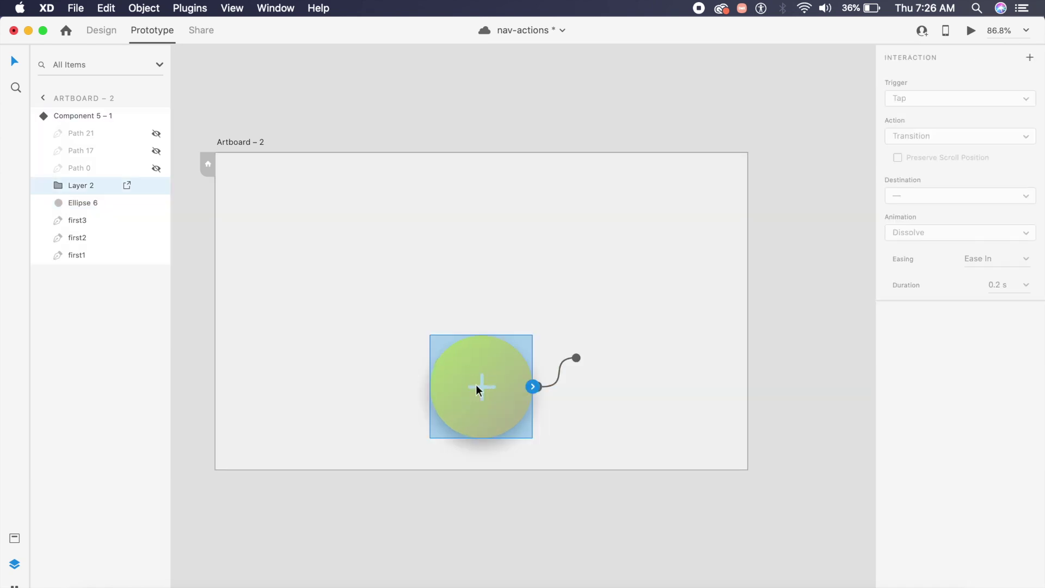
{"action": "left_click", "coordinate": [332, 246]}
{"action": "left_click", "coordinate": [104, 28]}
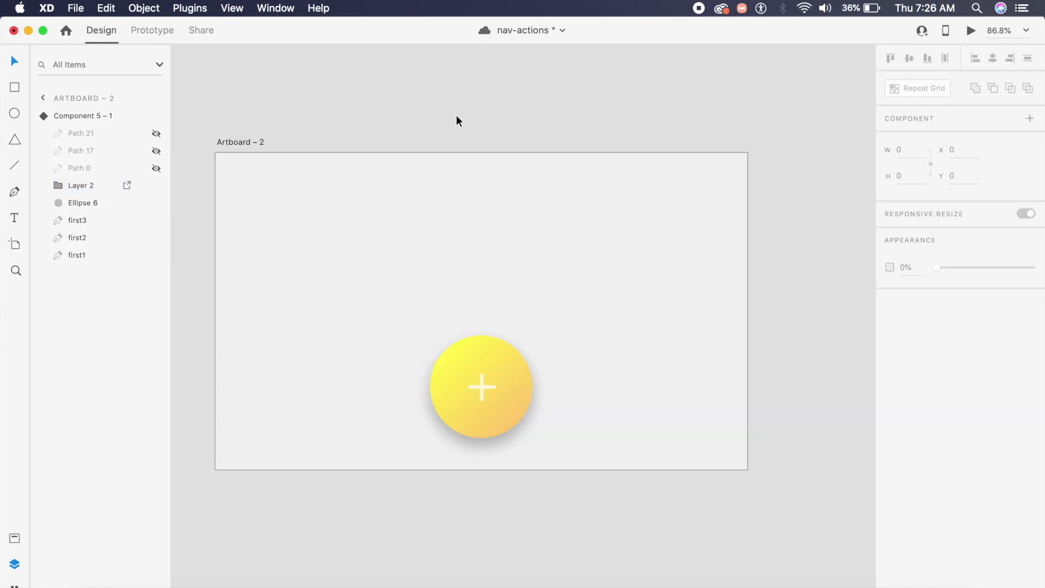
{"action": "left_click", "coordinate": [511, 382]}
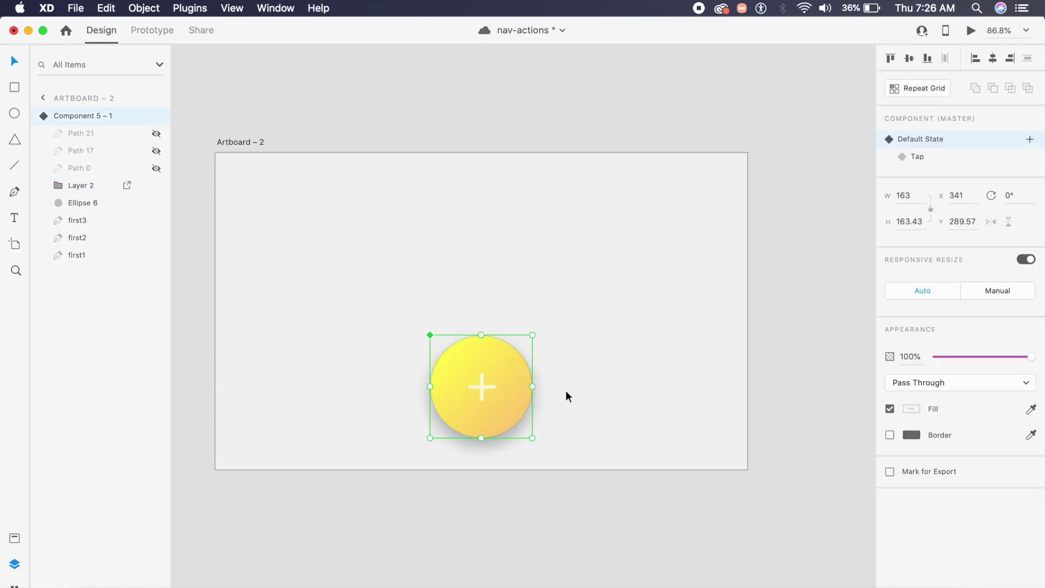
{"action": "left_click", "coordinate": [930, 161]}
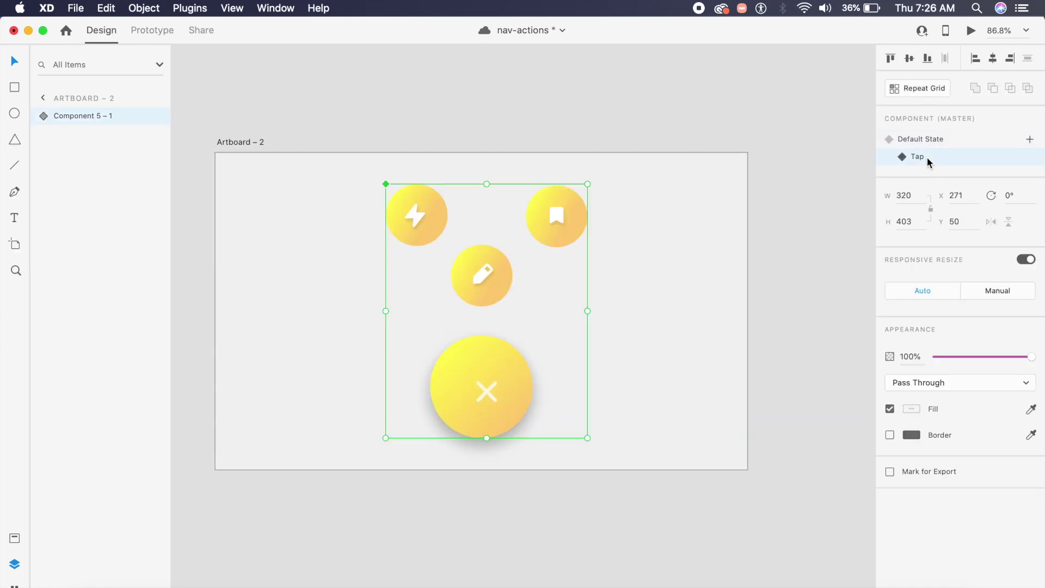
{"action": "left_click", "coordinate": [161, 34]}
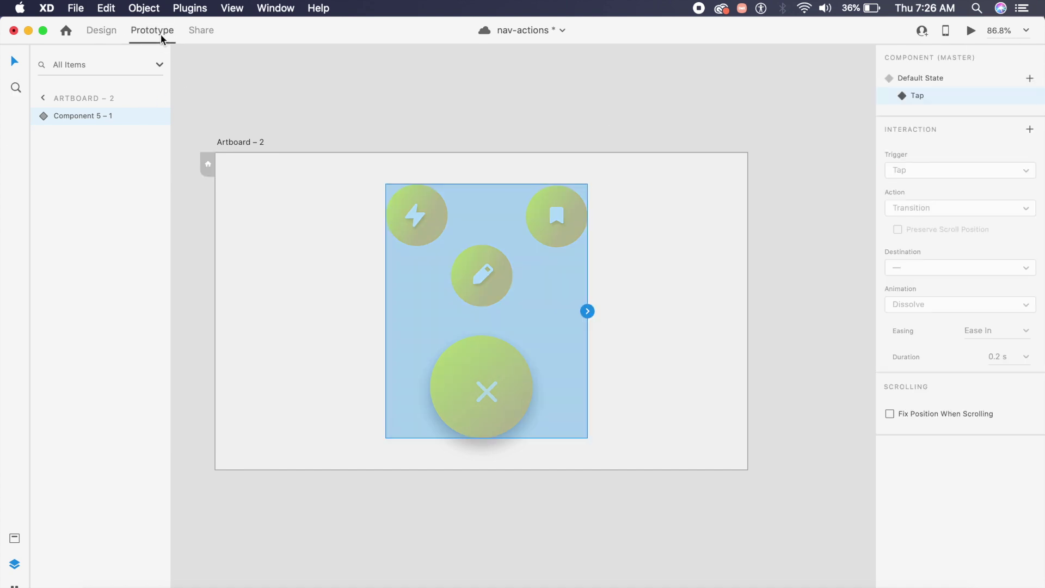
{"action": "double_click", "coordinate": [522, 364]}
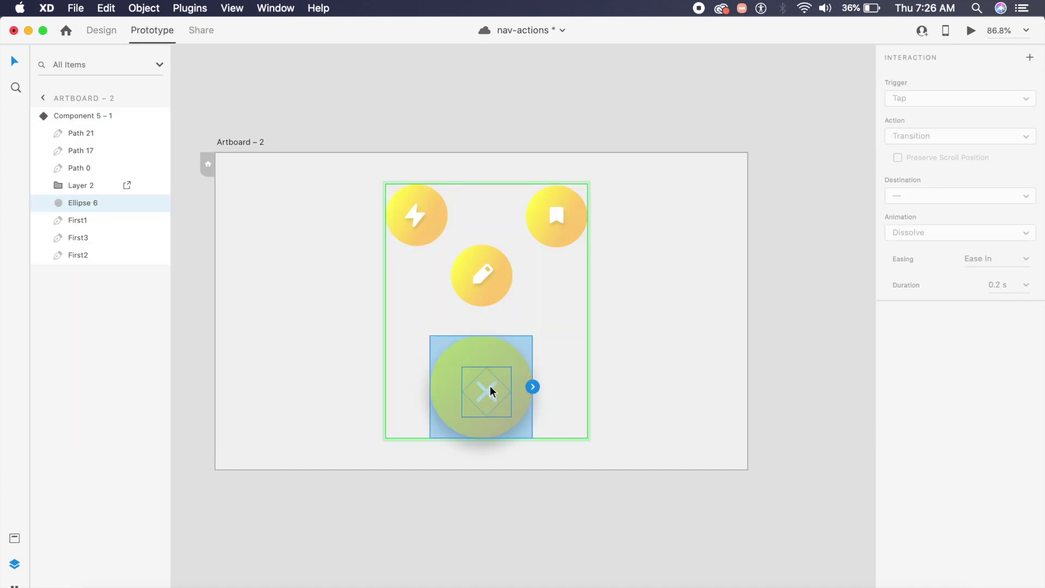
{"action": "left_click", "coordinate": [490, 391]}
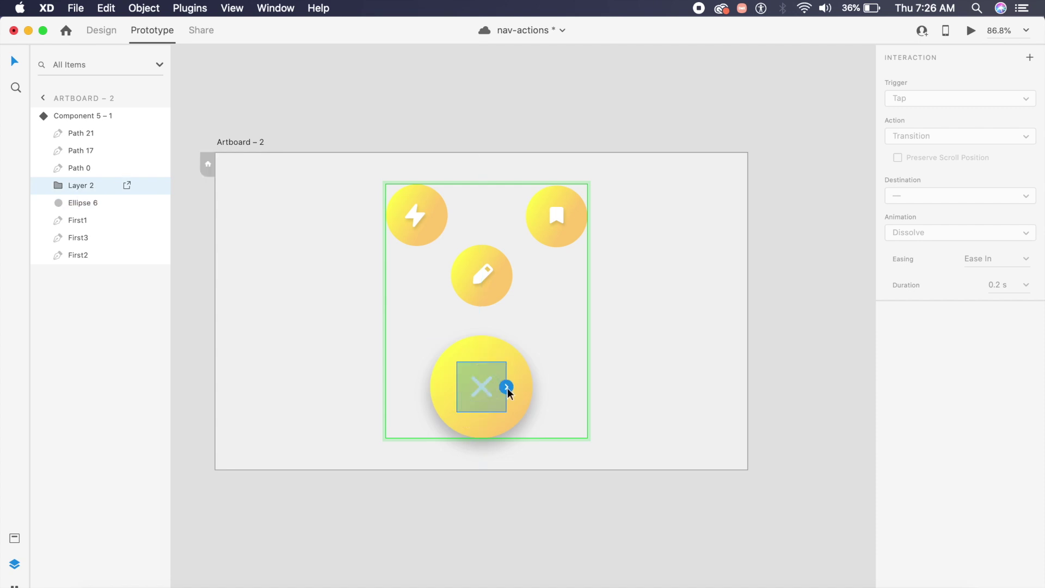
{"action": "left_click", "coordinate": [506, 387]}
{"action": "left_click", "coordinate": [999, 173]}
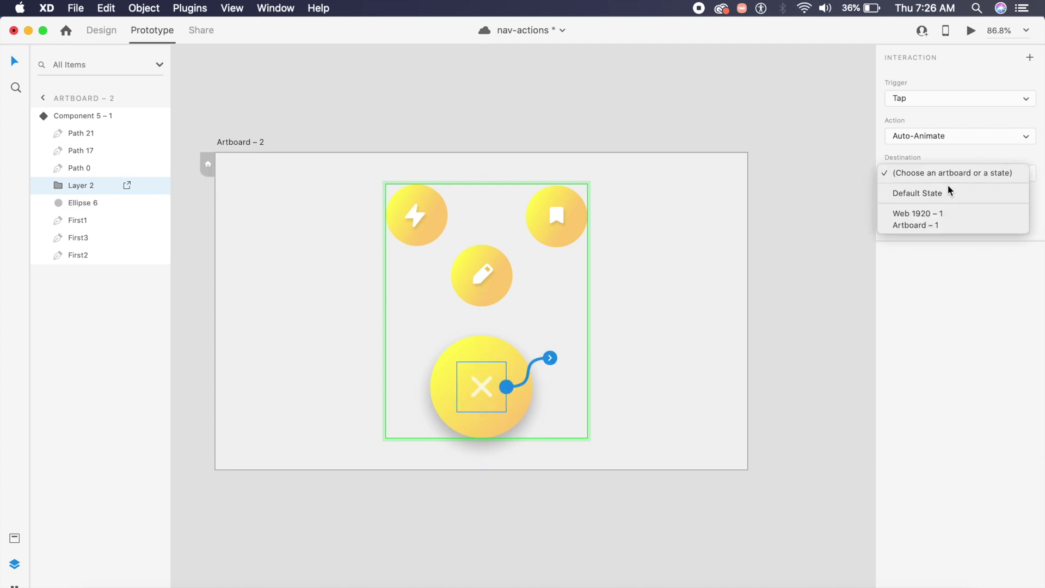
{"action": "left_click", "coordinate": [950, 193]}
- Set the duration of the cross icon's interaction to 0.2 s
{"action": "left_click", "coordinate": [1025, 226]}
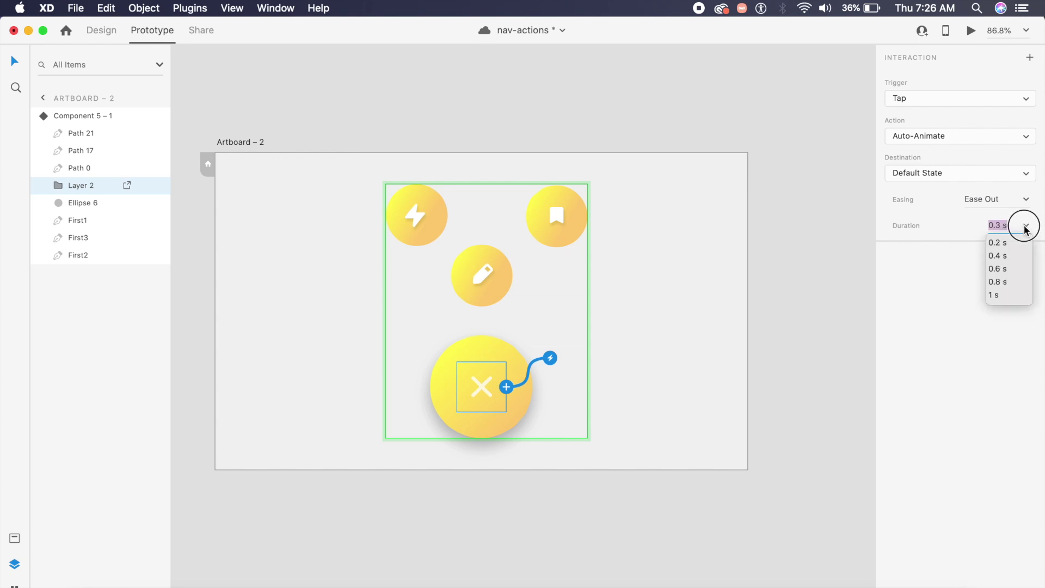
{"action": "left_click", "coordinate": [998, 242]}
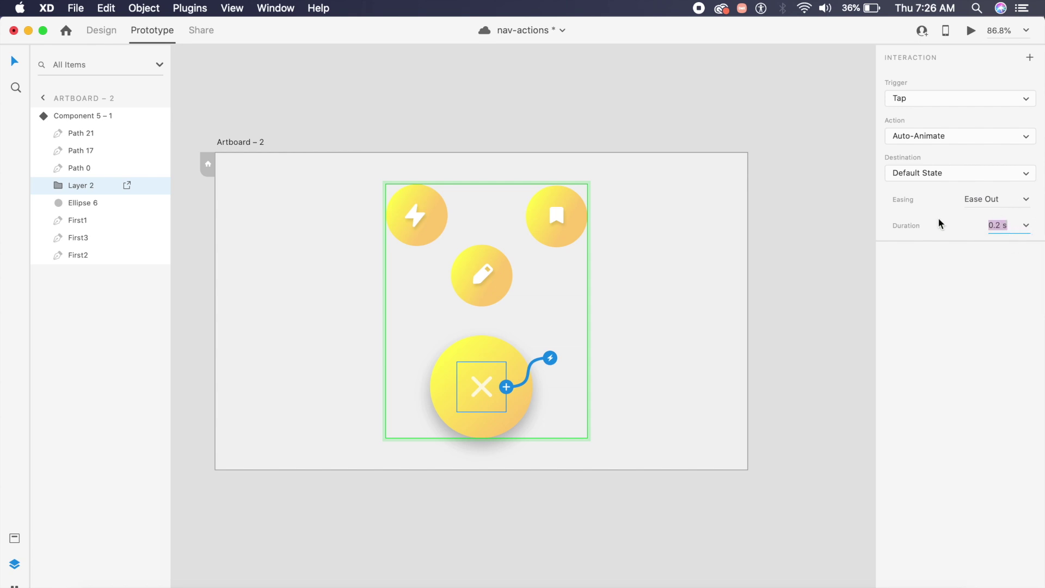
{"action": "left_click", "coordinate": [759, 229]}
- Return the component to its Default State and preview the prototype, tapping the button to open and close the icon circles
{"action": "left_click", "coordinate": [458, 389]}
{"action": "left_click", "coordinate": [966, 77]}
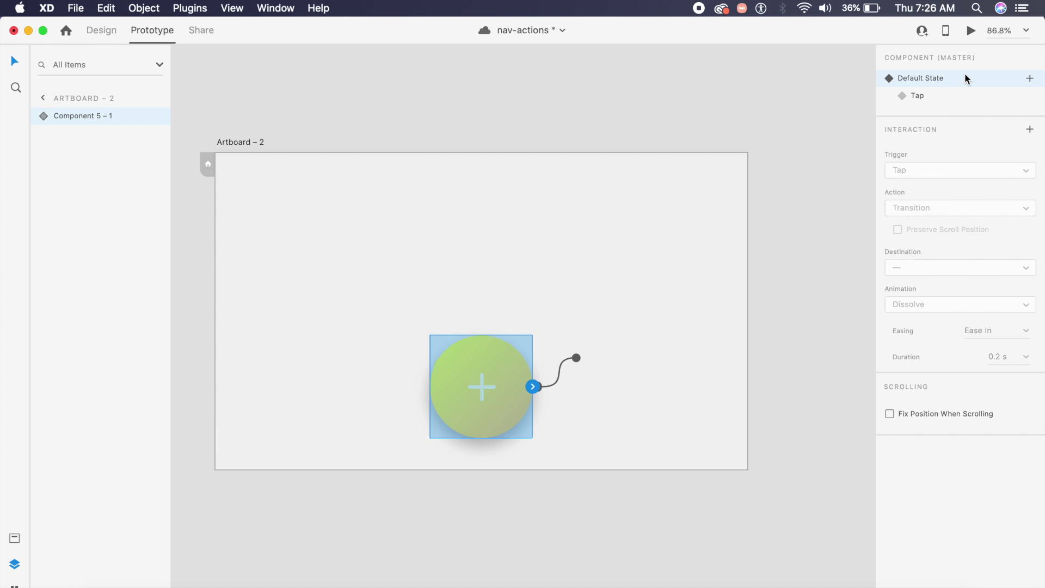
{"action": "left_click", "coordinate": [971, 31]}
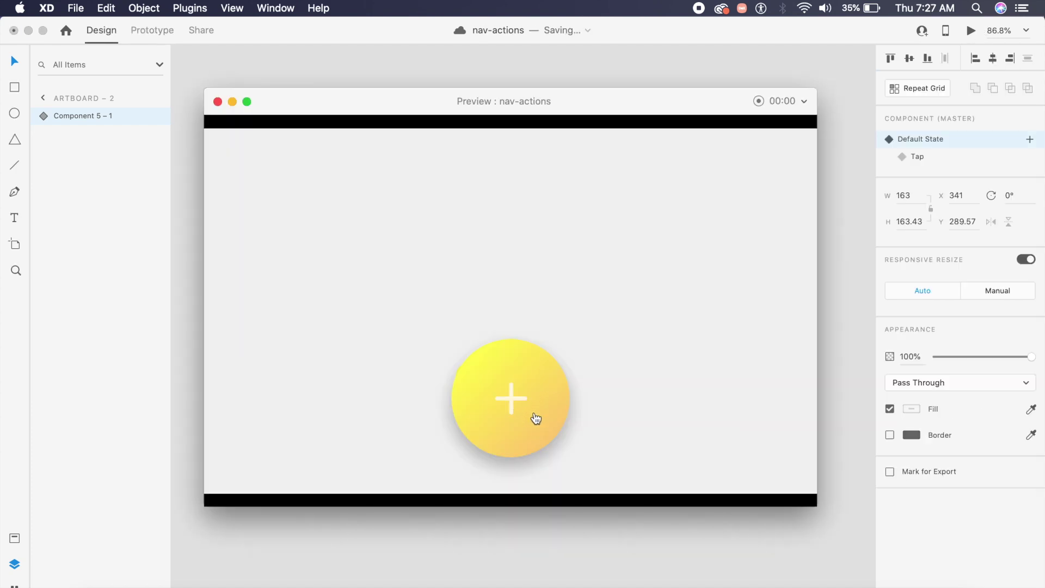
{"action": "left_click", "coordinate": [515, 412]}
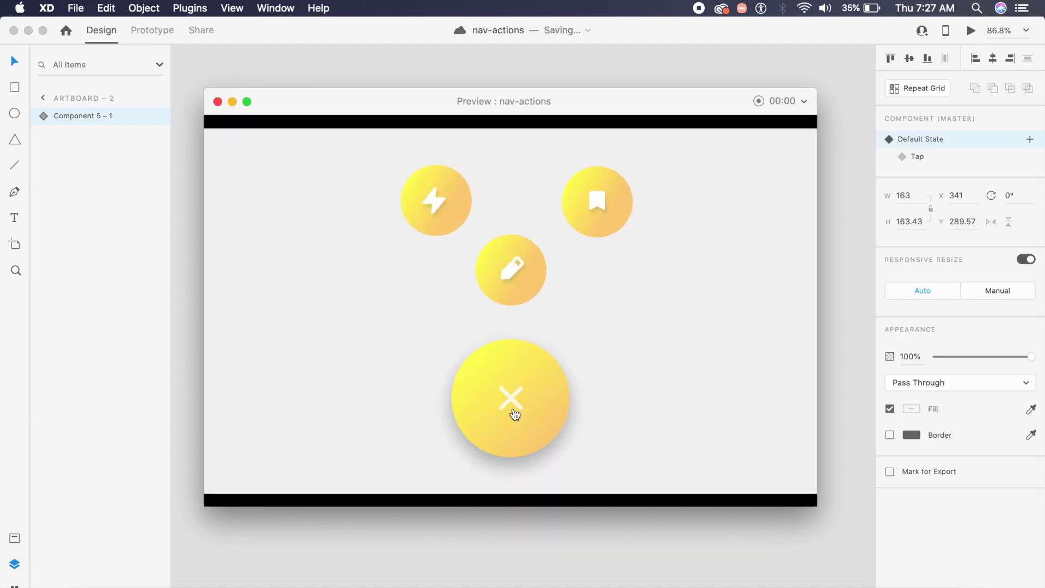
{"action": "left_click", "coordinate": [514, 414]}
{"action": "left_click", "coordinate": [513, 409]}
{"action": "left_click", "coordinate": [217, 102]}
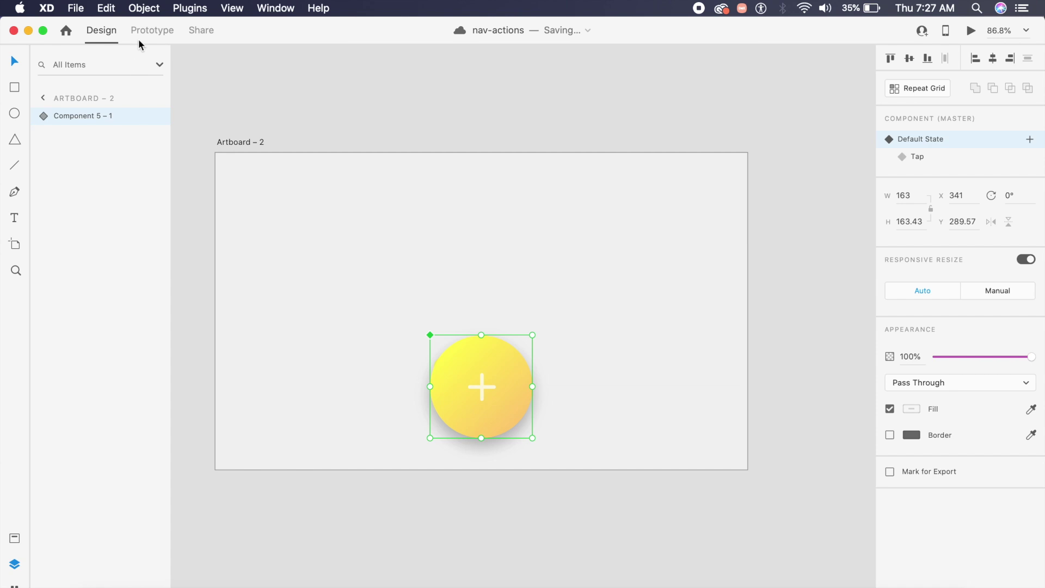
- Prototype the component's Default State: set the duration of the large circle's tap Auto-Animate interaction to 0.7 s
{"action": "left_click", "coordinate": [152, 29]}
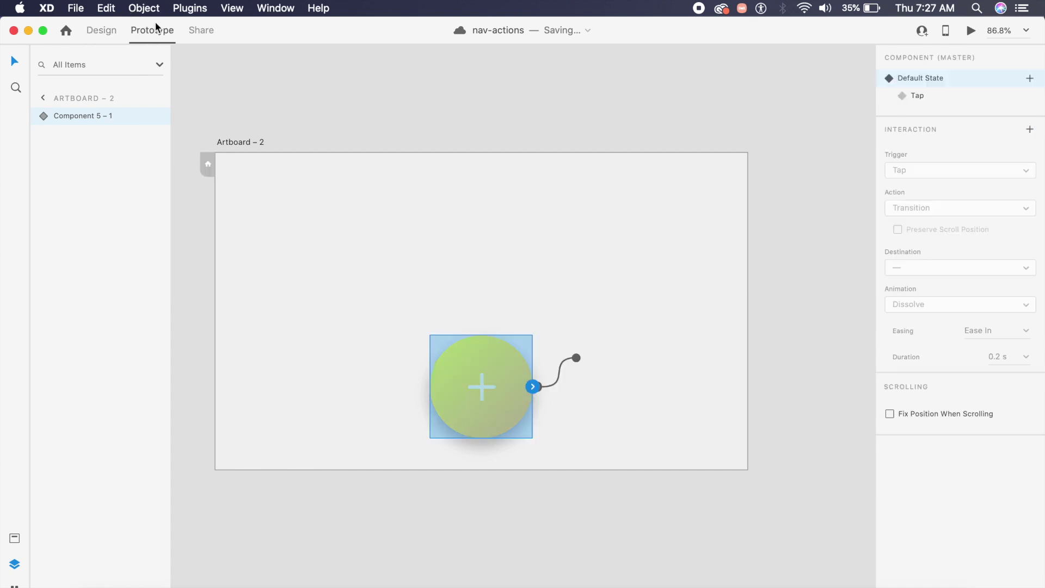
{"action": "left_click", "coordinate": [531, 386]}
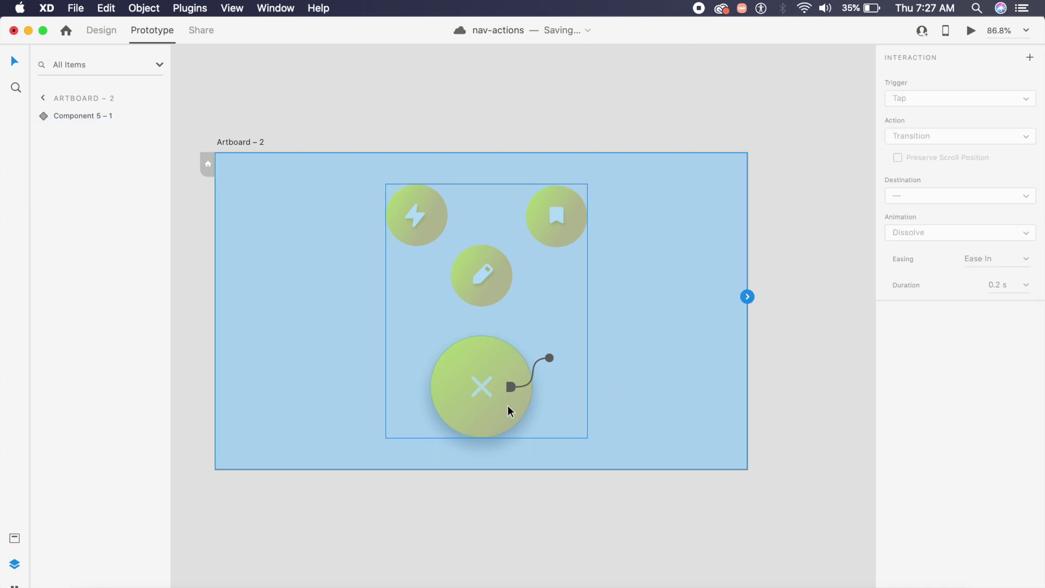
{"action": "left_click", "coordinate": [948, 90]}
{"action": "left_click", "coordinate": [937, 80]}
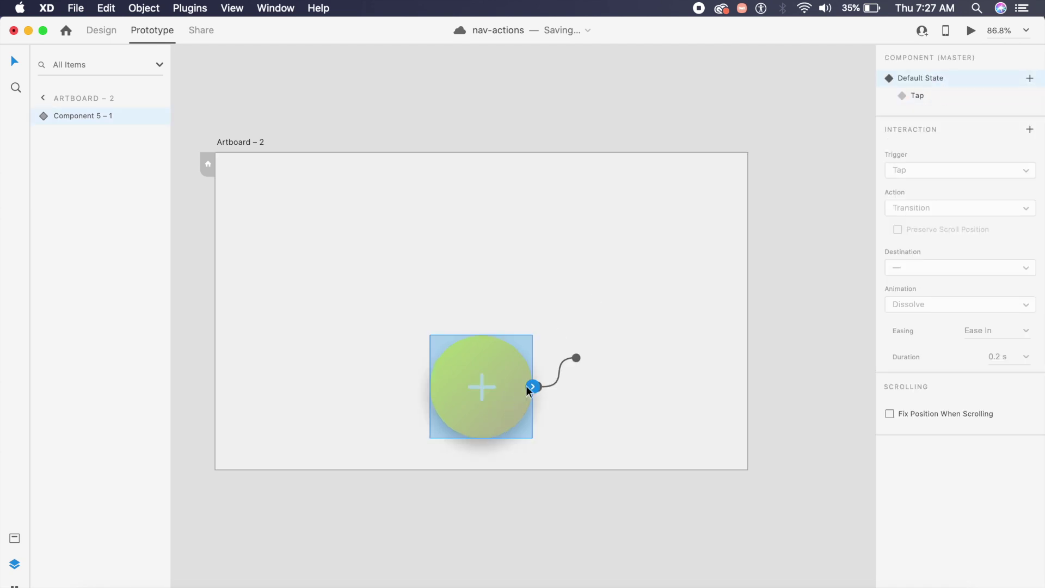
{"action": "double_click", "coordinate": [513, 388]}
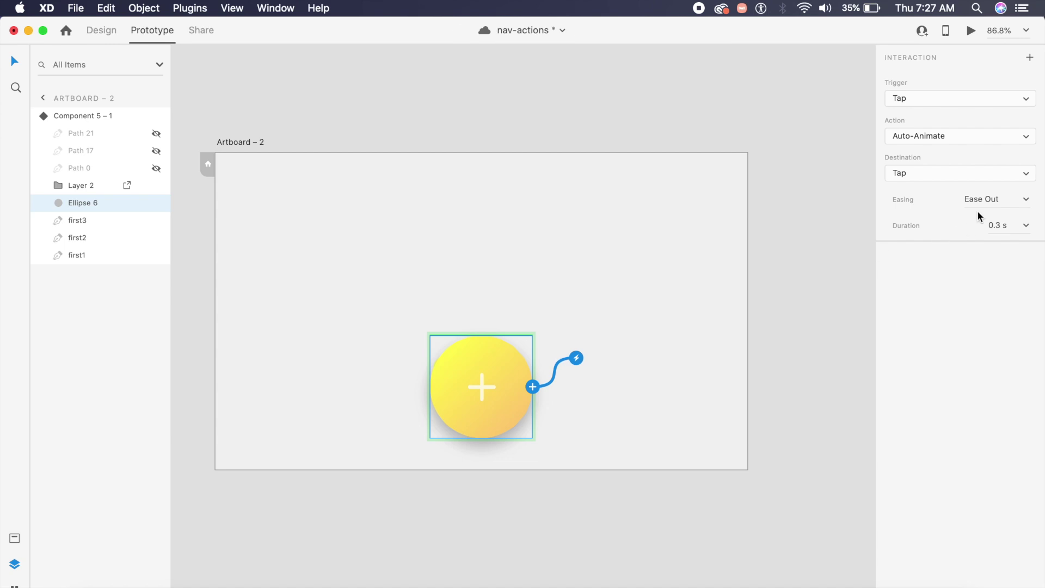
{"action": "left_click", "coordinate": [1016, 226]}
{"action": "key", "text": "Down"}
{"action": "type", "text": "7"}
{"action": "key", "text": "Return"}
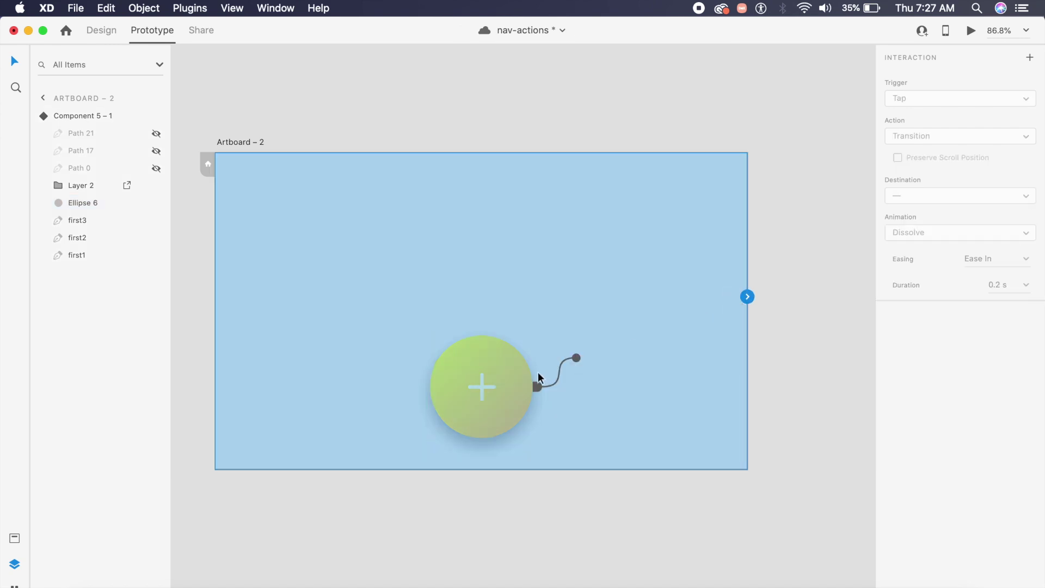
- Preview the prototype from the component's Default State, tapping the button repeatedly to release and retract the icon circles, and close the preview
{"action": "left_click", "coordinate": [520, 370]}
{"action": "left_click", "coordinate": [972, 31]}
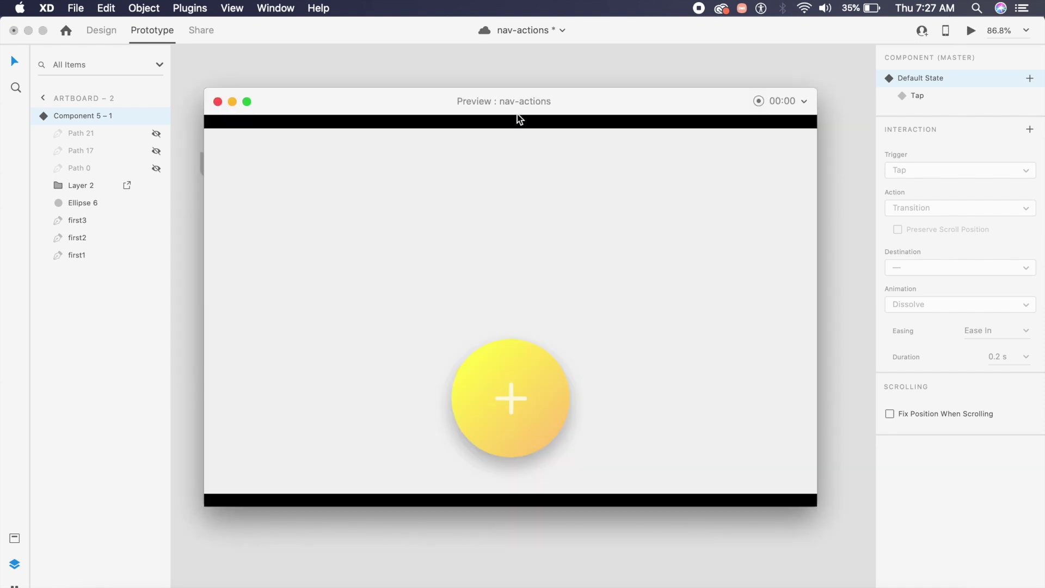
{"action": "left_click_drag", "start_coordinate": [579, 107], "coordinate": [578, 94]}
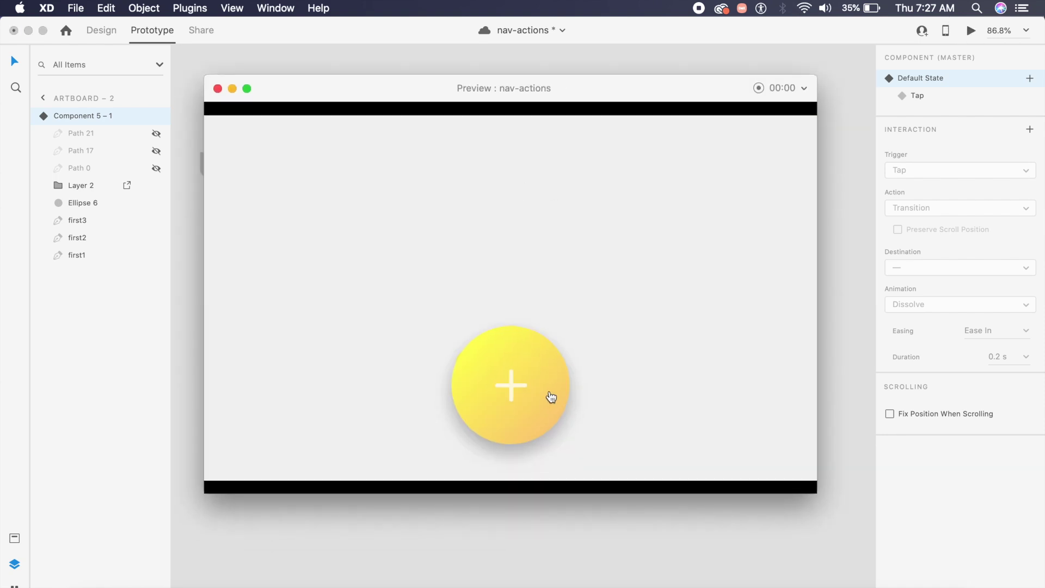
{"action": "left_click", "coordinate": [532, 402]}
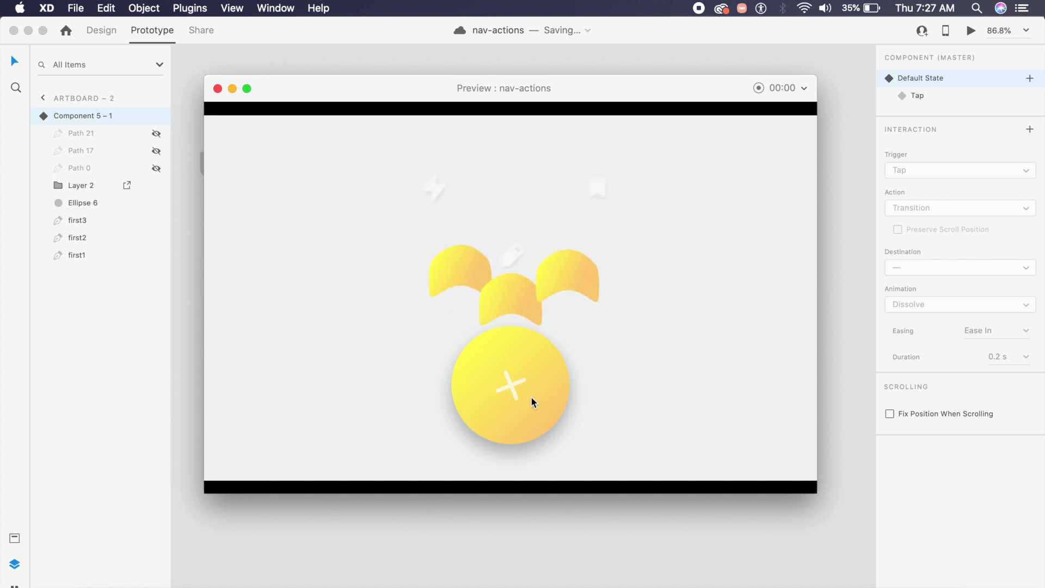
{"action": "left_click", "coordinate": [524, 385]}
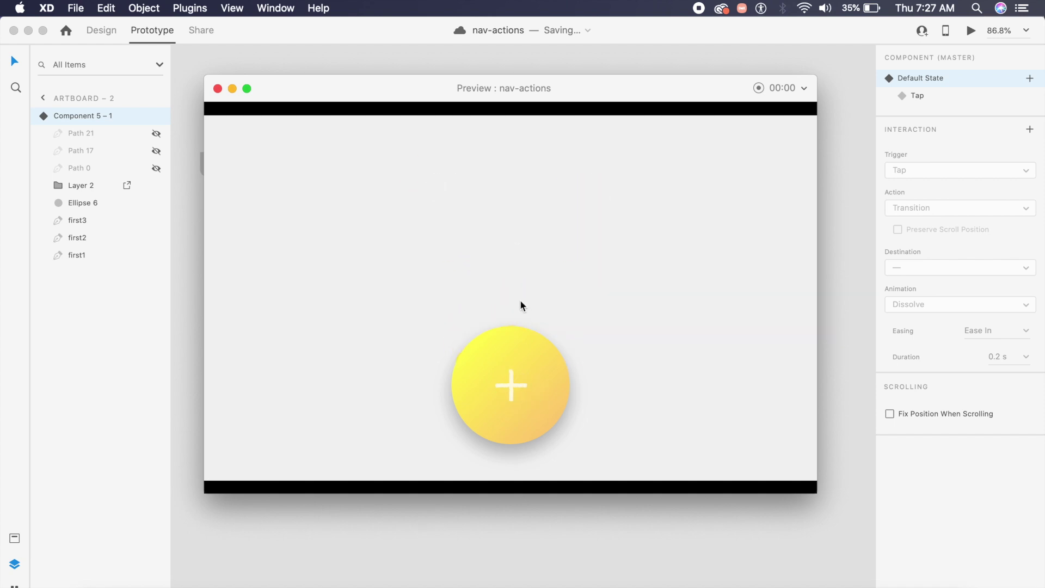
{"action": "left_click", "coordinate": [517, 367]}
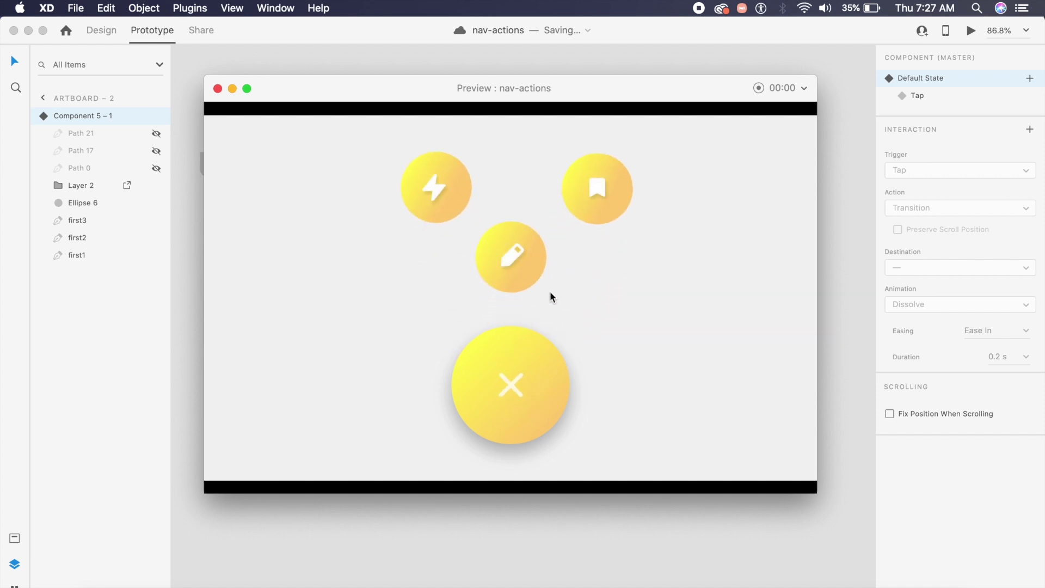
{"action": "left_click", "coordinate": [518, 366]}
{"action": "left_click", "coordinate": [514, 385]}
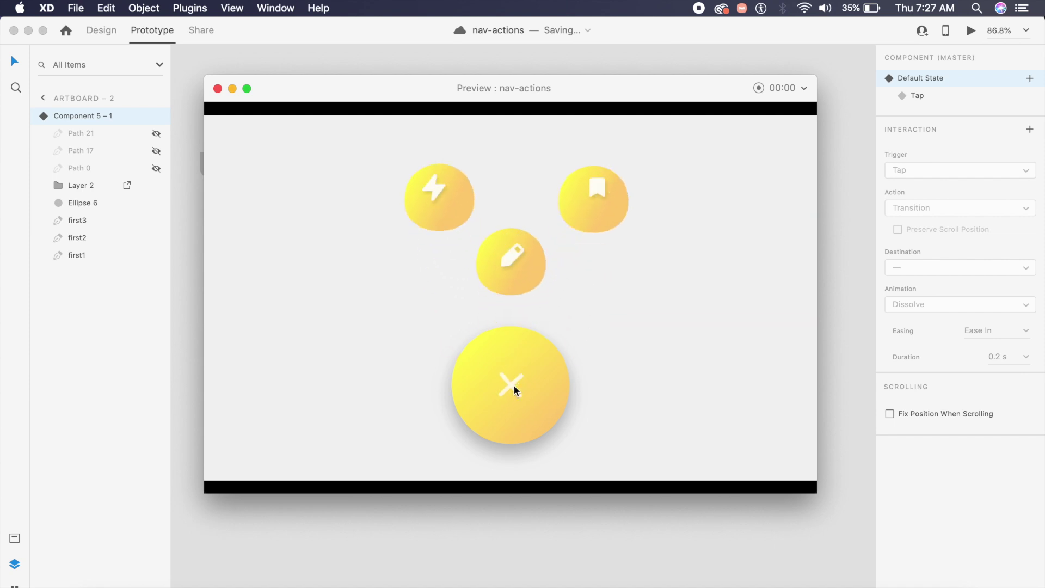
{"action": "left_click", "coordinate": [515, 397]}
{"action": "left_click", "coordinate": [515, 397]}
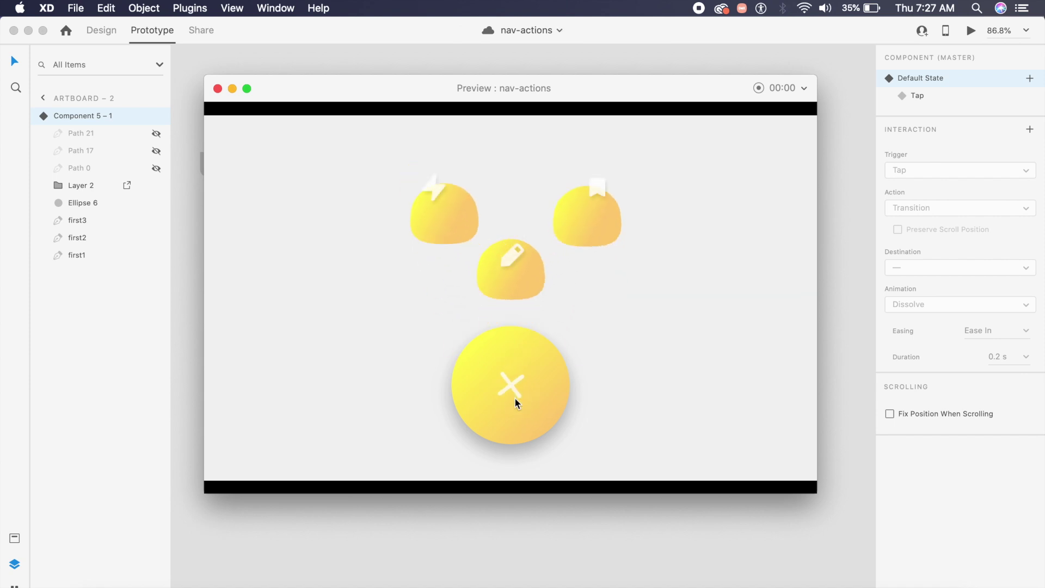
{"action": "left_click", "coordinate": [515, 398]}
{"action": "left_click", "coordinate": [514, 397]}
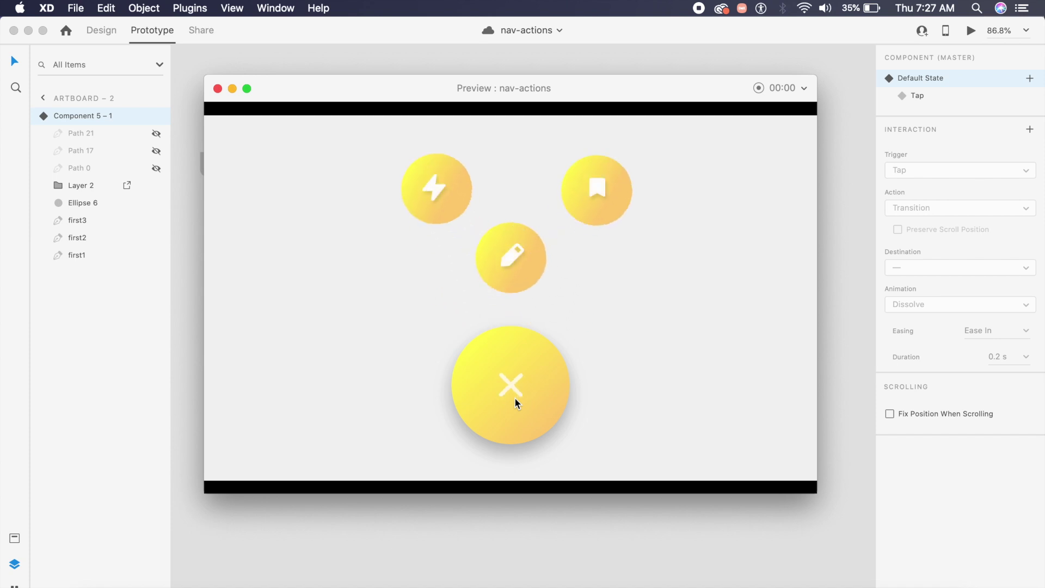
{"action": "left_click", "coordinate": [217, 88]}
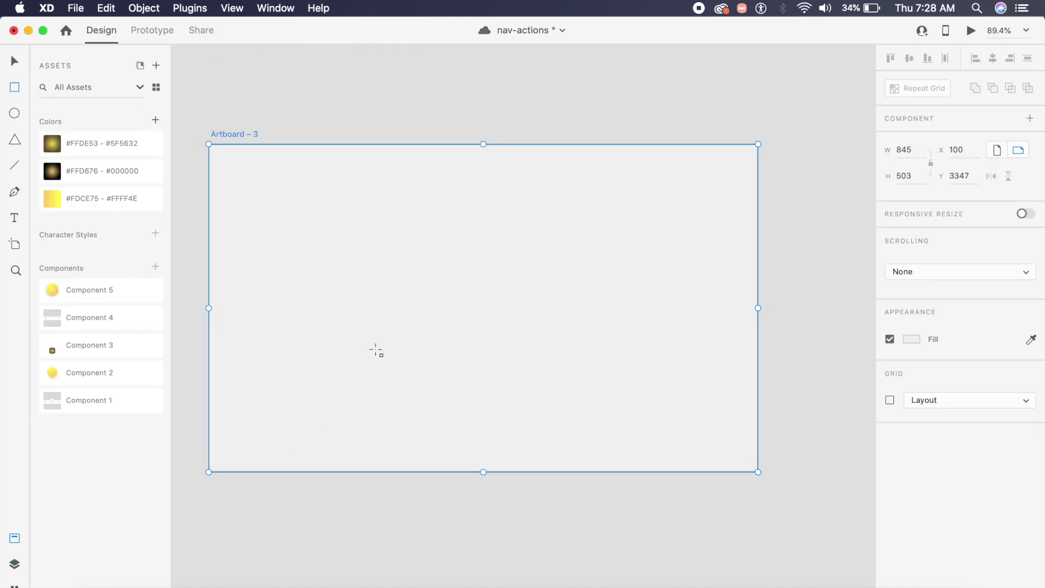
- Draw a 115 × 115 square in the lower middle of Artboard – 3
{"action": "left_click_drag", "start_coordinate": [429, 294], "coordinate": [494, 380]}
{"action": "key", "text": "Escape"}
{"action": "left_click", "coordinate": [479, 353]}
- Try a corner radius of 48 on the square
{"action": "left_click", "coordinate": [946, 364]}
{"action": "type", "text": "48"}
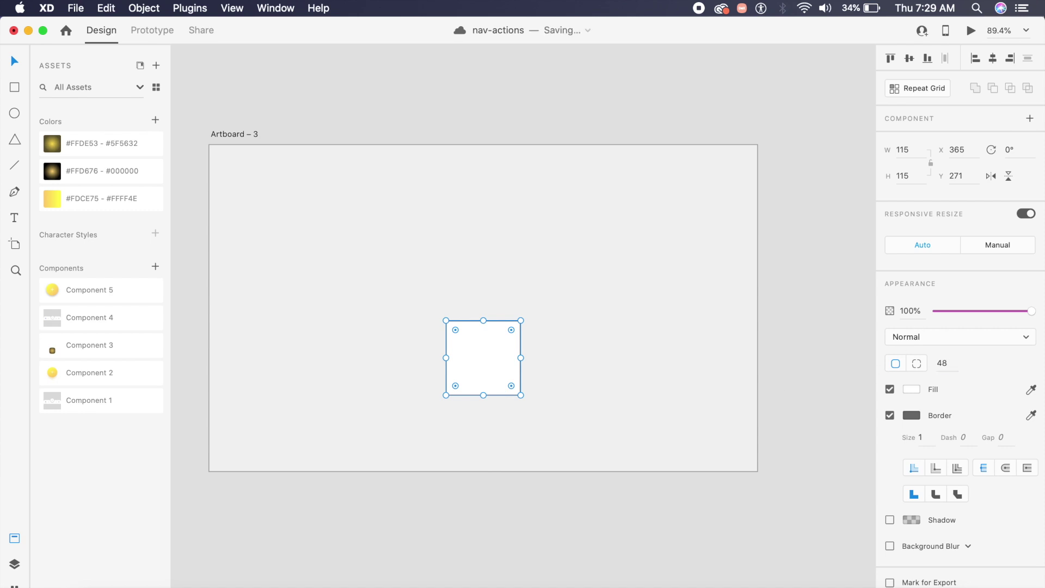
{"action": "key", "text": "Return"}
{"action": "left_click", "coordinate": [489, 348]}
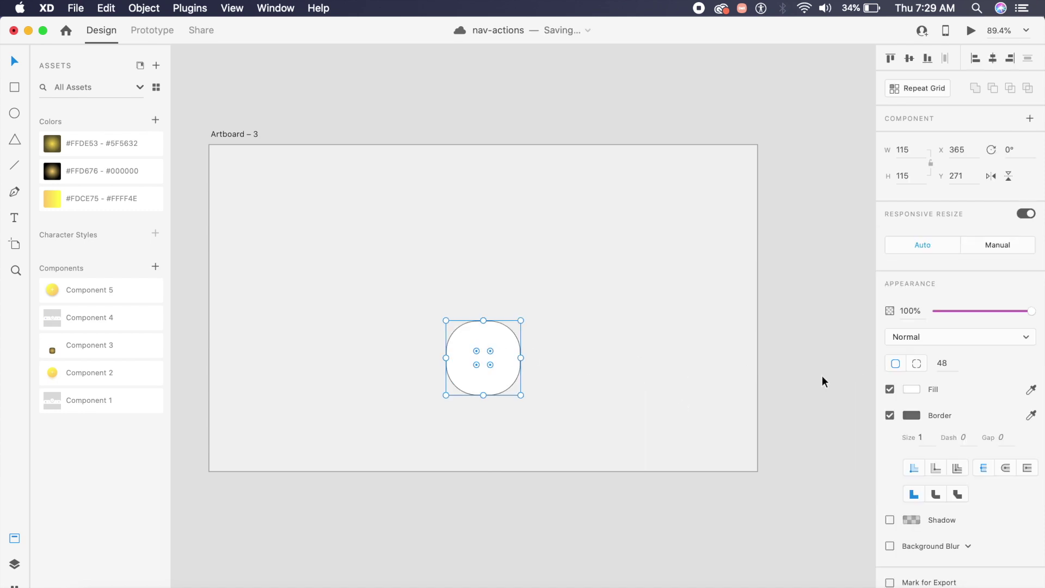
- Set the square's corner radius to 40
{"action": "left_click", "coordinate": [946, 364]}
{"action": "type", "text": "40"}
{"action": "key", "text": "Return"}
{"action": "left_click", "coordinate": [491, 389]}
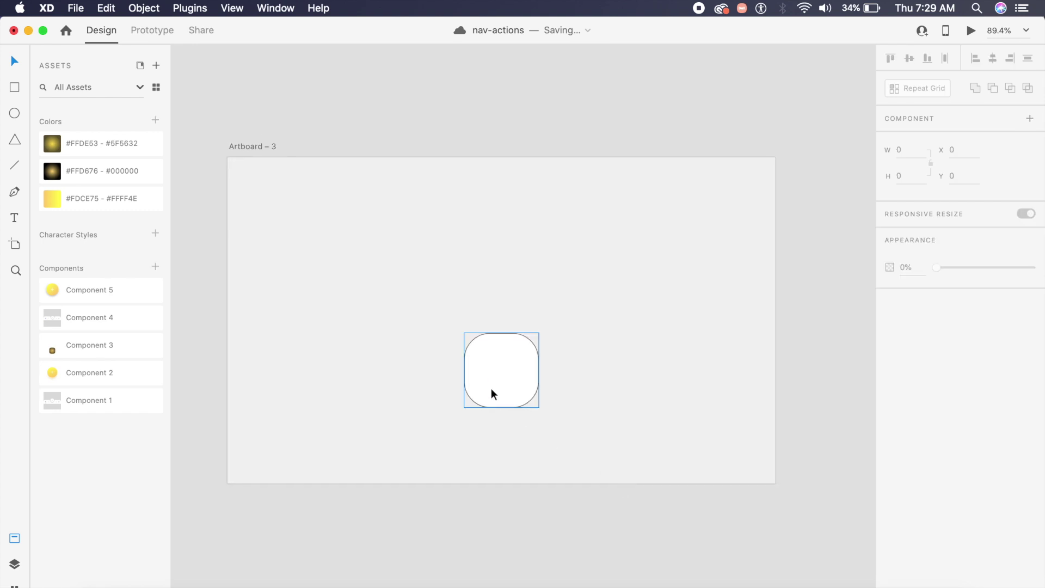
- Remove the rounded square's border and fill it with the saved #FFD676 - #000000 gradient
{"action": "left_click", "coordinate": [890, 416]}
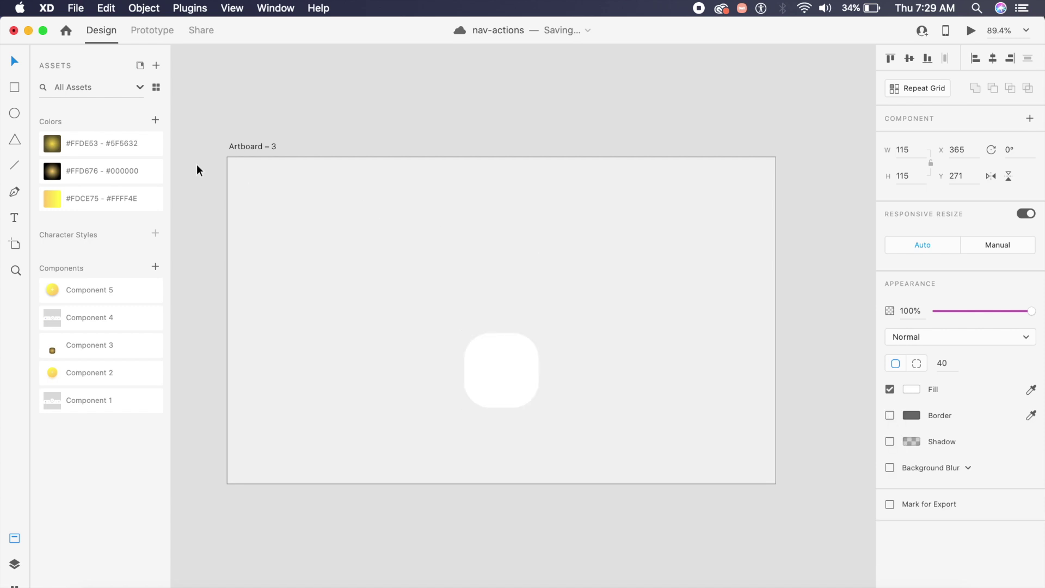
{"action": "left_click", "coordinate": [106, 142]}
{"action": "left_click", "coordinate": [119, 170]}
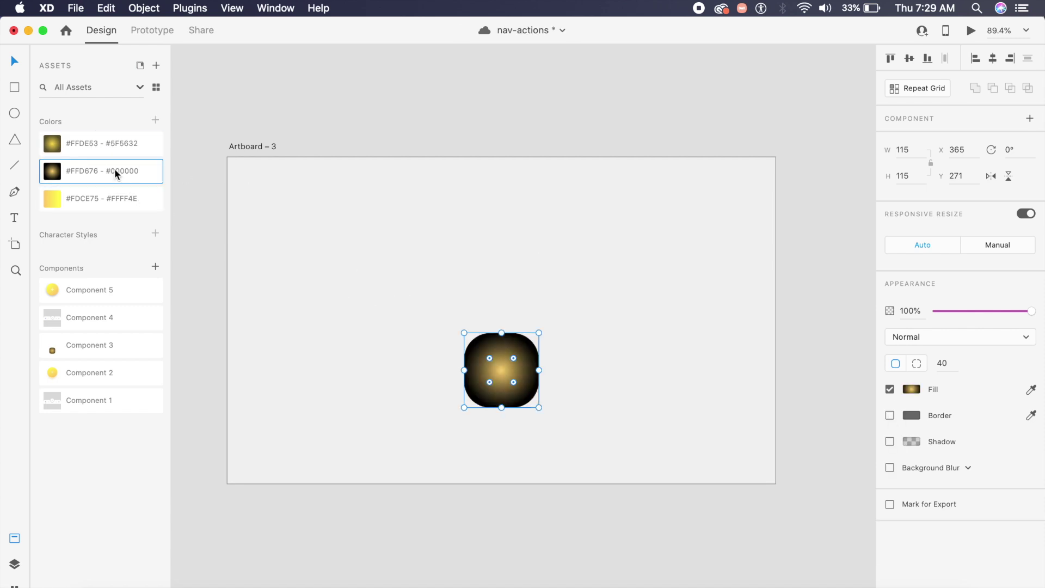
{"action": "left_click", "coordinate": [384, 274]}
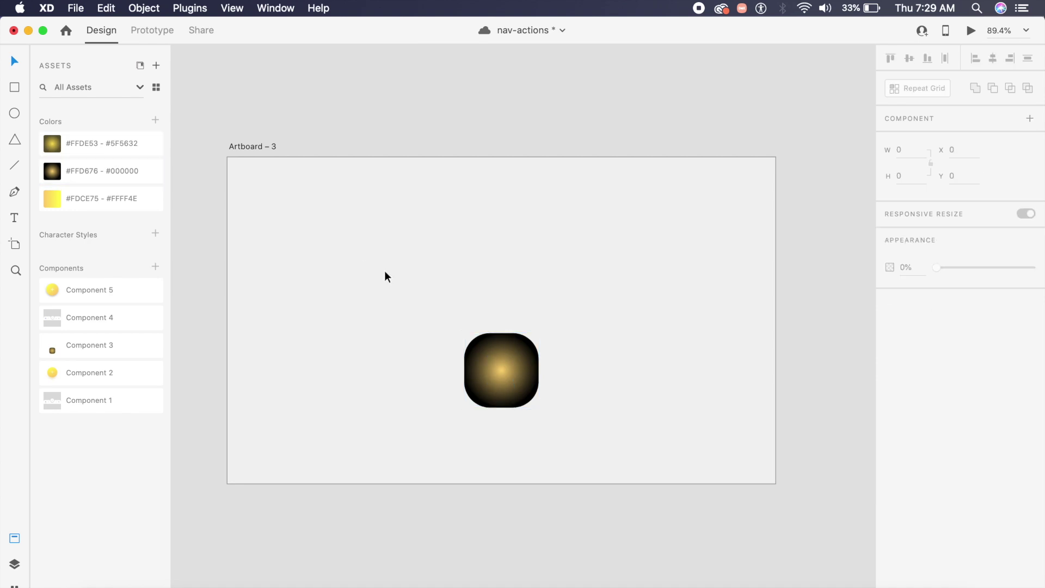
- Place the white lightning icon at the centre of the rounded square
{"action": "scroll", "coordinate": [384, 275], "scroll_direction": "down", "scroll_amount": 3}
{"action": "scroll", "coordinate": [384, 297], "scroll_direction": "up", "scroll_amount": 4}
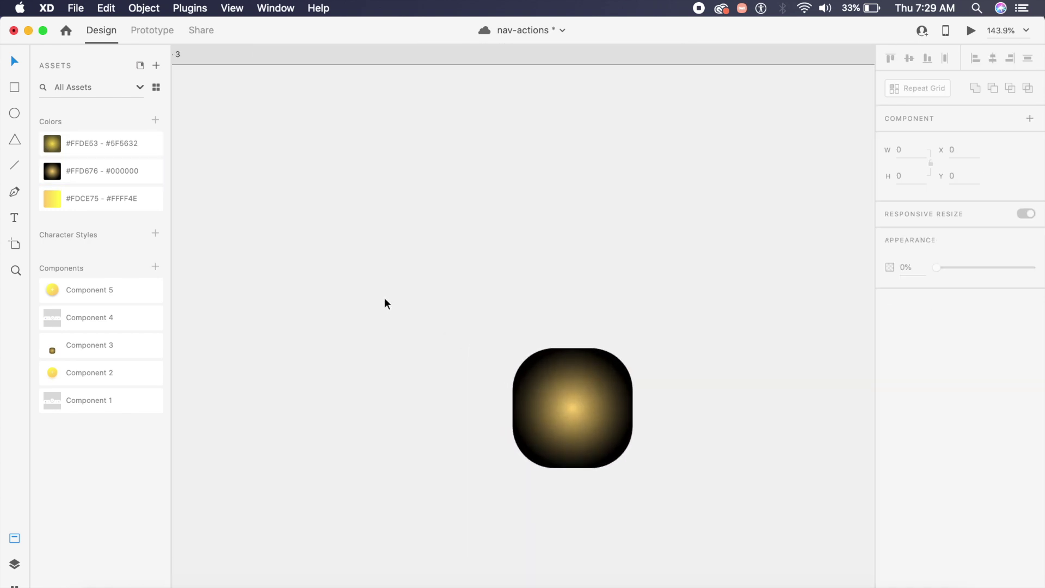
{"action": "scroll", "coordinate": [562, 425], "scroll_direction": "down", "scroll_amount": 2}
{"action": "scroll", "coordinate": [561, 427], "scroll_direction": "up", "scroll_amount": 4}
{"action": "left_click_drag", "start_coordinate": [304, 334], "coordinate": [342, 356]}
{"action": "scroll", "coordinate": [342, 357], "scroll_direction": "left", "scroll_amount": 4}
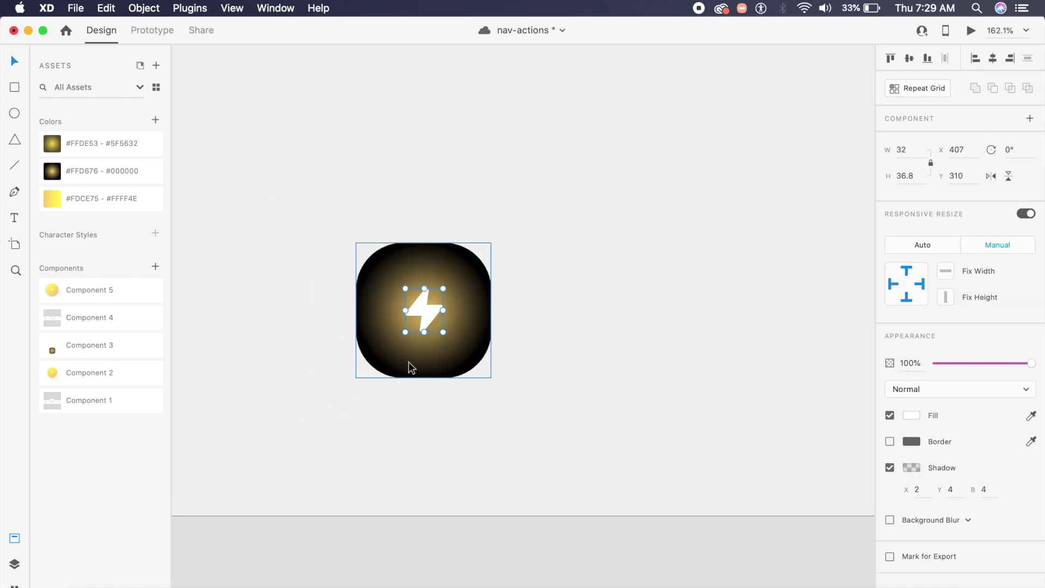
- Fill the lightning icon with the saved #FFDE53 - #5F5632 gradient, after trying the #FFD676 - #000000 gradient
{"action": "left_click", "coordinate": [100, 163]}
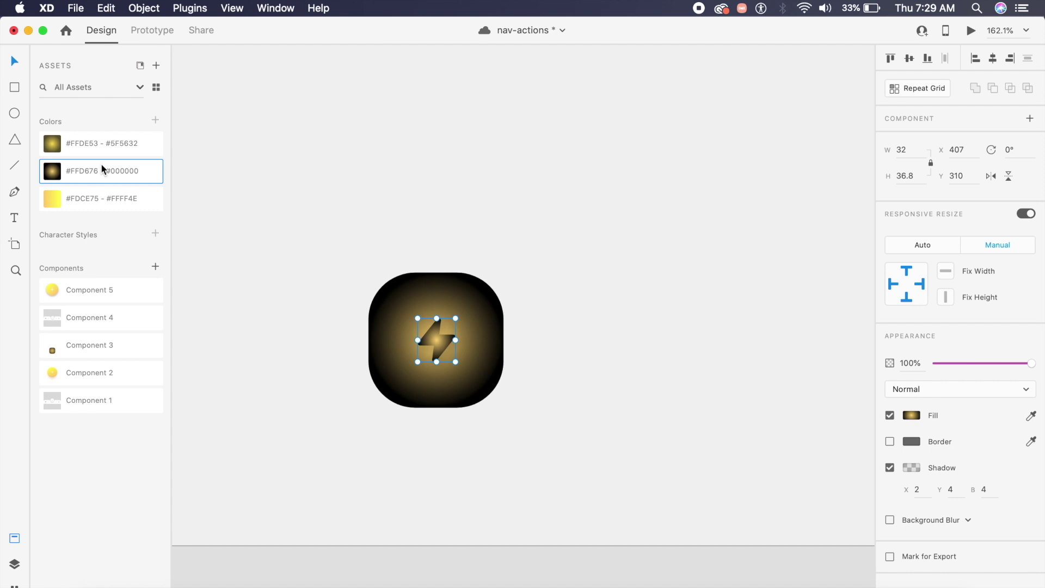
{"action": "left_click", "coordinate": [105, 153]}
{"action": "left_click", "coordinate": [350, 353]}
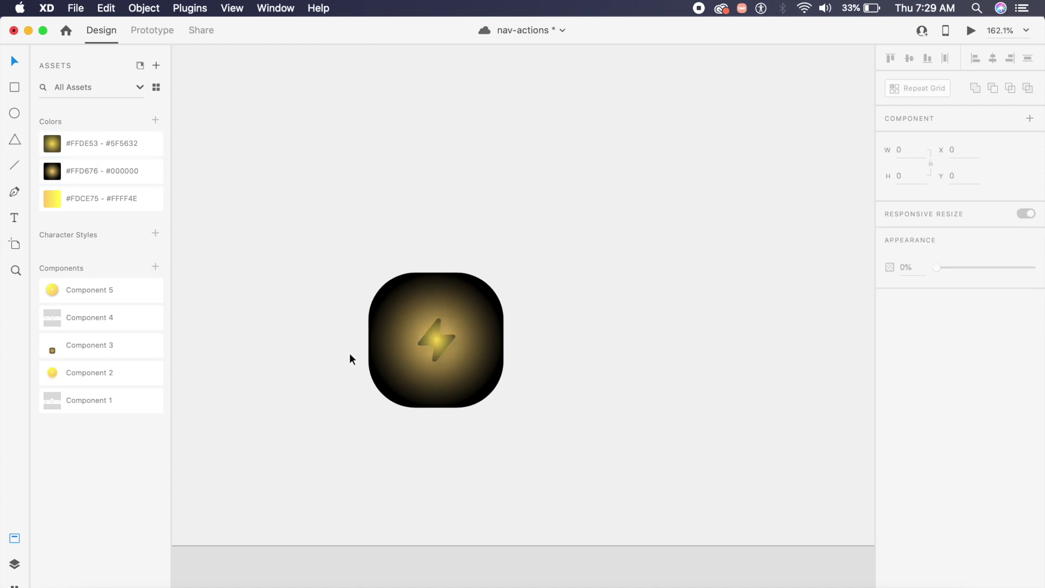
{"action": "left_click", "coordinate": [443, 346]}
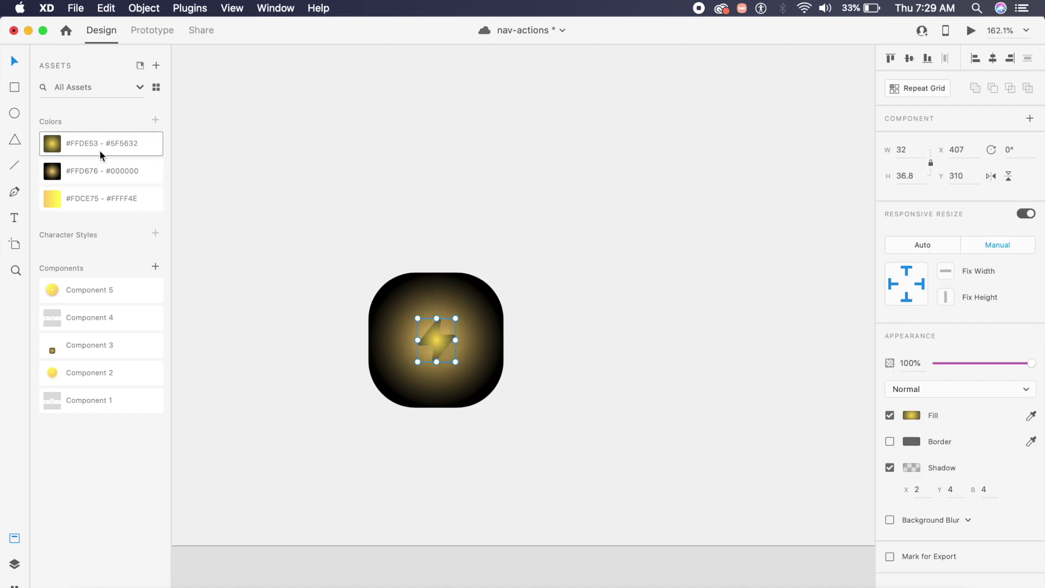
{"action": "left_click", "coordinate": [340, 322]}
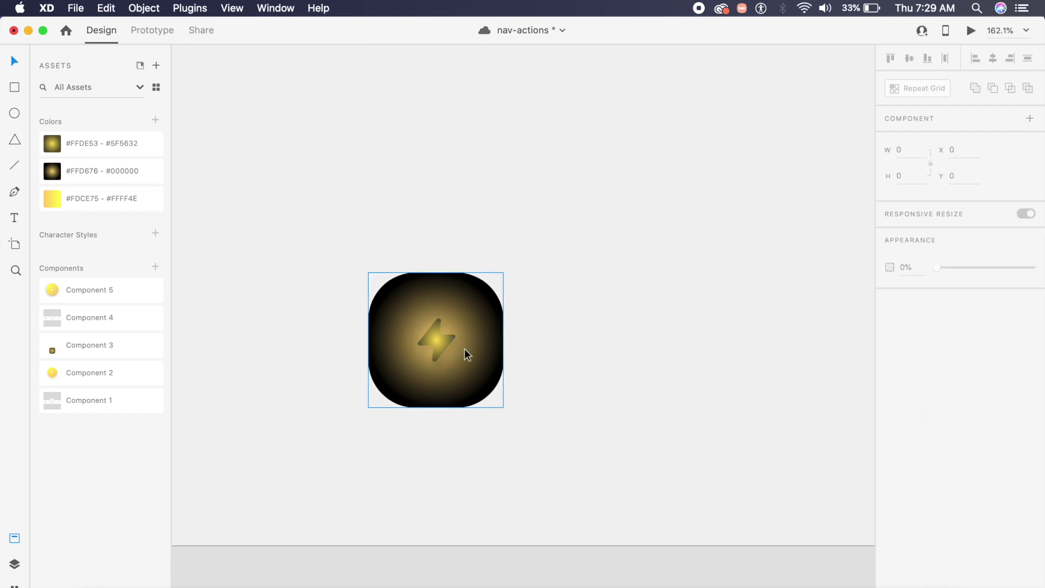
{"action": "left_click_drag", "start_coordinate": [455, 351], "coordinate": [479, 363]}
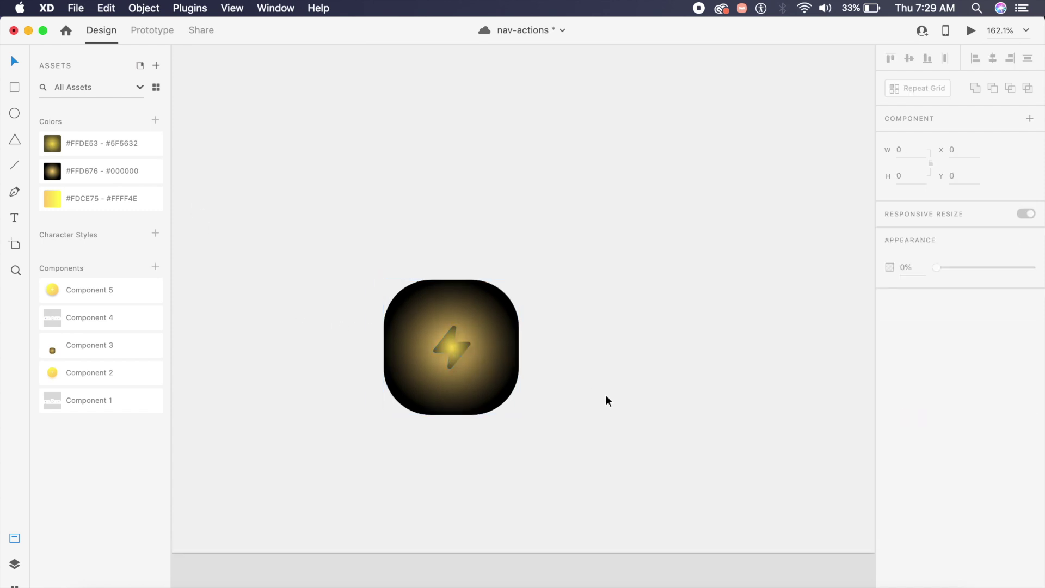
{"action": "key", "text": "super+0"}
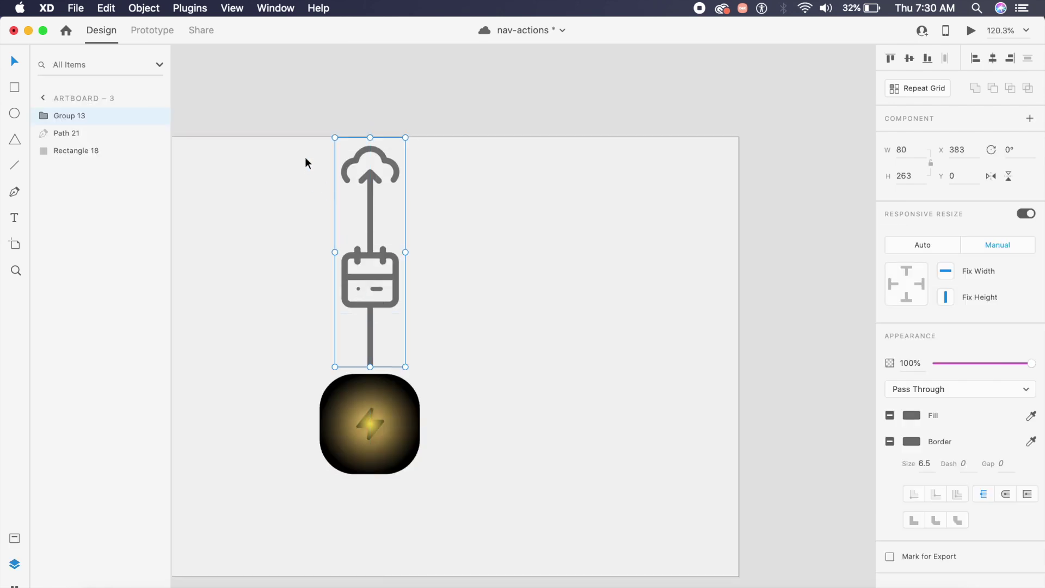
- Move the cloud-and-calendar group, the lightning icon and the rounded square together down by 60 px
{"action": "left_click_drag", "start_coordinate": [305, 159], "coordinate": [439, 558]}
{"action": "key", "text": "shift+Down"}
{"action": "key", "text": "shift+Down"}
{"action": "key", "text": "shift+Down"}
{"action": "key", "text": "shift+Down"}
{"action": "key", "text": "shift+Down"}
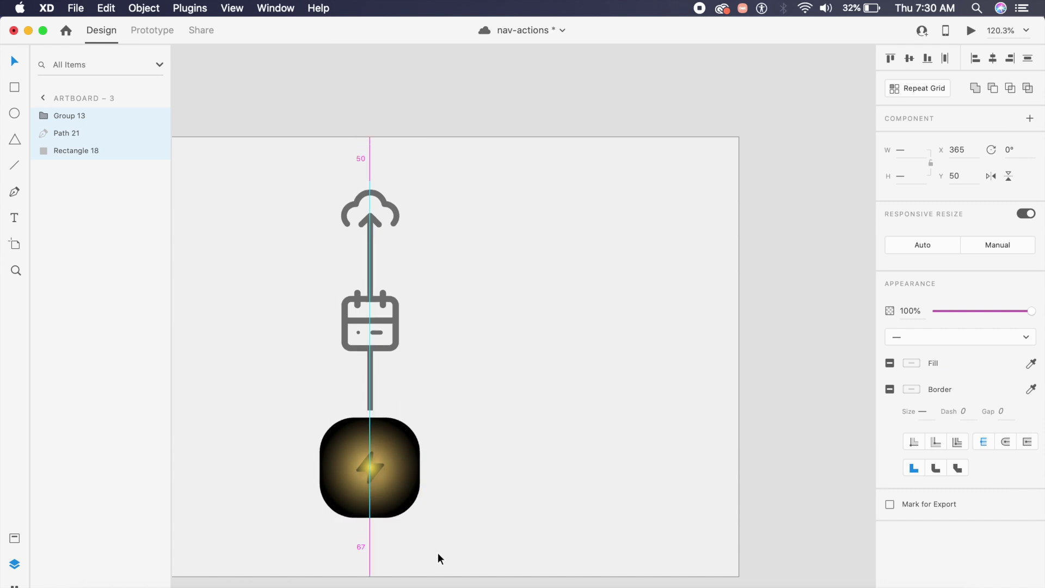
{"action": "key", "text": "shift+Down"}
{"action": "scroll", "coordinate": [489, 522], "scroll_direction": "left", "scroll_amount": 2}
{"action": "scroll", "coordinate": [490, 522], "scroll_direction": "down", "scroll_amount": 1}
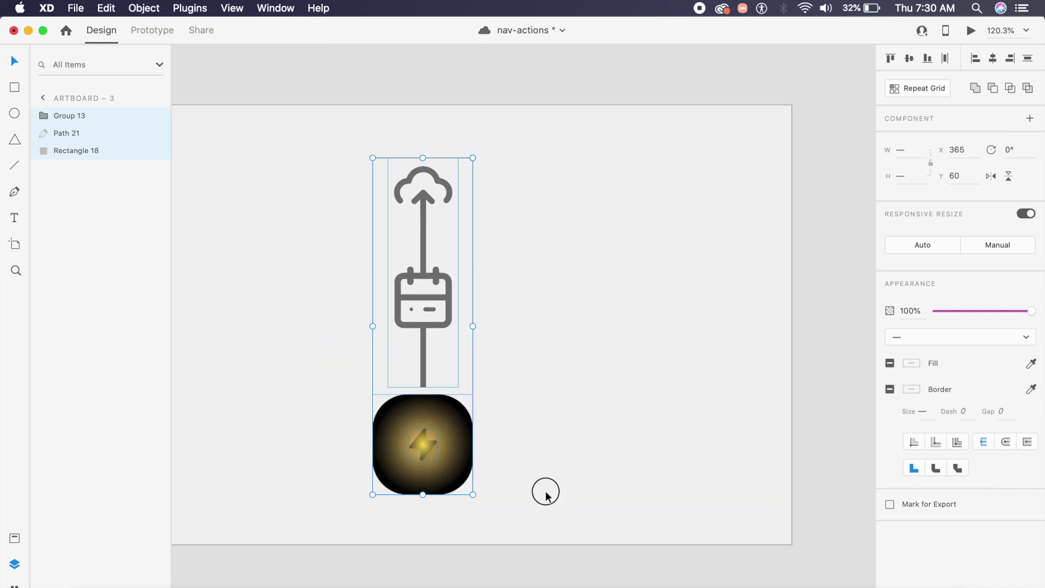
{"action": "left_click", "coordinate": [546, 493]}
- Lower the cloud-and-calendar group to Y 68 so its stem meets the button, and send the group to the back
{"action": "mouse_move", "coordinate": [398, 184]}
{"action": "left_mouse_down"}
{"action": "mouse_move", "coordinate": [399, 200]}
{"action": "mouse_move", "coordinate": [399, 191]}
{"action": "left_mouse_up"}
{"action": "key", "text": "super+shift+bracketleft"}
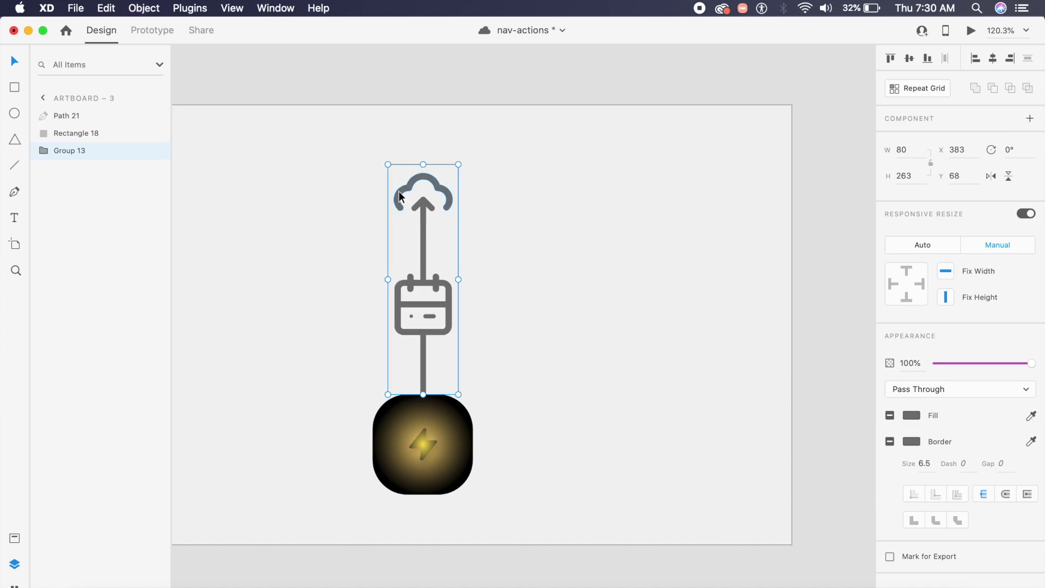
{"action": "left_click", "coordinate": [511, 351]}
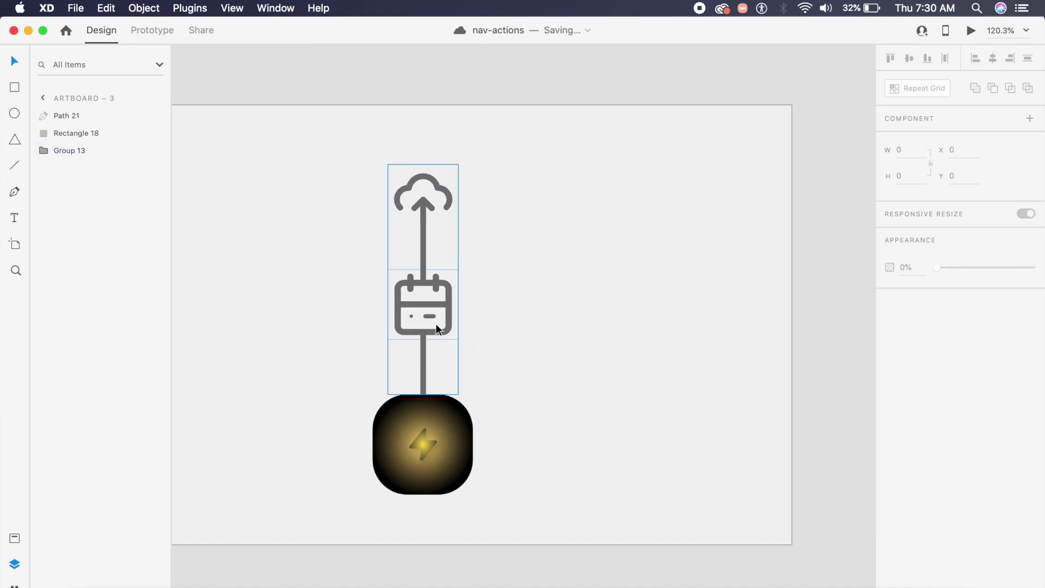
- Duplicate the cloud-and-calendar group and place the copy beside the original at about X 559, Y 68
{"action": "scroll", "coordinate": [440, 316], "scroll_direction": "left", "scroll_amount": 2}
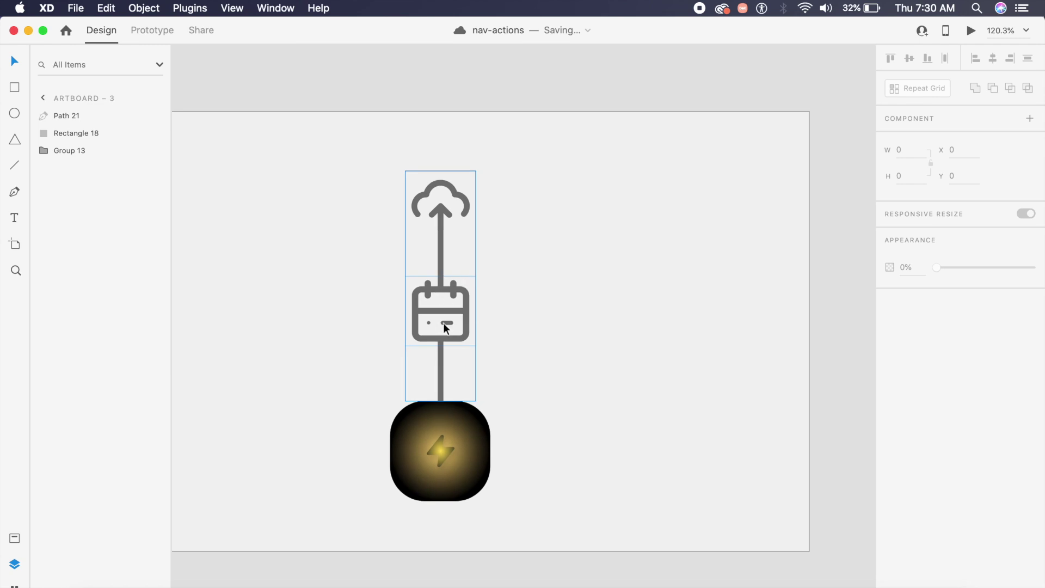
{"action": "scroll", "coordinate": [481, 300], "scroll_direction": "left", "scroll_amount": 2}
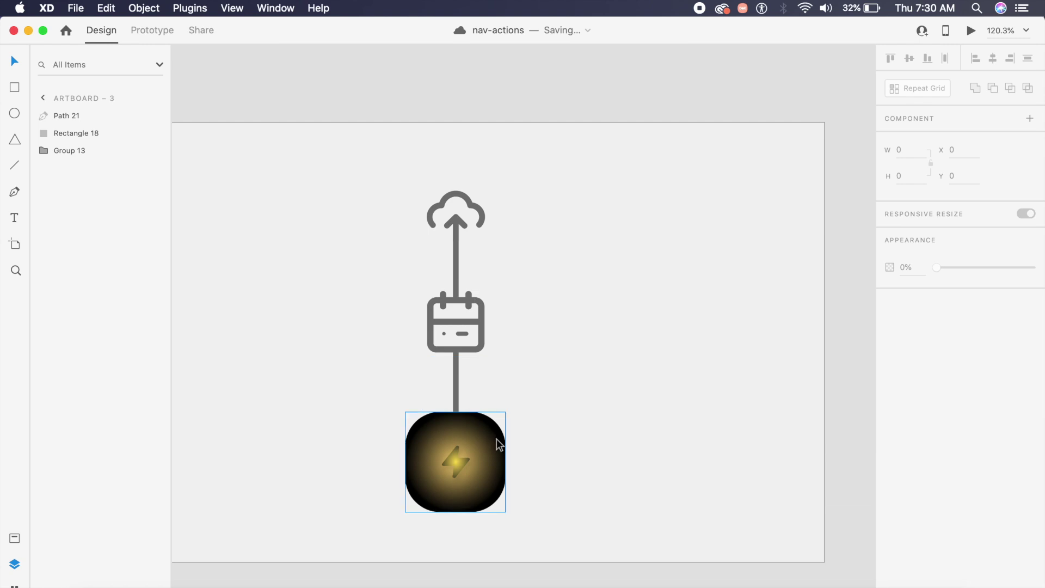
{"action": "scroll", "coordinate": [573, 443], "scroll_direction": "left", "scroll_amount": 3}
{"action": "left_click_drag", "start_coordinate": [493, 383], "coordinate": [646, 381]}
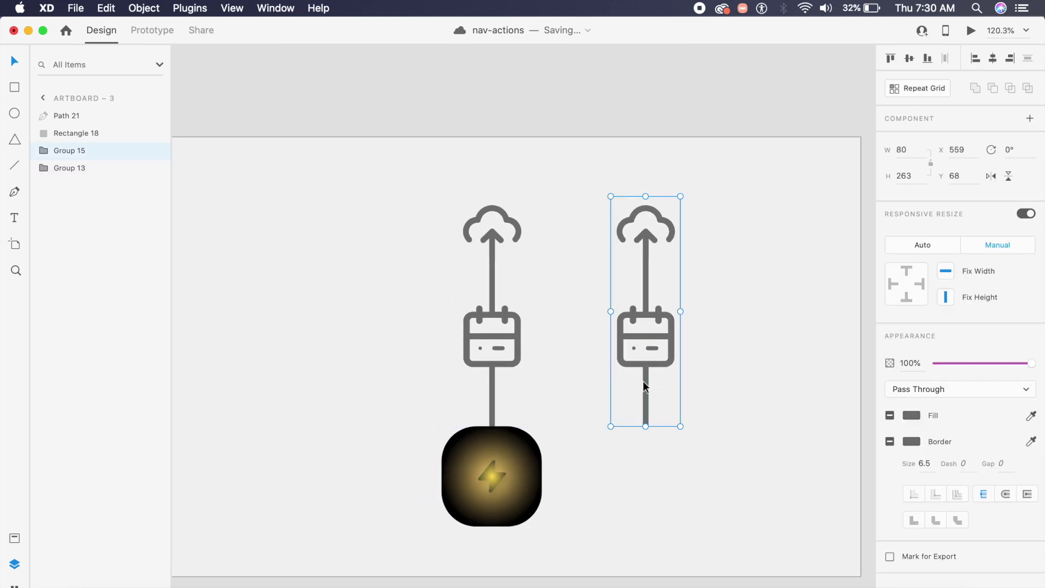
- Select the cloud, the calendar and both stem lines inside the duplicated group and make their borders bright yellow
{"action": "double_click", "coordinate": [649, 365]}
{"action": "left_click", "coordinate": [646, 387], "text": "shift"}
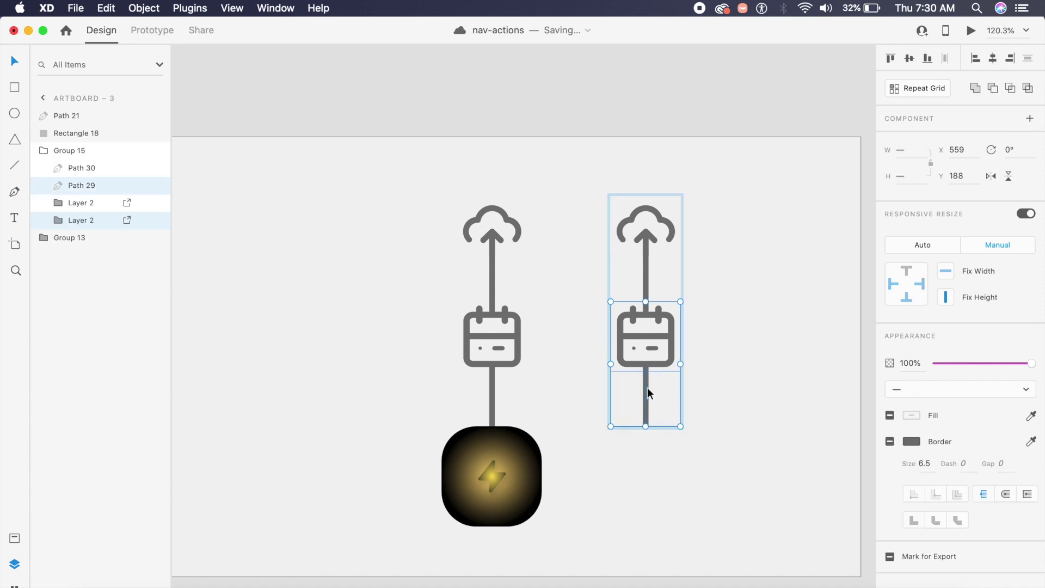
{"action": "left_click", "coordinate": [646, 288], "text": "shift"}
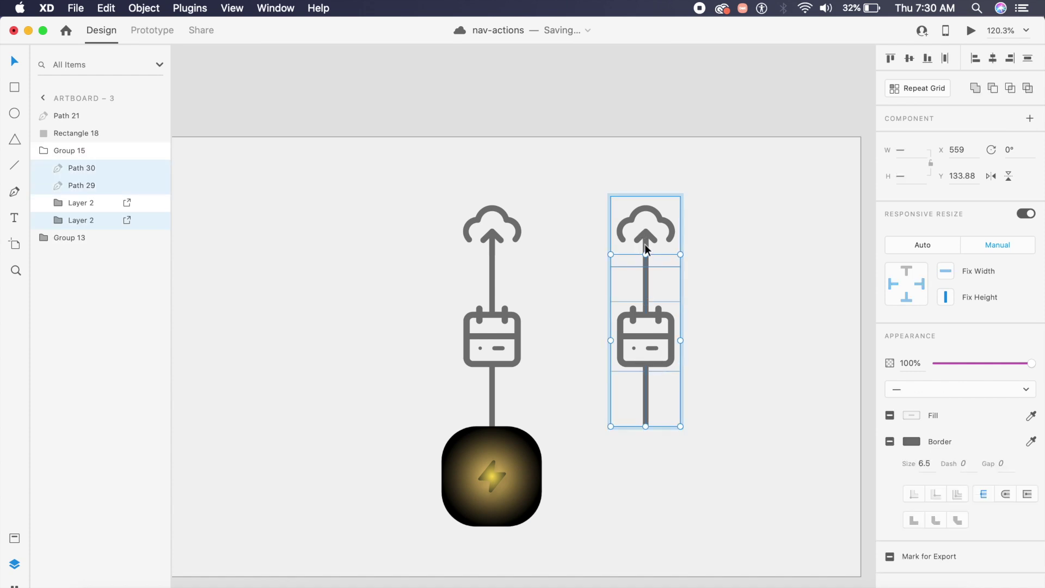
{"action": "left_click", "coordinate": [647, 245], "text": "shift"}
{"action": "left_click", "coordinate": [911, 345]}
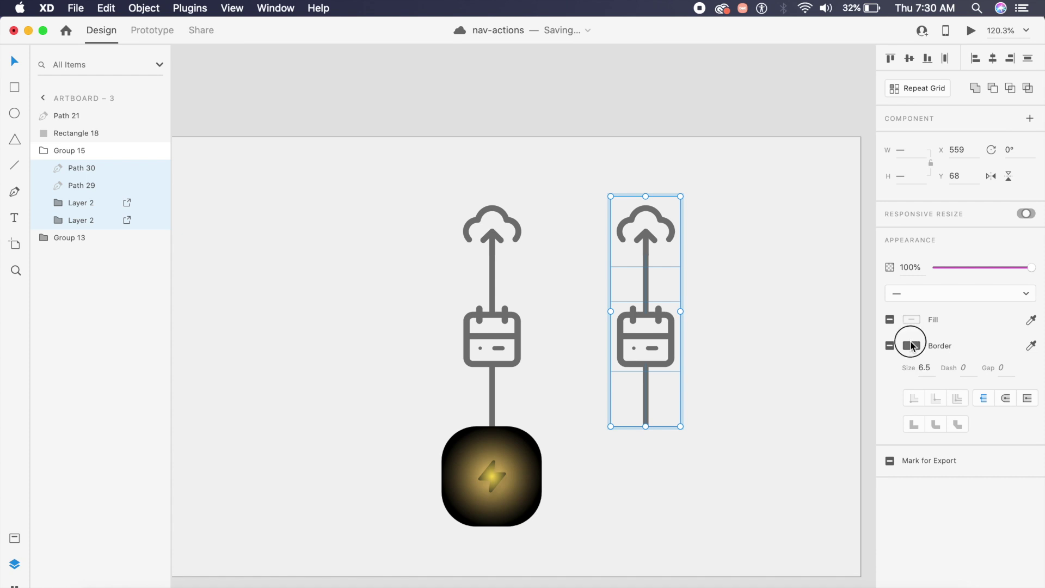
{"action": "left_click_drag", "start_coordinate": [865, 372], "coordinate": [862, 360]}
{"action": "left_click_drag", "start_coordinate": [840, 298], "coordinate": [837, 265]}
- Fill the duplicated cloud-upload icon with the yellow sampled from its stem line
{"action": "left_click", "coordinate": [648, 240]}
{"action": "double_click", "coordinate": [646, 241]}
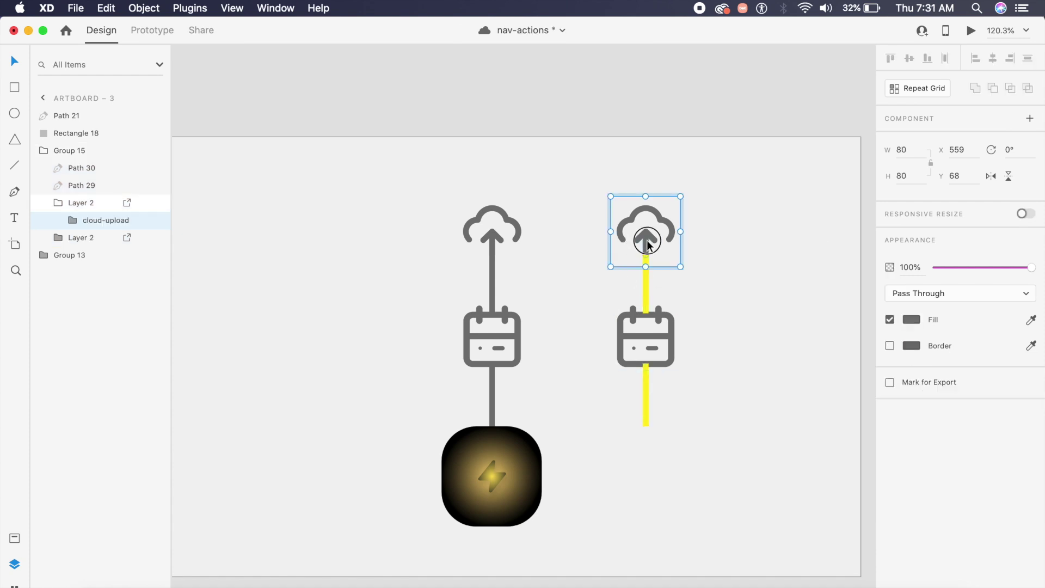
{"action": "left_click", "coordinate": [910, 320]}
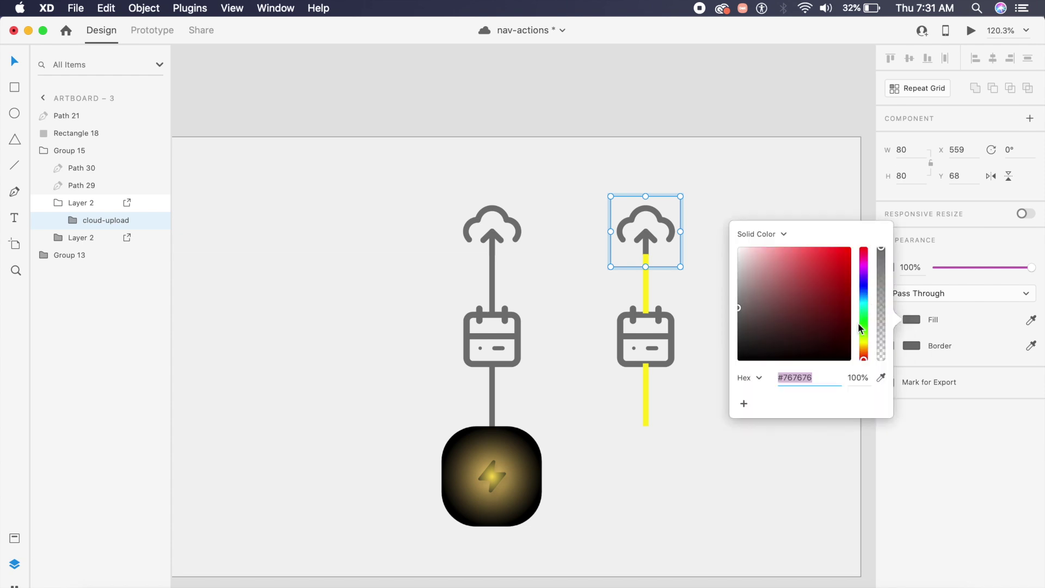
{"action": "left_click", "coordinate": [864, 344]}
{"action": "left_click", "coordinate": [881, 377]}
{"action": "left_click", "coordinate": [646, 293]}
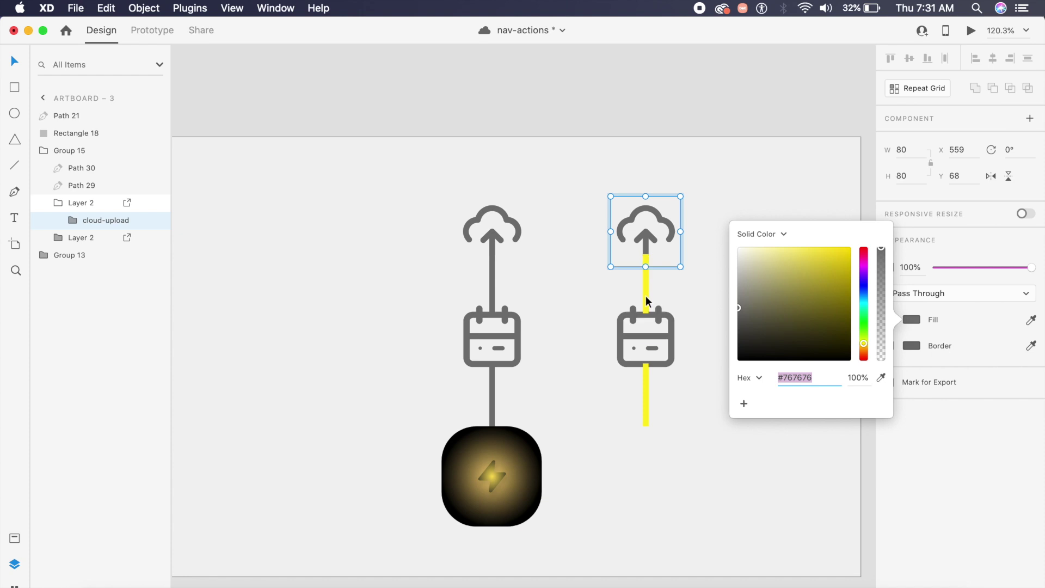
- Fill the duplicated calendar icon with the yellow sampled from the cloud icon above it
{"action": "left_click", "coordinate": [645, 394]}
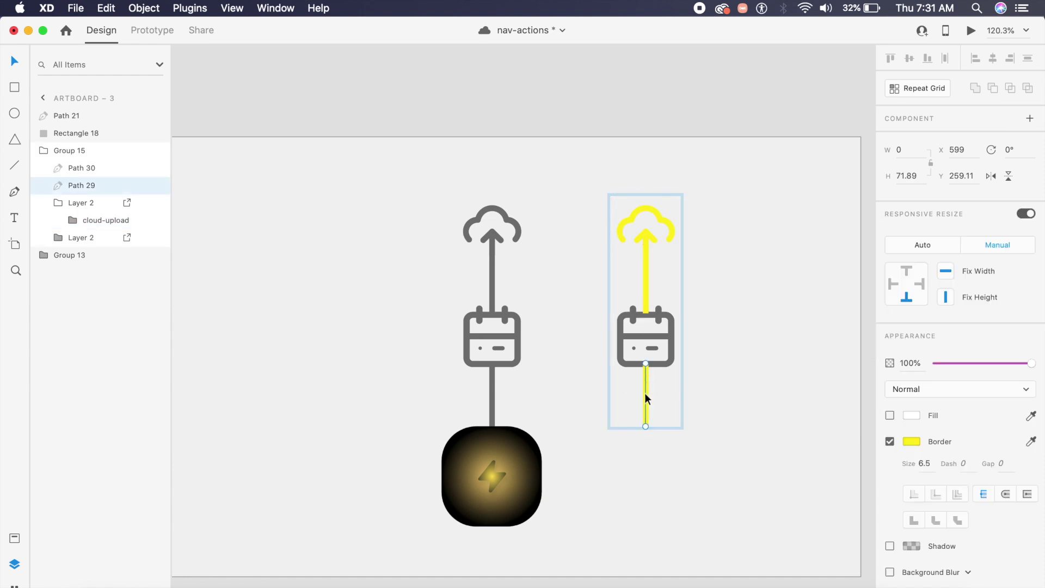
{"action": "left_click", "coordinate": [659, 363]}
{"action": "left_click", "coordinate": [1031, 417]}
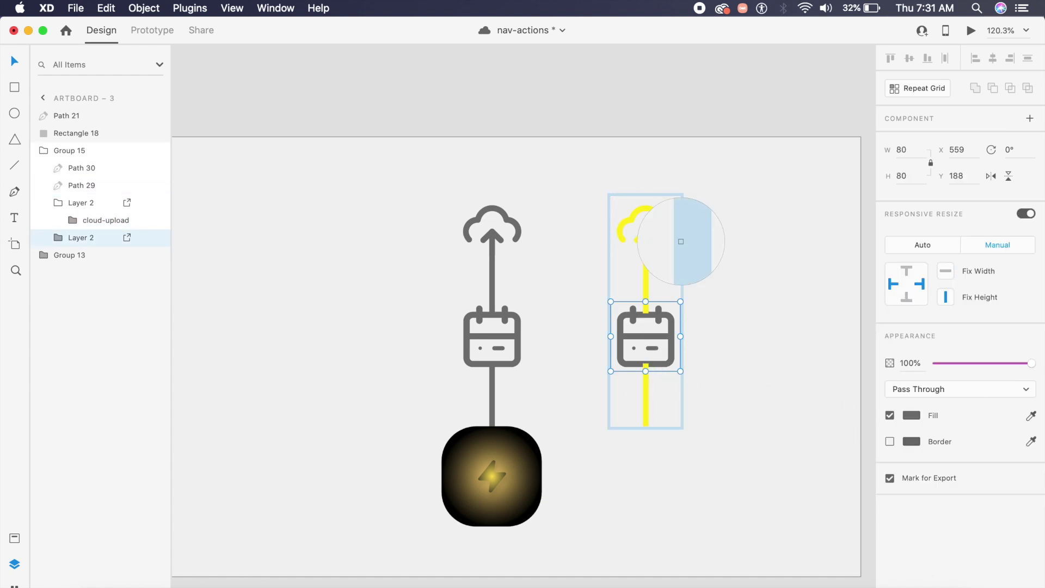
{"action": "left_click", "coordinate": [642, 235]}
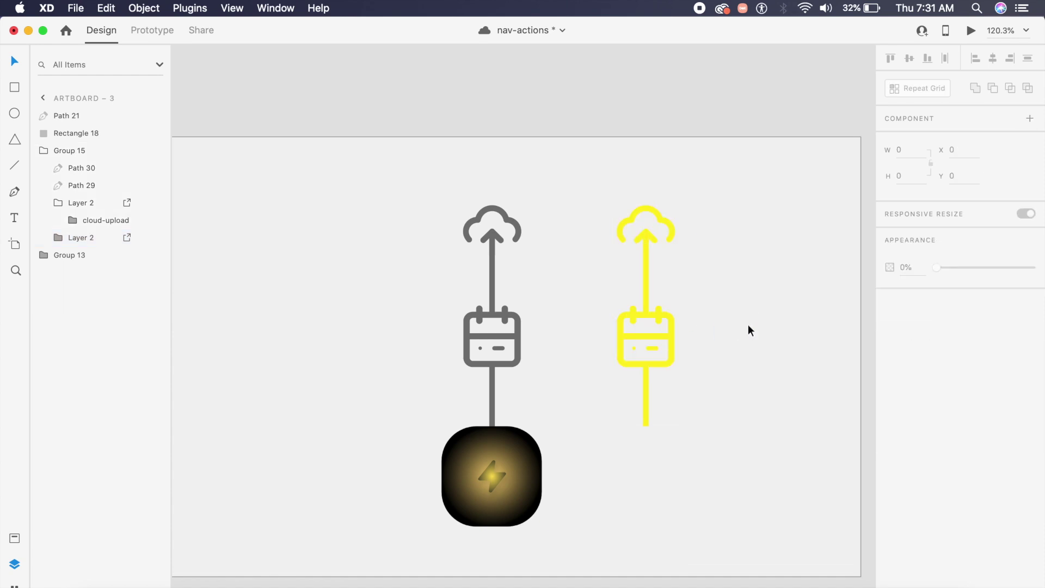
- Enable a yellow glow shadow with X 0, Y 0 and blur 24 on the yellow calendar's outline path
{"action": "left_click", "coordinate": [653, 309]}
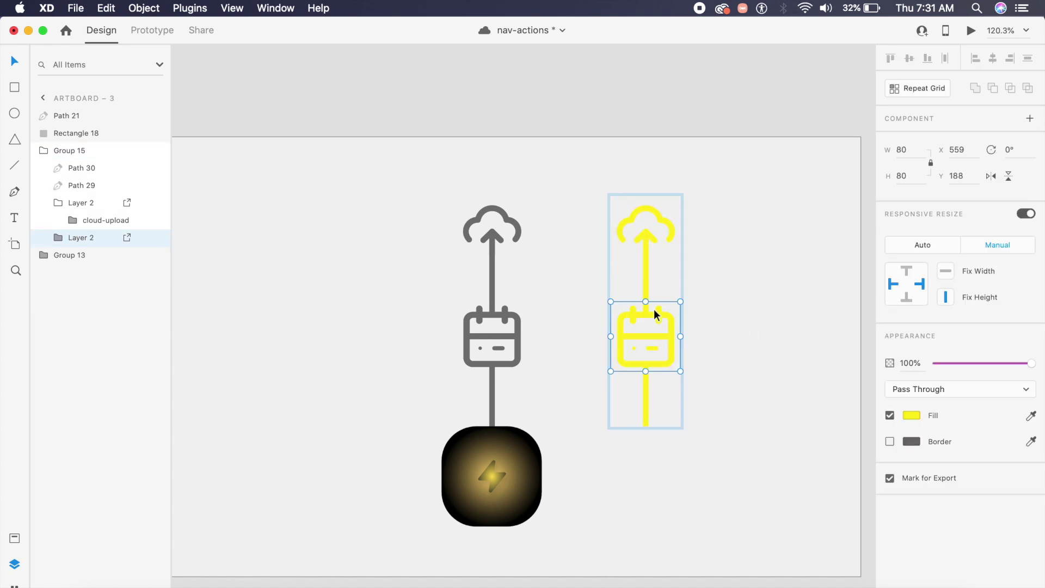
{"action": "left_click", "coordinate": [643, 244], "text": "shift"}
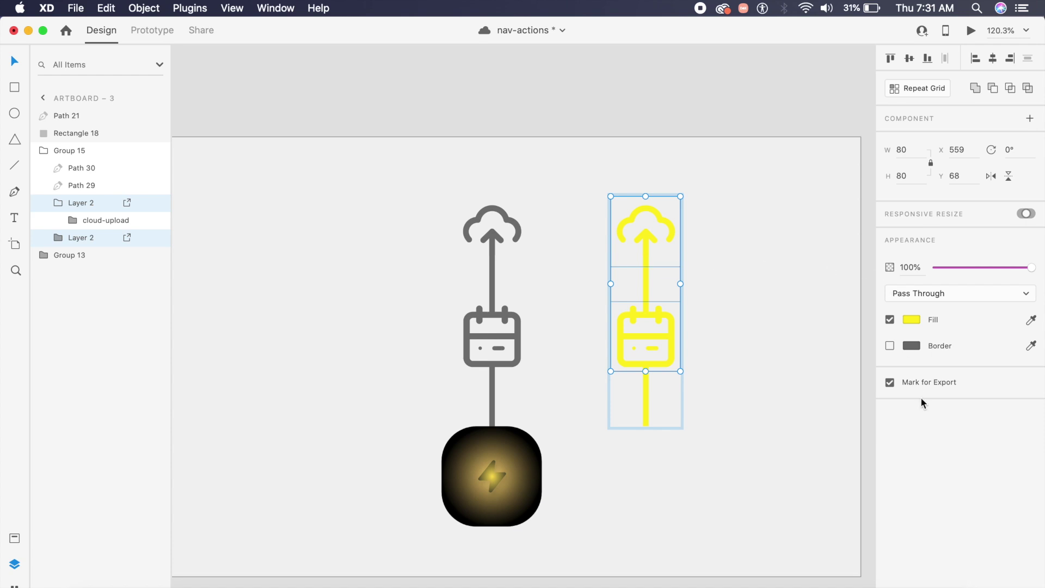
{"action": "double_click", "coordinate": [655, 318]}
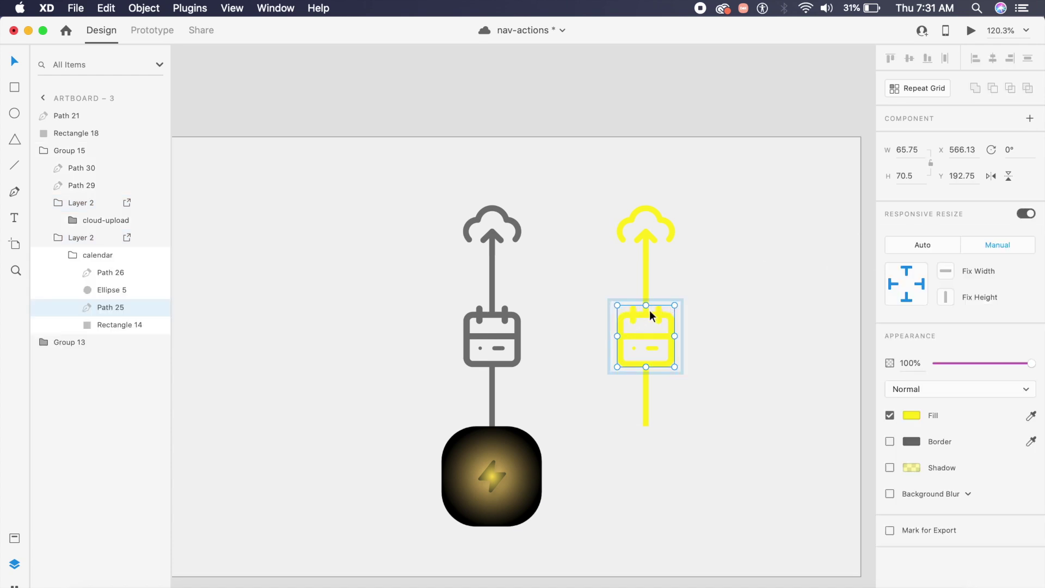
{"action": "left_click", "coordinate": [890, 469]}
{"action": "left_click", "coordinate": [657, 344]}
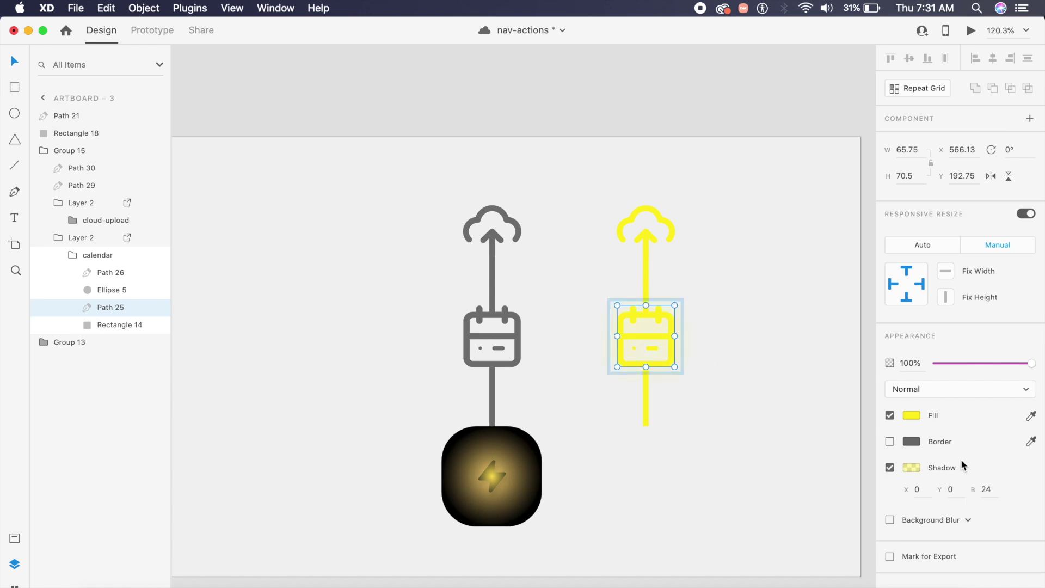
- Enable the shadow with X 0, Y 0 and blur 24 on the yellow cloud and arrow paths
{"action": "double_click", "coordinate": [649, 236]}
{"action": "left_click", "coordinate": [671, 234], "text": "shift"}
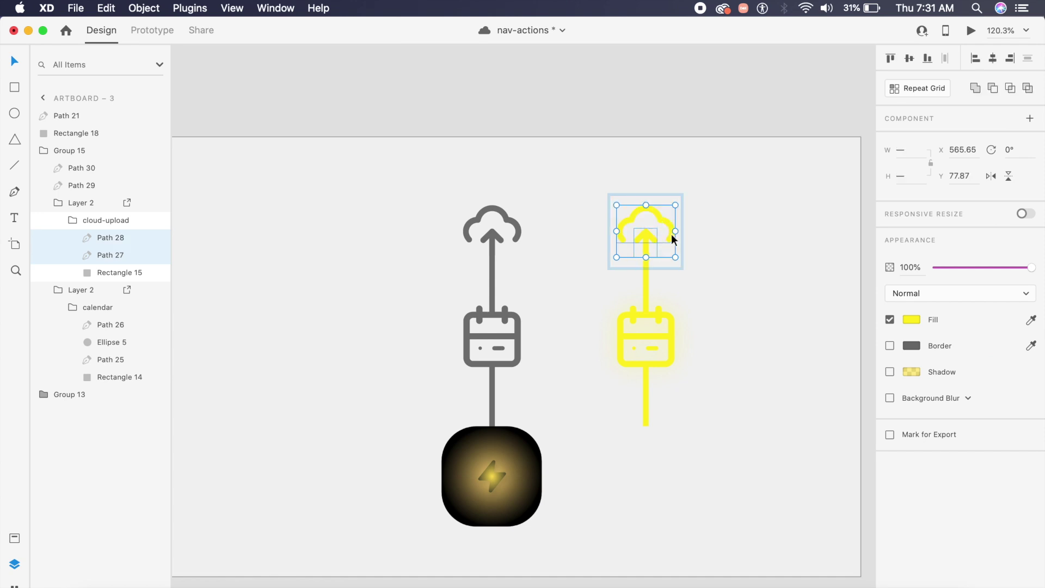
{"action": "left_click", "coordinate": [890, 371]}
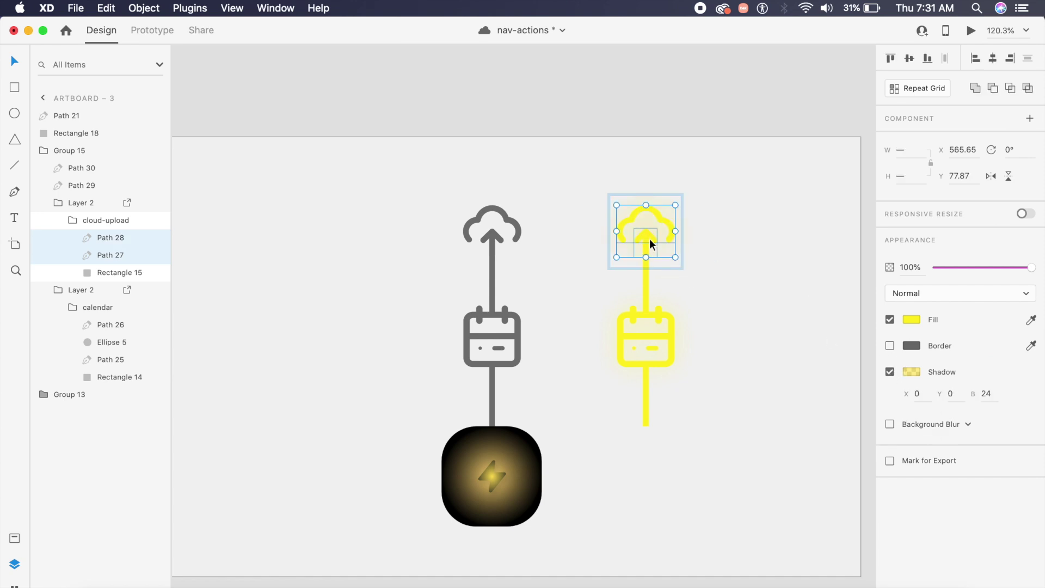
{"action": "left_click", "coordinate": [711, 301]}
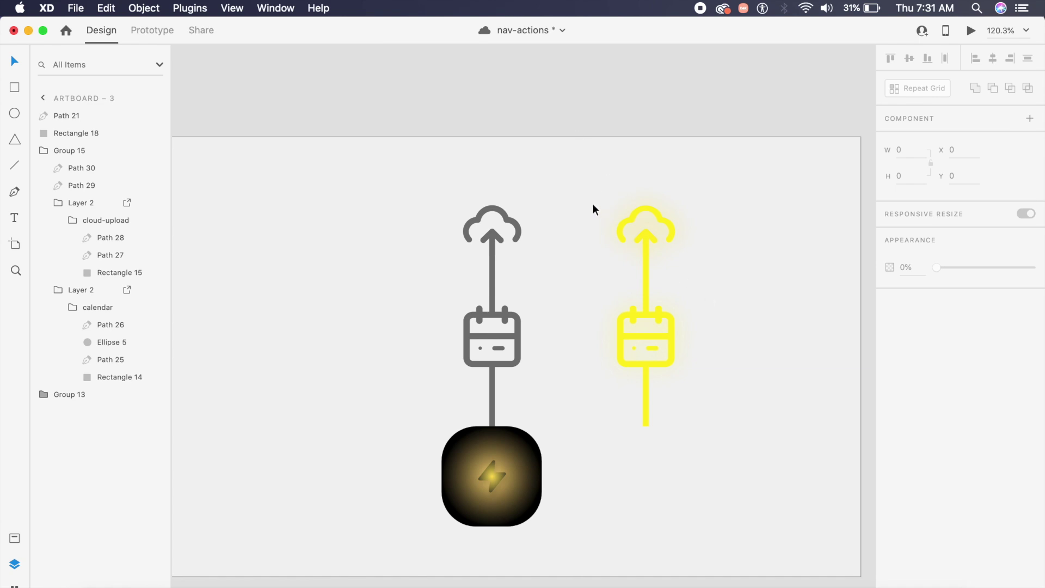
{"action": "left_click_drag", "start_coordinate": [593, 205], "coordinate": [730, 454]}
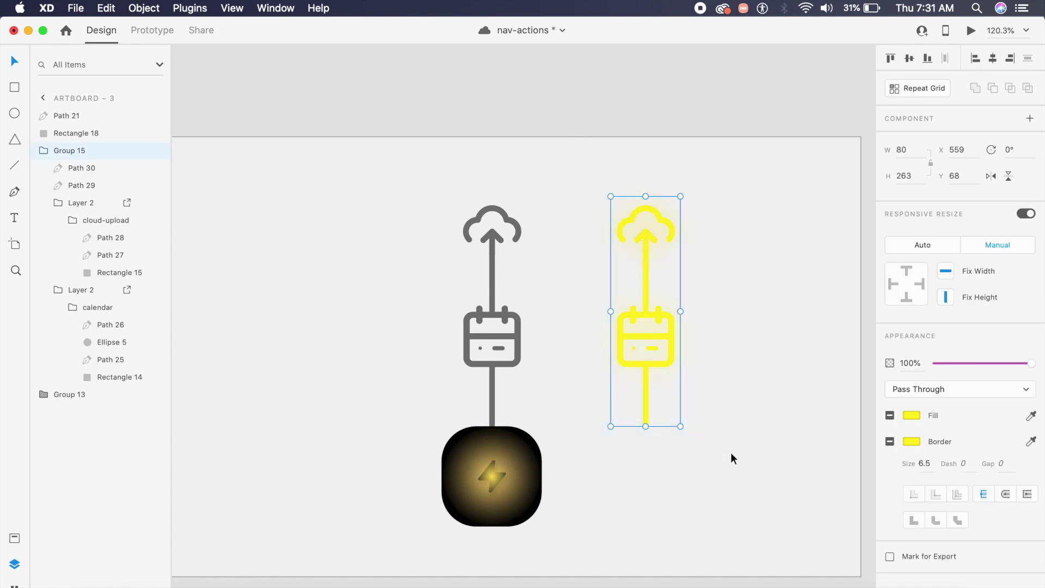
{"action": "left_click", "coordinate": [685, 438]}
- Draw an 845 × 503 px rectangle covering Artboard – 3 and send it to the back
{"action": "scroll", "coordinate": [685, 433], "scroll_direction": "down", "scroll_amount": 3}
{"action": "key", "text": "r"}
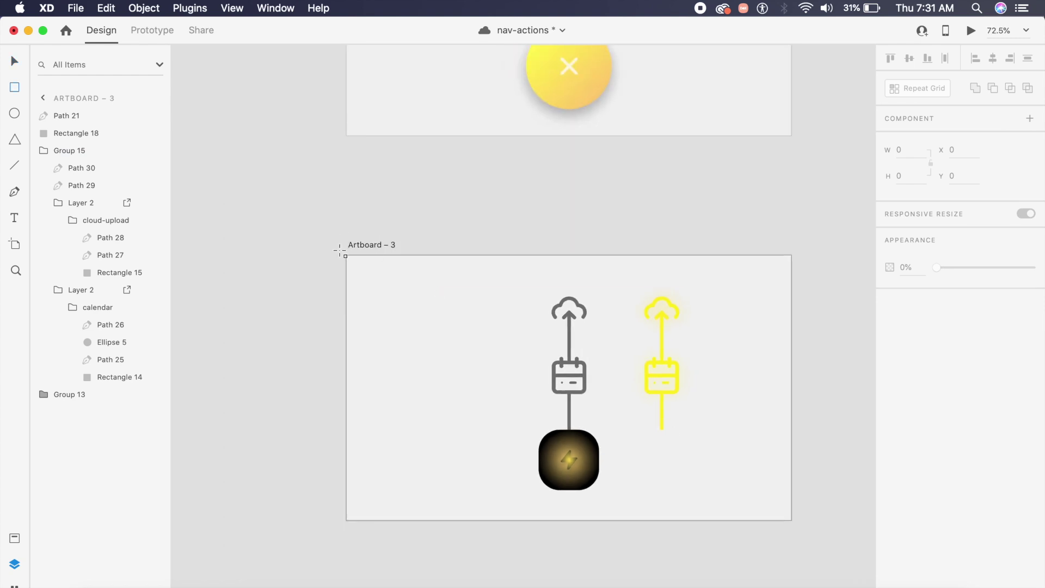
{"action": "left_click_drag", "start_coordinate": [347, 255], "coordinate": [791, 521]}
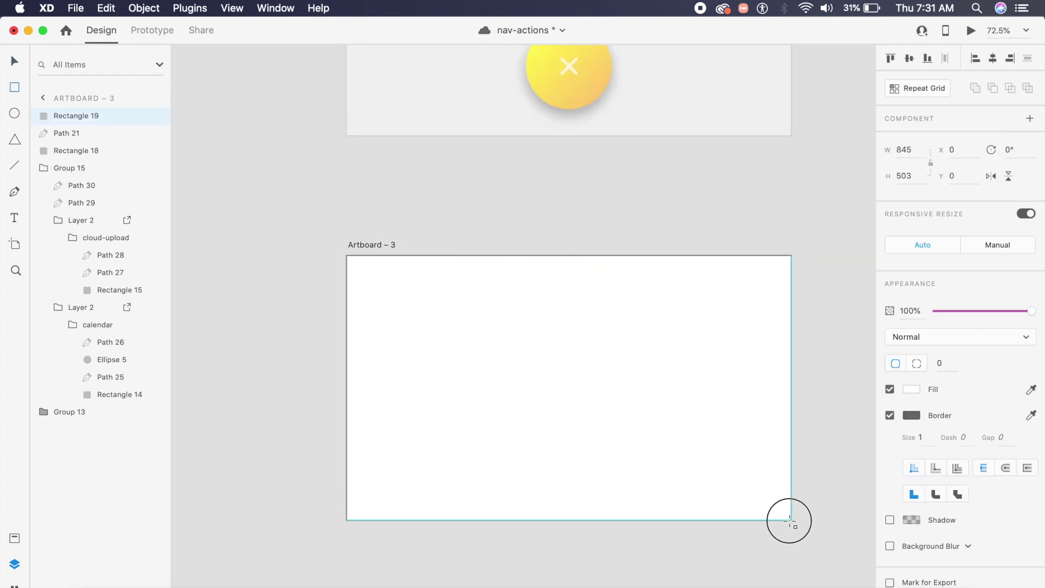
{"action": "key", "text": "Escape"}
{"action": "left_click", "coordinate": [732, 486]}
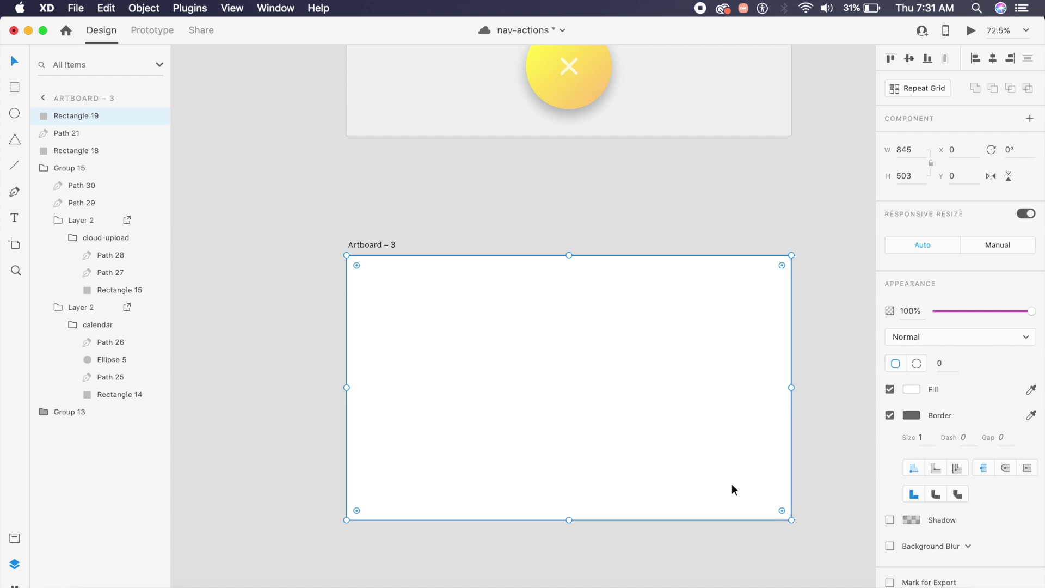
{"action": "key", "text": "super+shift+bracketleft"}
- Remove the background rectangle's border and fill it with #000000
{"action": "left_click", "coordinate": [890, 415]}
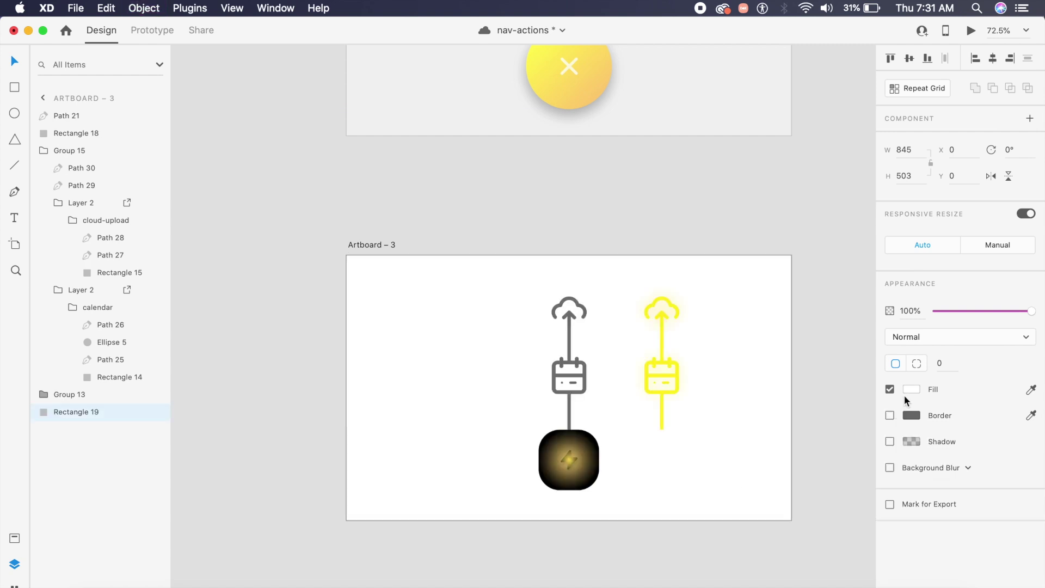
{"action": "left_click", "coordinate": [911, 390]}
{"action": "left_click_drag", "start_coordinate": [757, 388], "coordinate": [725, 404]}
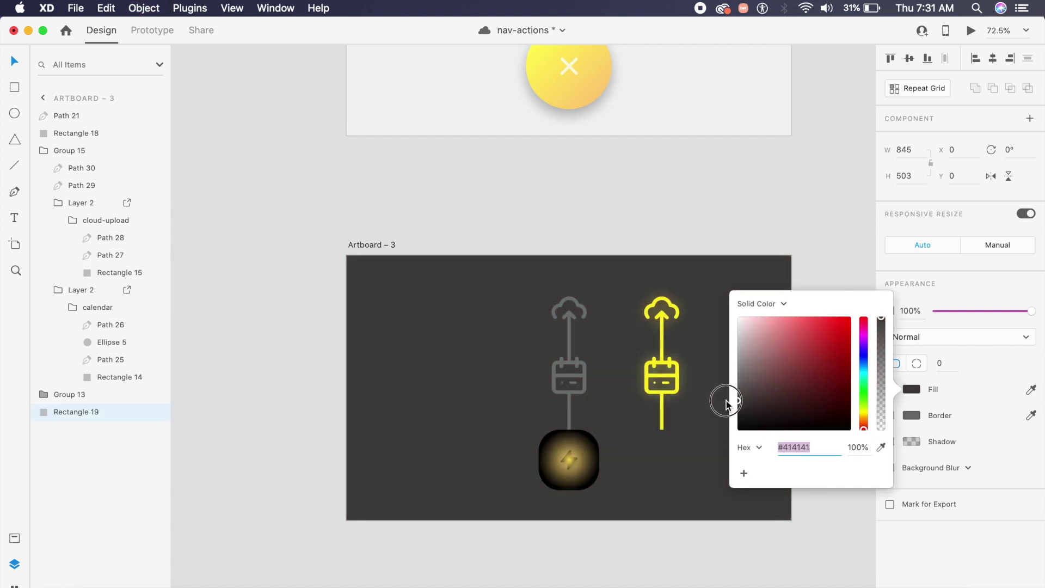
{"action": "left_click", "coordinate": [673, 462]}
{"action": "scroll", "coordinate": [673, 461], "scroll_direction": "up", "scroll_amount": 3}
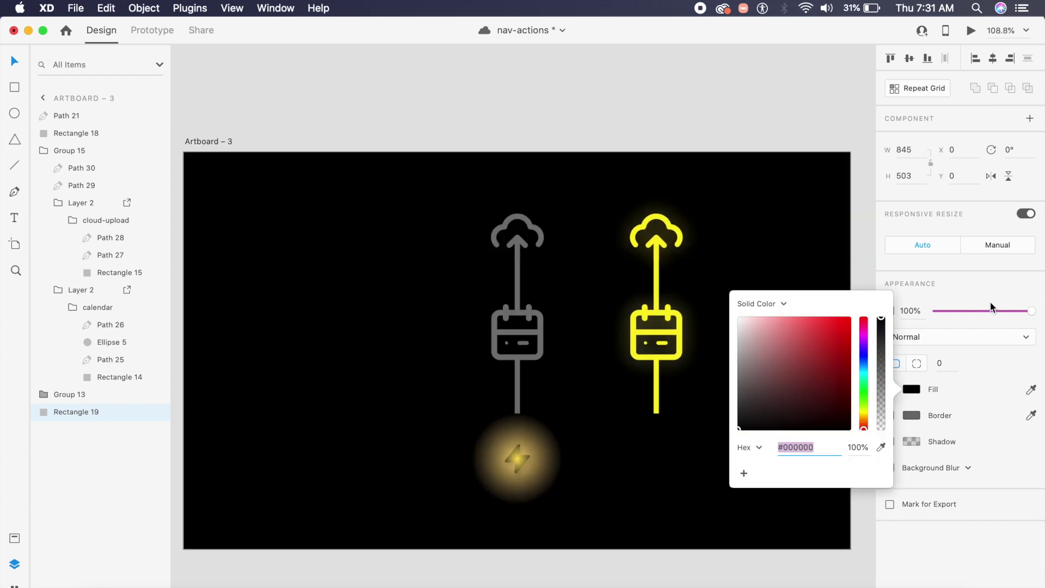
- Lower the background rectangle's opacity to 81% and lock it
{"action": "left_click_drag", "start_coordinate": [1031, 311], "coordinate": [1014, 314]}
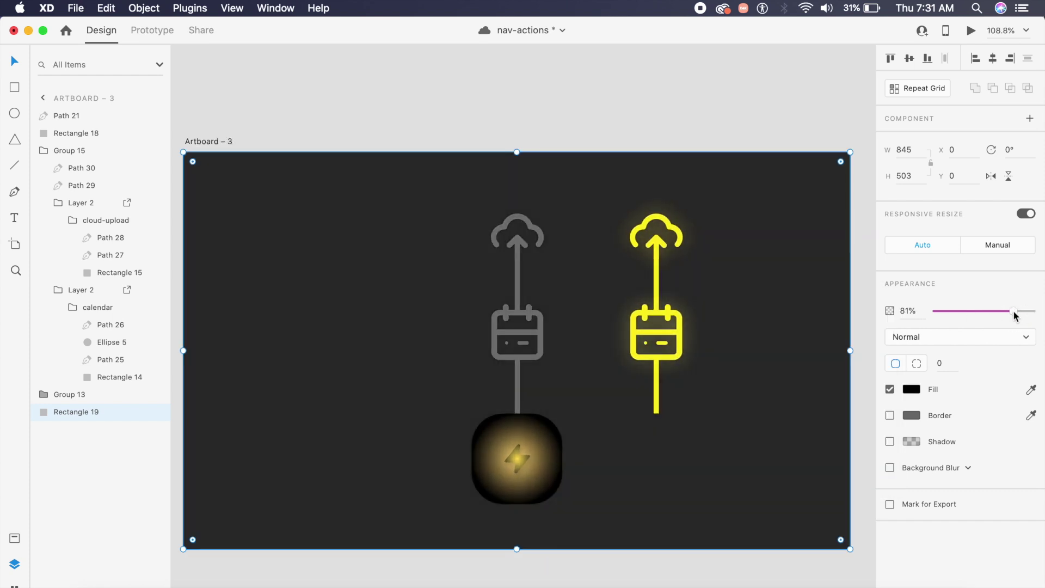
{"action": "left_click", "coordinate": [567, 124]}
{"action": "scroll", "coordinate": [708, 229], "scroll_direction": "left", "scroll_amount": 5}
{"action": "left_click", "coordinate": [665, 243]}
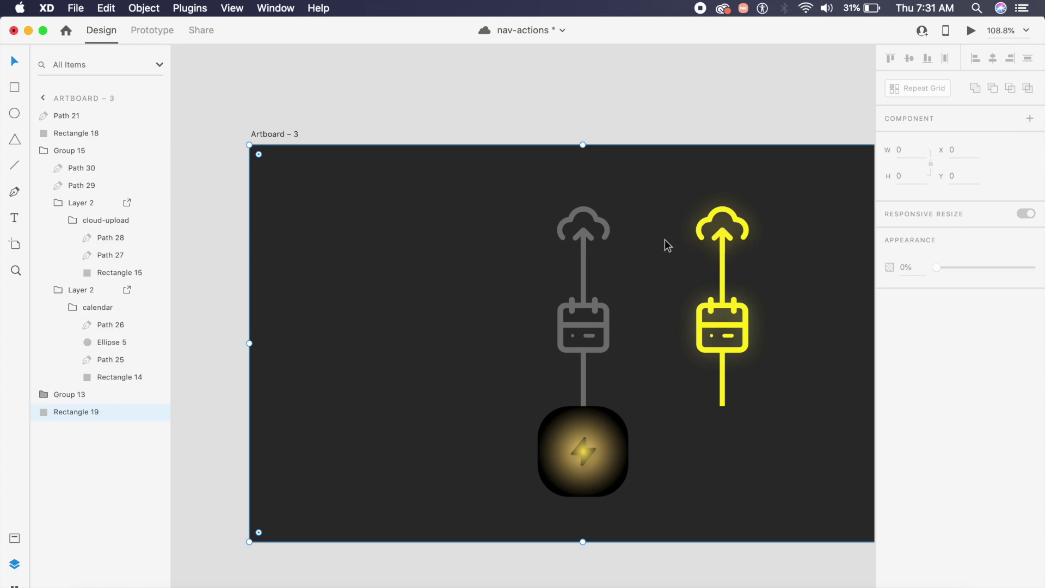
{"action": "key", "text": "super+l"}
{"action": "scroll", "coordinate": [665, 243], "scroll_direction": "right", "scroll_amount": 5}
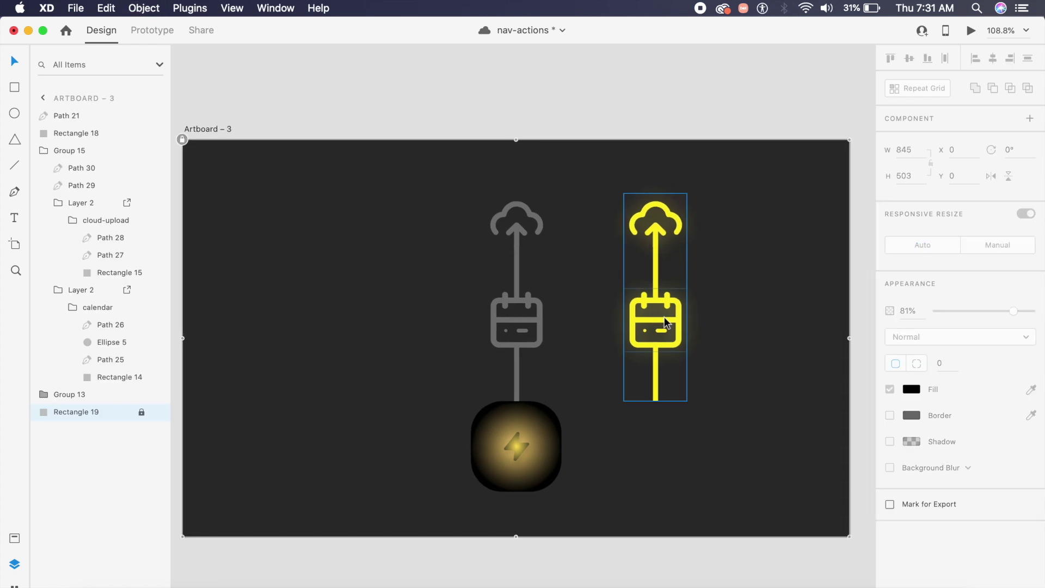
- Draw a rectangle about 103 × 284 px around the yellow icon group and mask the group with that shape
{"action": "key", "text": "r"}
{"action": "left_click_drag", "start_coordinate": [624, 184], "coordinate": [700, 407]}
{"action": "key", "text": "Escape"}
{"action": "left_click", "coordinate": [688, 401]}
{"action": "left_click_drag", "start_coordinate": [625, 295], "coordinate": [649, 306]}
{"action": "left_click", "coordinate": [645, 303]}
{"action": "left_click_drag", "start_coordinate": [667, 368], "coordinate": [662, 368]}
{"action": "left_click_drag", "start_coordinate": [702, 420], "coordinate": [604, 206]}
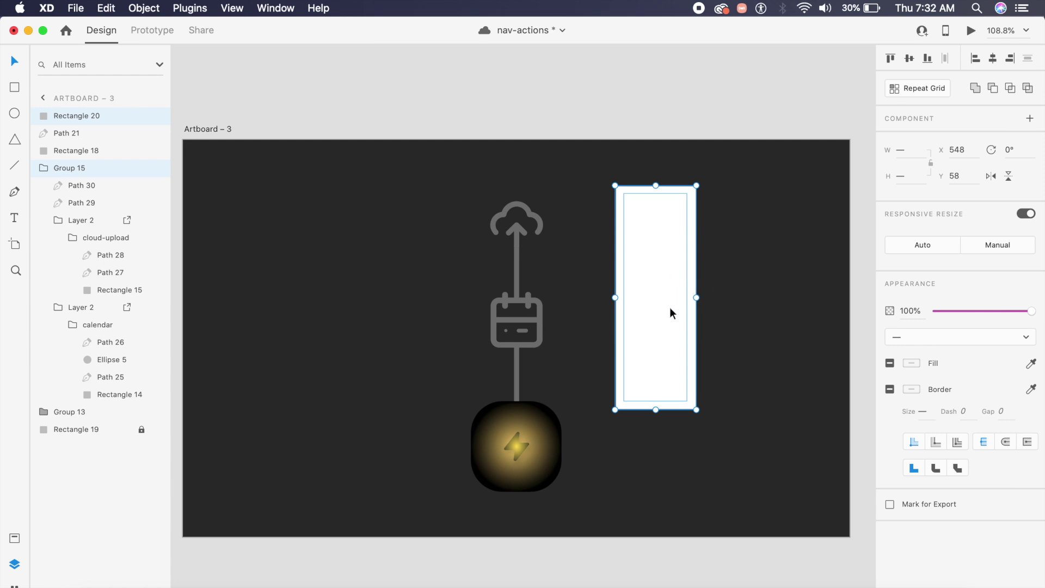
{"action": "key", "text": "super+shift+m"}
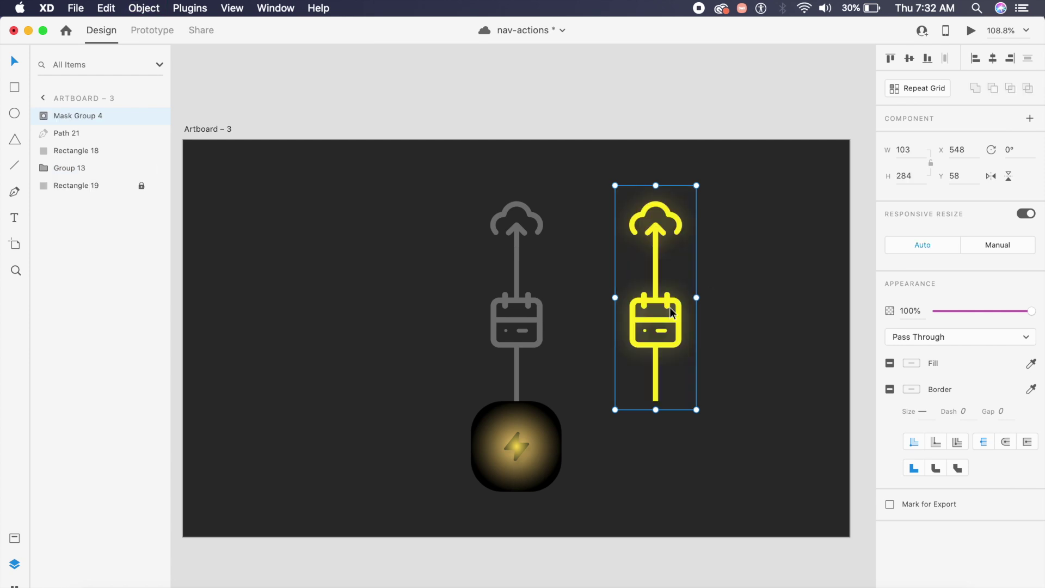
- Place the masked yellow group over the gray one at X 371, Y 58, and collapse its mask rectangle down to its lower edge
{"action": "left_click_drag", "start_coordinate": [681, 339], "coordinate": [541, 337]}
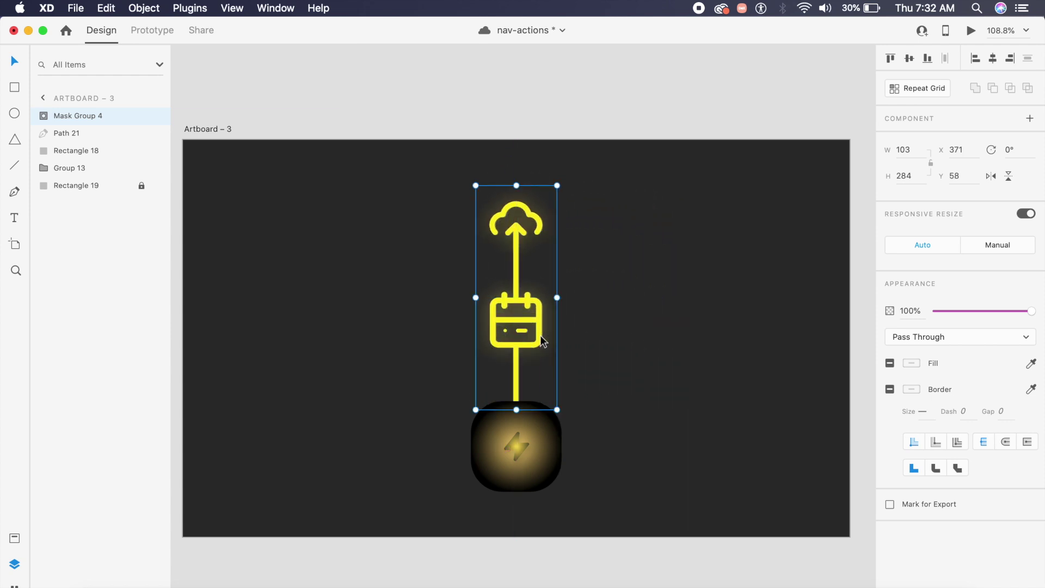
{"action": "double_click", "coordinate": [528, 344]}
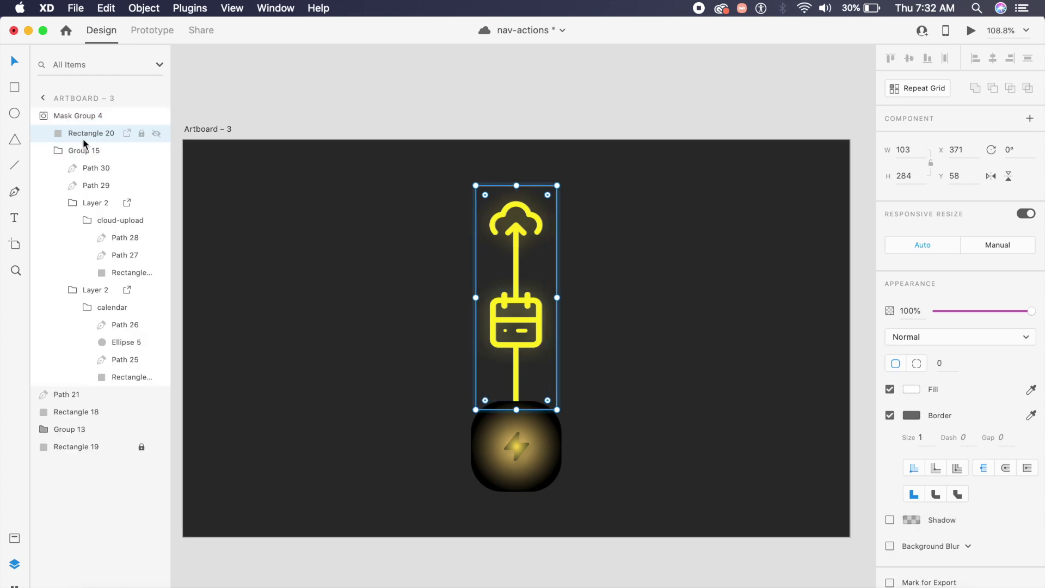
{"action": "left_click_drag", "start_coordinate": [520, 185], "coordinate": [550, 400]}
{"action": "left_click", "coordinate": [601, 403]}
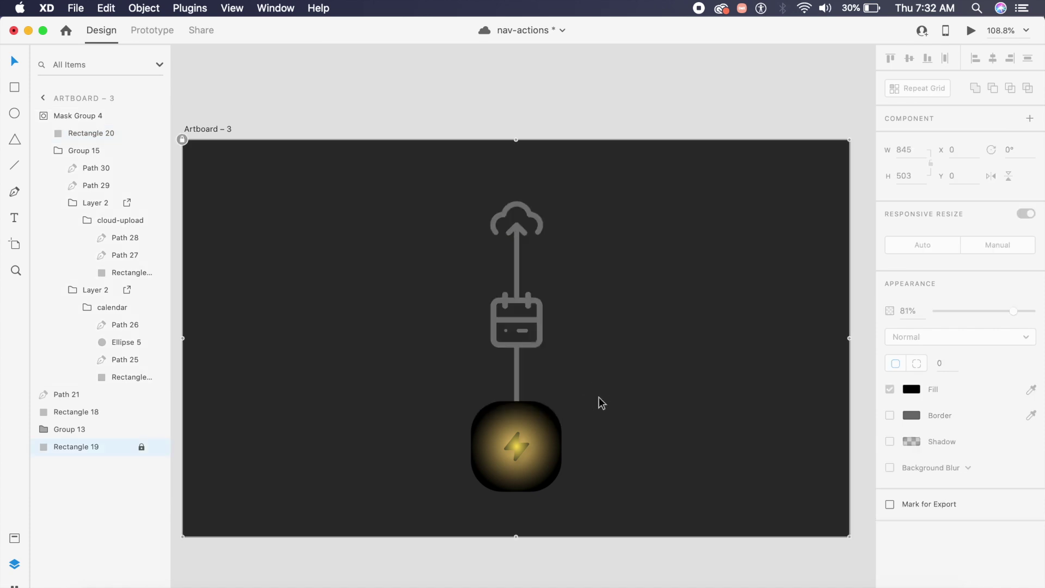
- Combine the masked yellow group, the gray icon group, the rounded square and the lightning icon into one component
{"action": "scroll", "coordinate": [531, 390], "scroll_direction": "down", "scroll_amount": 3}
{"action": "key", "text": "super+a"}
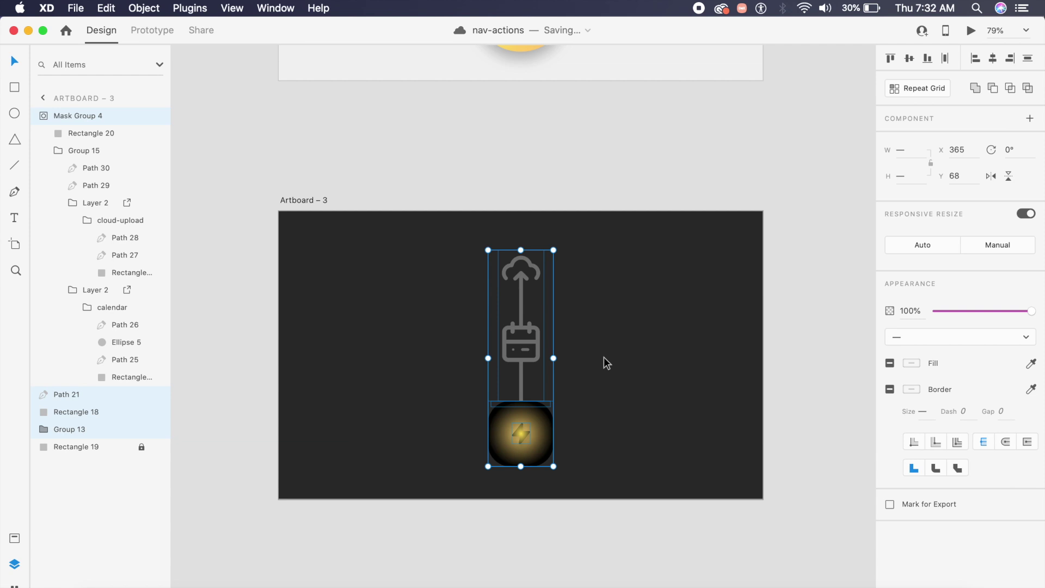
{"action": "key", "text": "super+k"}
{"action": "key", "text": "super+3"}
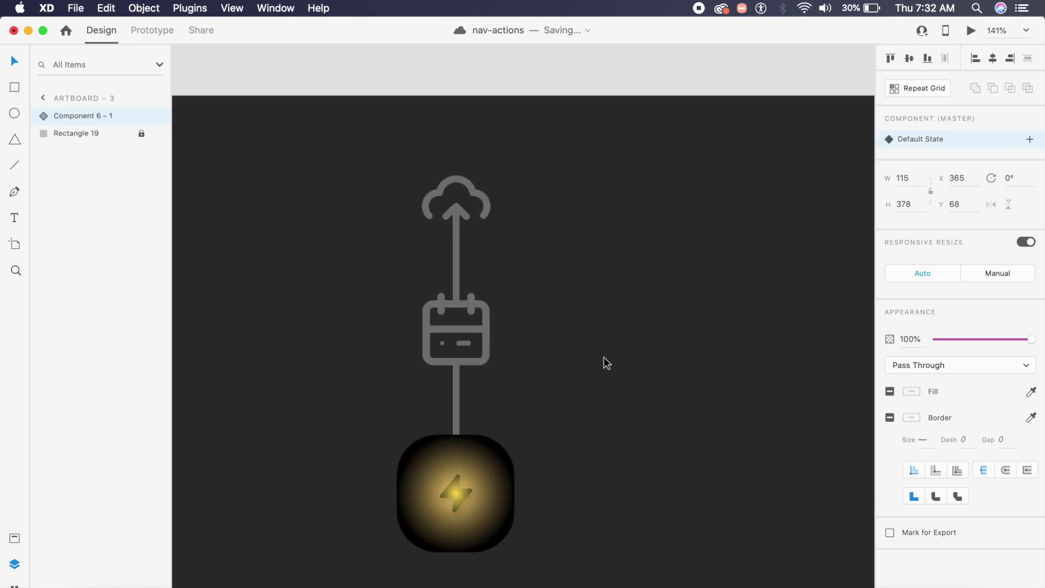
{"action": "scroll", "coordinate": [604, 357], "scroll_direction": "down", "scroll_amount": 2}
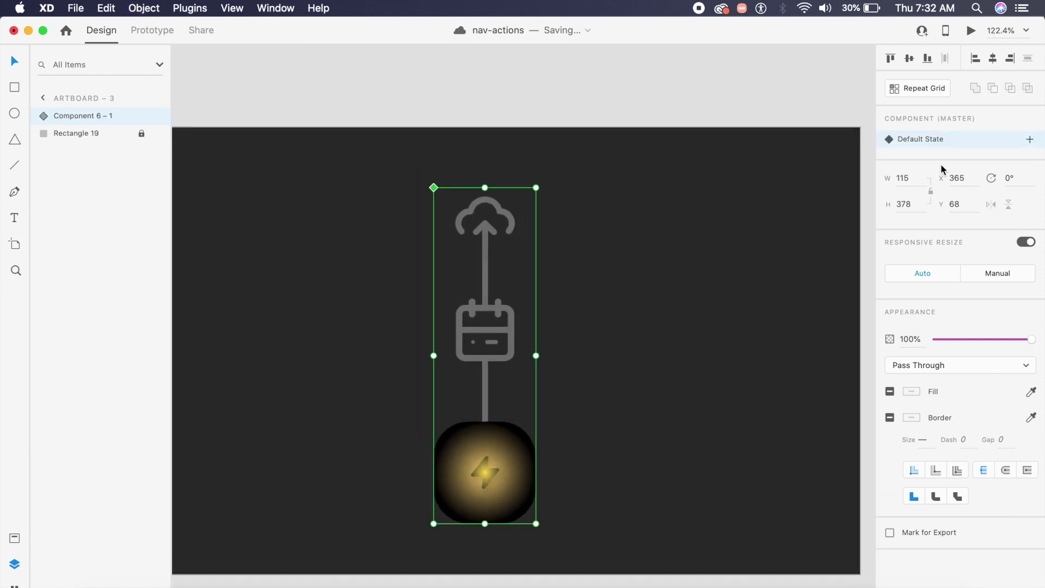
- Add a new state named Tap to the lightning component
{"action": "left_click", "coordinate": [1029, 139]}
{"action": "left_click", "coordinate": [920, 154]}
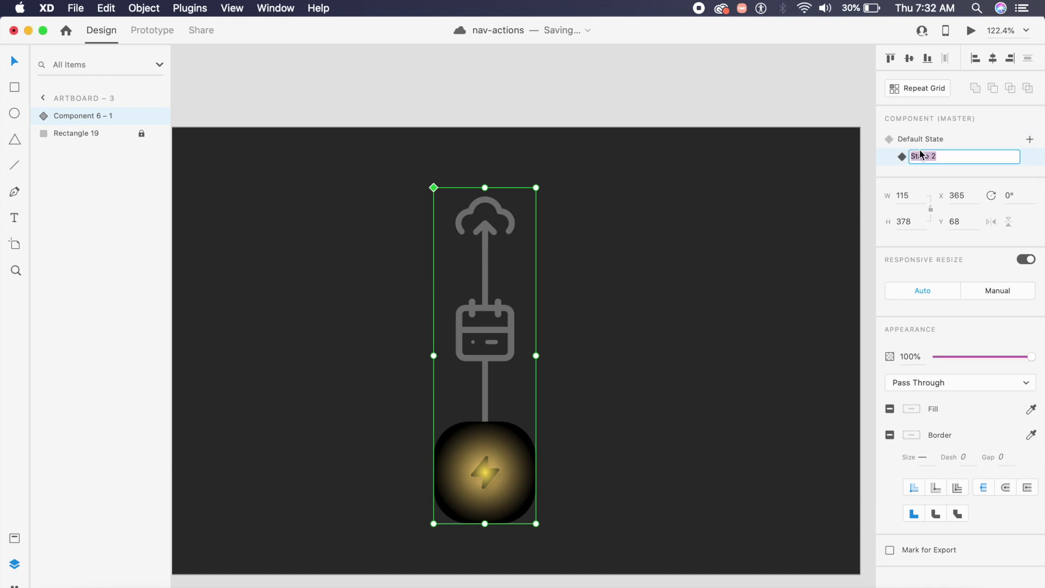
{"action": "type", "text": "Tap"}
{"action": "key", "text": "Return"}
{"action": "left_click", "coordinate": [688, 233]}
- In the Tap state, extend the yellow group's mask rectangle upward until it covers the whole cloud-and-calendar stem
{"action": "double_click", "coordinate": [486, 370]}
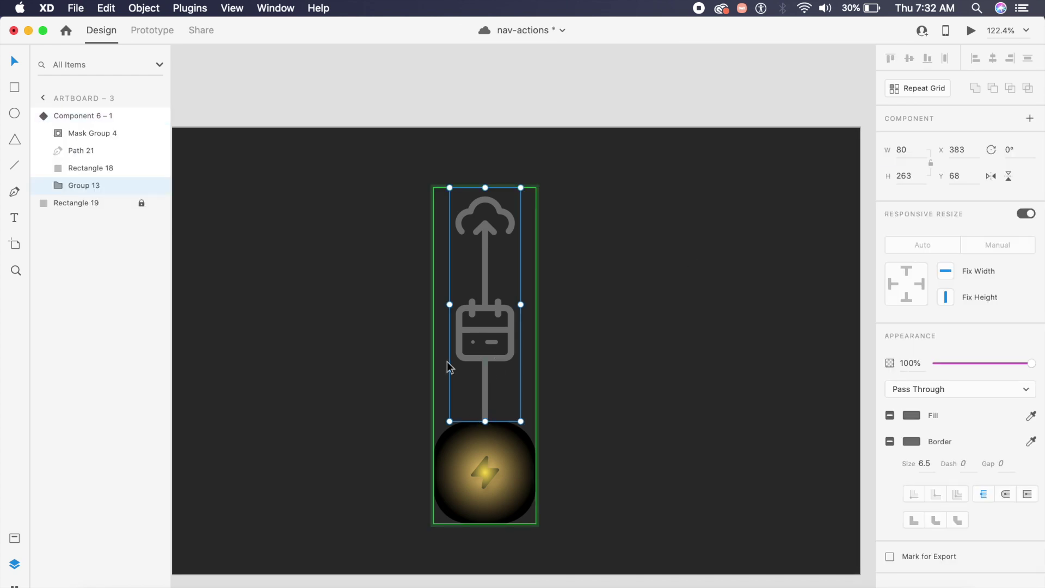
{"action": "left_click", "coordinate": [57, 185]}
{"action": "left_click", "coordinate": [59, 132]}
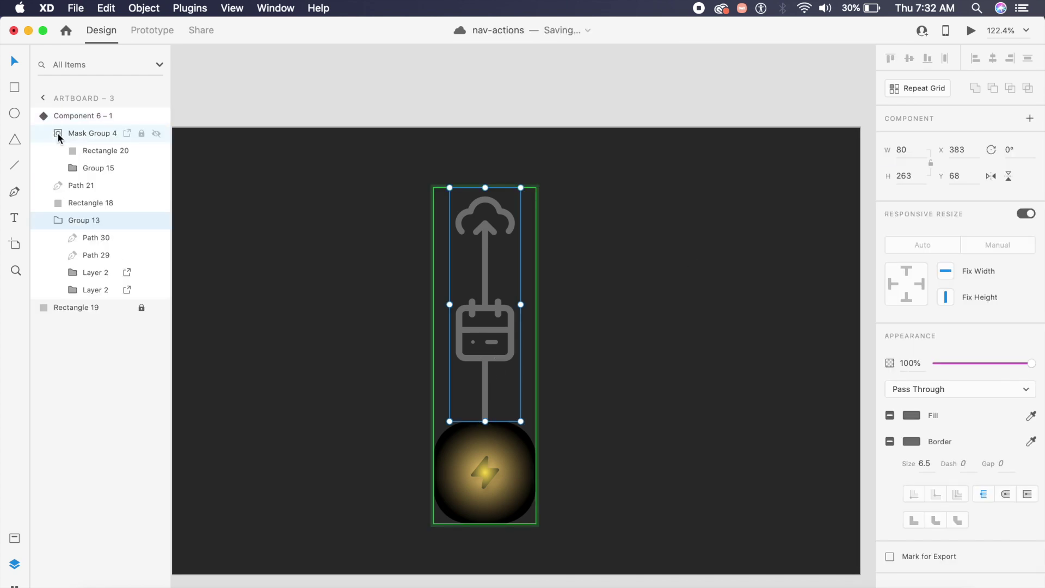
{"action": "left_click", "coordinate": [86, 152]}
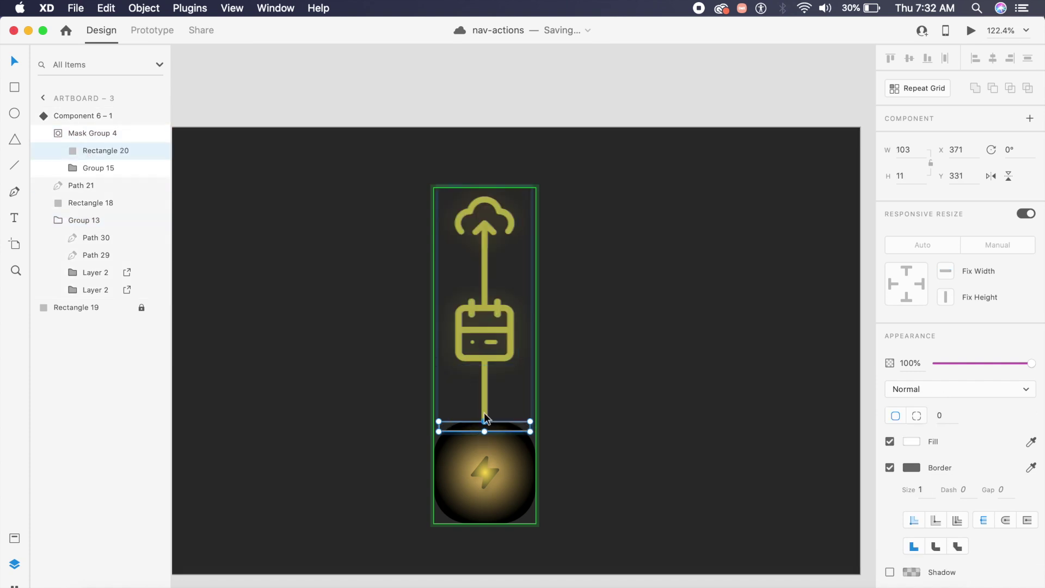
{"action": "left_click_drag", "start_coordinate": [486, 420], "coordinate": [484, 186]}
{"action": "left_click", "coordinate": [621, 287]}
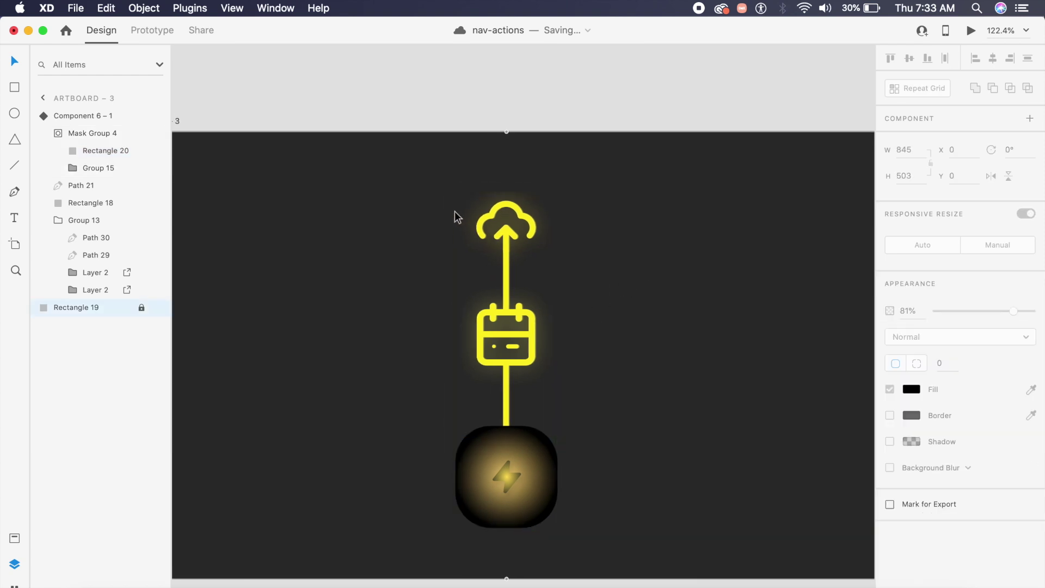
- Draw a rectangle about 115 × 284 px over the icon stem and stack it directly above the locked background rectangle
{"action": "mouse_move", "coordinate": [448, 187]}
{"action": "left_mouse_down"}
{"action": "mouse_move", "coordinate": [556, 403]}
{"action": "mouse_move", "coordinate": [557, 438]}
{"action": "left_mouse_up"}
{"action": "key", "text": "Escape"}
{"action": "left_click", "coordinate": [470, 395]}
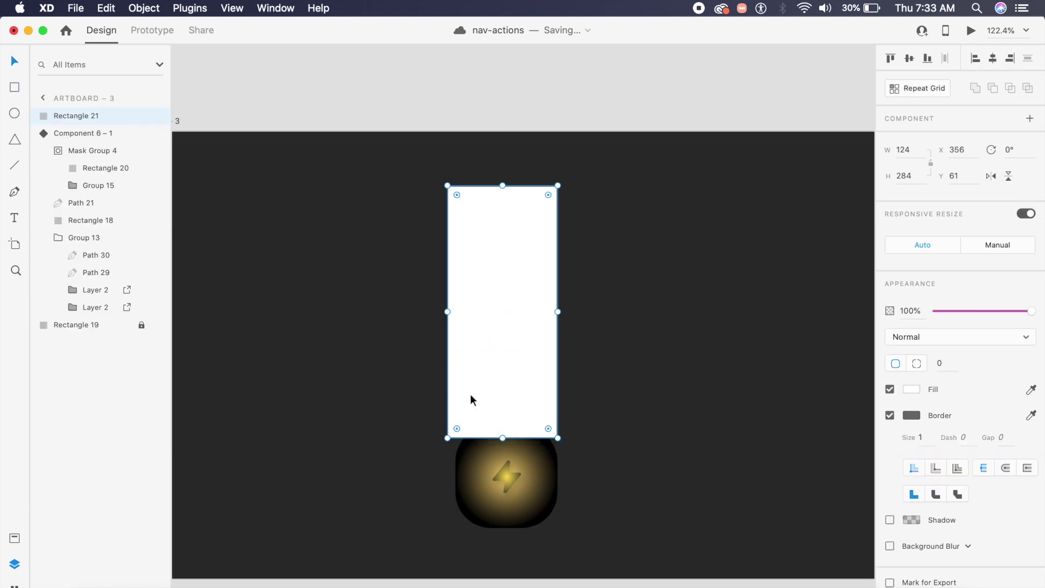
{"action": "left_click_drag", "start_coordinate": [447, 314], "coordinate": [455, 313]}
{"action": "key", "text": "super+shift+bracketleft"}
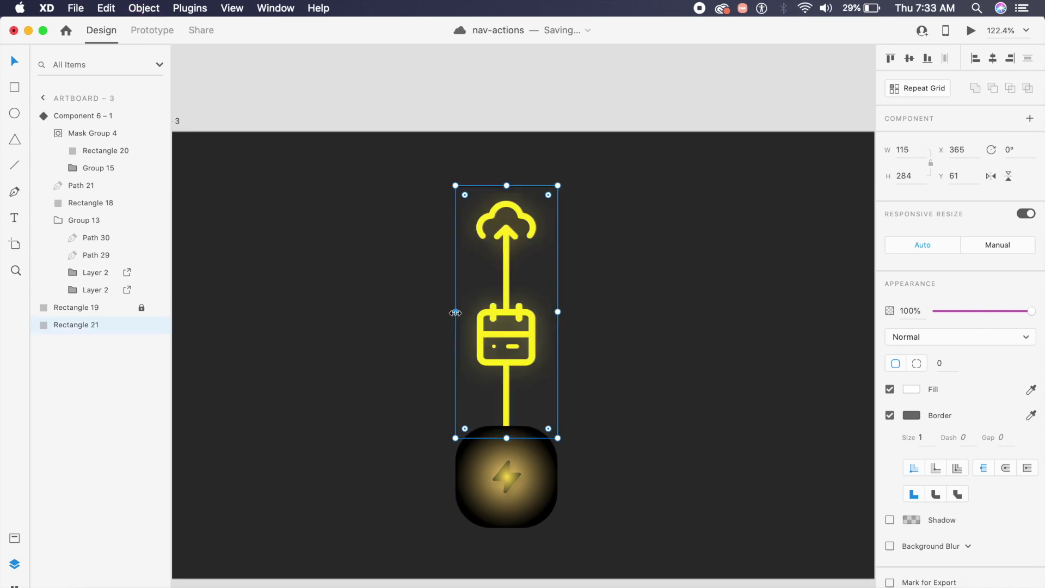
{"action": "key", "text": "super+bracketright"}
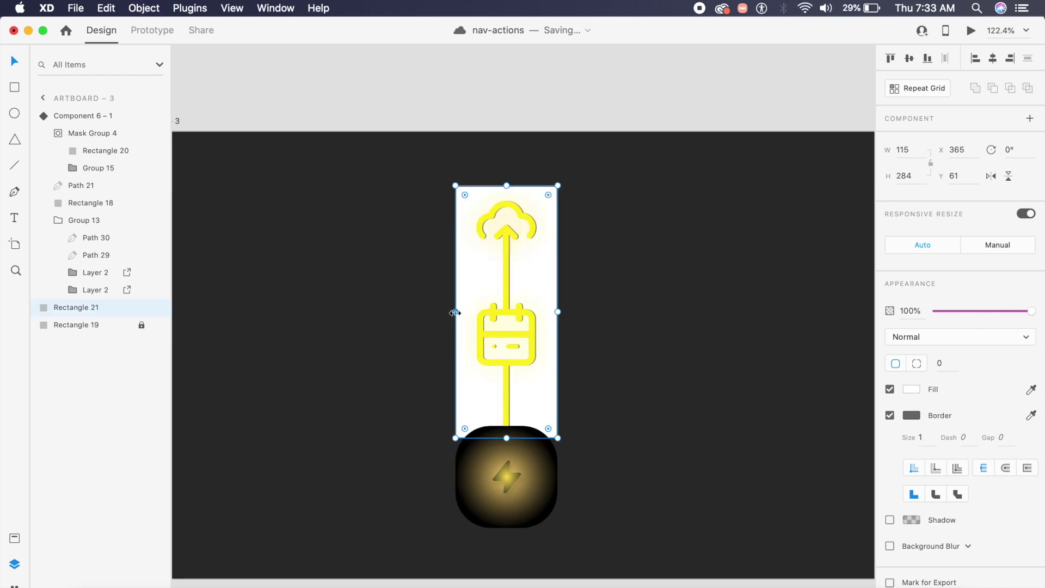
- Give the new rectangle a borderless fill sampled from the yellow icons and set its blend mode to Soft Light
{"action": "left_click", "coordinate": [890, 415]}
{"action": "left_click", "coordinate": [1031, 389]}
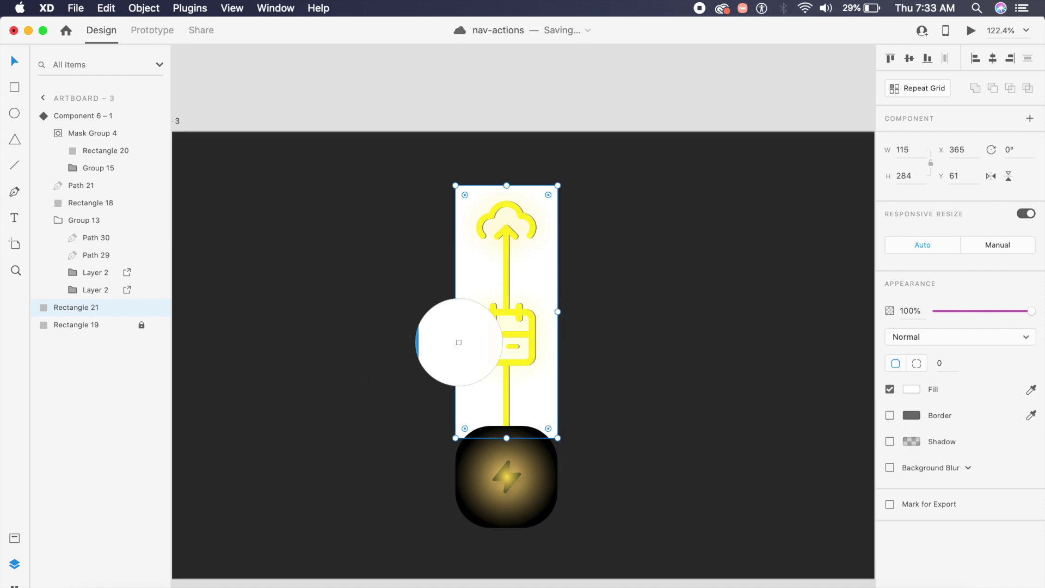
{"action": "left_click", "coordinate": [483, 340]}
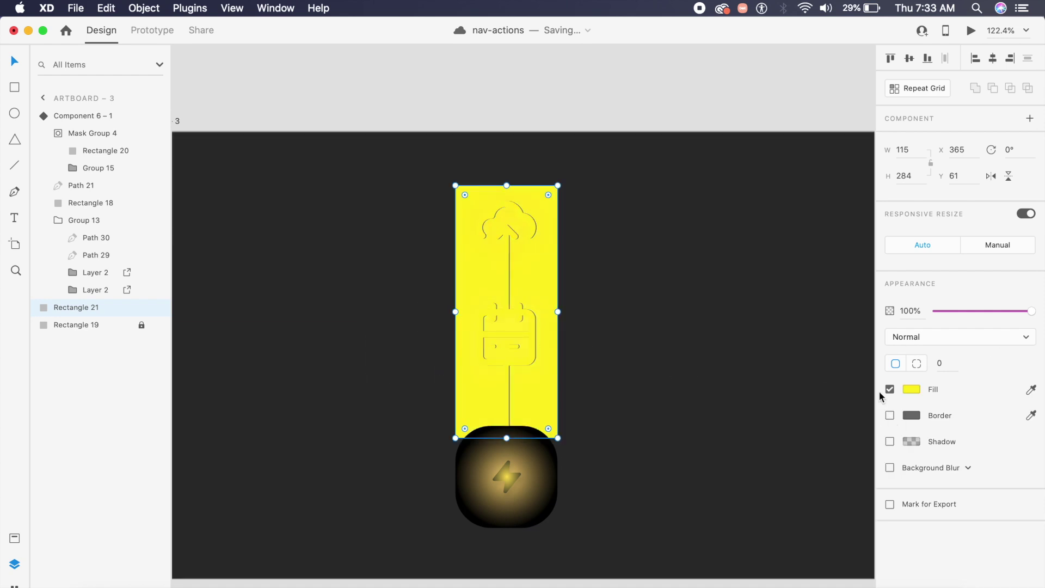
{"action": "left_click", "coordinate": [948, 340]}
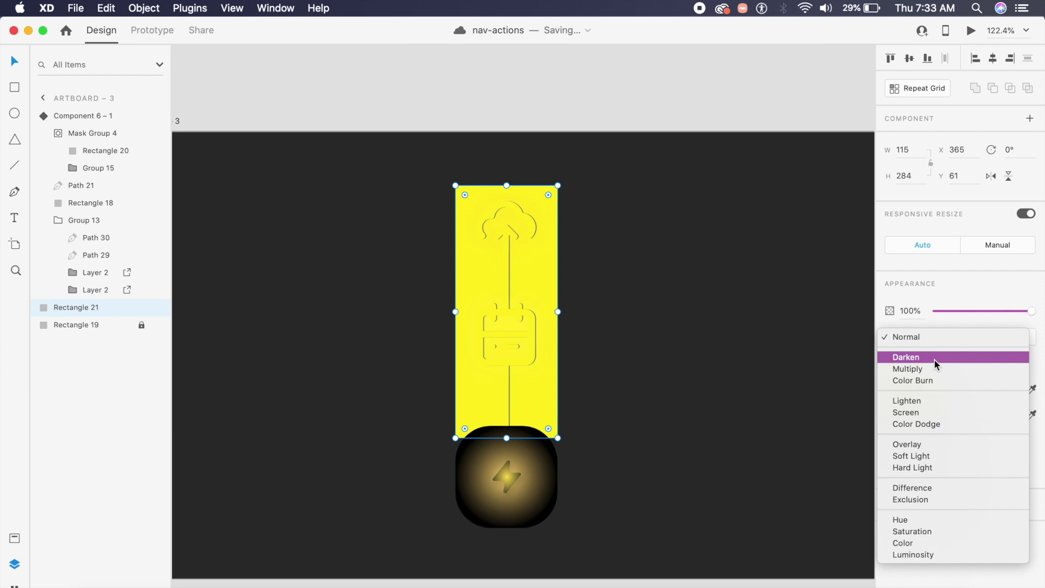
{"action": "left_click", "coordinate": [911, 456]}
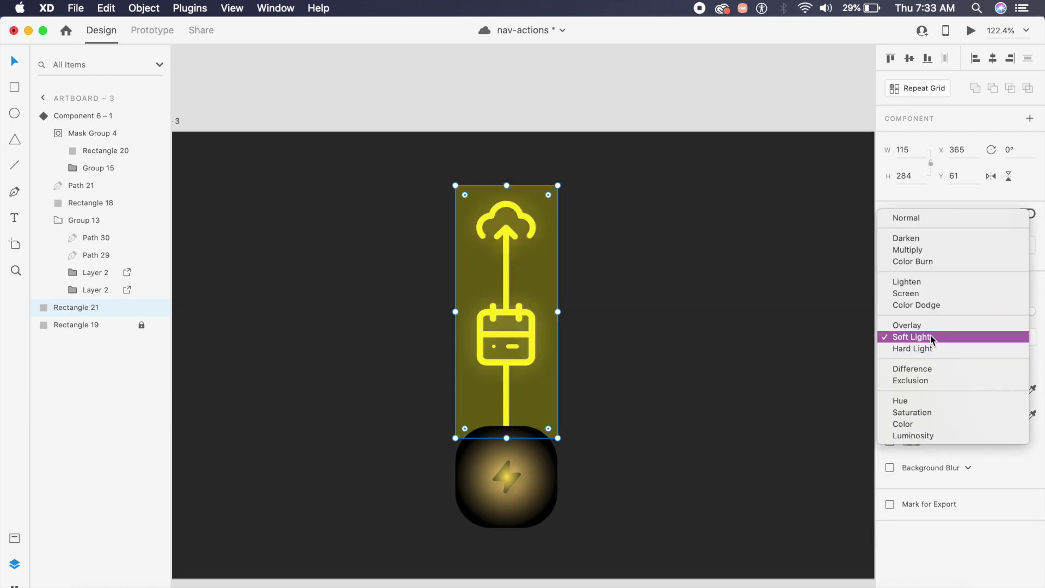
{"action": "left_click", "coordinate": [931, 338]}
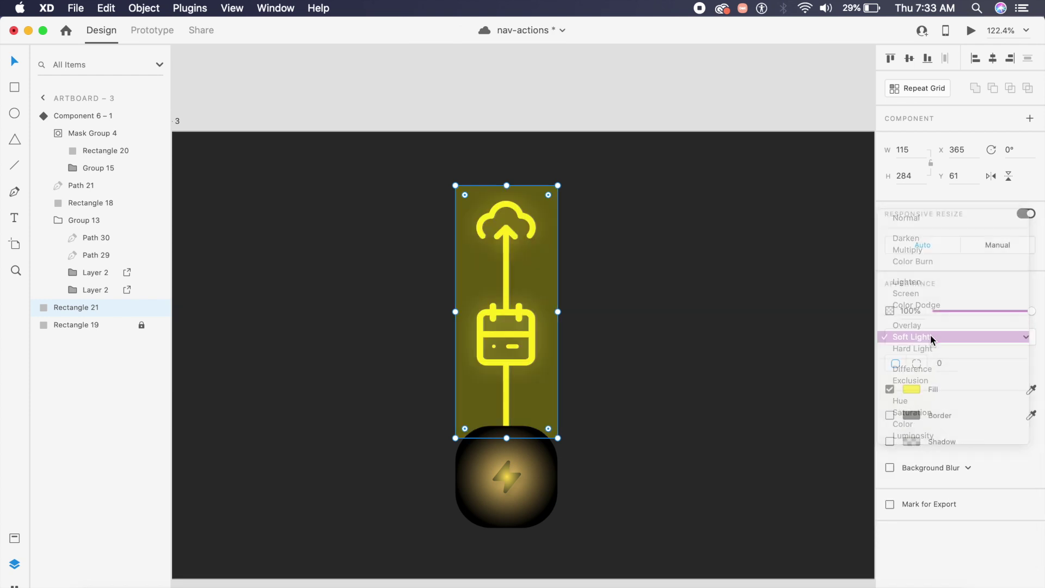
{"action": "left_click", "coordinate": [650, 357]}
- Reshape the yellow rectangle into a slight taper by pulling its lower corners down and inward and its upper corners slightly outward
{"action": "left_click", "coordinate": [544, 360]}
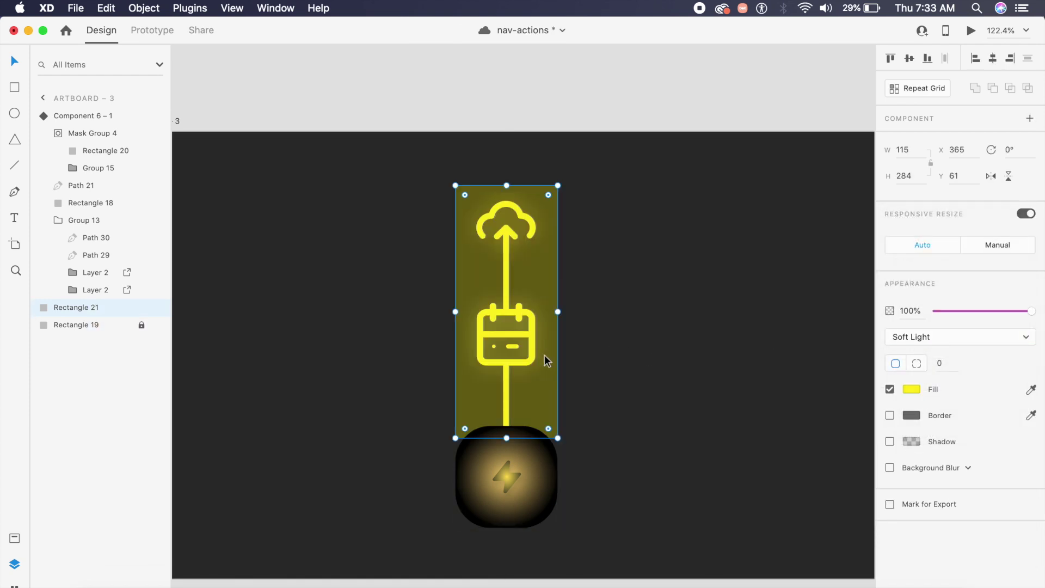
{"action": "double_click", "coordinate": [475, 391]}
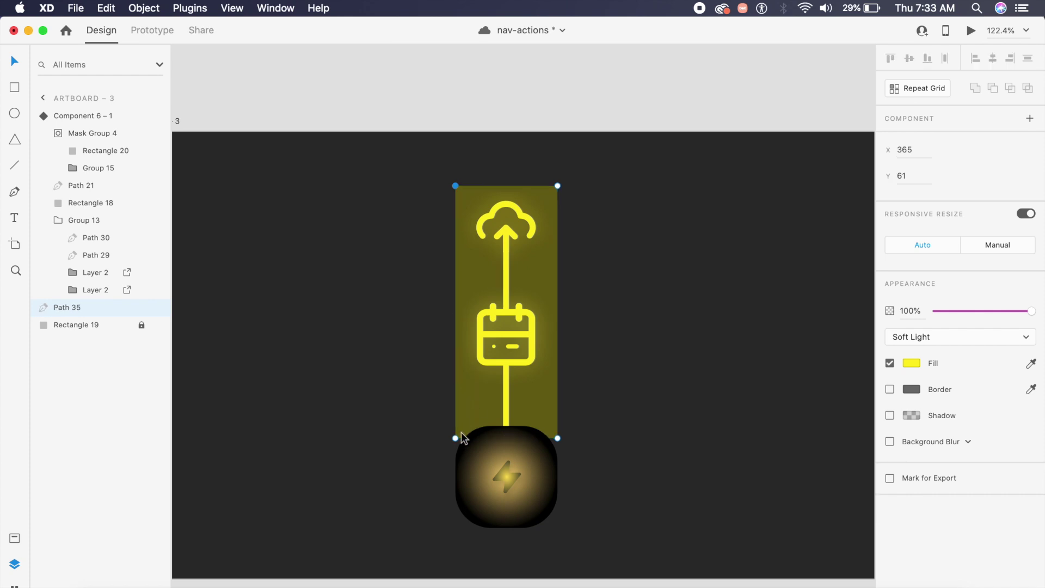
{"action": "left_click_drag", "start_coordinate": [455, 438], "coordinate": [459, 451]}
{"action": "left_click_drag", "start_coordinate": [557, 437], "coordinate": [554, 449]}
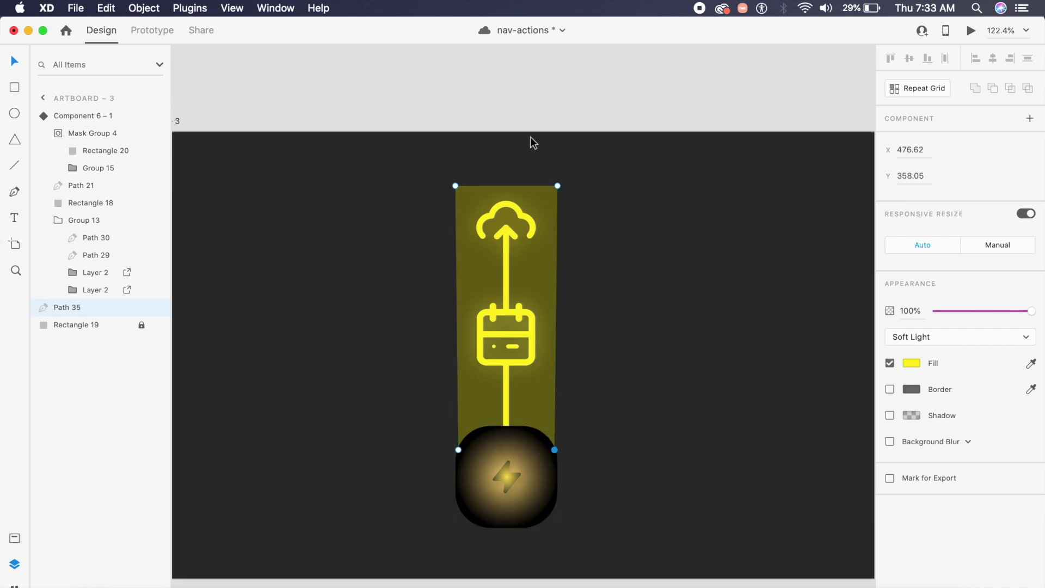
{"action": "left_click", "coordinate": [556, 184]}
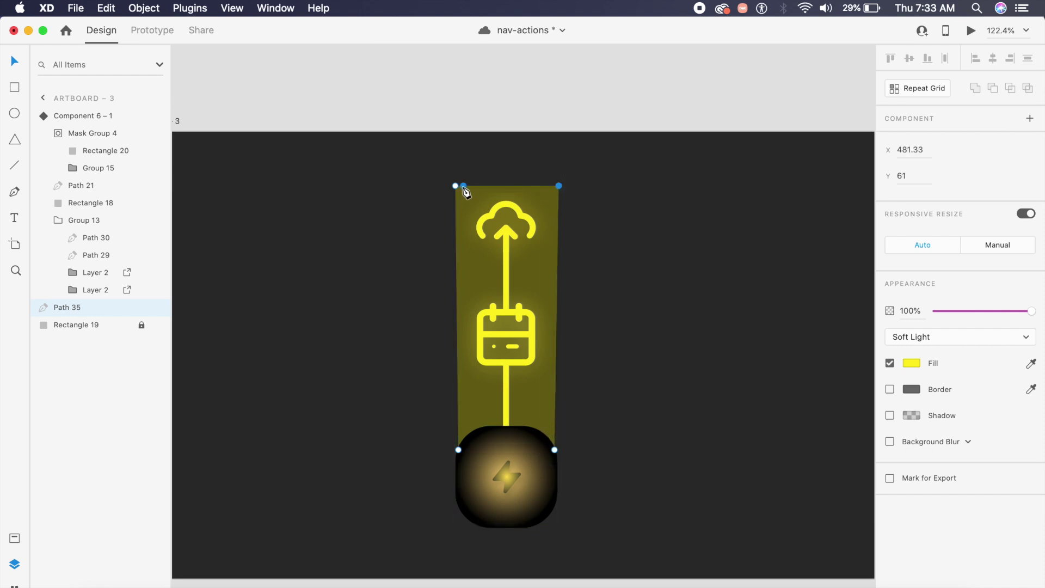
{"action": "left_click_drag", "start_coordinate": [455, 185], "coordinate": [454, 186]}
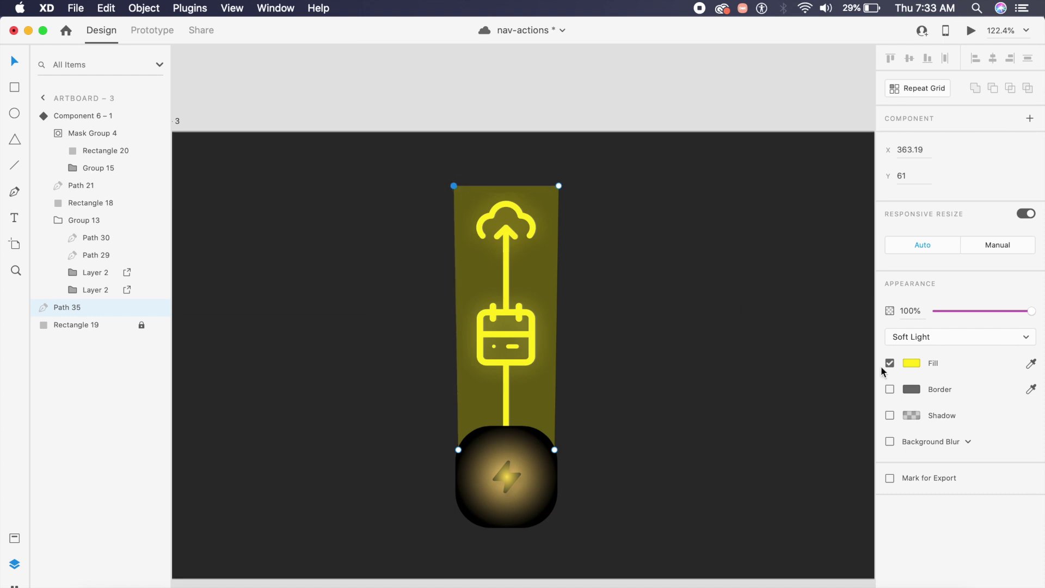
- Change the glow shape's fill to a linear gradient fading from yellow at the base to #FAE92B at 0% opacity at the top
{"action": "left_click", "coordinate": [908, 366]}
{"action": "left_click", "coordinate": [773, 270]}
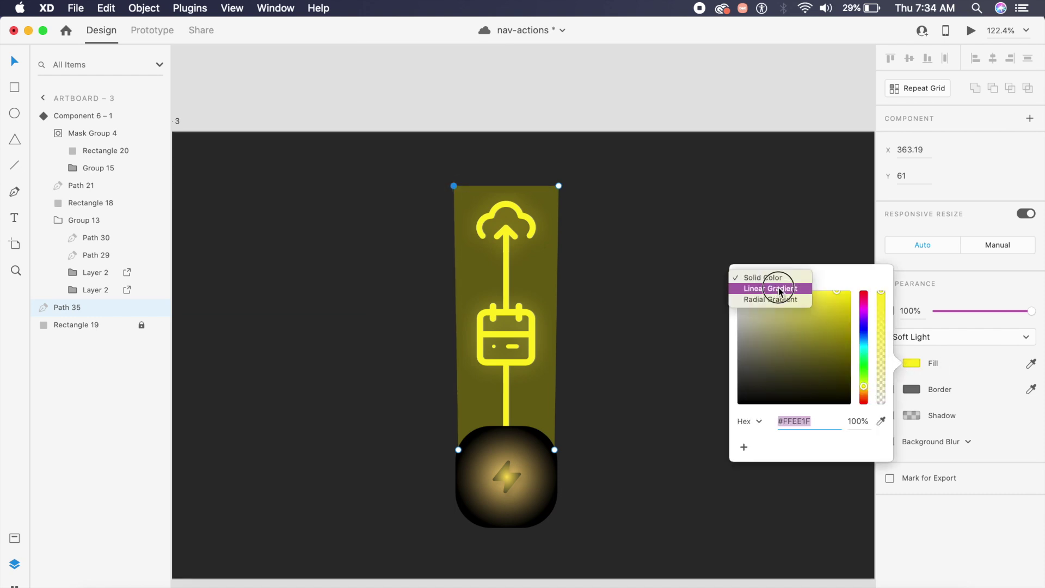
{"action": "left_click", "coordinate": [769, 289]}
{"action": "mouse_move", "coordinate": [505, 450]}
{"action": "left_mouse_down"}
{"action": "mouse_move", "coordinate": [523, 182]}
{"action": "mouse_move", "coordinate": [507, 196]}
{"action": "mouse_move", "coordinate": [512, 440]}
{"action": "left_mouse_up"}
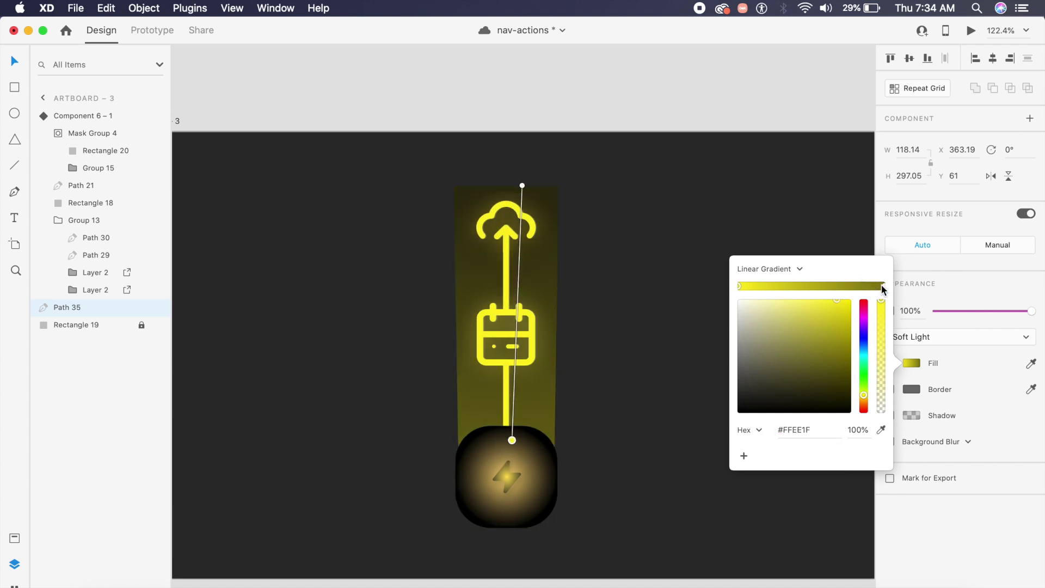
{"action": "left_click", "coordinate": [883, 287]}
{"action": "left_click", "coordinate": [831, 302]}
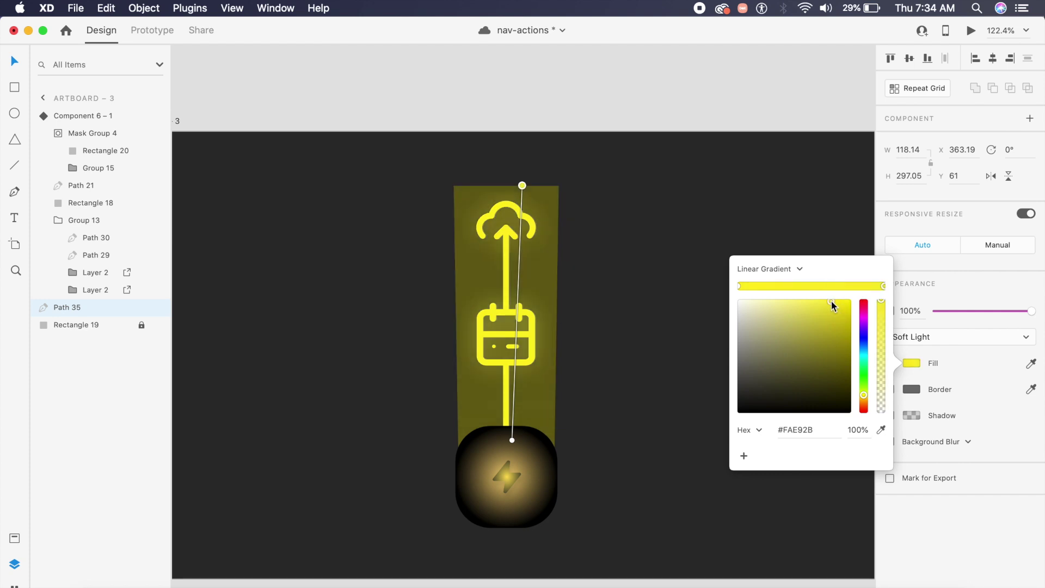
{"action": "left_click_drag", "start_coordinate": [880, 391], "coordinate": [881, 412]}
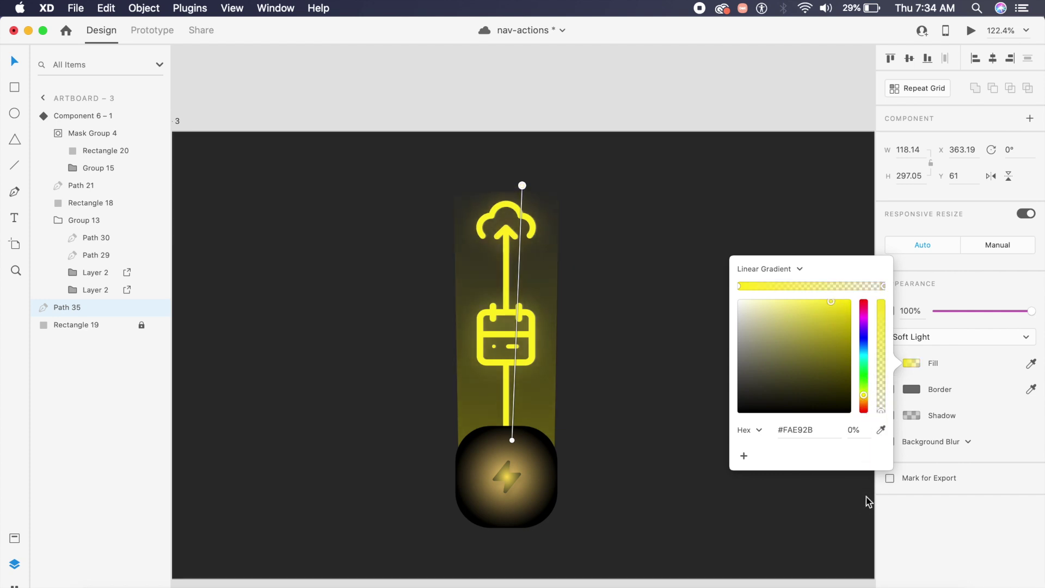
{"action": "left_click", "coordinate": [640, 397]}
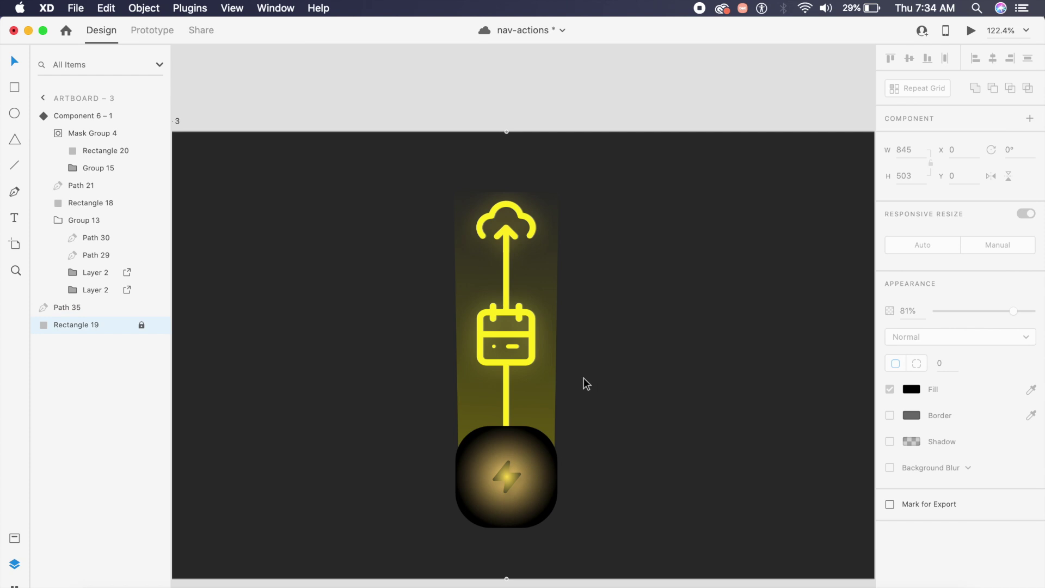
- Apply the saved #FFDE53 - #5F5632 gradient to the rounded square in the Tap state
{"action": "double_click", "coordinate": [537, 463]}
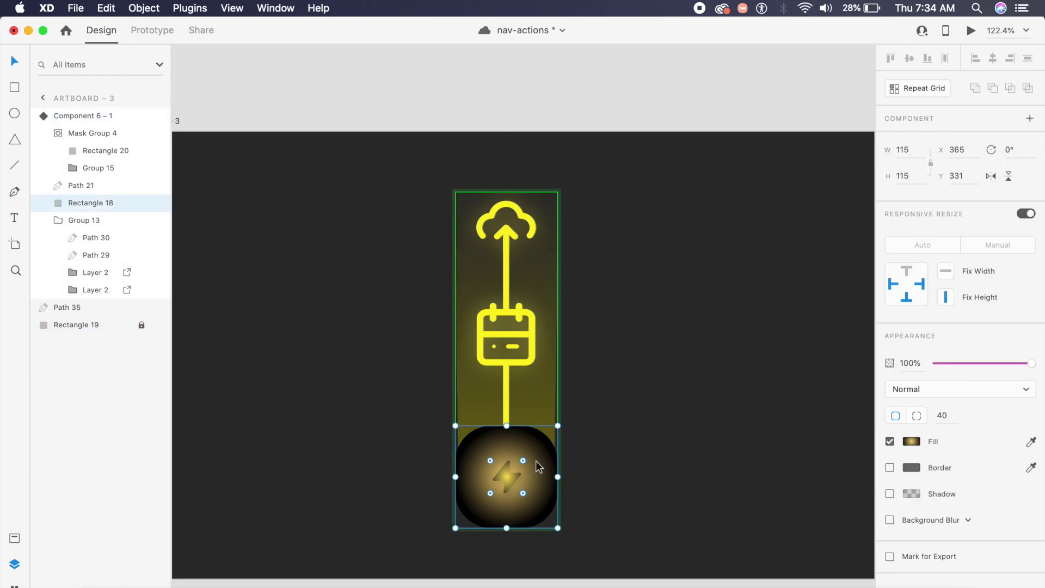
{"action": "left_click", "coordinate": [14, 540]}
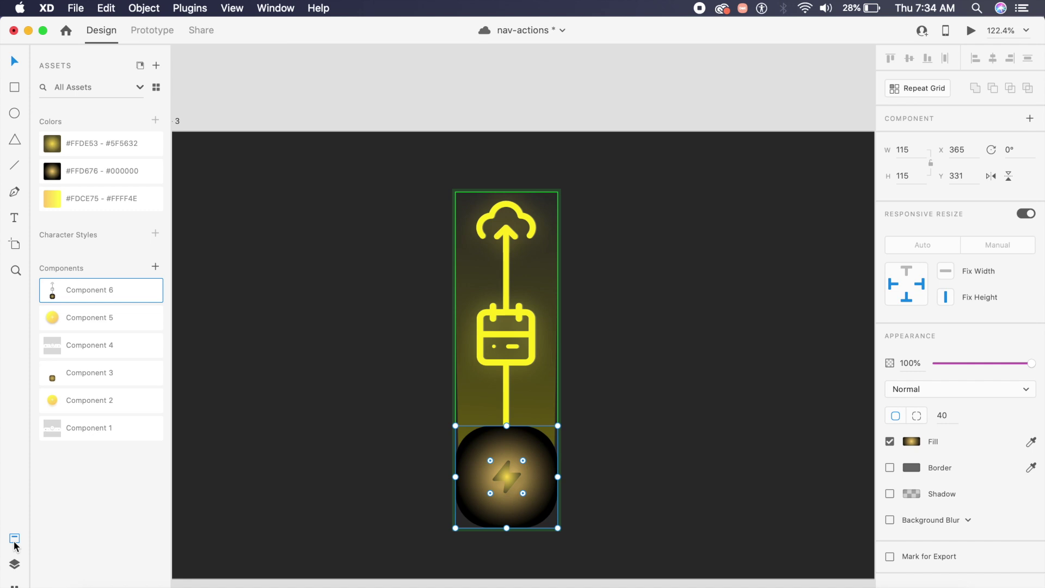
{"action": "left_click", "coordinate": [106, 143]}
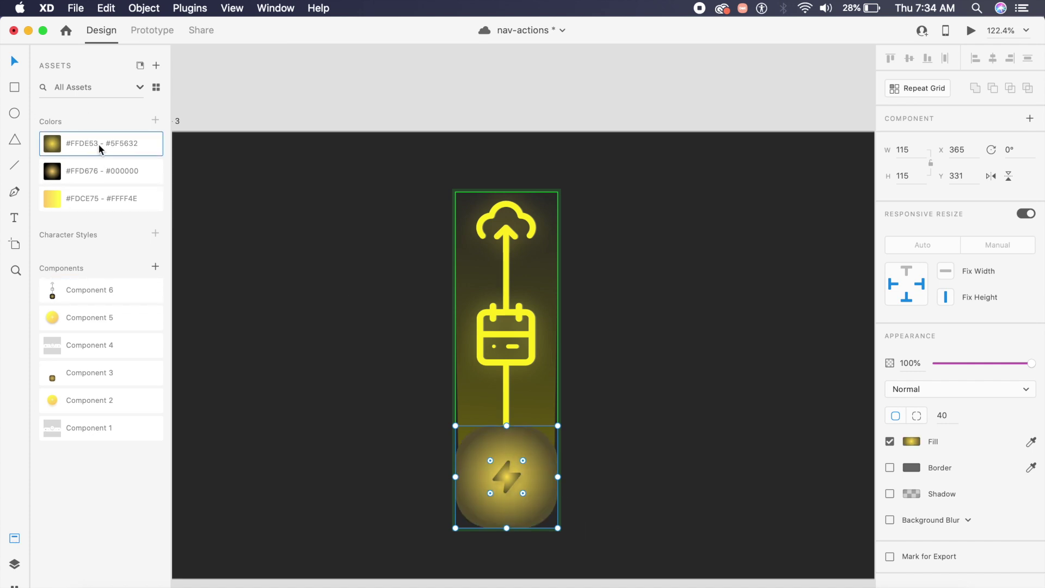
{"action": "left_click", "coordinate": [668, 341]}
- Widen the lightning icon's radial gradient beyond the rounded square's edge so the bolt turns bright yellow
{"action": "left_click", "coordinate": [513, 480]}
{"action": "double_click", "coordinate": [514, 480]}
{"action": "left_click", "coordinate": [911, 415]}
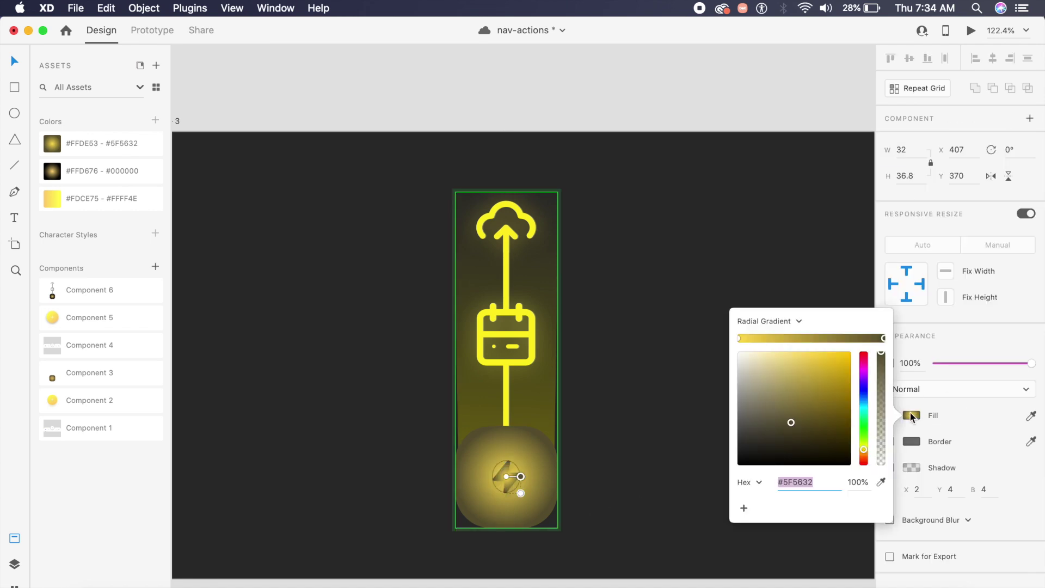
{"action": "left_click_drag", "start_coordinate": [521, 480], "coordinate": [583, 477]}
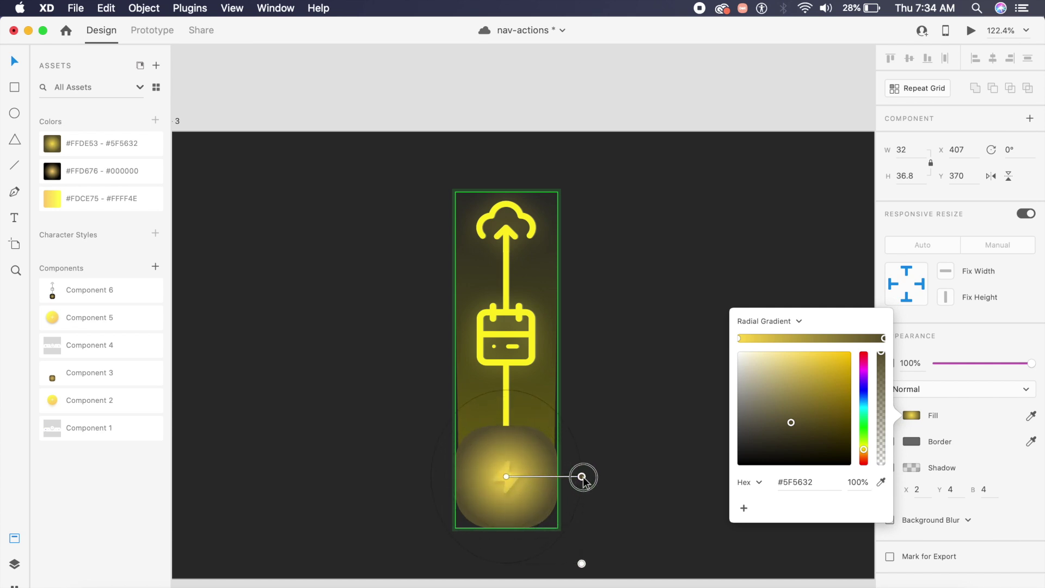
{"action": "left_click", "coordinate": [610, 479]}
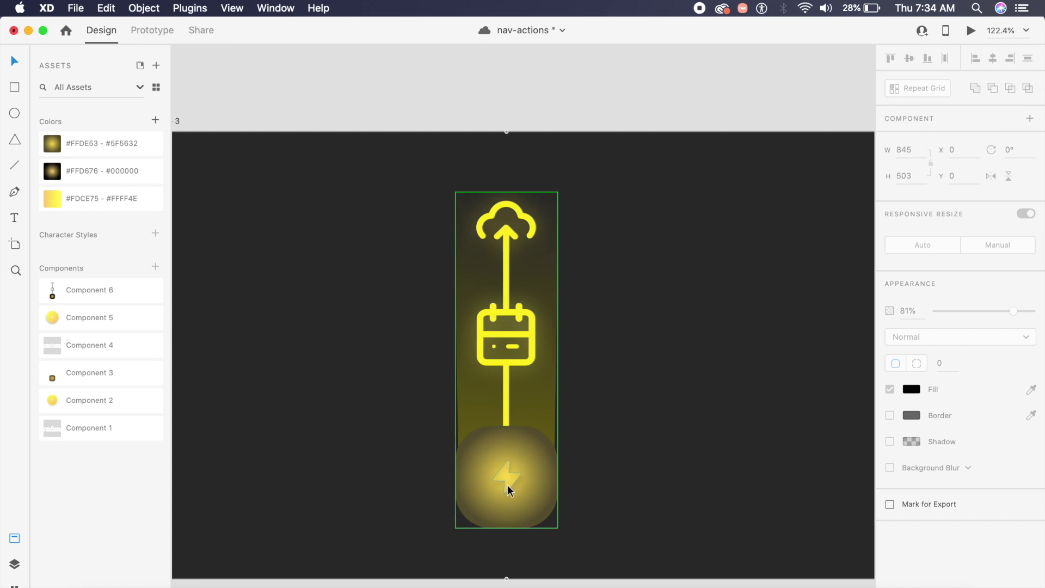
- Move the glow shape into the component's Tap state and arrange it behind the rounded square
{"action": "scroll", "coordinate": [507, 485], "scroll_direction": "down", "scroll_amount": 2}
{"action": "left_click", "coordinate": [553, 473]}
{"action": "left_click", "coordinate": [503, 502]}
{"action": "double_click", "coordinate": [503, 501]}
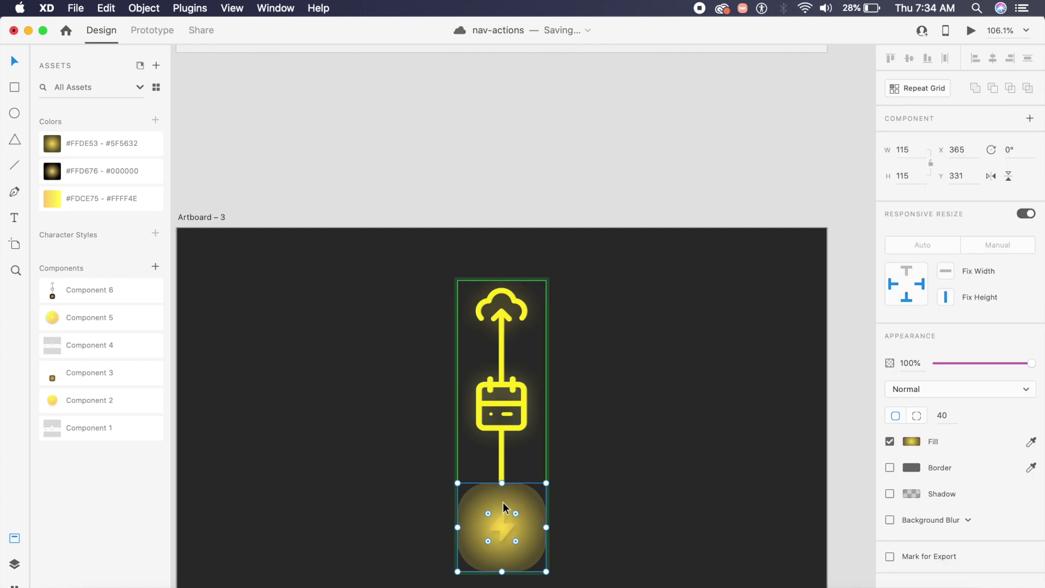
{"action": "left_click", "coordinate": [503, 502]}
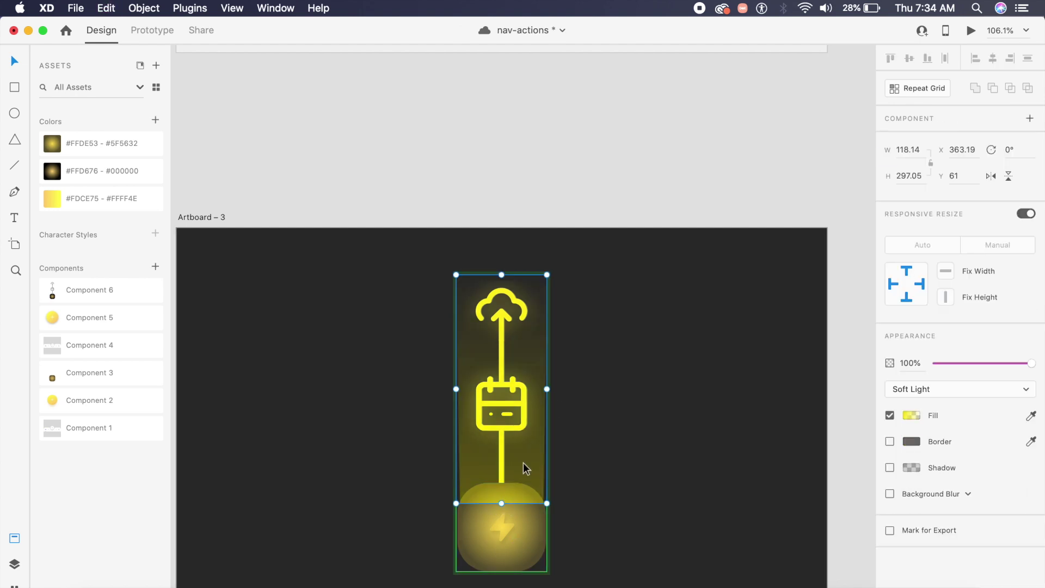
{"action": "key", "text": "super+bracketright"}
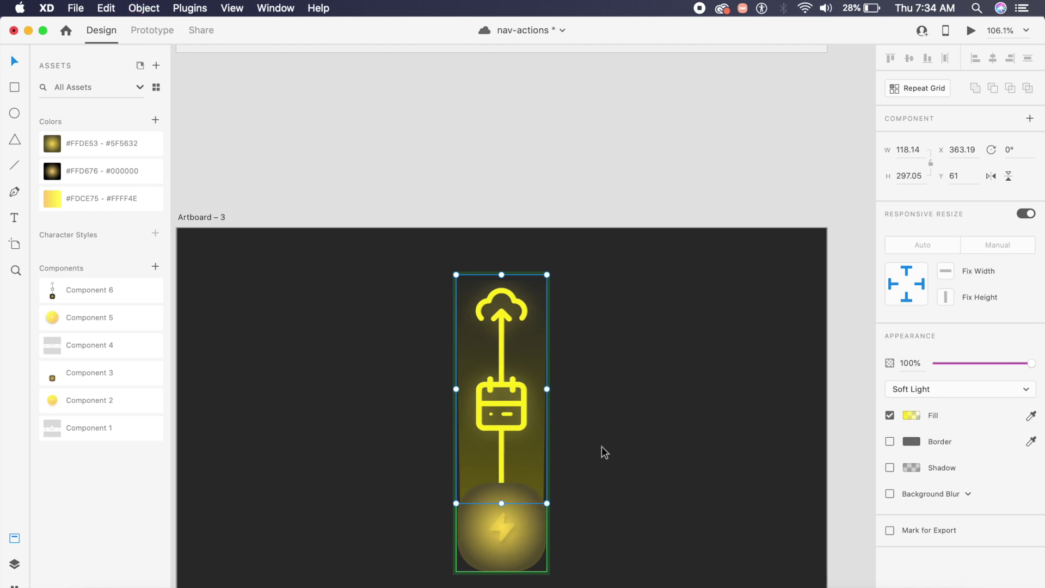
{"action": "key", "text": "Escape"}
- Add a Tap interaction to the lightning button in the component's default state, using Auto-Animate with the Tap state as destination
{"action": "left_click", "coordinate": [957, 140]}
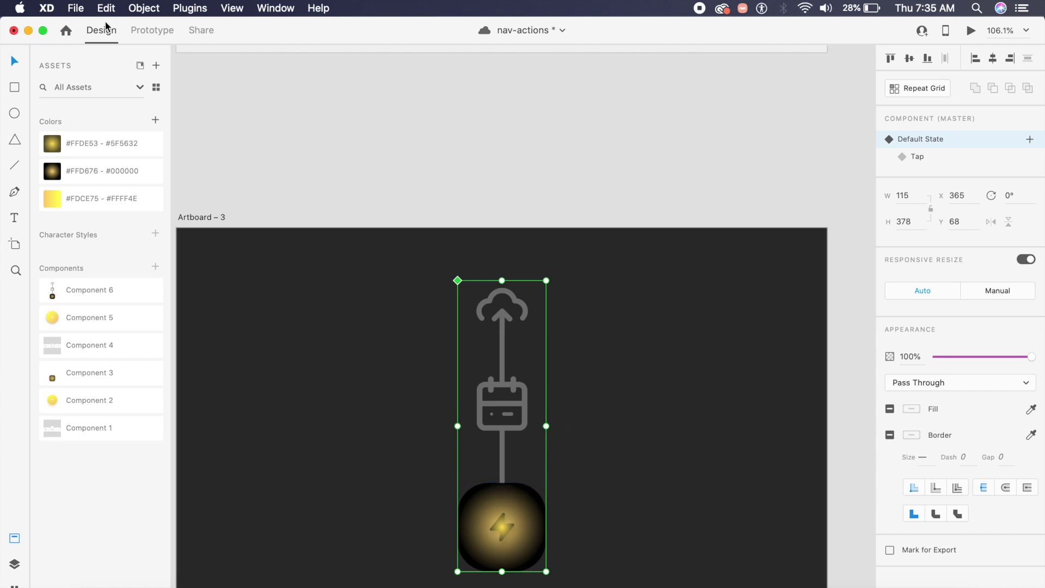
{"action": "left_click", "coordinate": [152, 30]}
{"action": "double_click", "coordinate": [544, 525]}
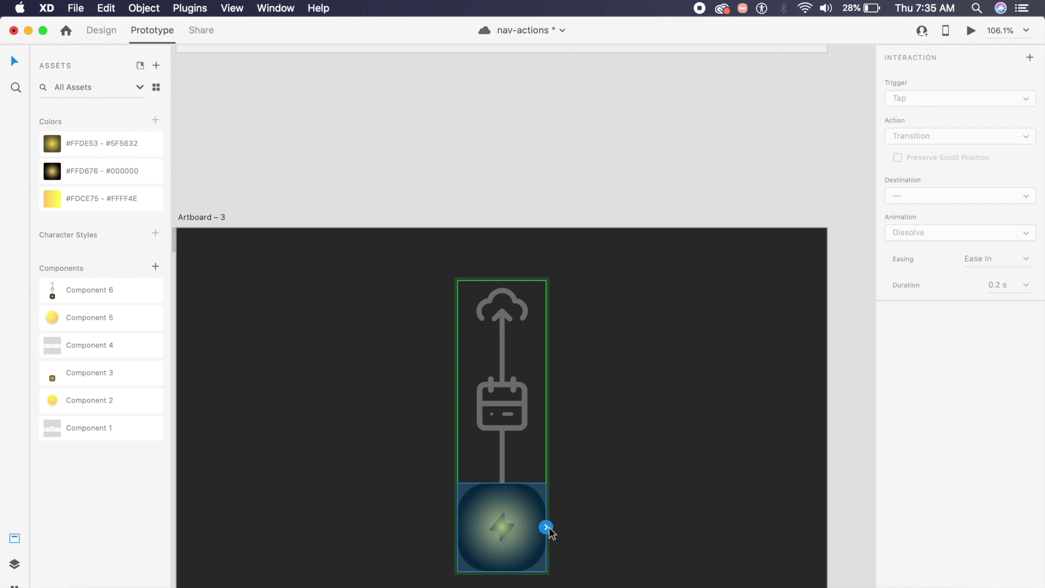
{"action": "left_click", "coordinate": [547, 528]}
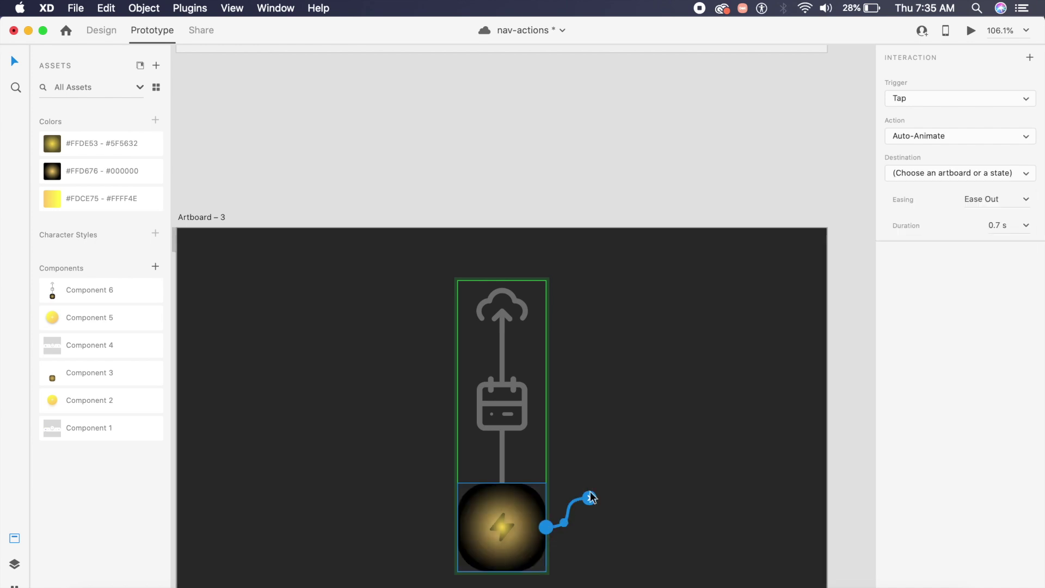
{"action": "left_click", "coordinate": [998, 139]}
{"action": "left_click", "coordinate": [990, 137]}
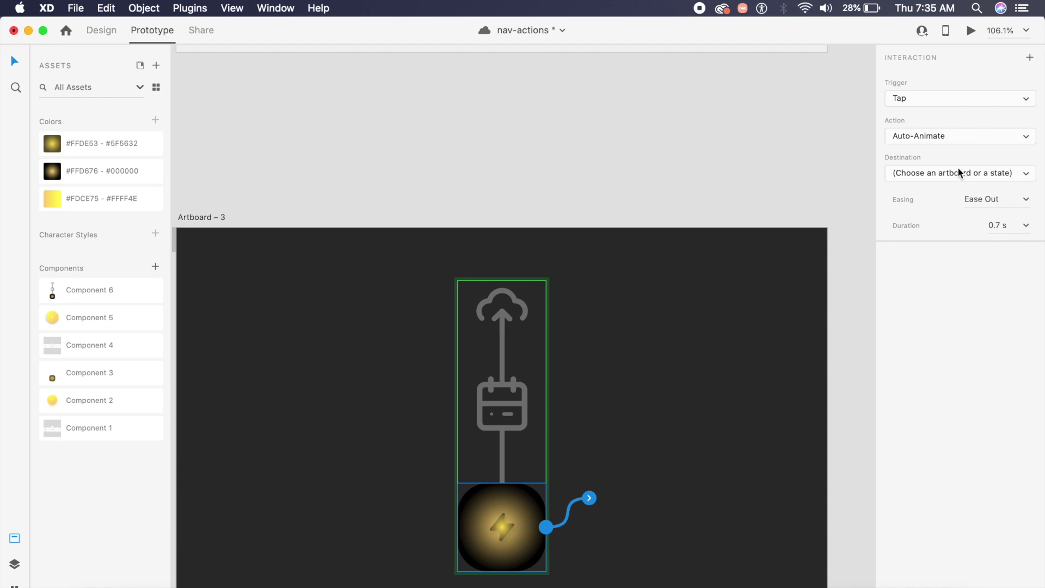
{"action": "left_click", "coordinate": [920, 173]}
{"action": "left_click", "coordinate": [932, 191]}
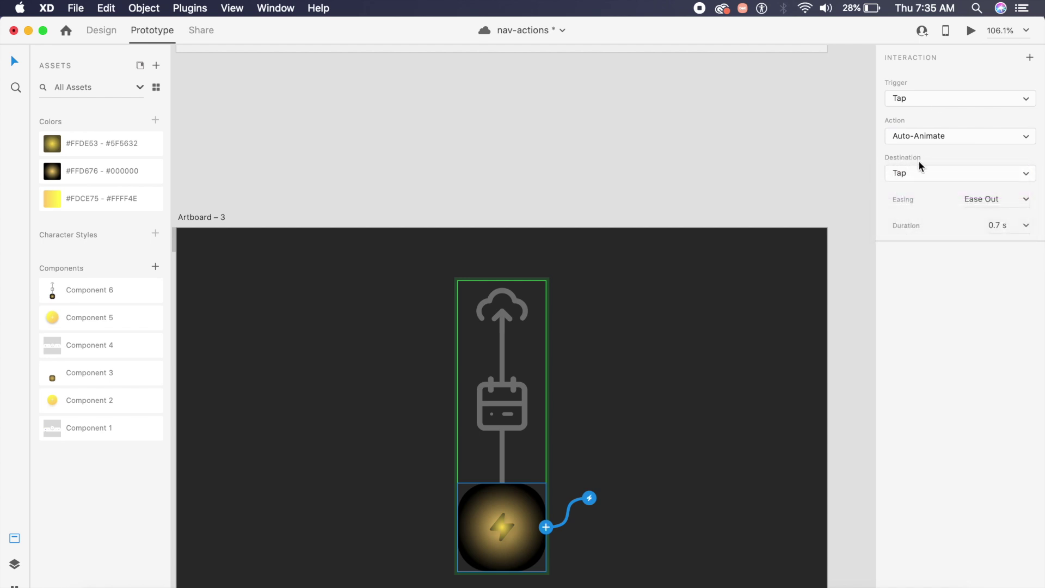
- Set the lightning button interaction's easing to Wind Up
{"action": "left_click", "coordinate": [1027, 204]}
{"action": "left_click", "coordinate": [996, 280]}
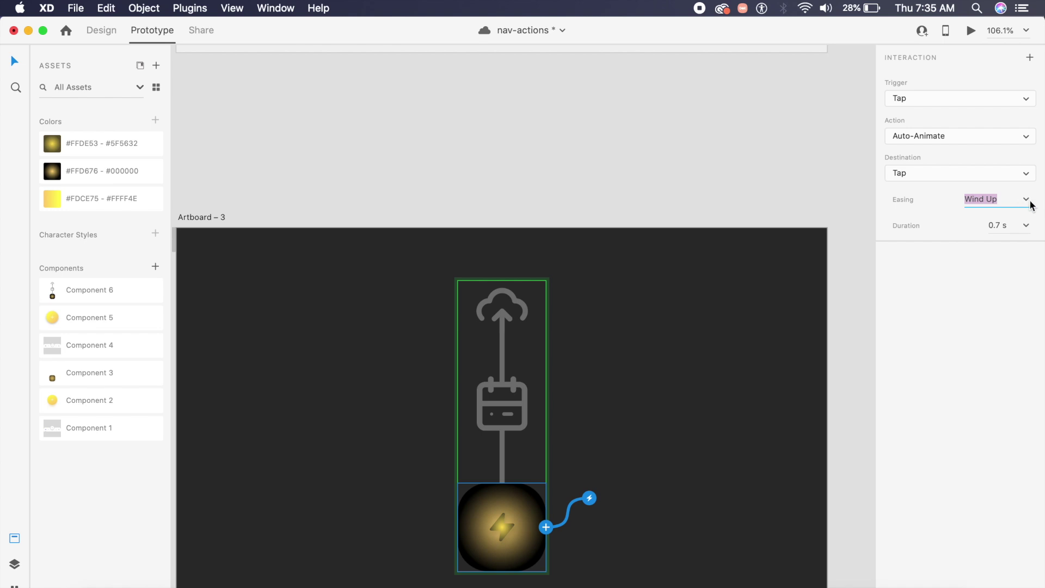
{"action": "left_click", "coordinate": [1016, 225]}
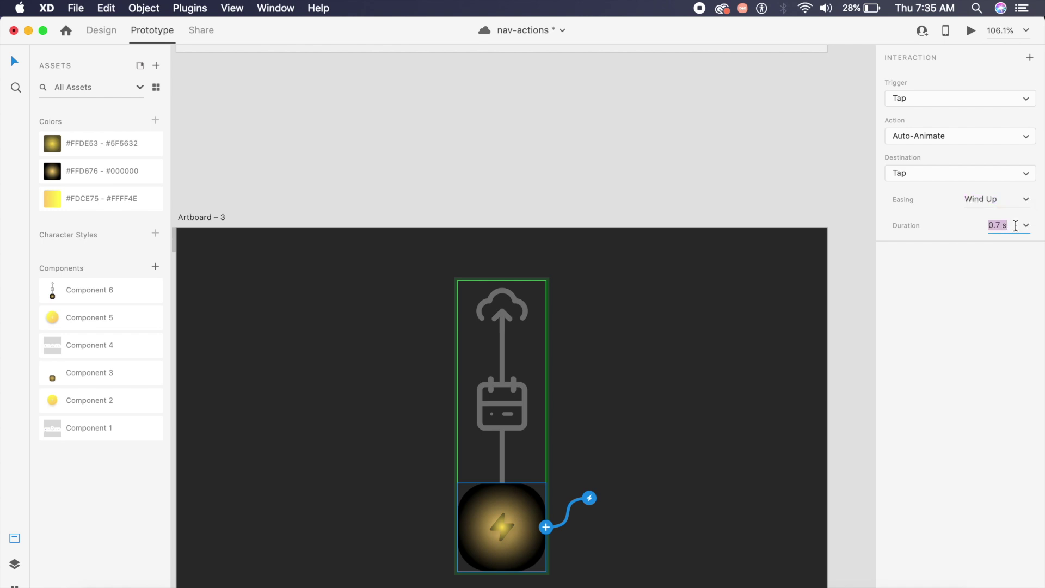
{"action": "left_click", "coordinate": [773, 316]}
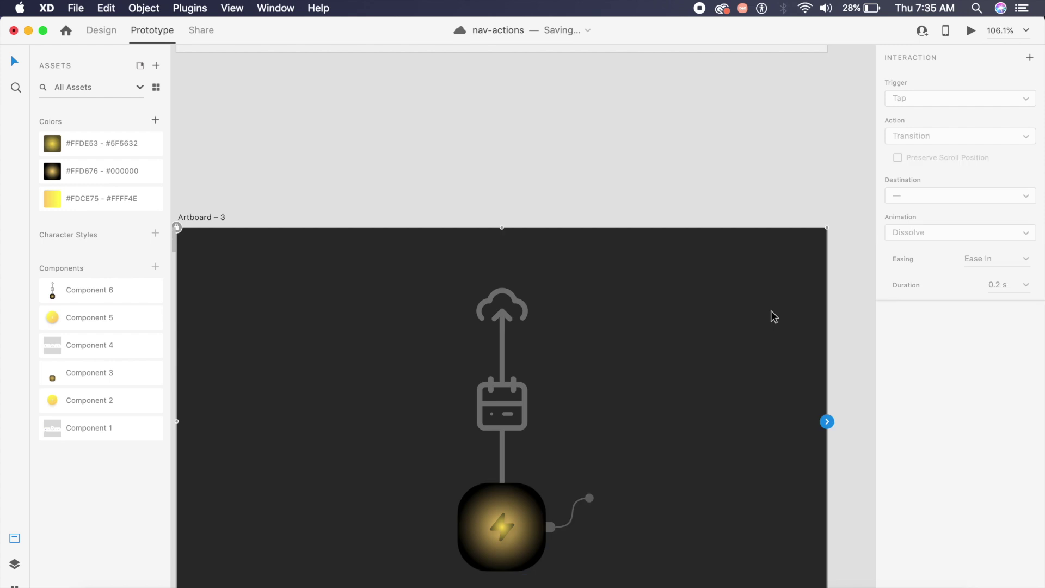
- Preview the component and tap the lightning button to play its animation, then restart the preview and test the tap again
{"action": "left_click", "coordinate": [491, 426]}
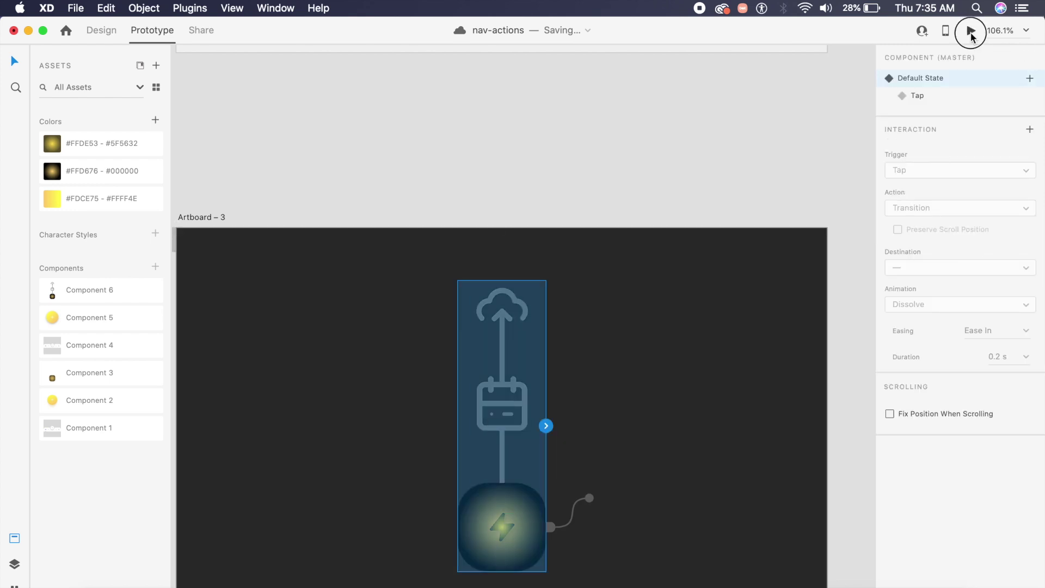
{"action": "left_click", "coordinate": [972, 31]}
{"action": "left_click_drag", "start_coordinate": [635, 82], "coordinate": [671, 83]}
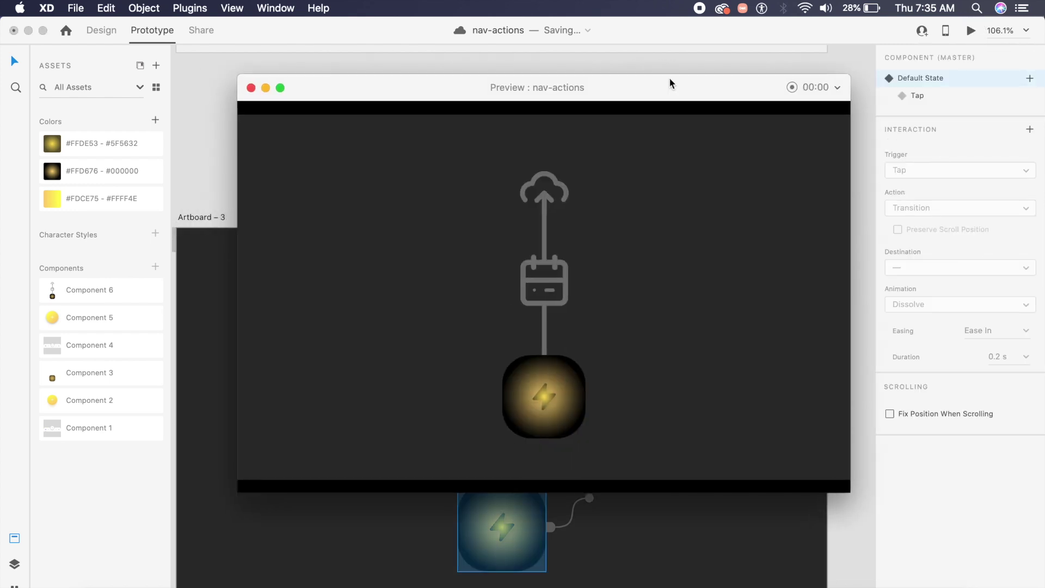
{"action": "left_click", "coordinate": [576, 404]}
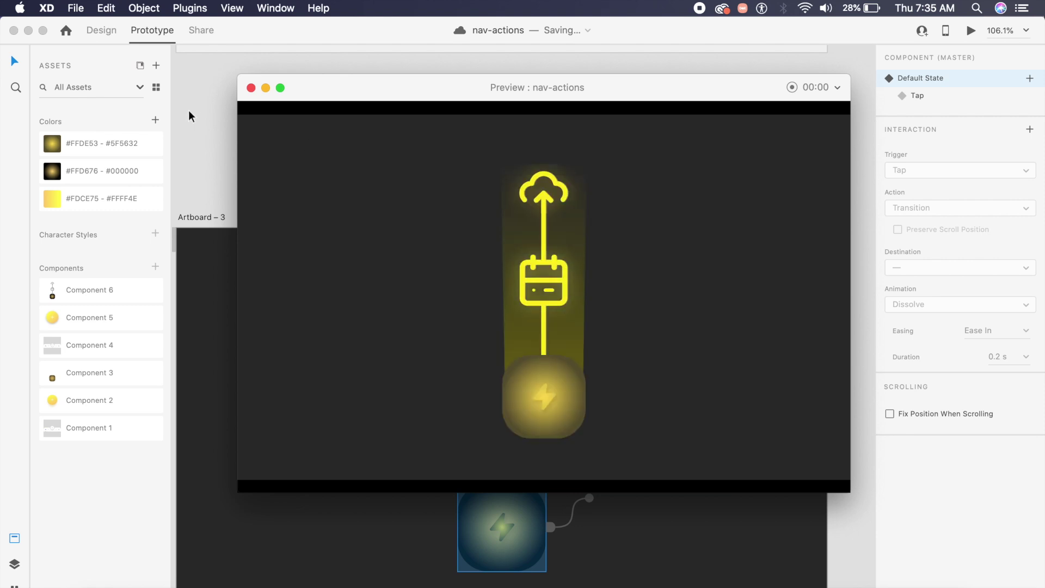
{"action": "left_click", "coordinate": [251, 88]}
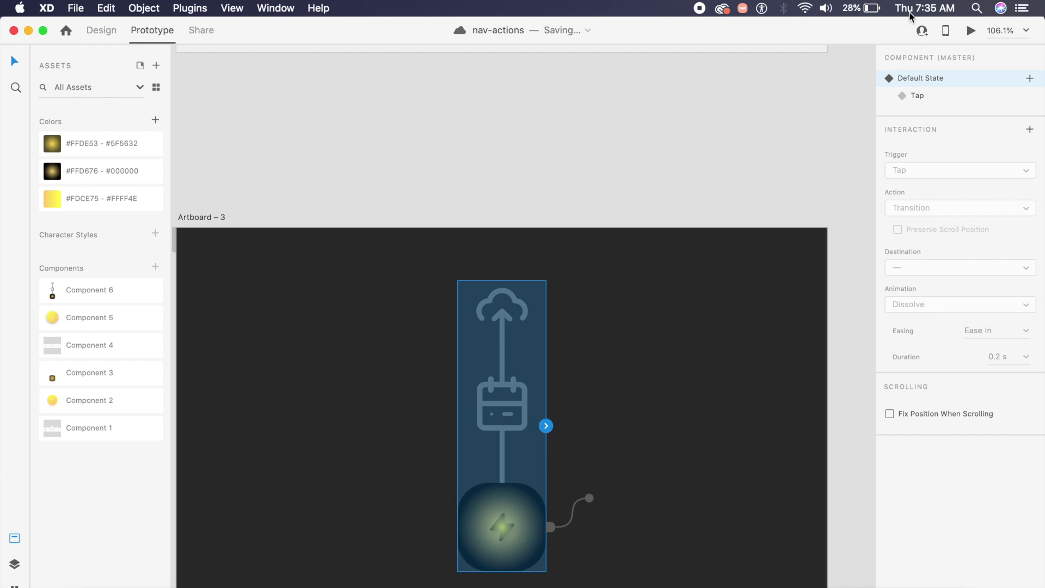
{"action": "left_click", "coordinate": [969, 30]}
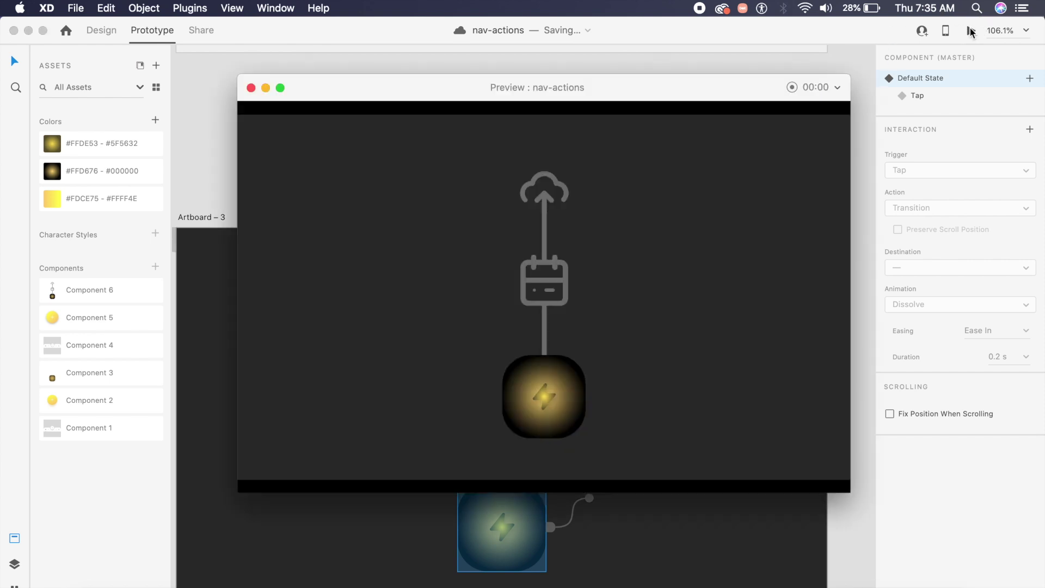
{"action": "left_click", "coordinate": [563, 403]}
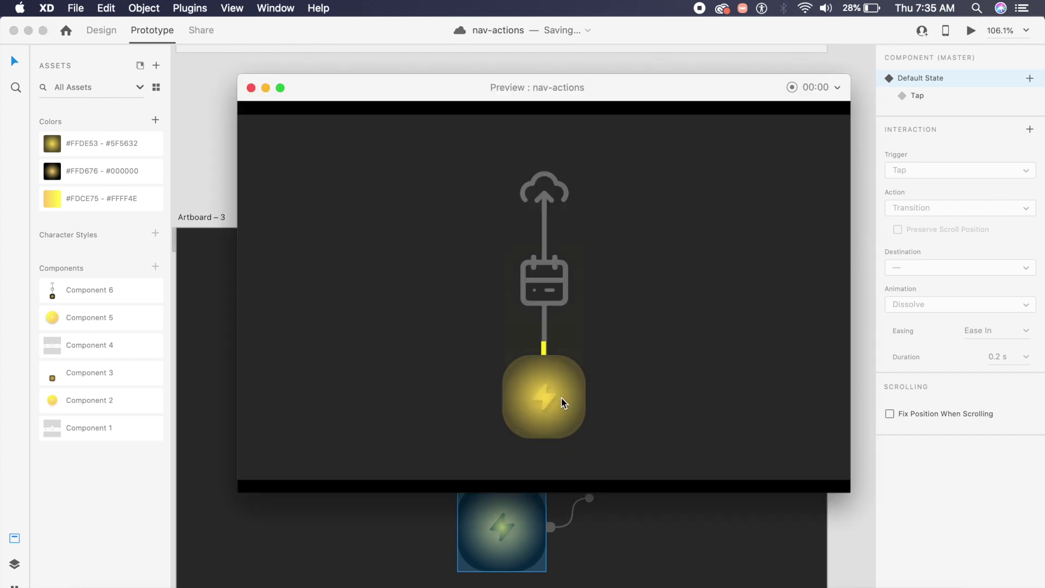